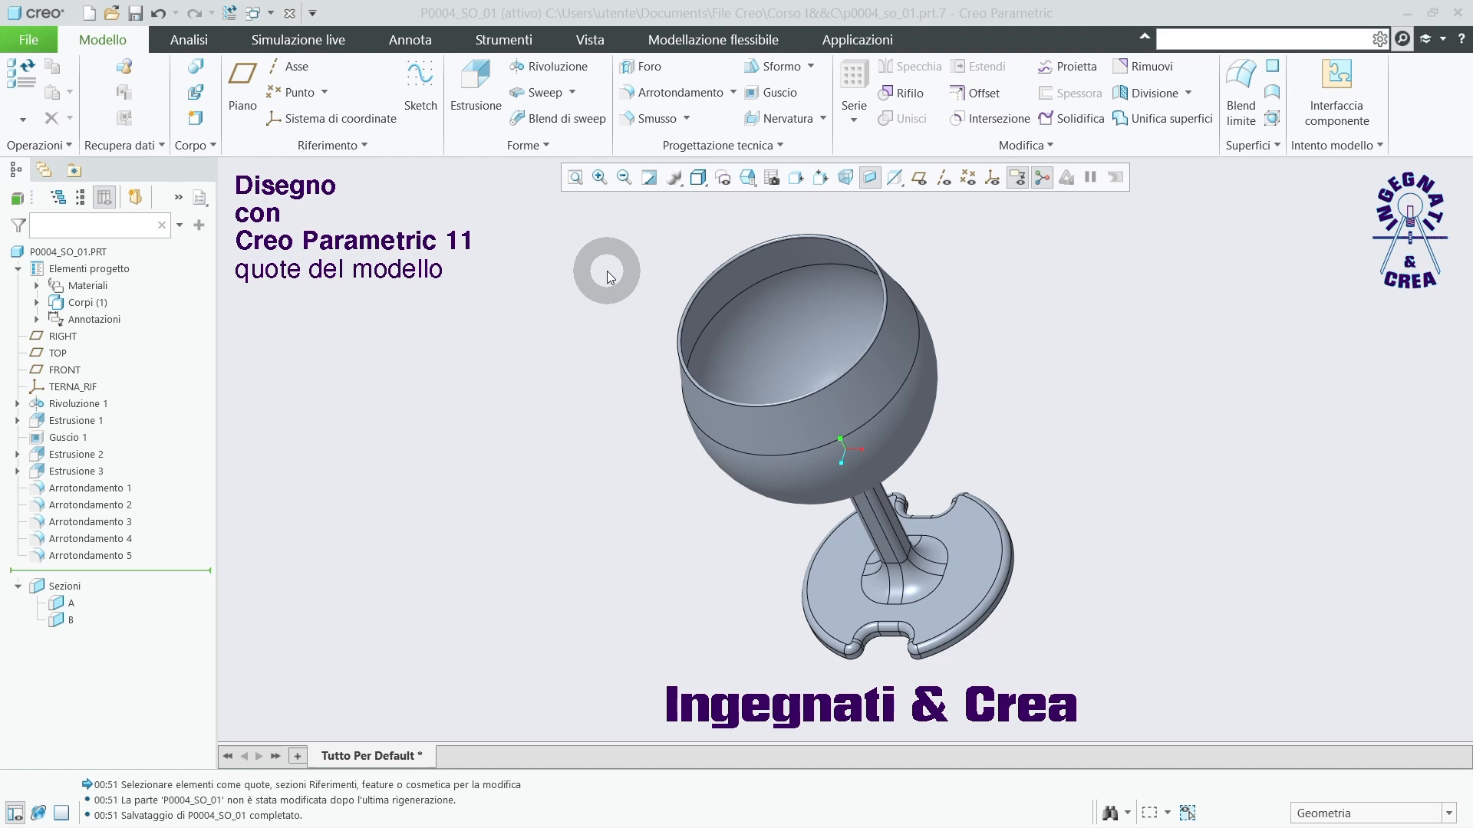
Switch to the open drawing DISEGNO_QUOTE_DEL_MODELLO.DRW.
click(272, 15)
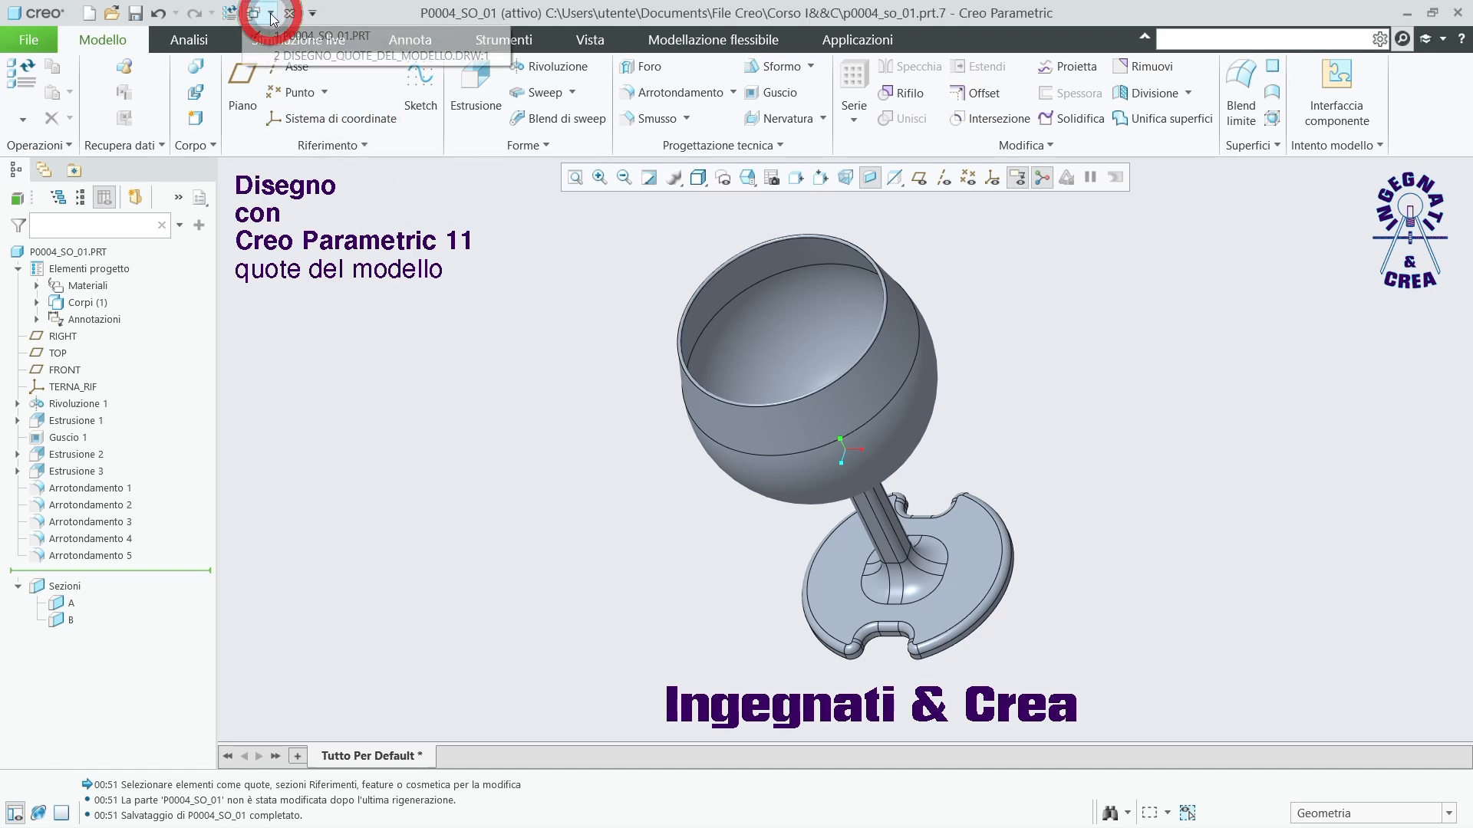
click(294, 57)
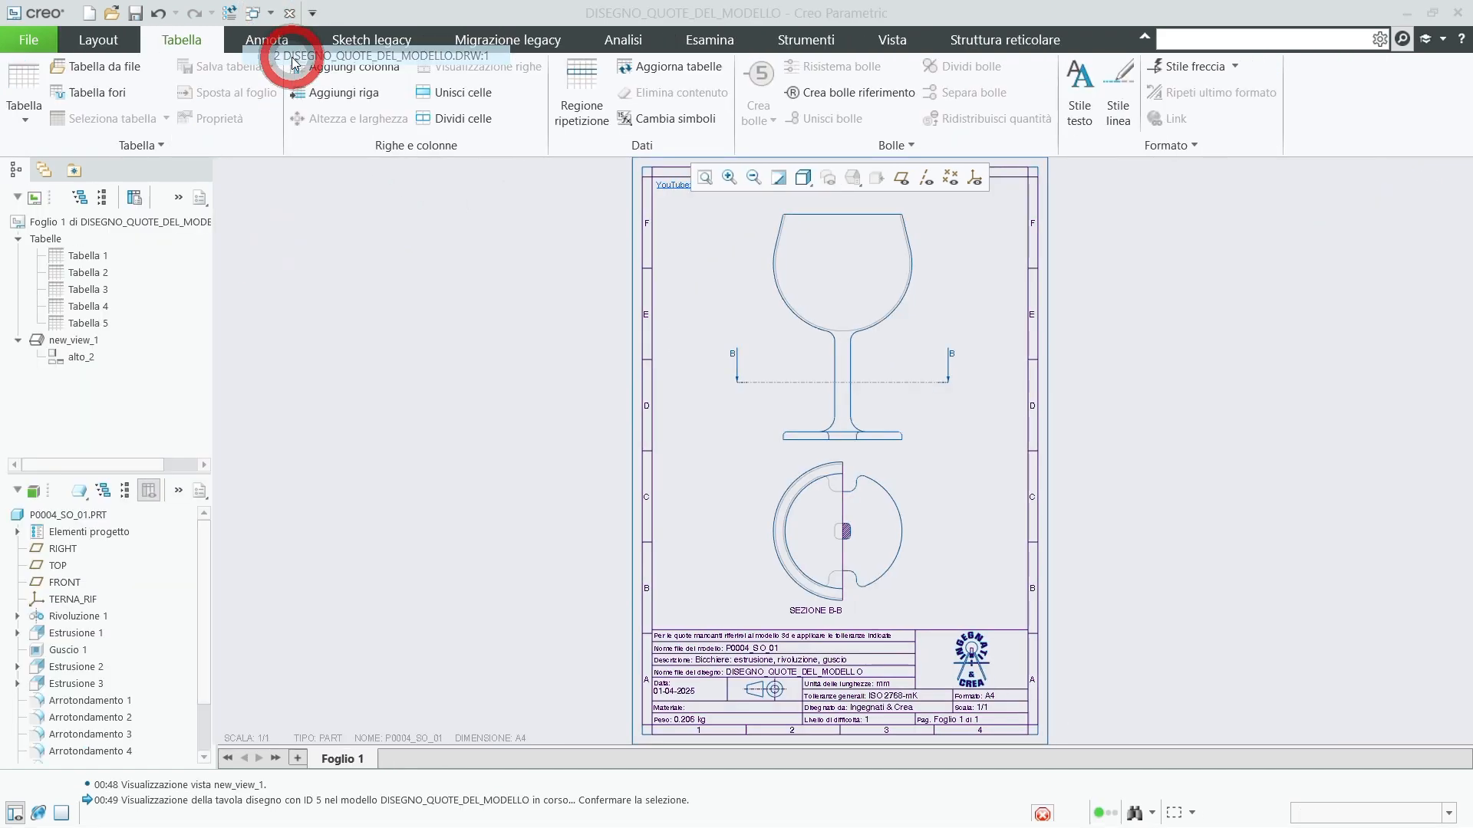
Examine the goblet's front view, section B-B and the title block on the A4 drawing sheet.
scroll(460, 411, up, 2)
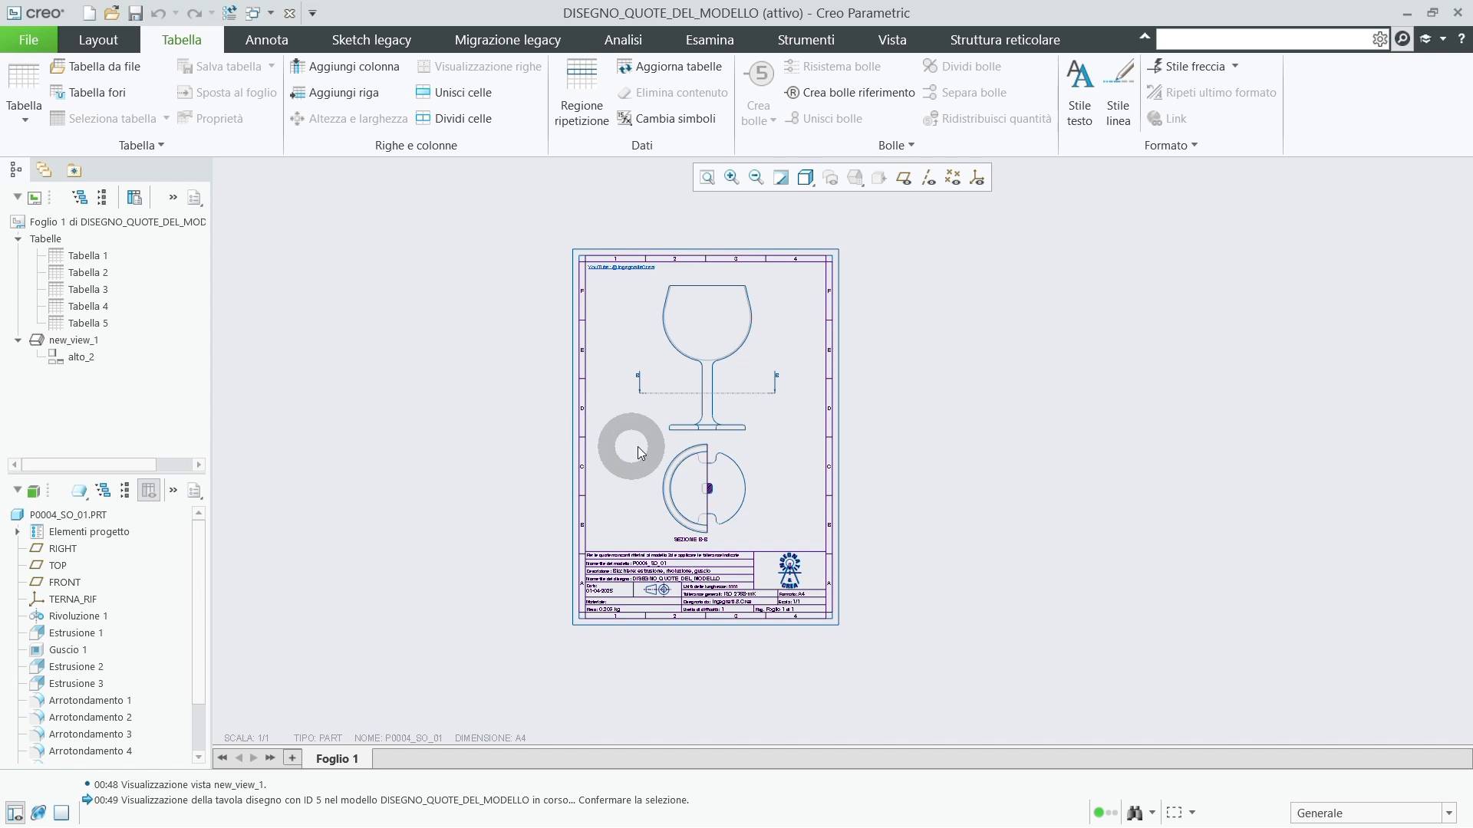
scroll(721, 351, down, 2)
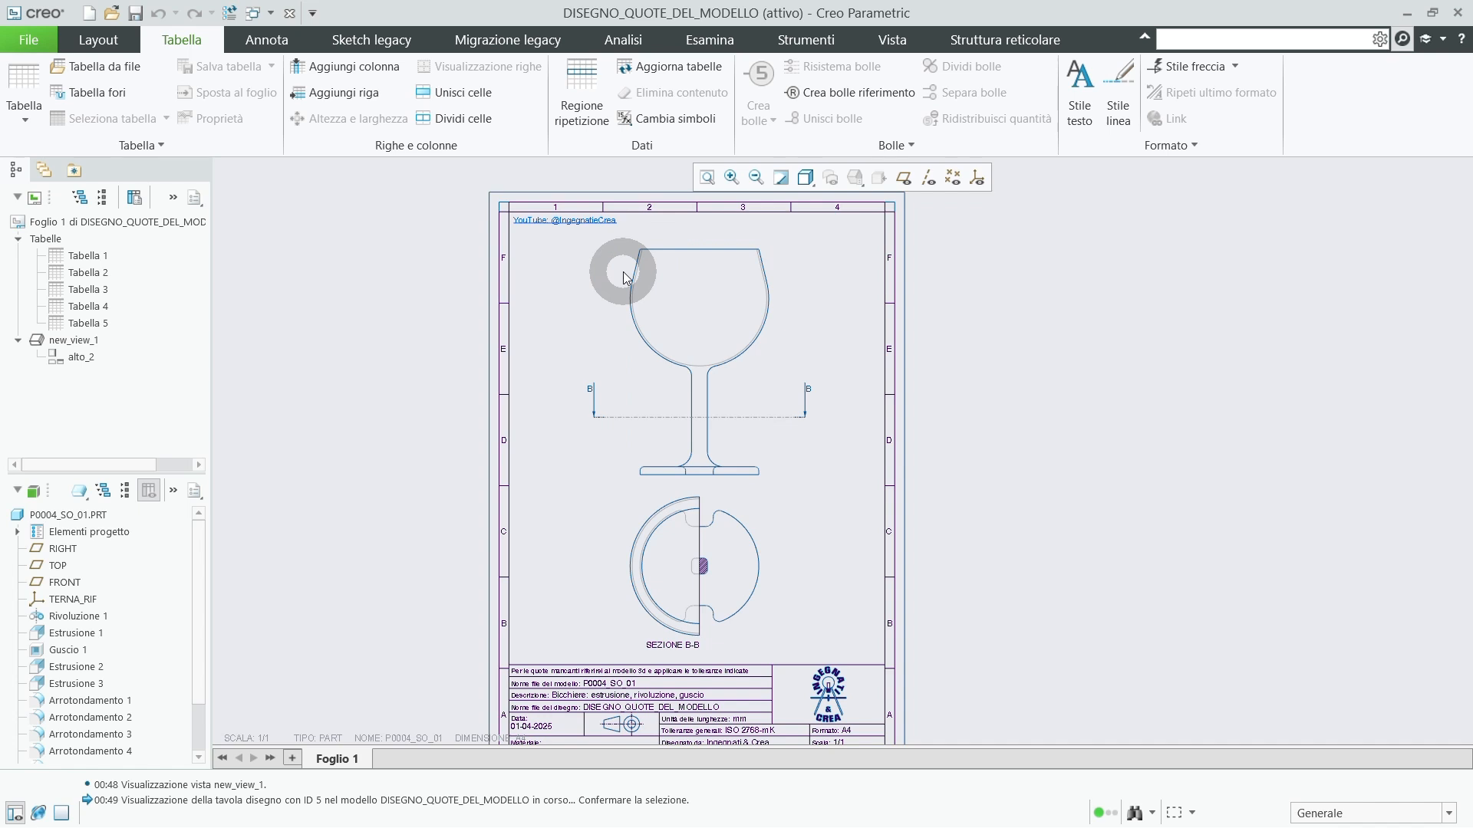
scroll(645, 260, down, 4)
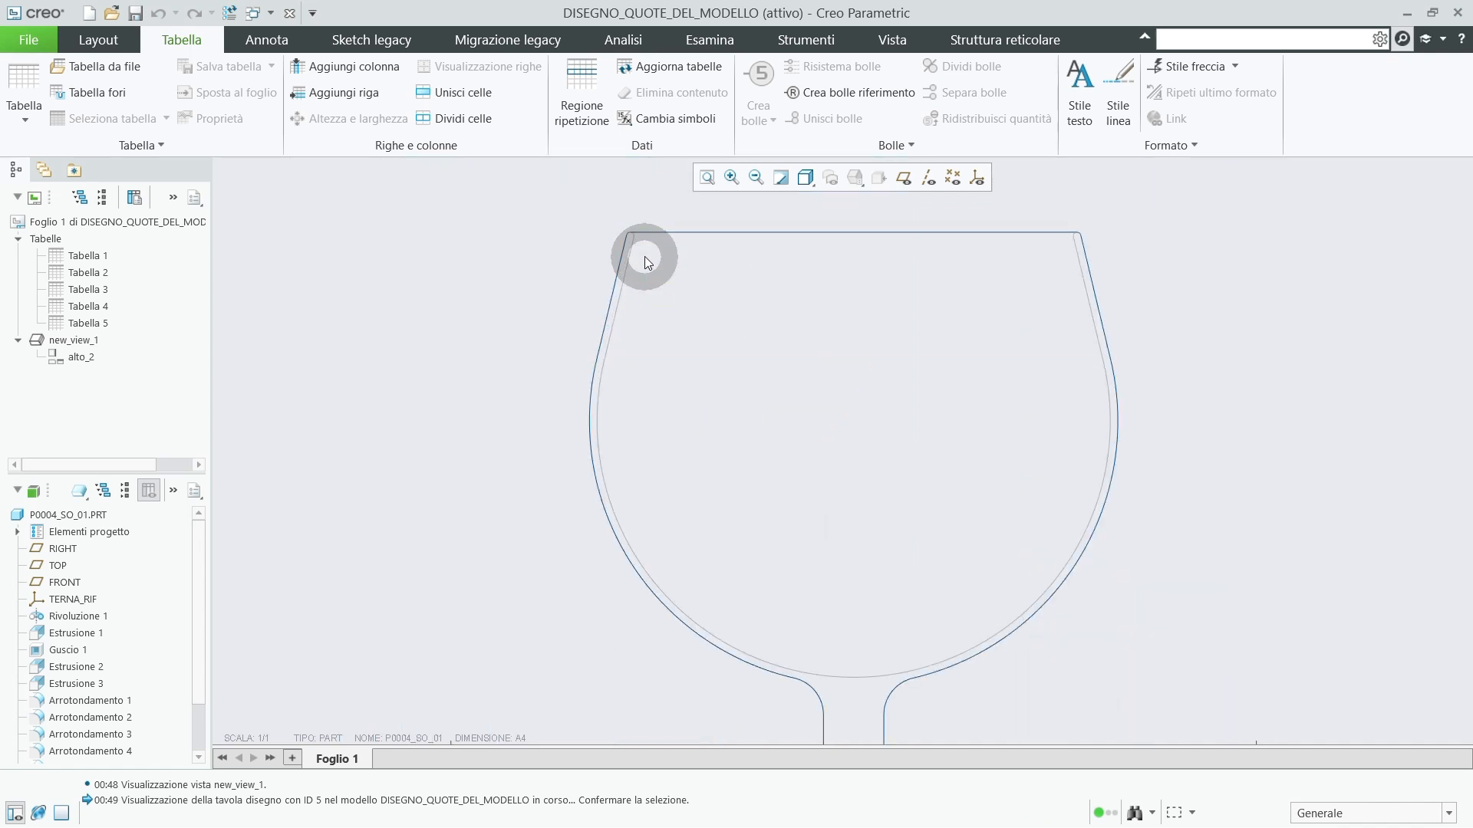
scroll(1040, 347, up, 2)
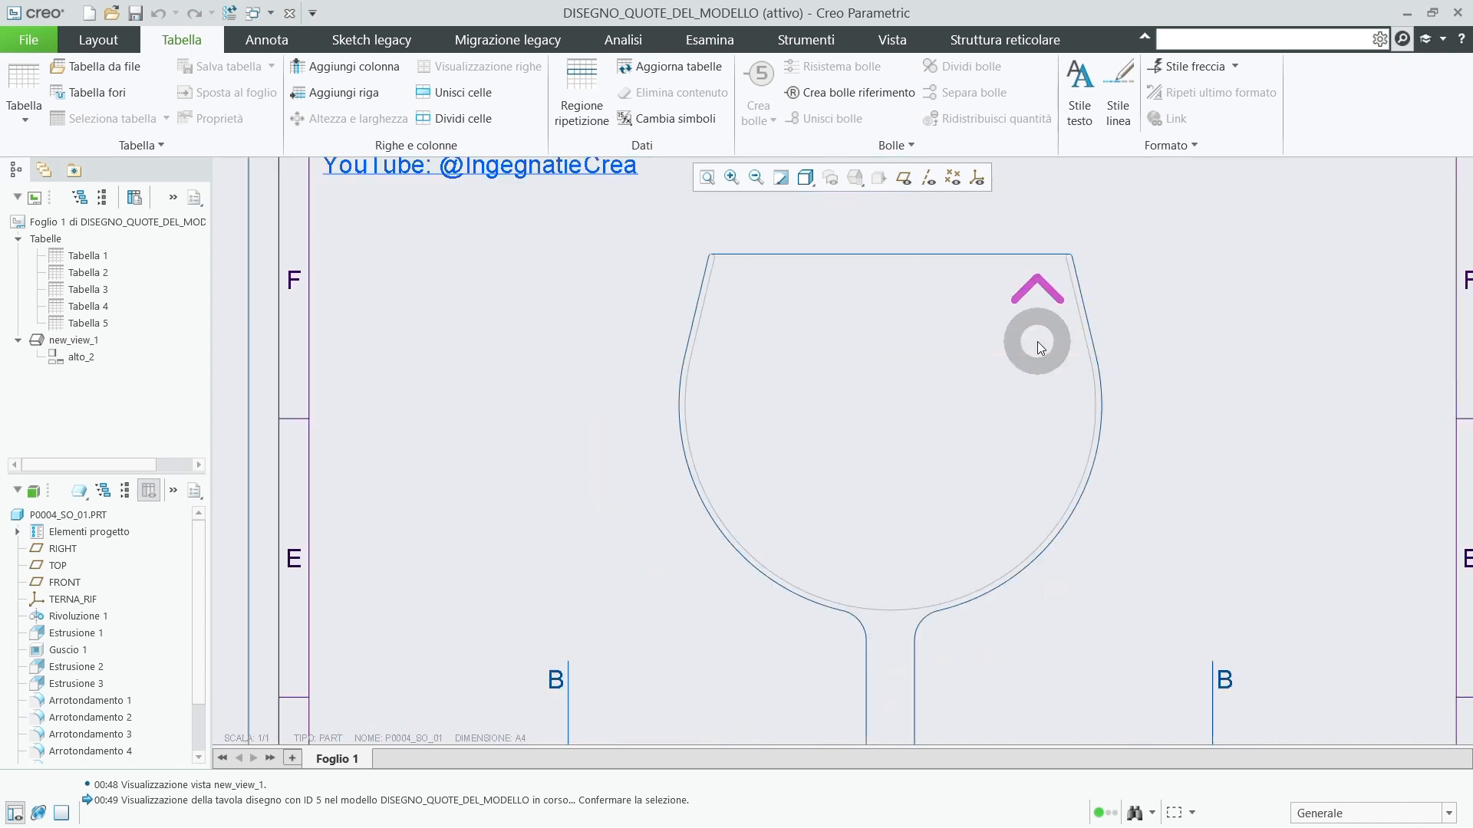
scroll(1040, 347, up, 4)
scroll(1065, 626, down, 1)
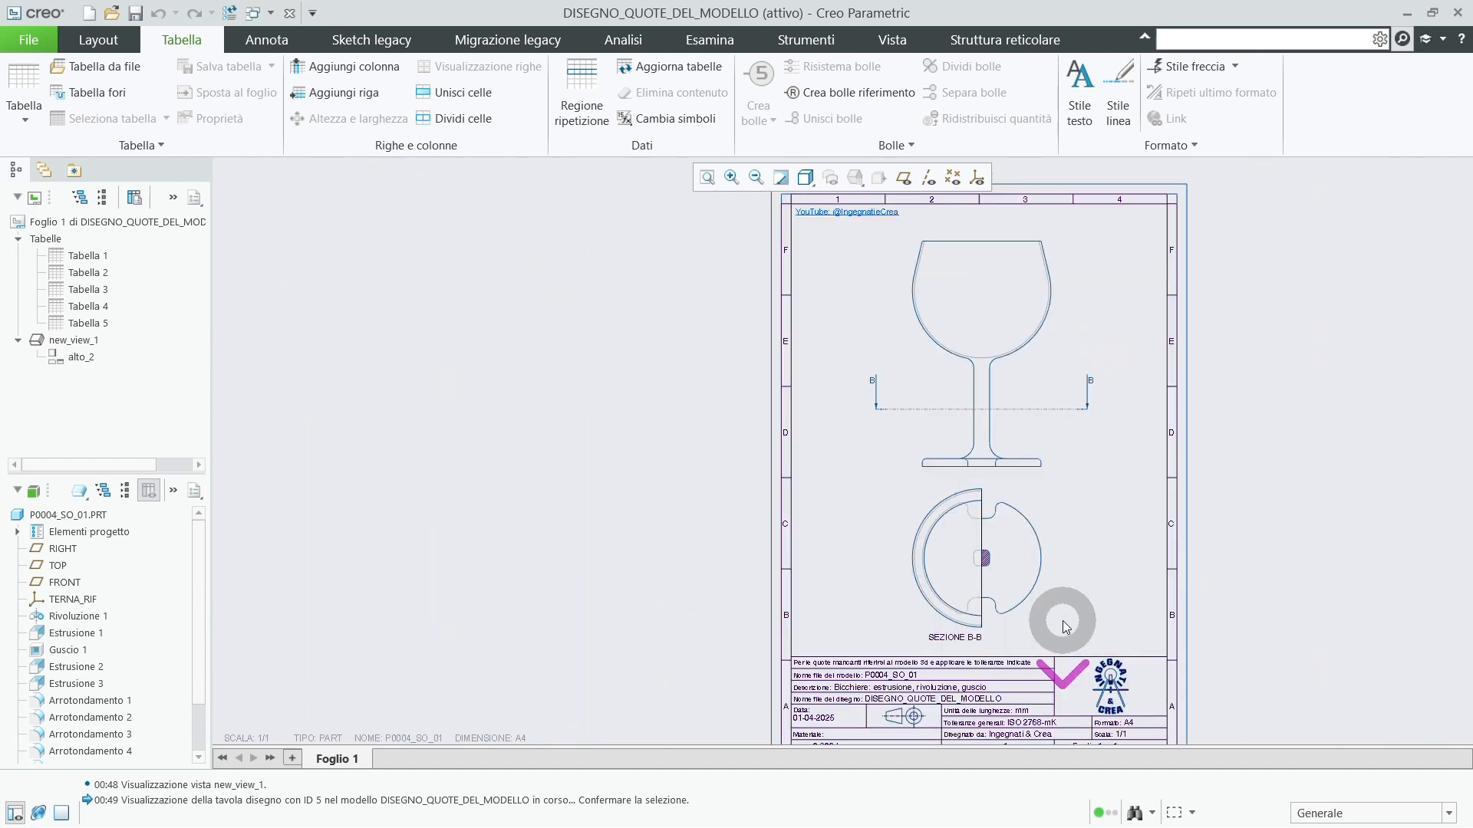
scroll(1065, 626, down, 3)
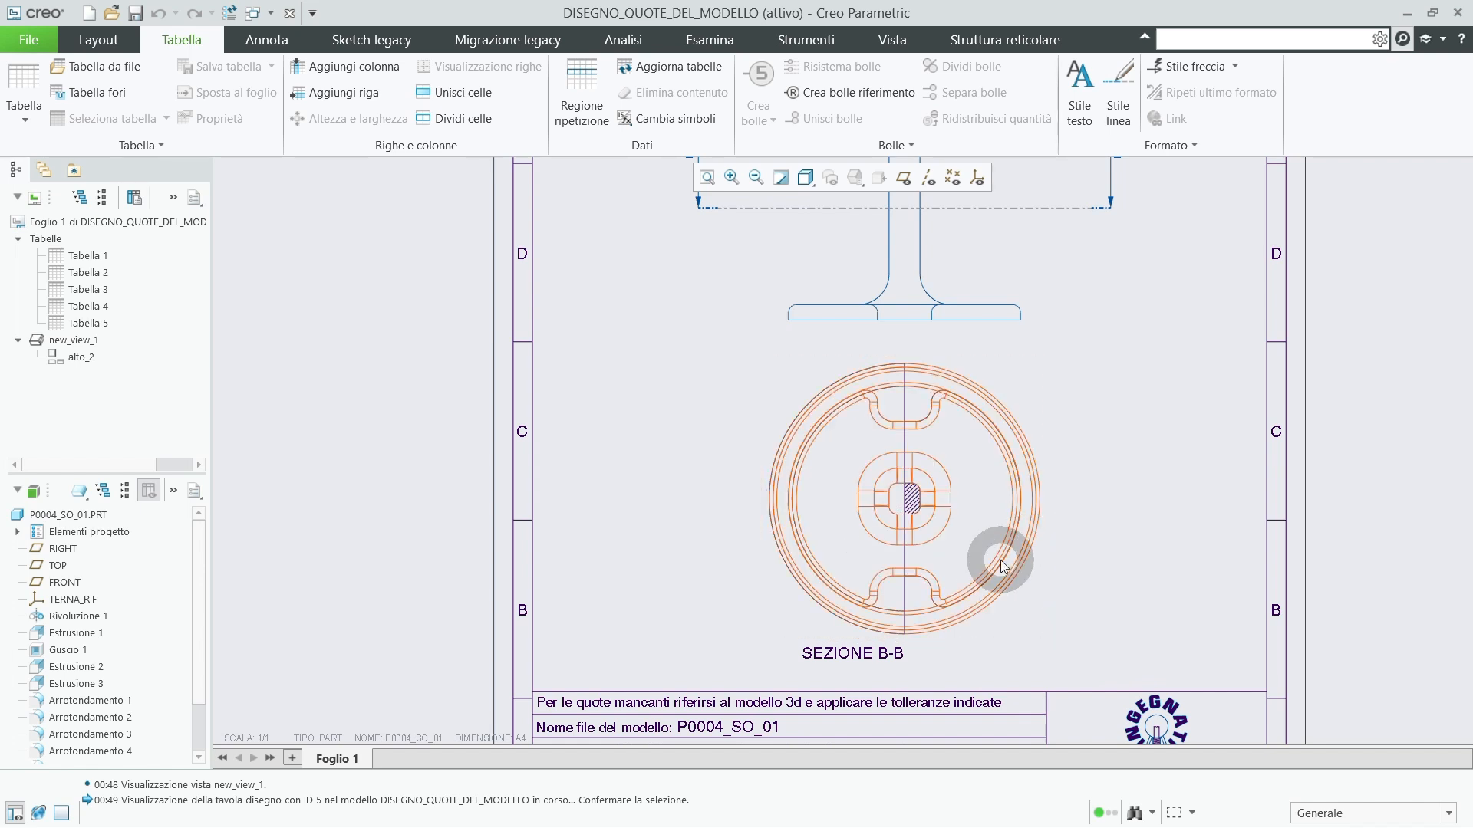
scroll(1002, 567, up, 2)
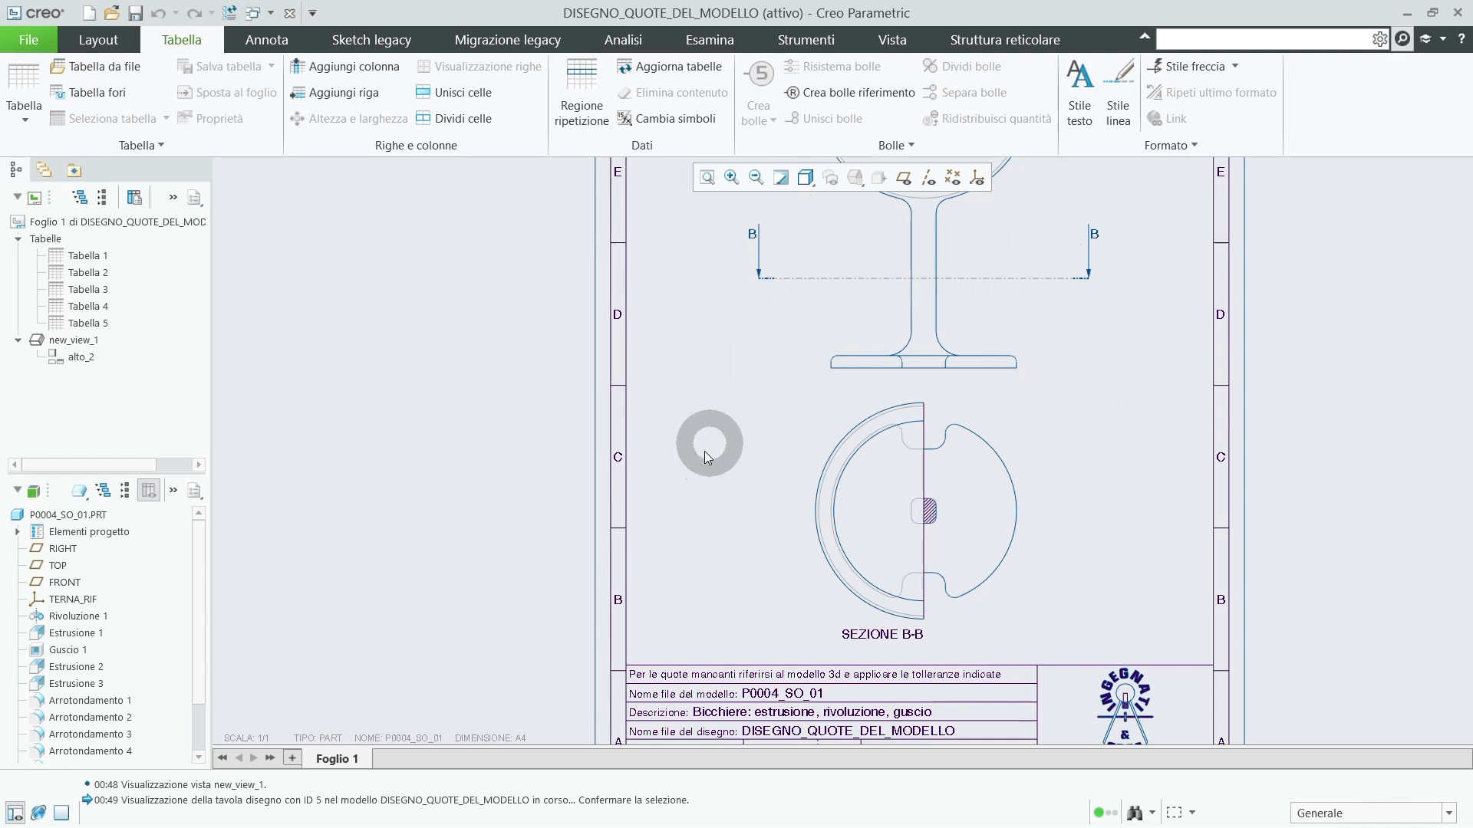
scroll(705, 451, up, 3)
scroll(858, 390, down, 1)
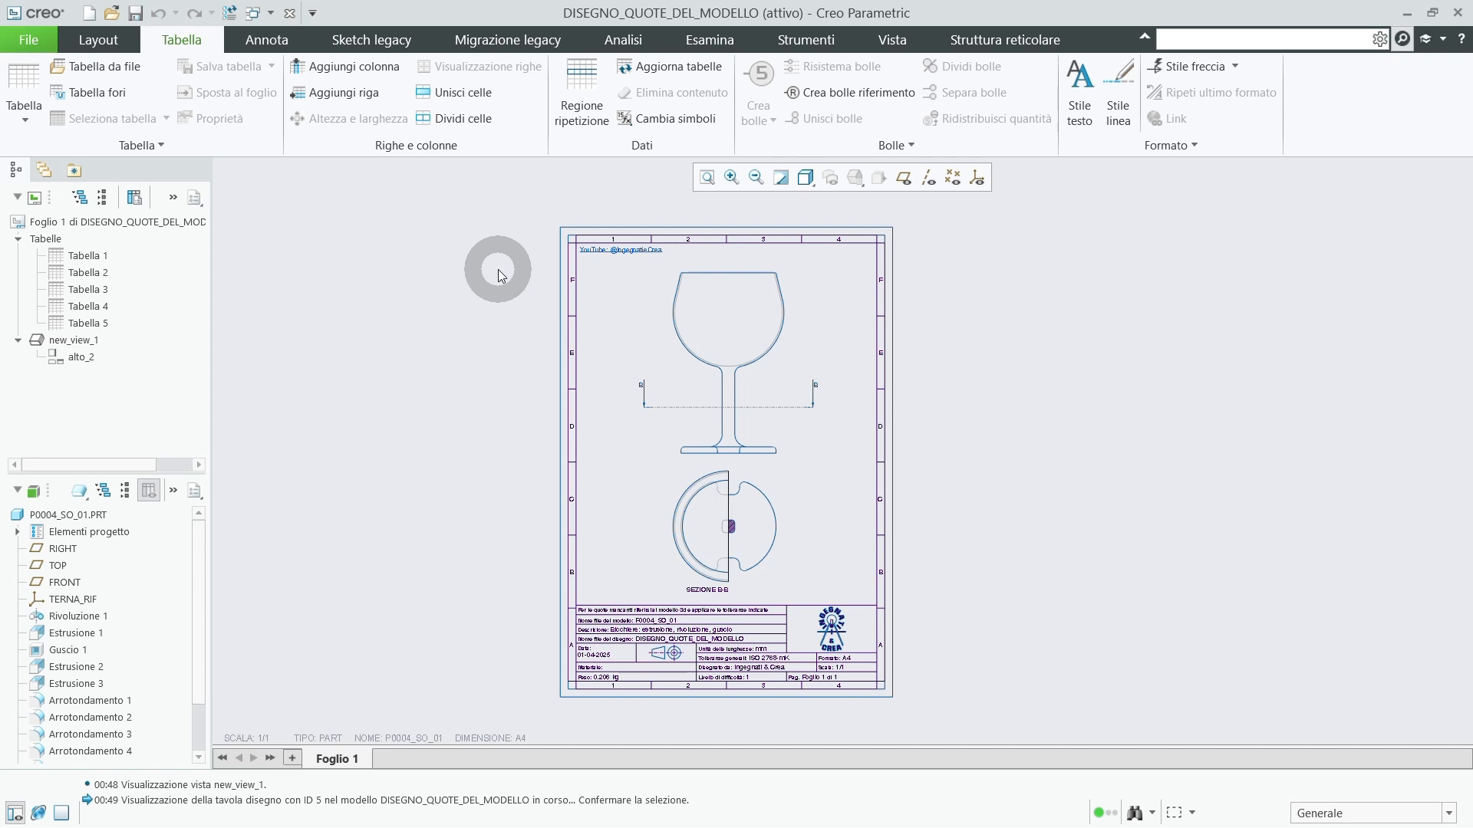
Start Show Model Annotations for reference axes and choose the whole part P0004_SO_01.PRT as the source.
click(261, 47)
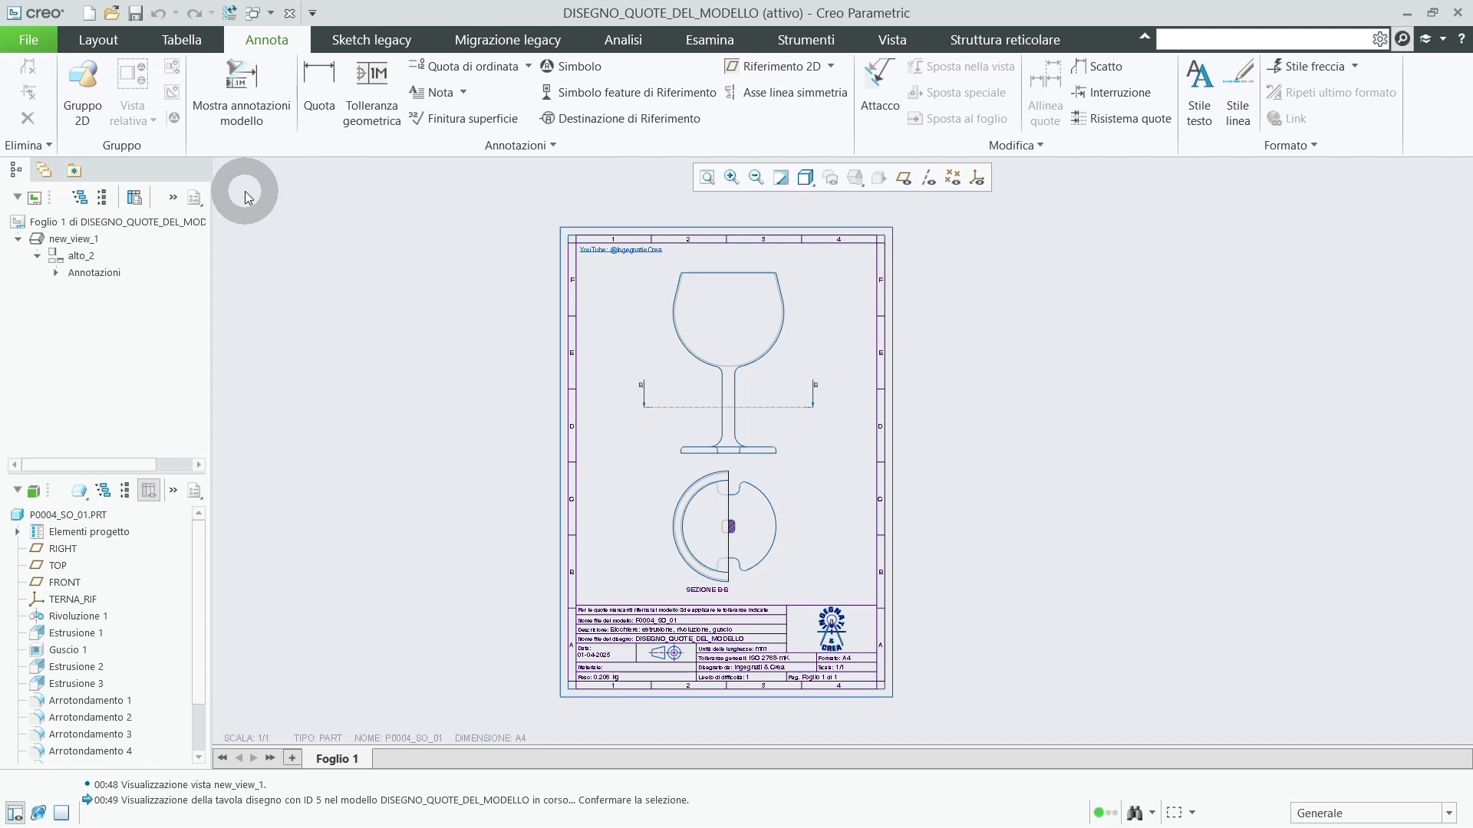
click(252, 105)
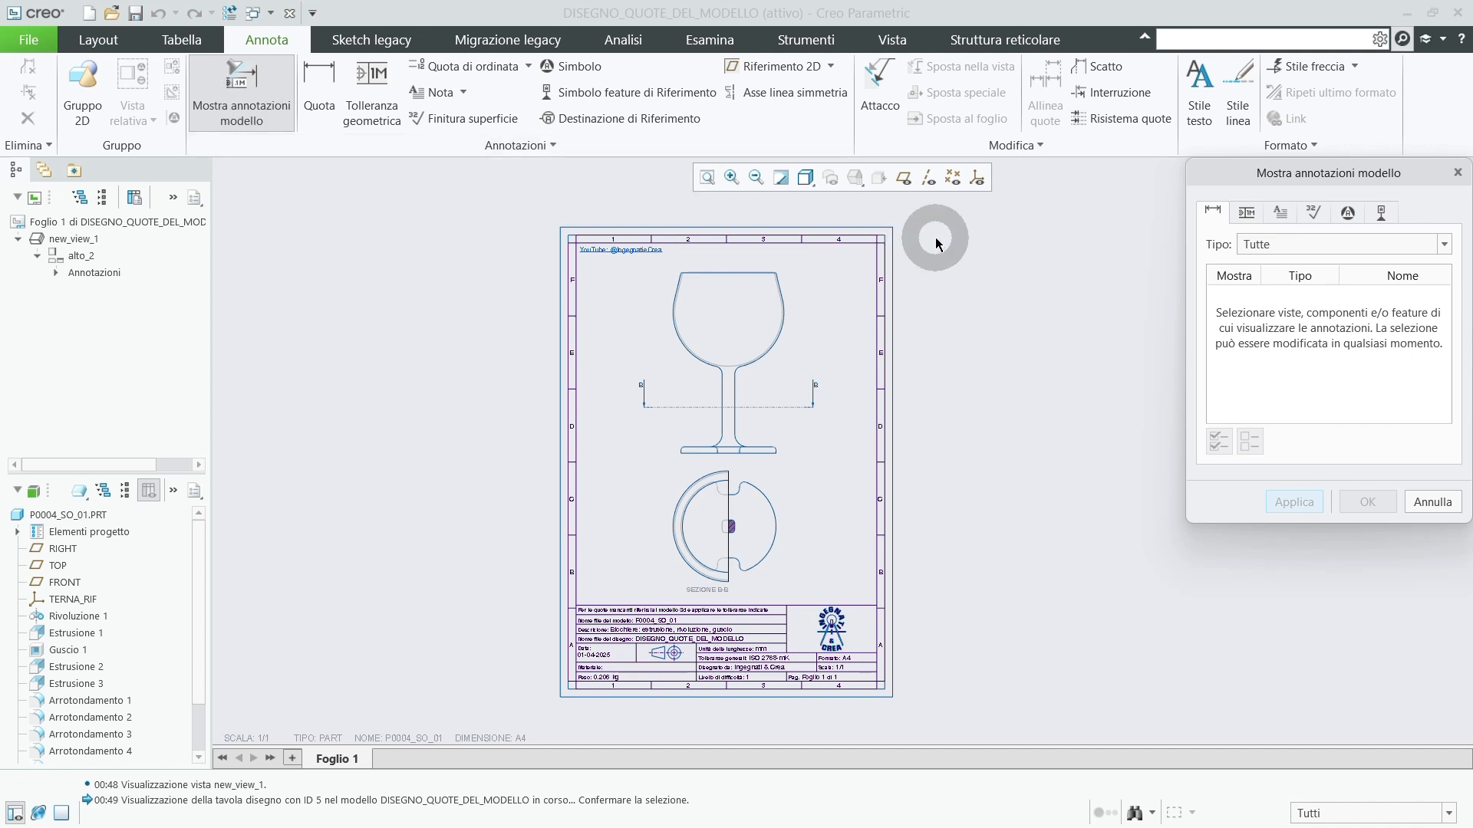
click(1382, 215)
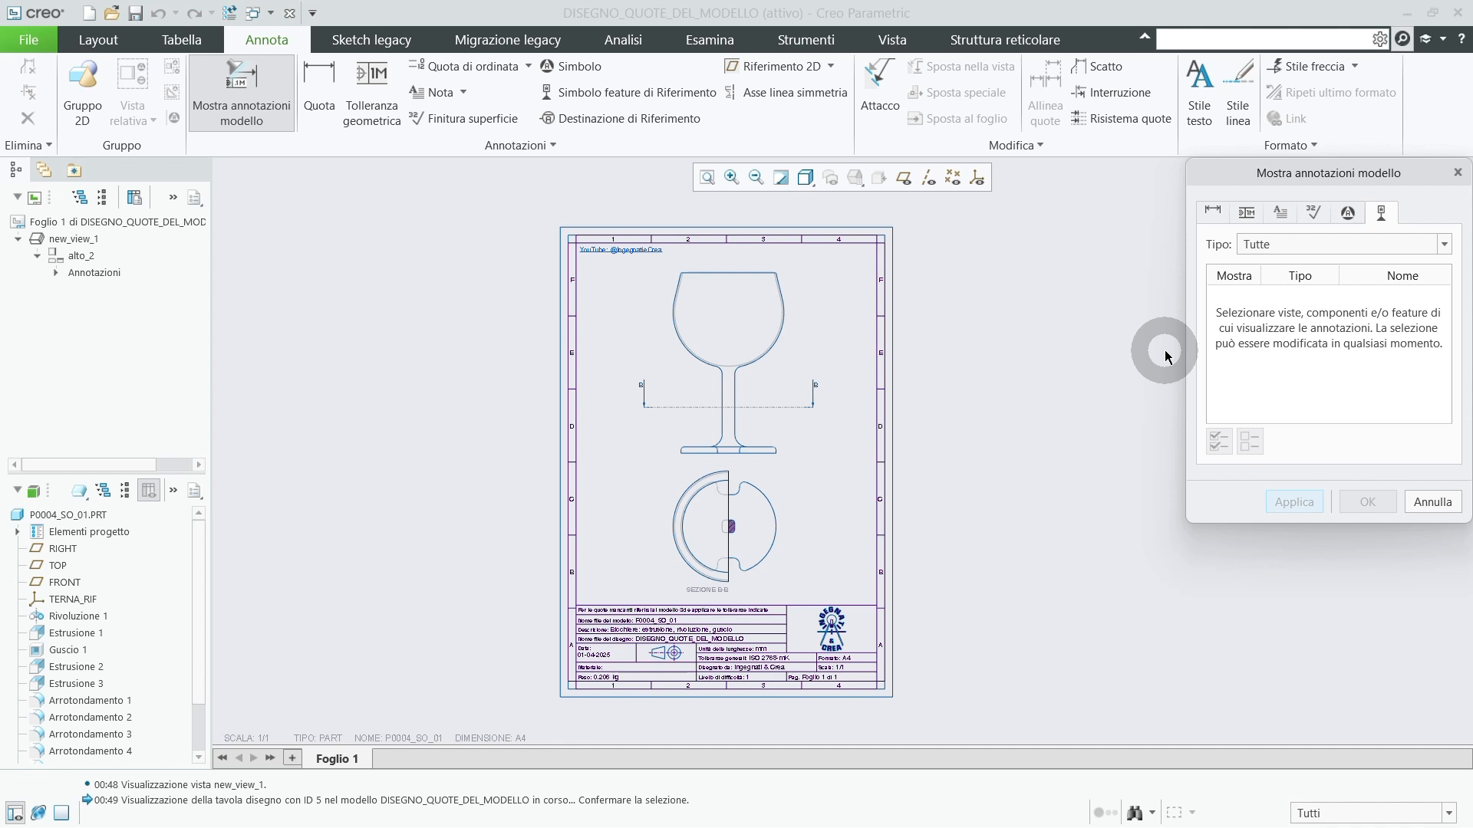
scroll(580, 419, down, 2)
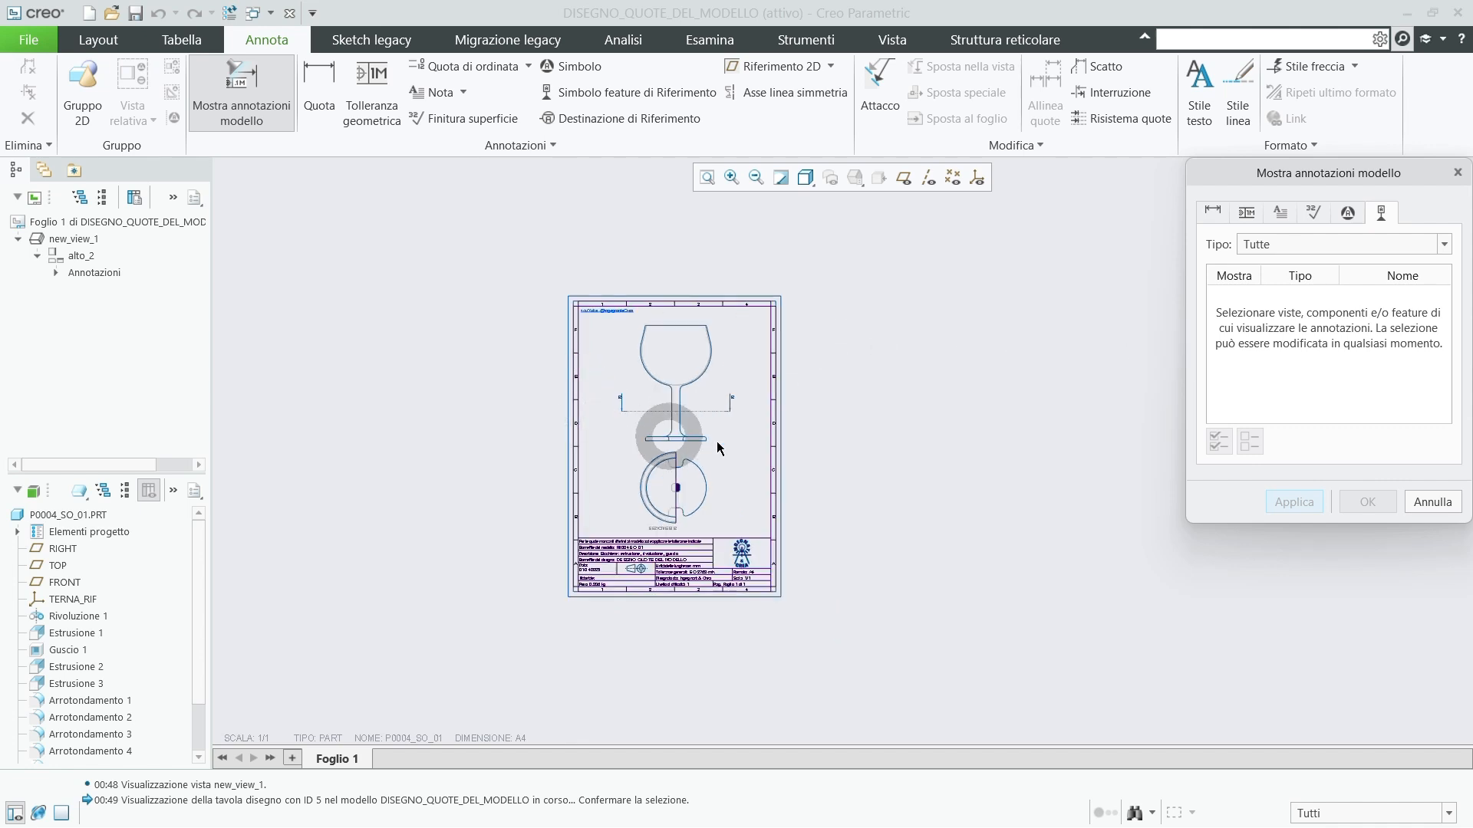
scroll(763, 448, down, 2)
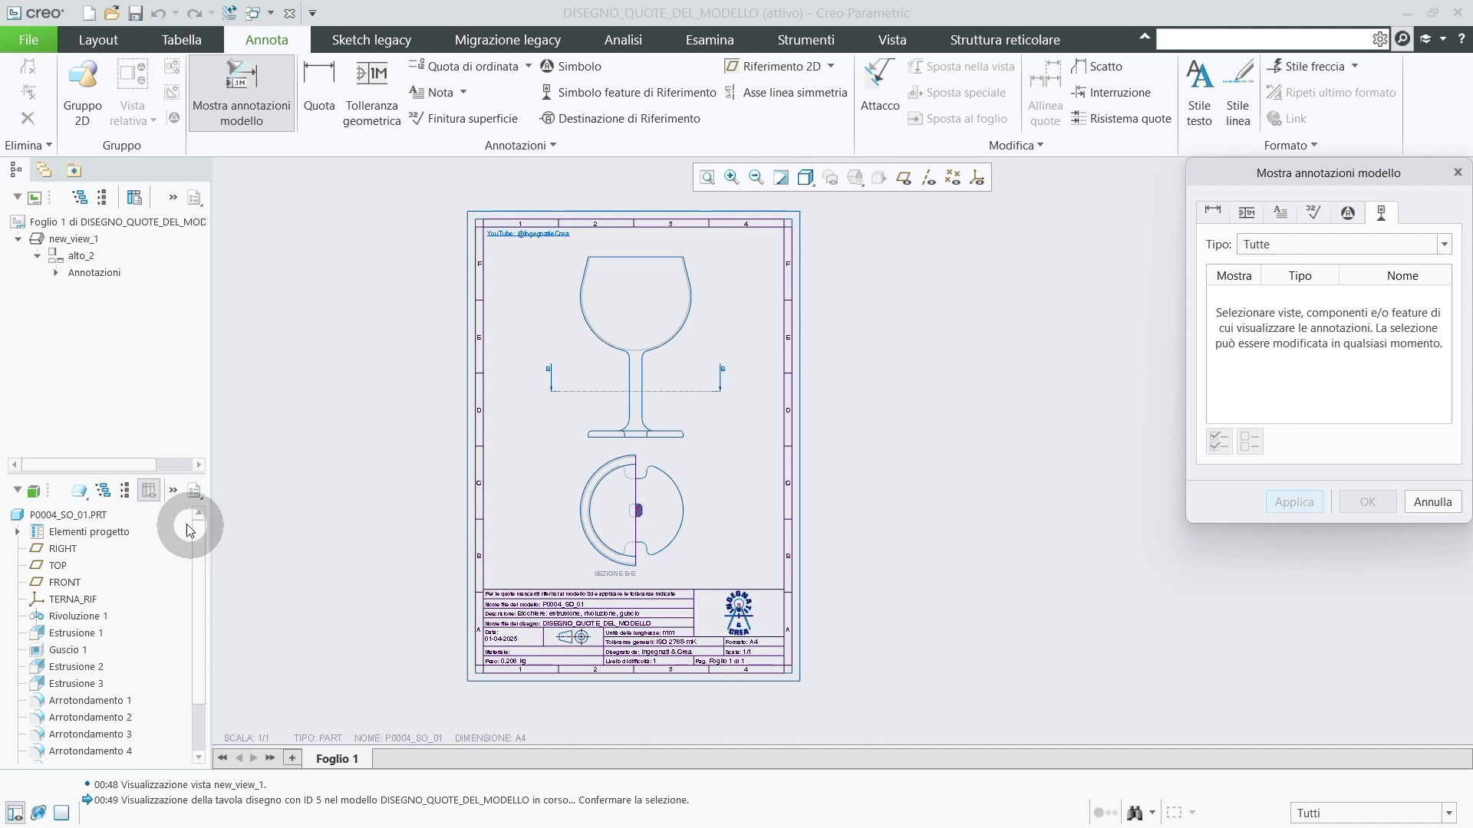
click(96, 517)
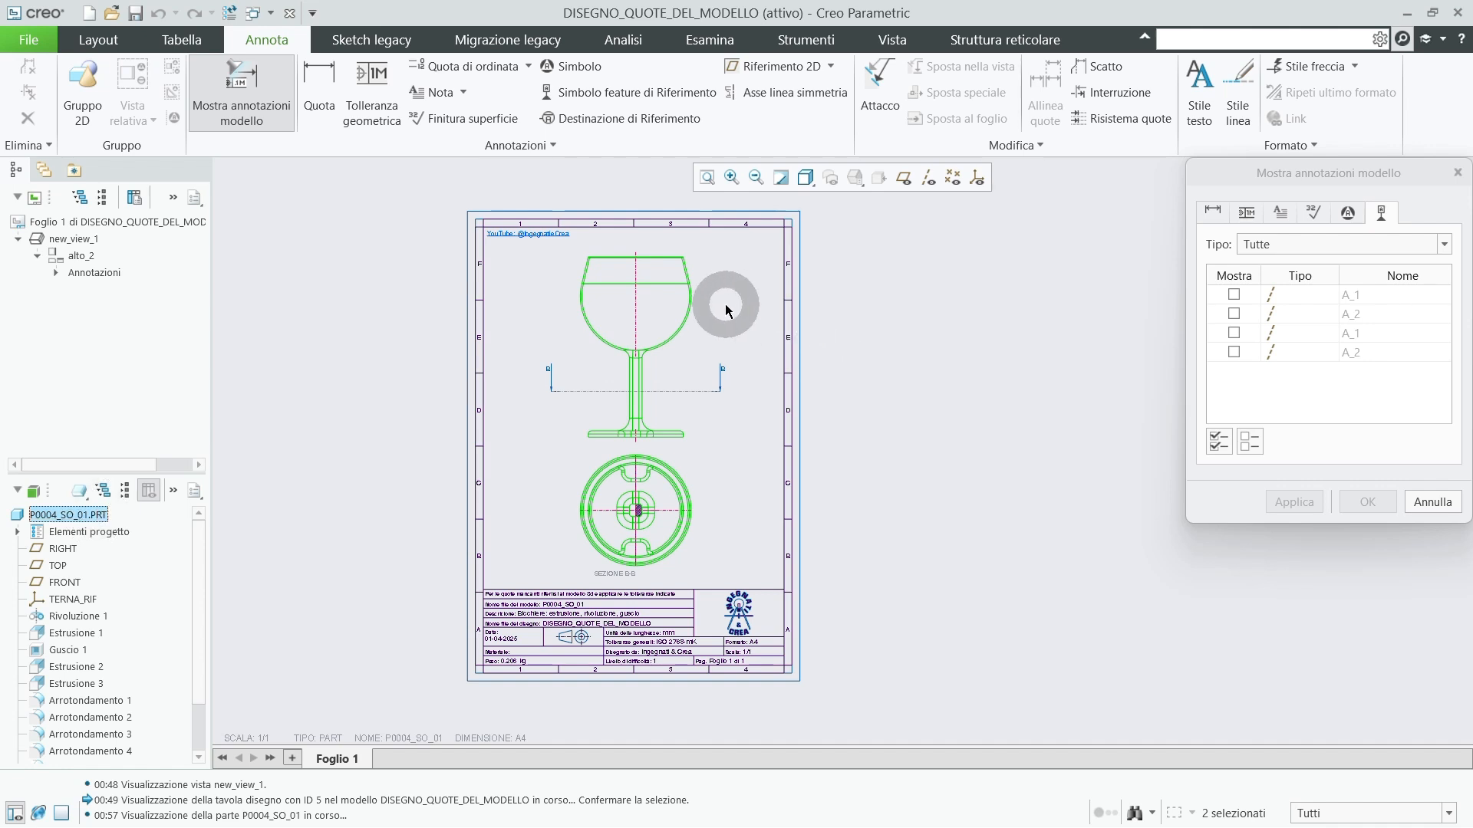
Show axes A_1 and A_2 in the goblet's front view and the horizontal axis A_2 in section B-B.
scroll(654, 362, up, 3)
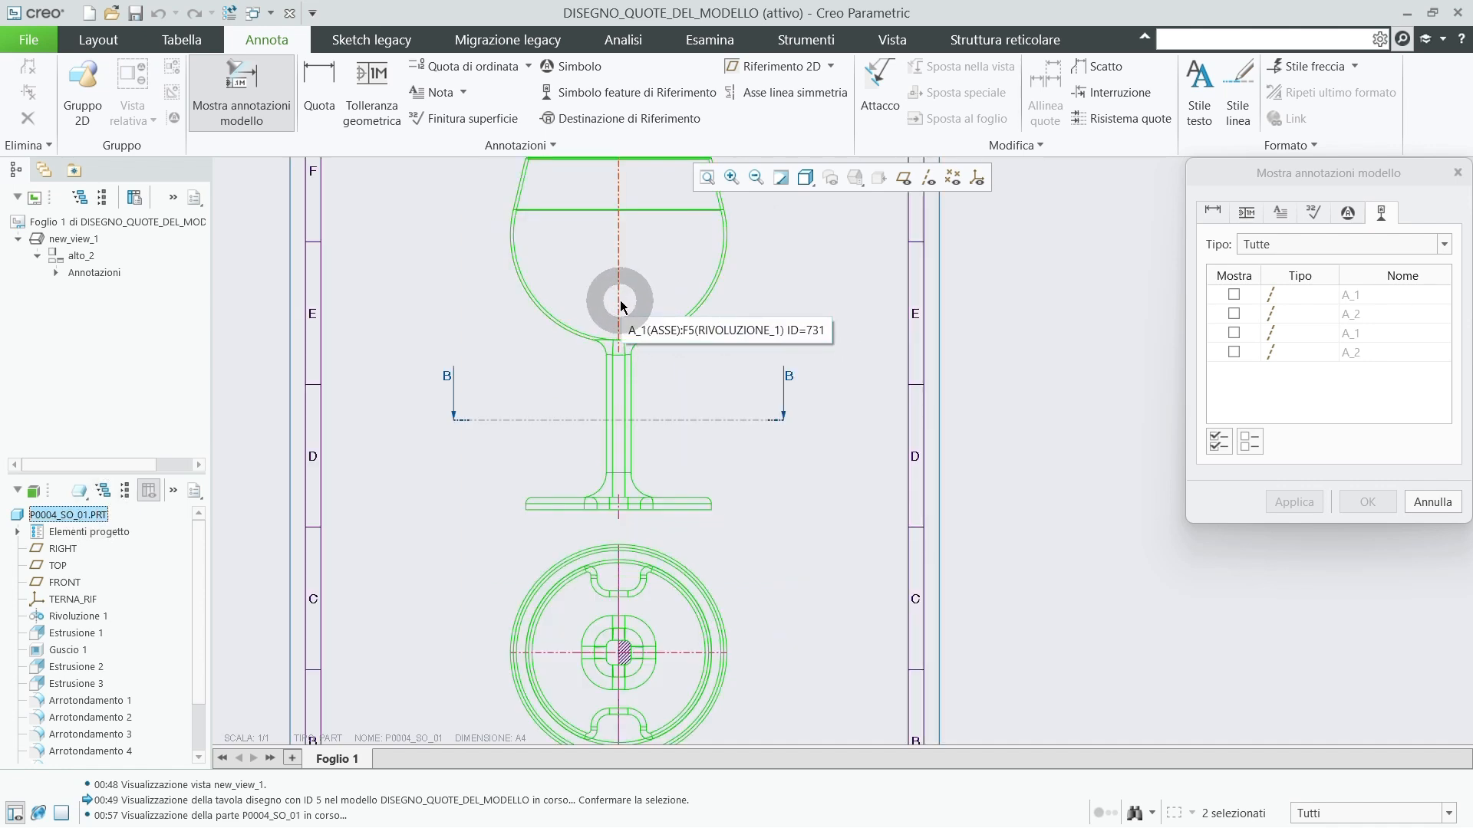
click(621, 307)
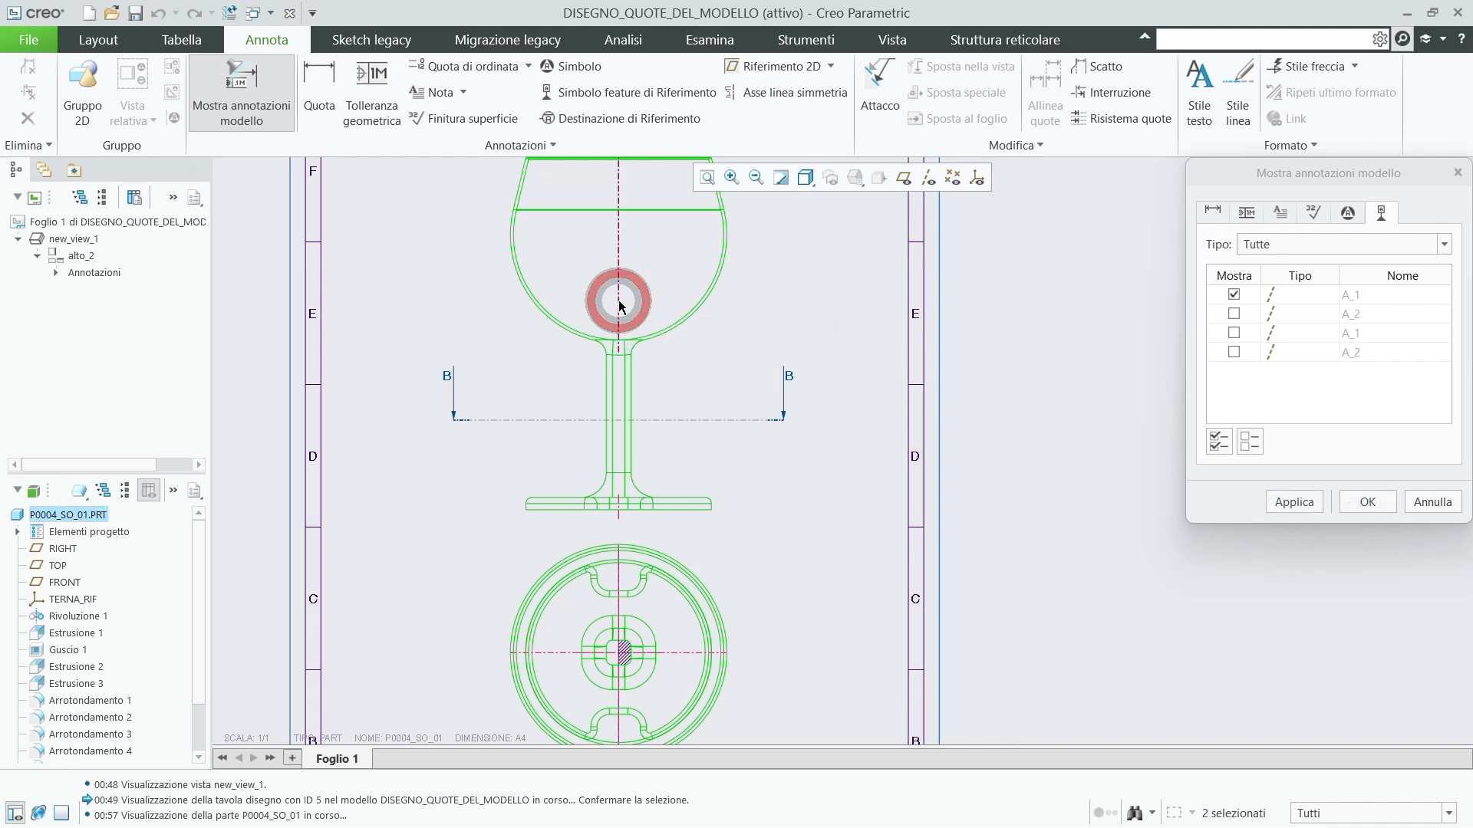
click(617, 511)
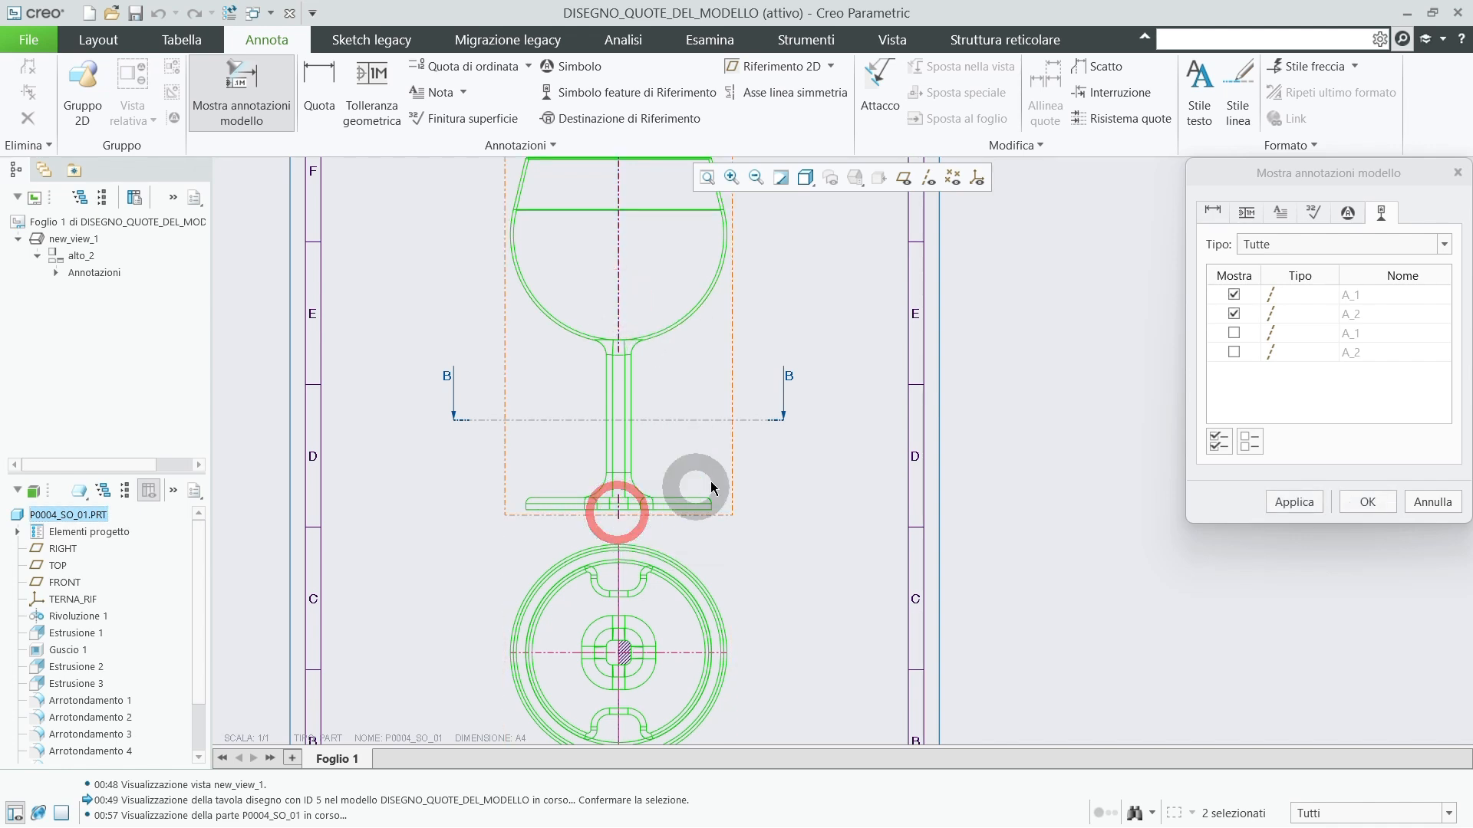
scroll(759, 430, up, 3)
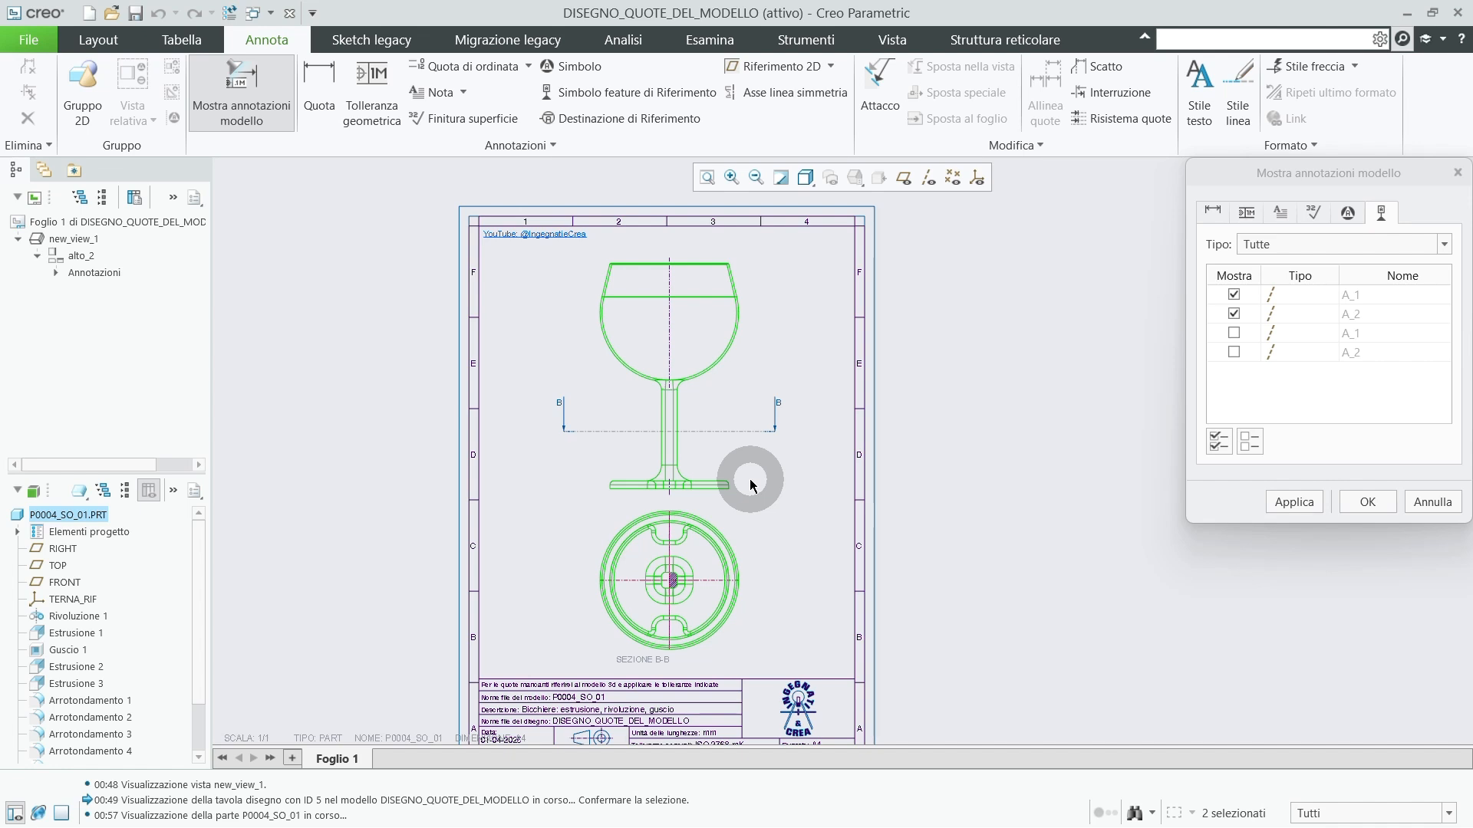
click(718, 582)
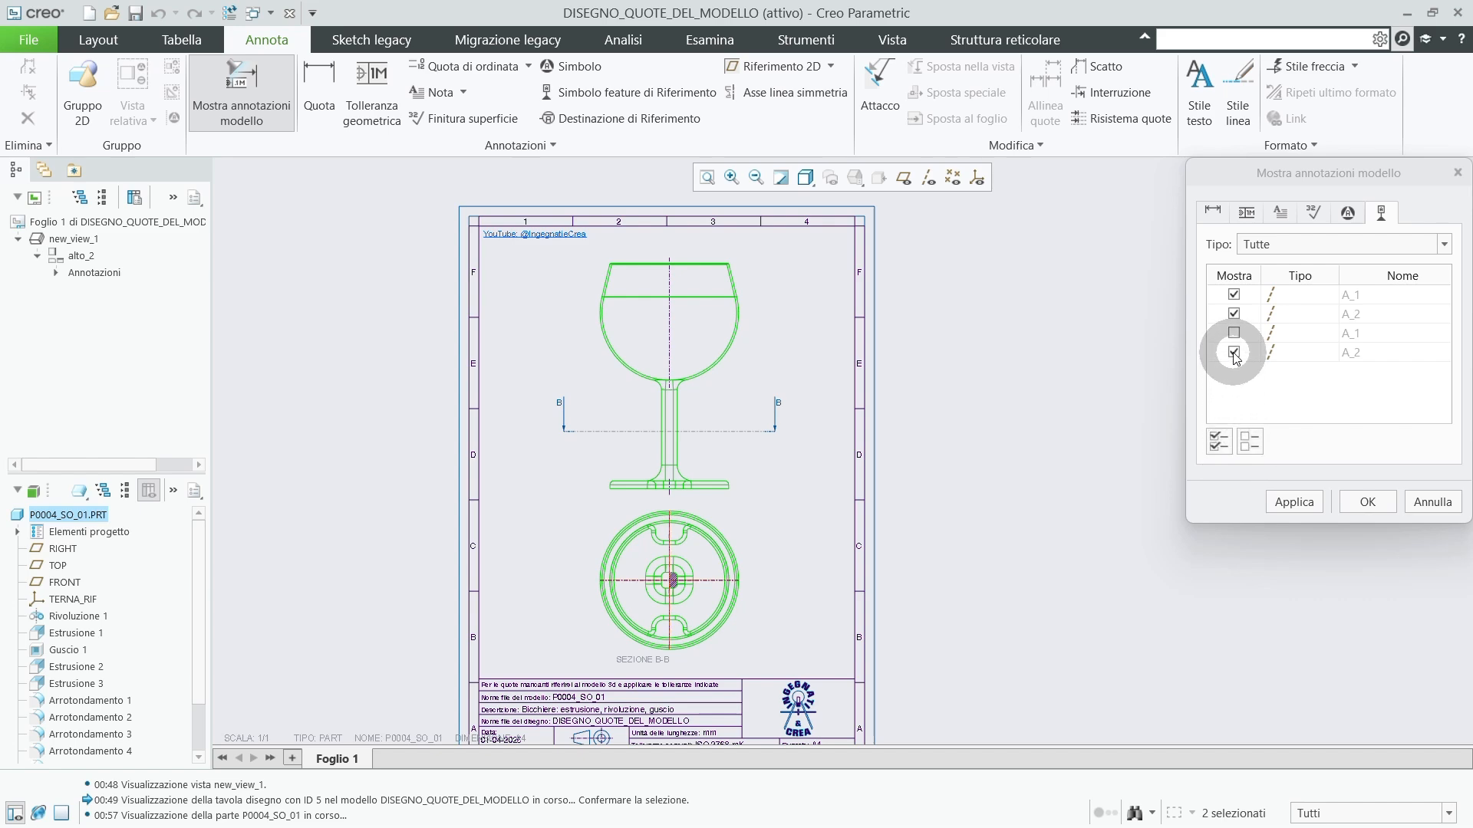
click(670, 362)
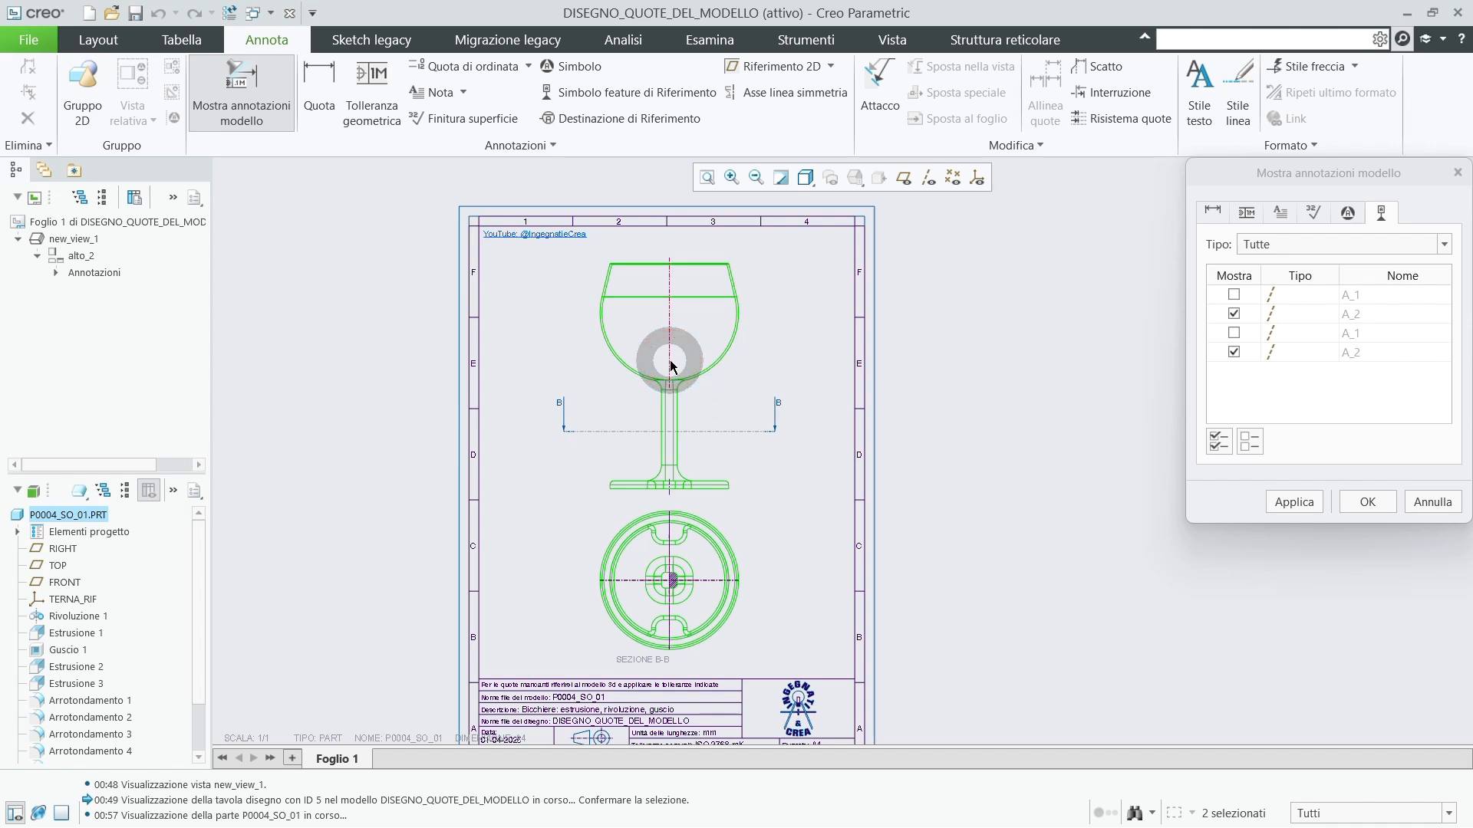
click(670, 365)
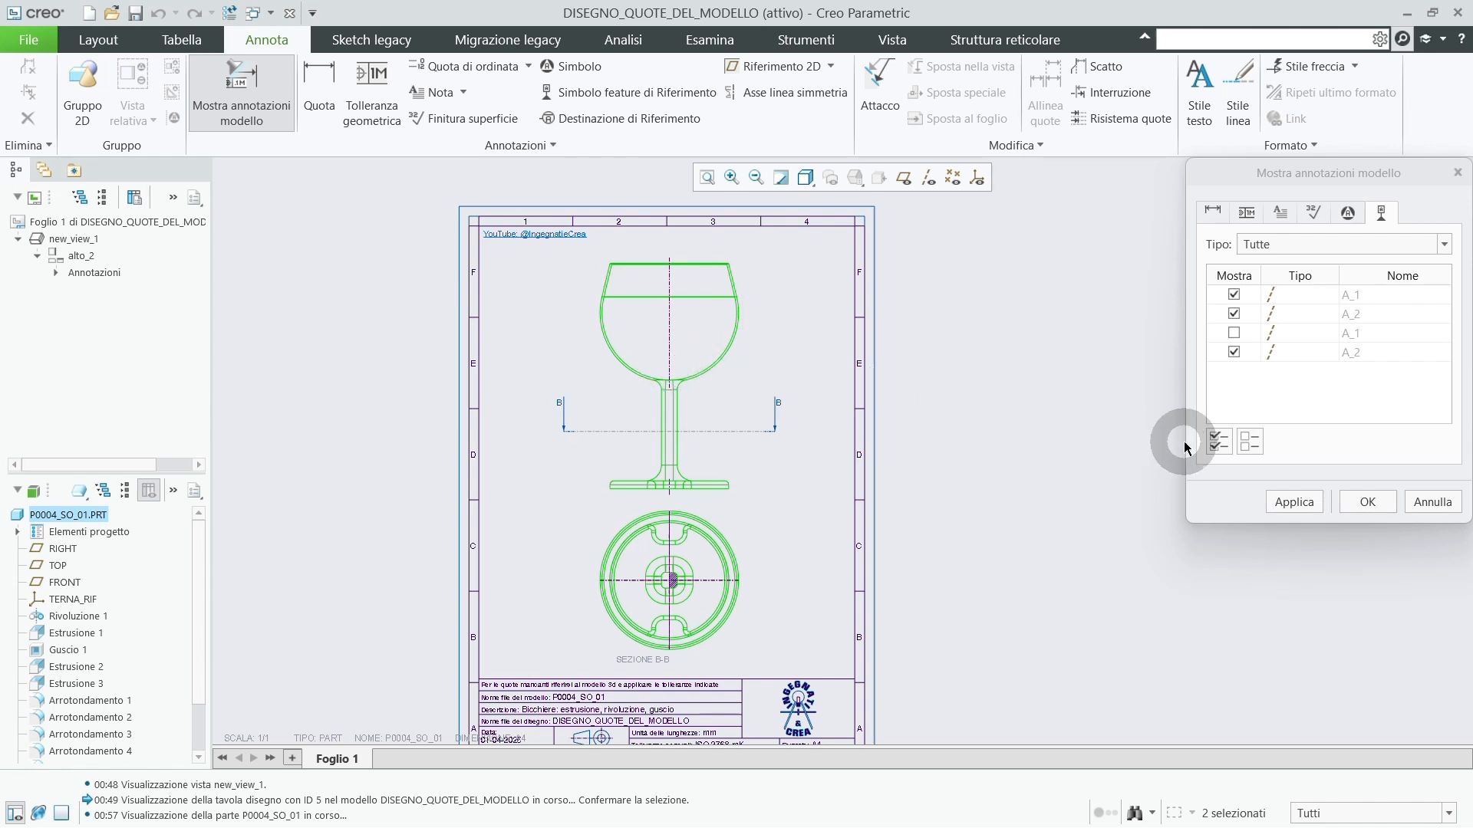
click(1295, 502)
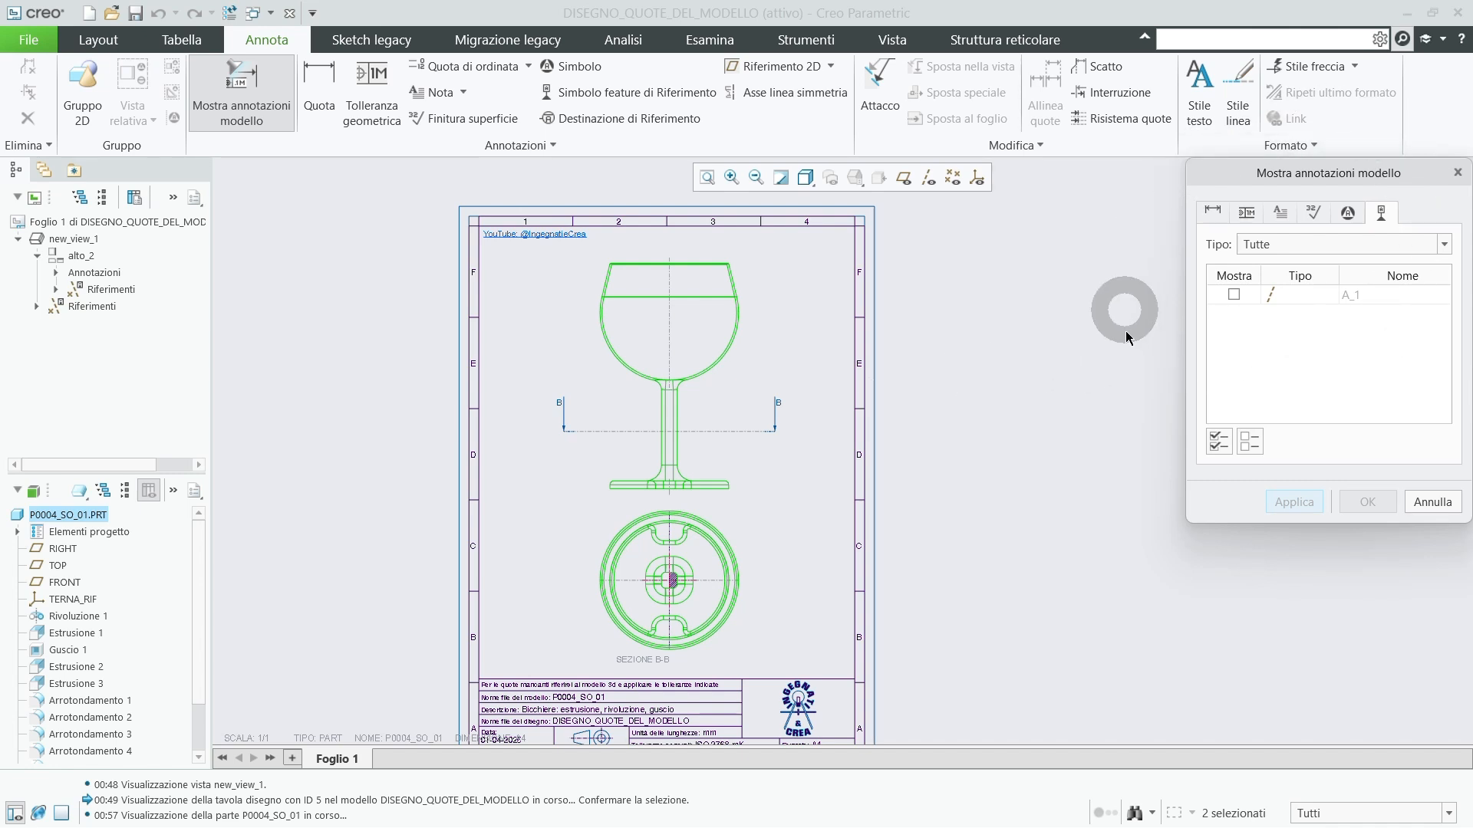
Preview the model dimensions of the Rivoluzione 1 feature in Show Model Annotations.
click(1213, 214)
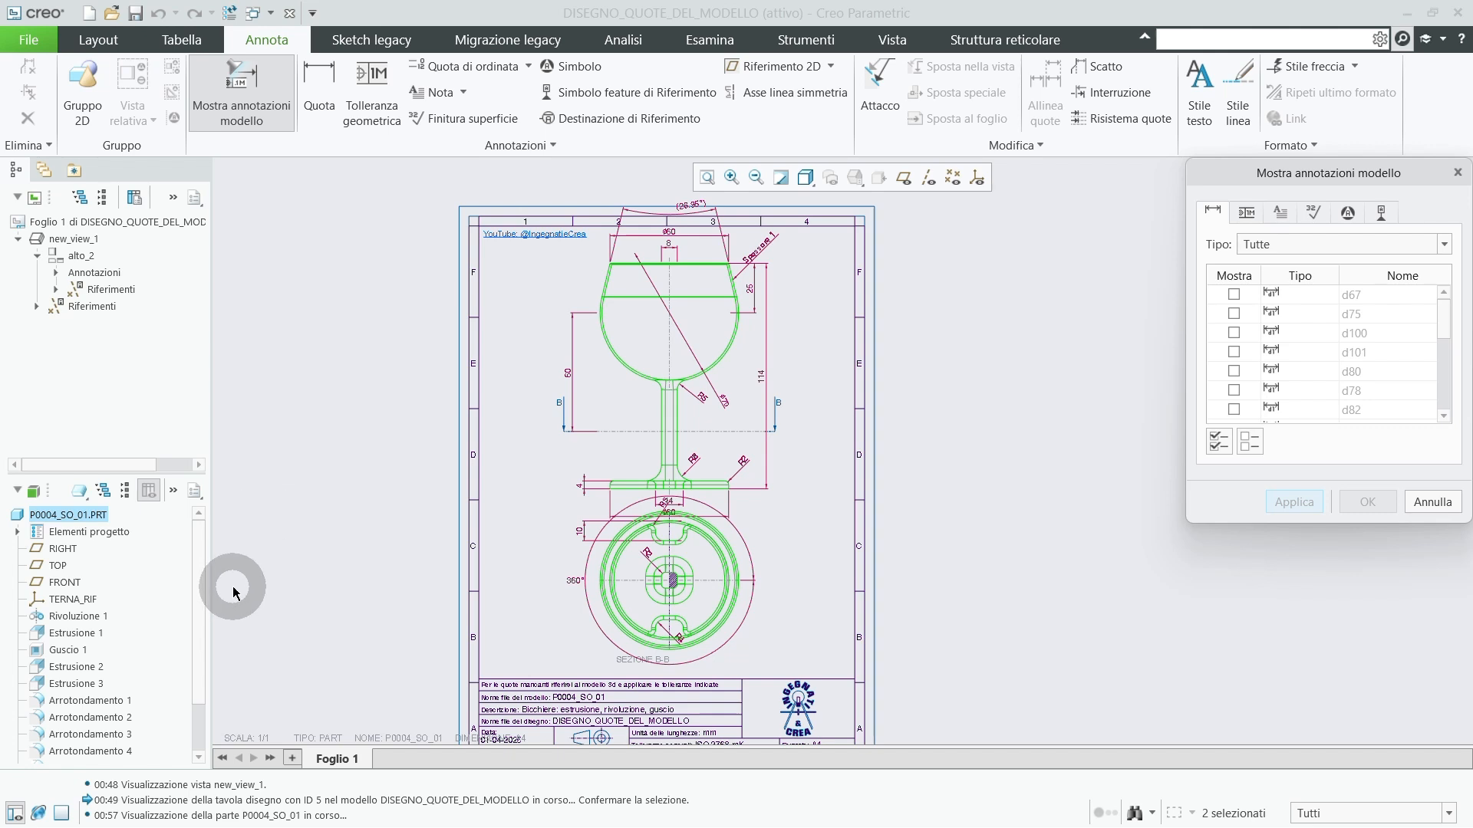
click(80, 619)
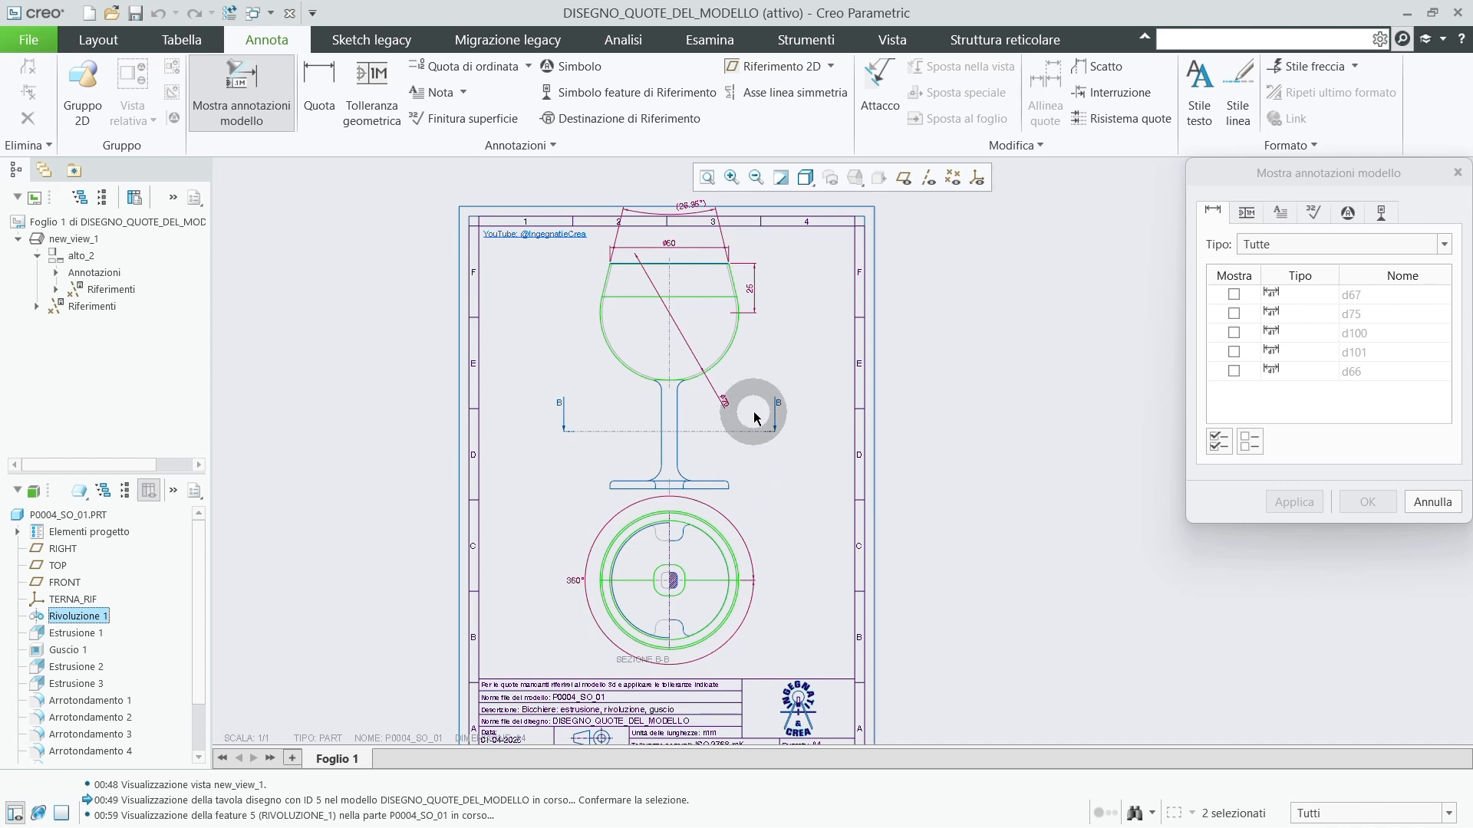
Examine the previewed Rivoluzione 1 dimensions on the bowl in the front view and around section B-B.
scroll(666, 219, up, 5)
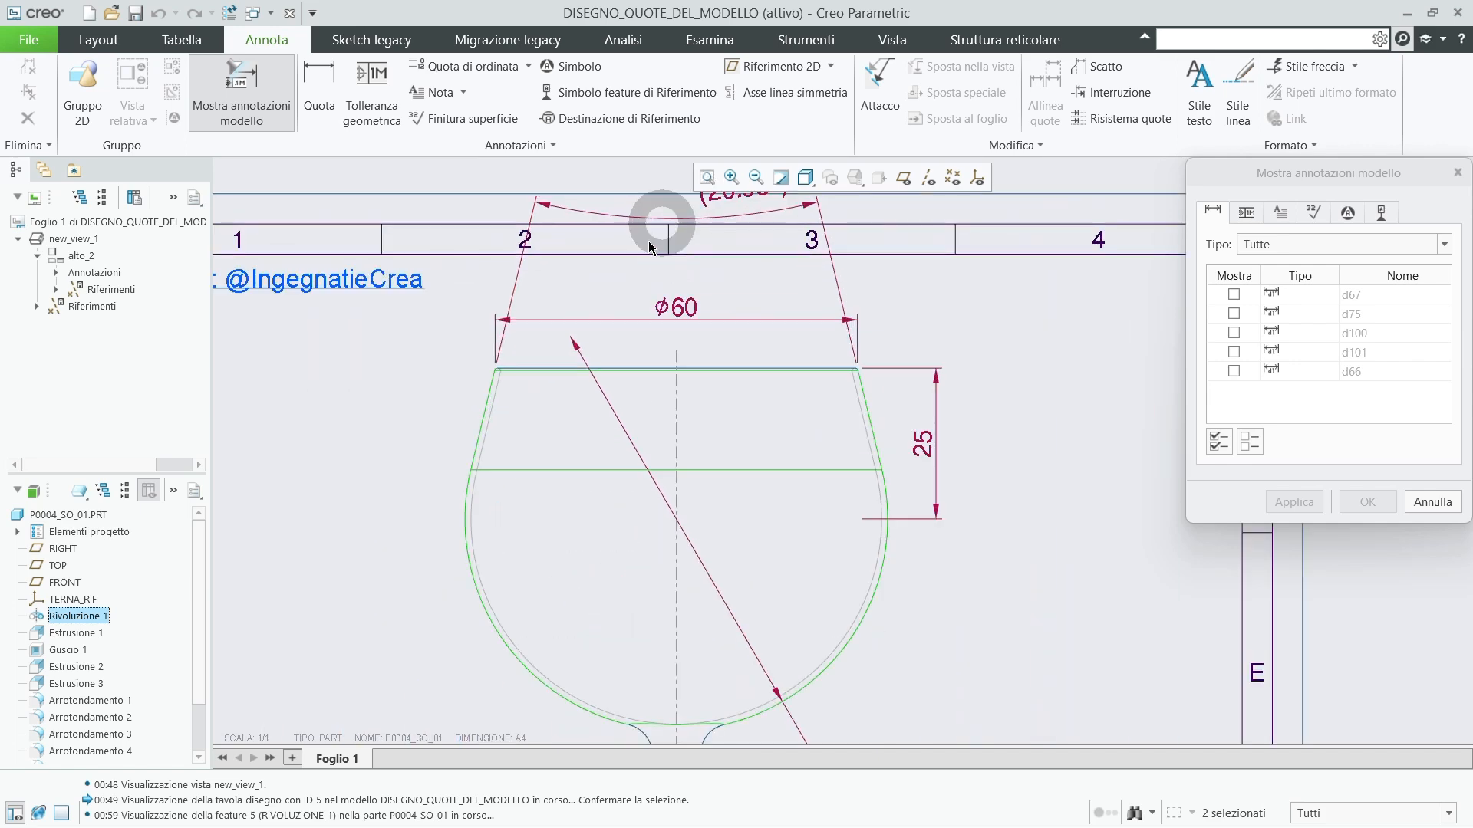
scroll(658, 221, down, 2)
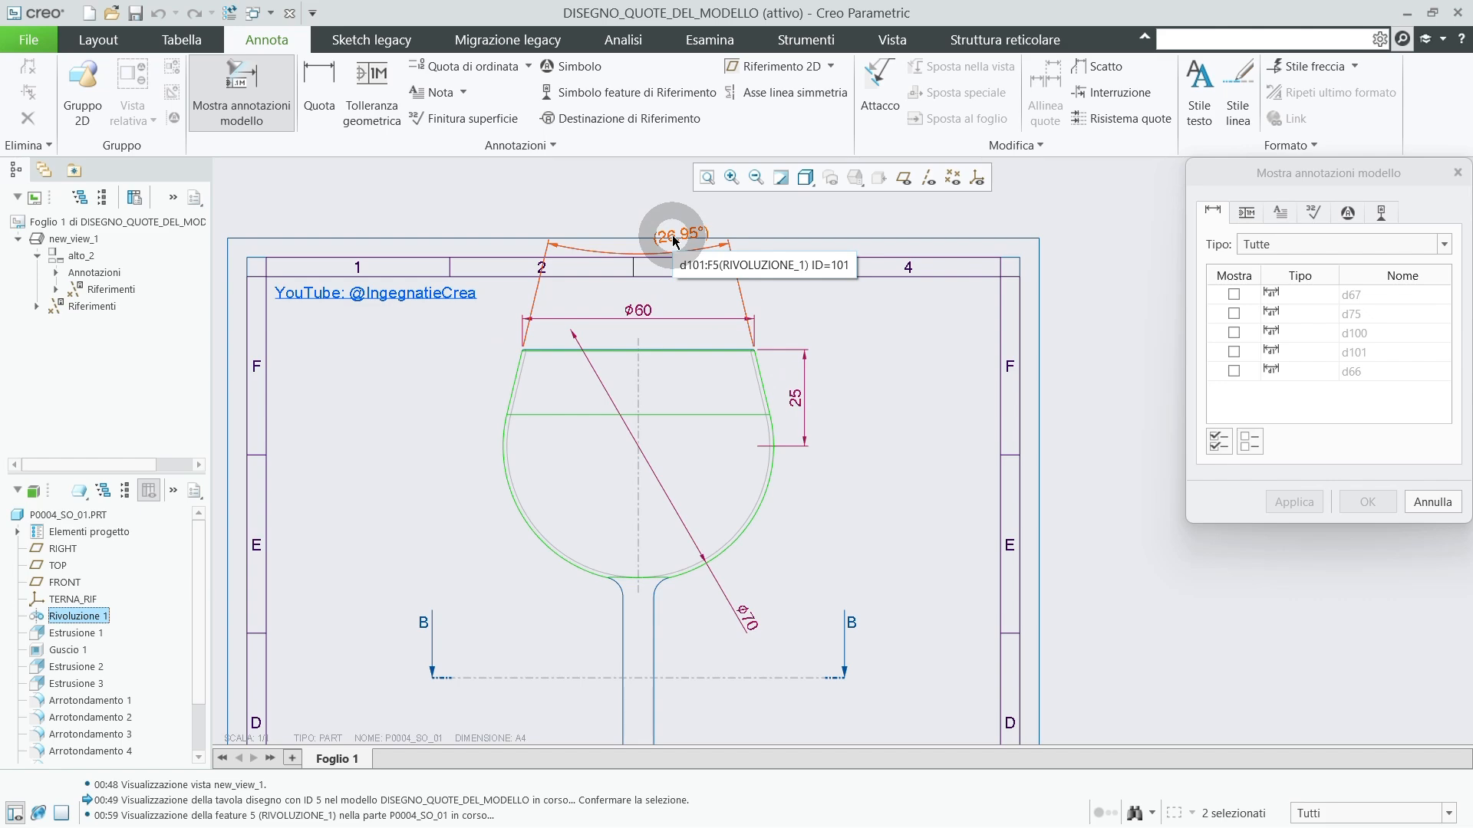
scroll(733, 397, up, 6)
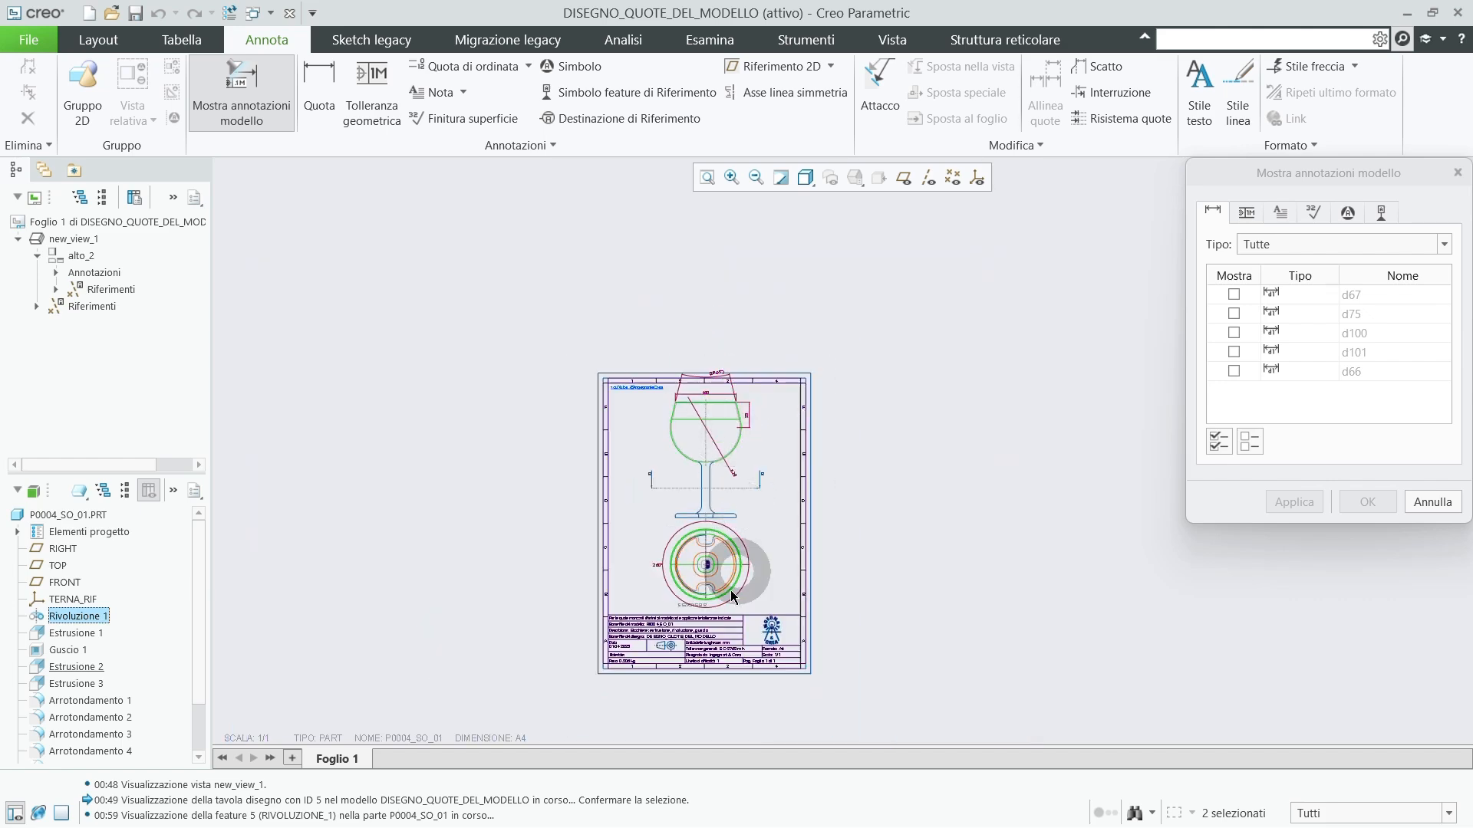
scroll(726, 596, down, 3)
scroll(728, 599, down, 2)
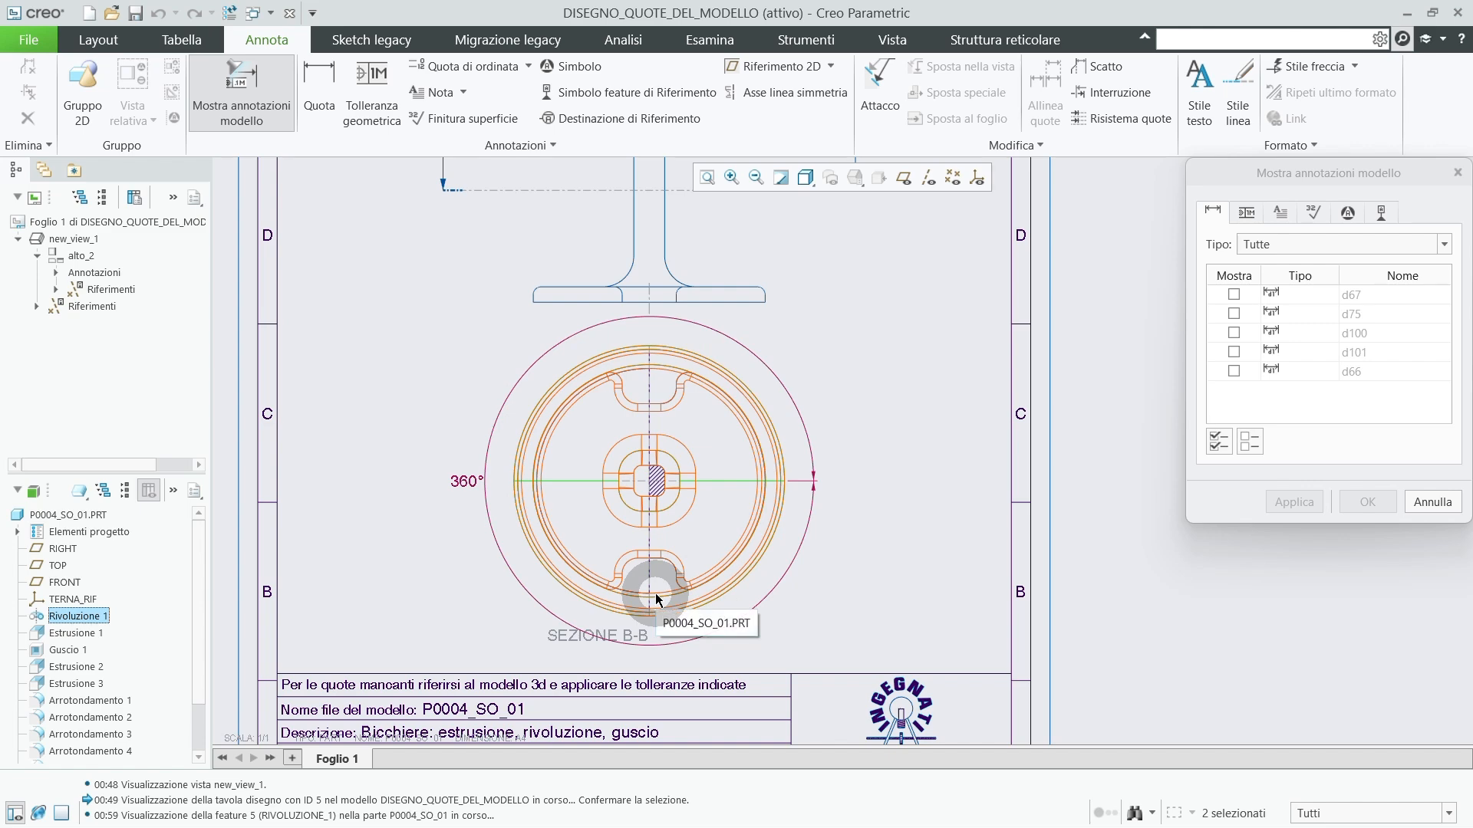
scroll(655, 592, up, 3)
scroll(602, 497, up, 3)
scroll(596, 369, down, 1)
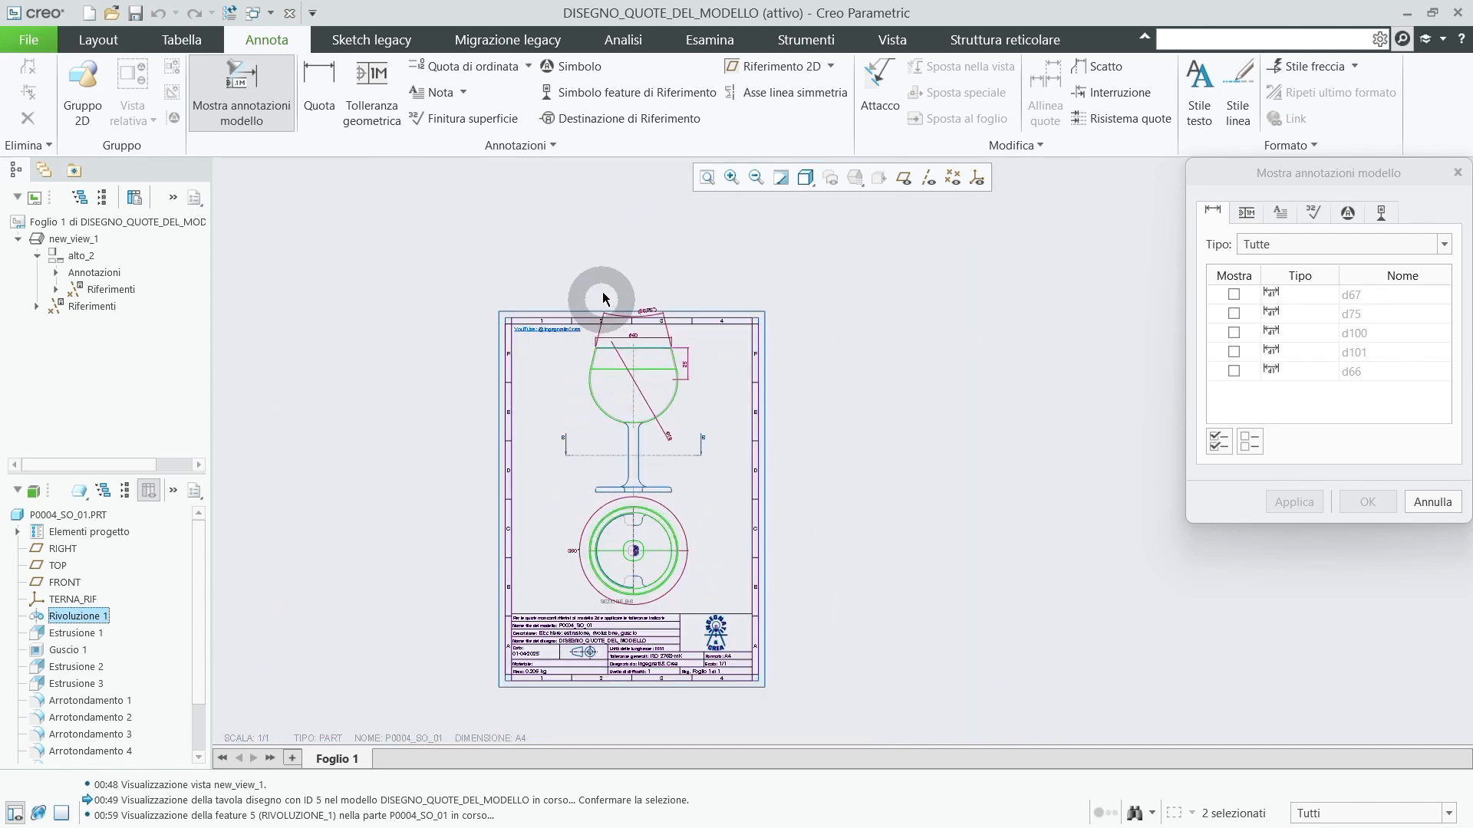
scroll(603, 292, down, 2)
scroll(603, 296, down, 2)
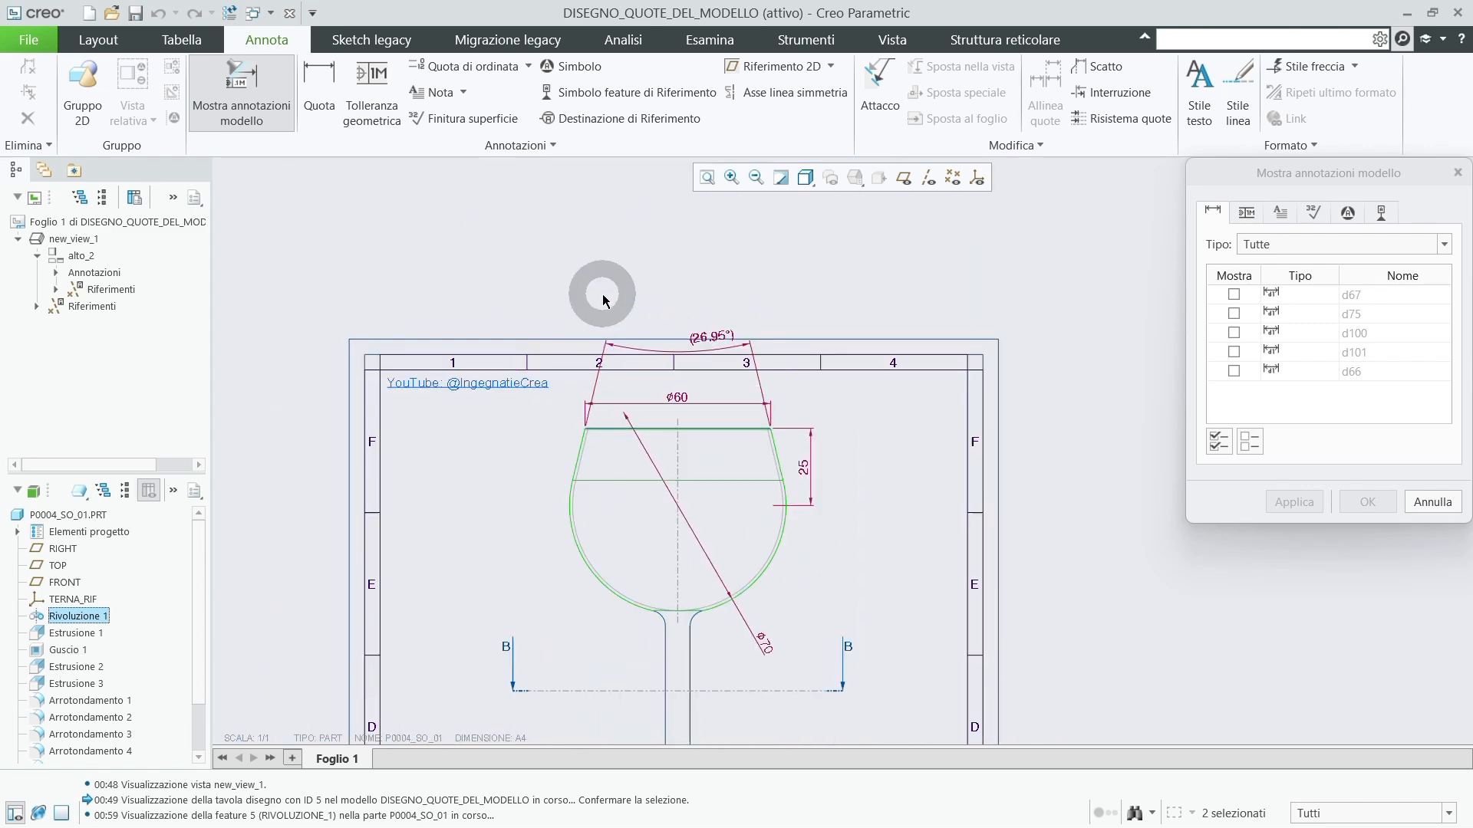
Show the Rivoluzione 1 rim angle, ø60 rim diameter, 25 height and ø70 bowl diameter dimensions in the front view and apply them.
click(709, 347)
click(679, 396)
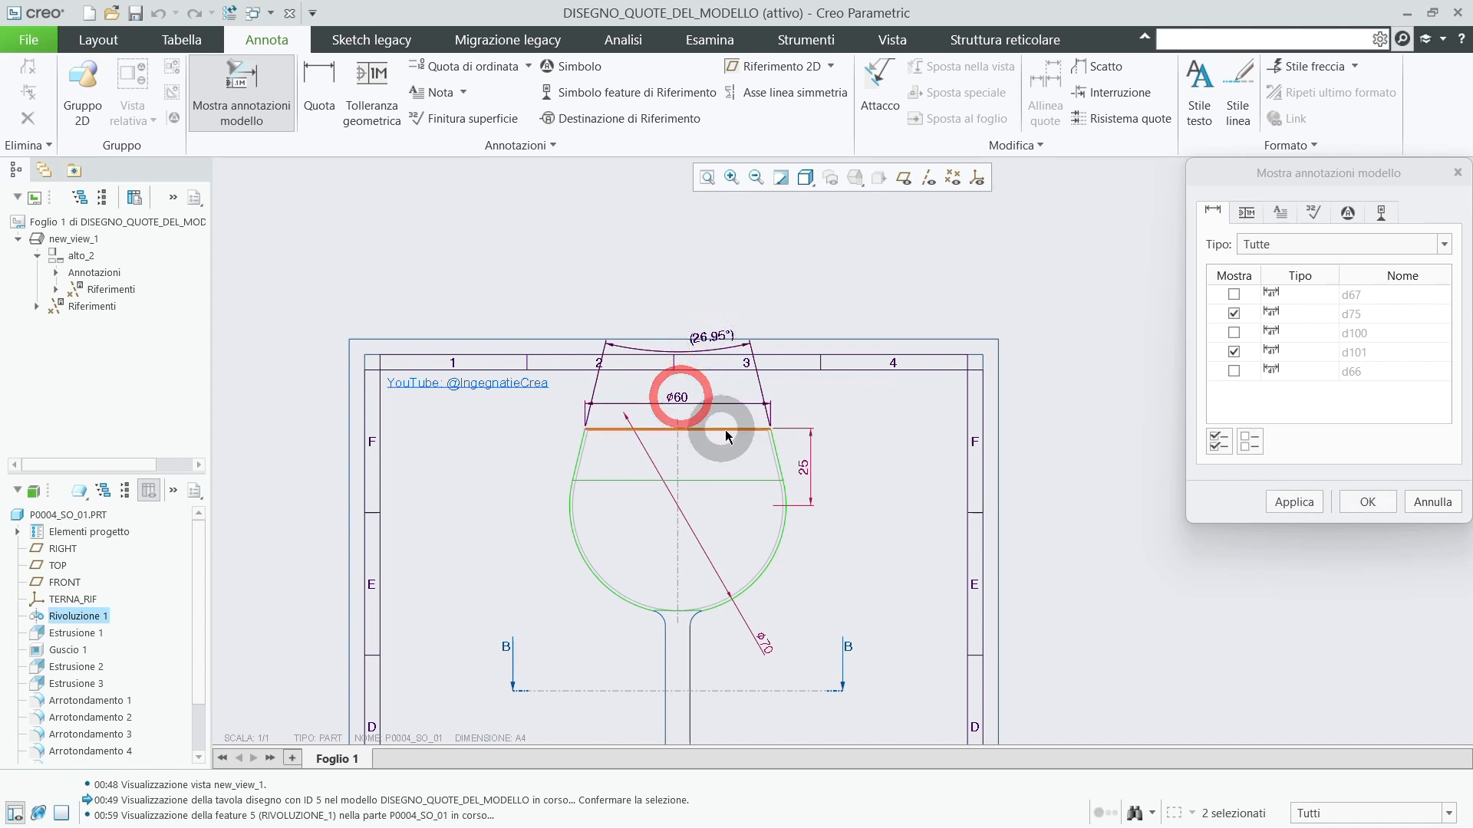
click(807, 466)
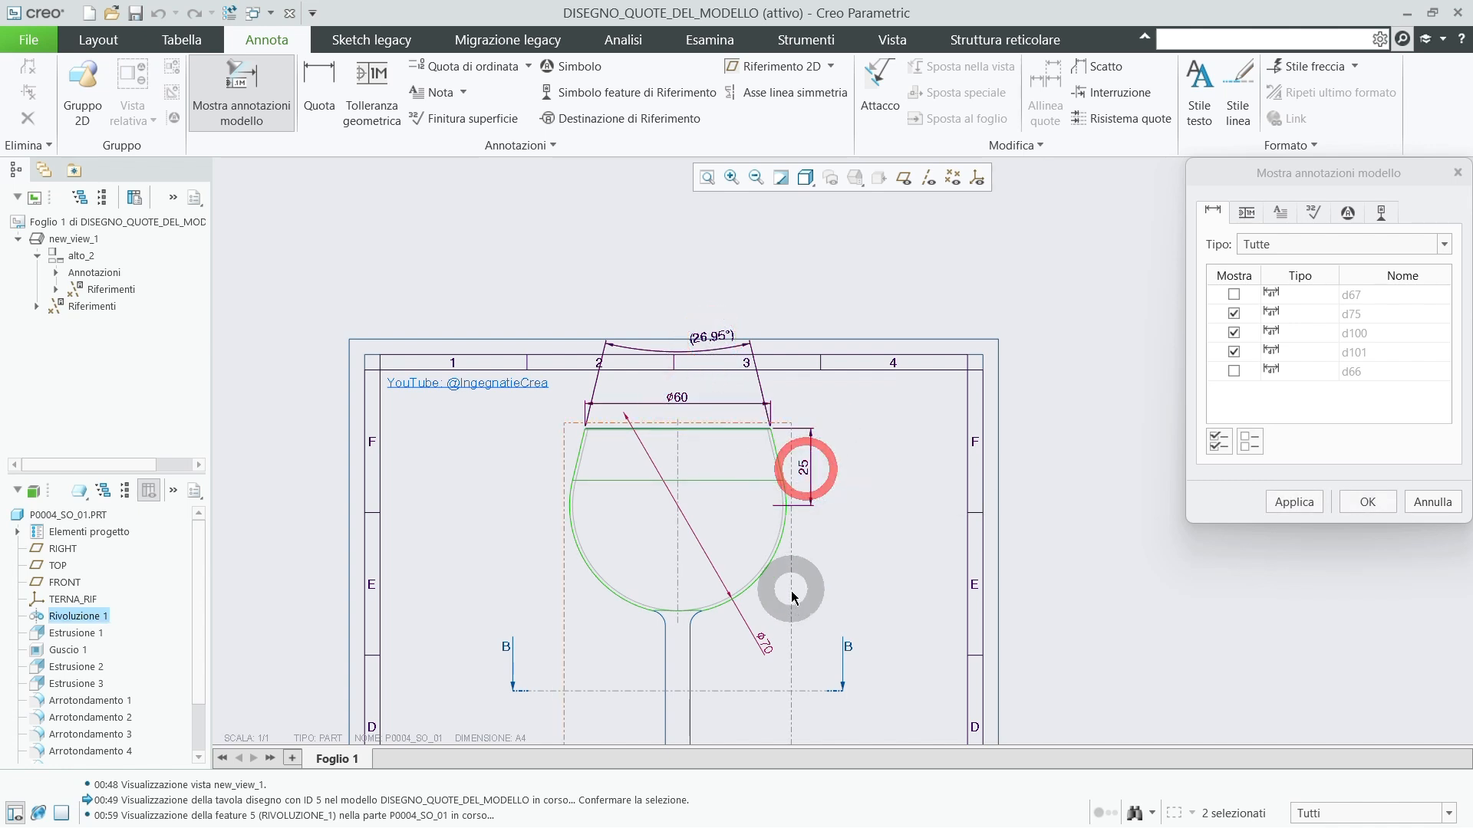
click(768, 642)
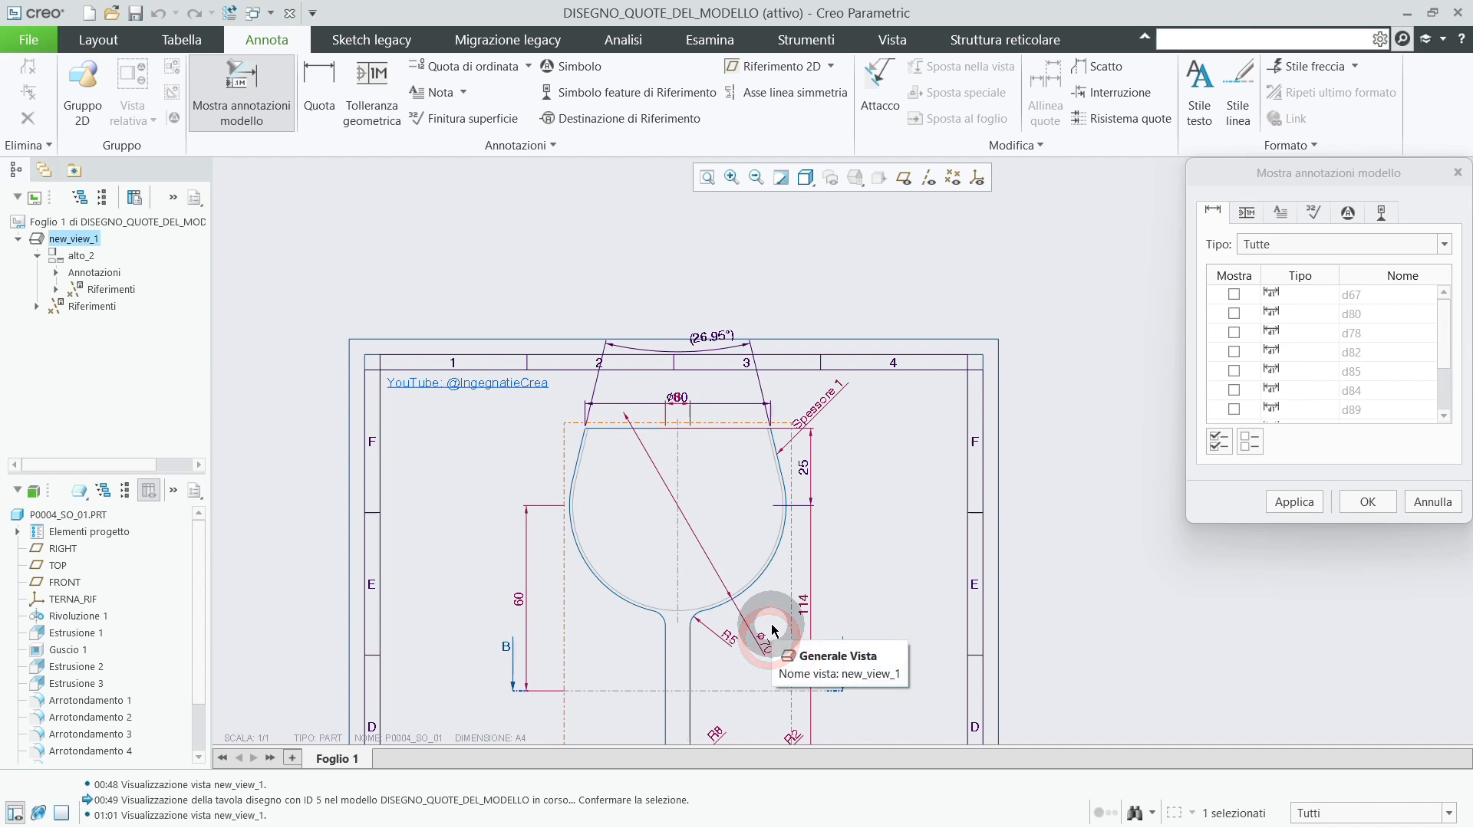
click(764, 641)
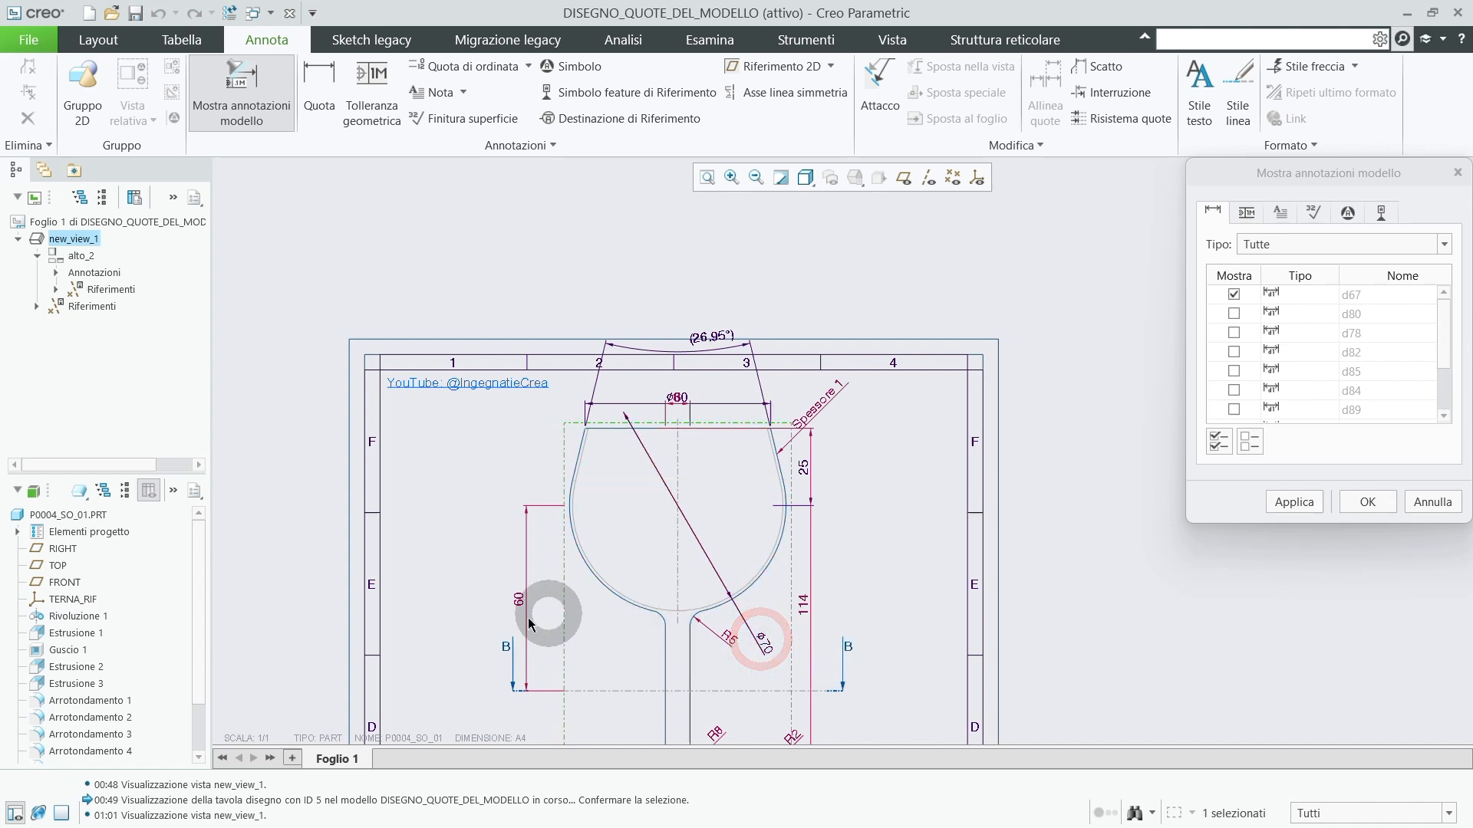
click(93, 615)
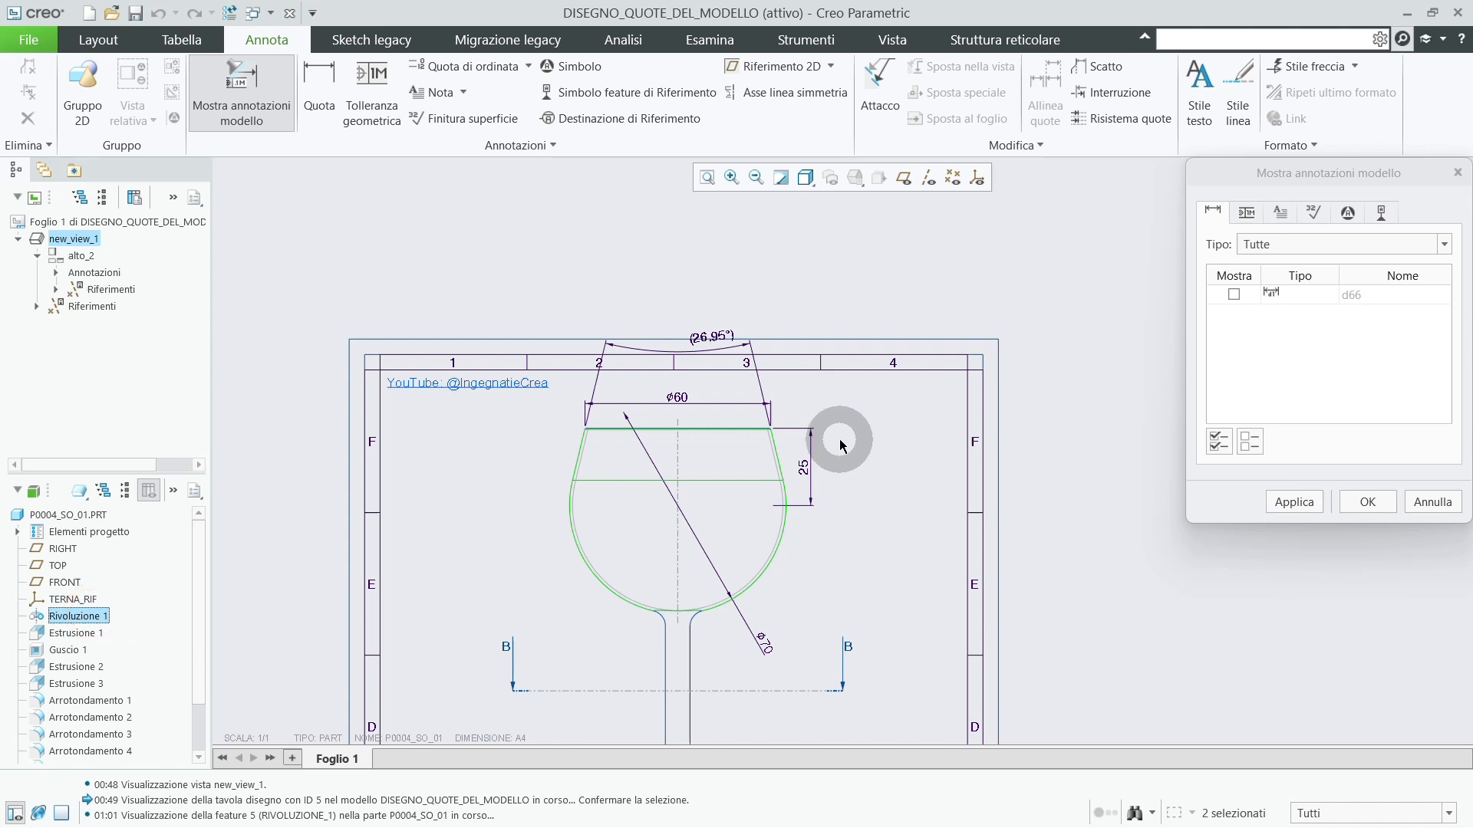
scroll(840, 445, up, 3)
scroll(840, 445, up, 2)
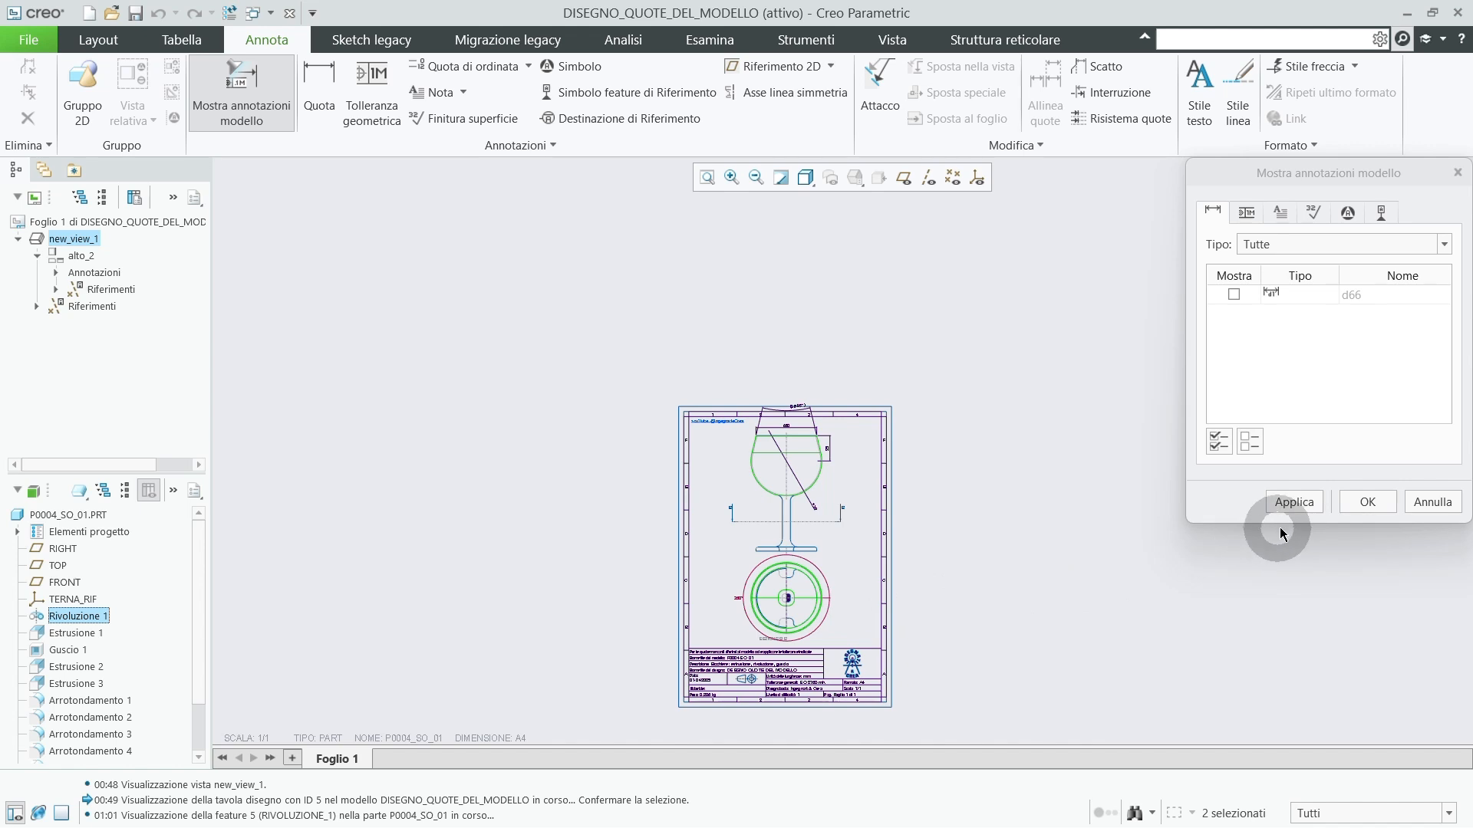
click(1293, 504)
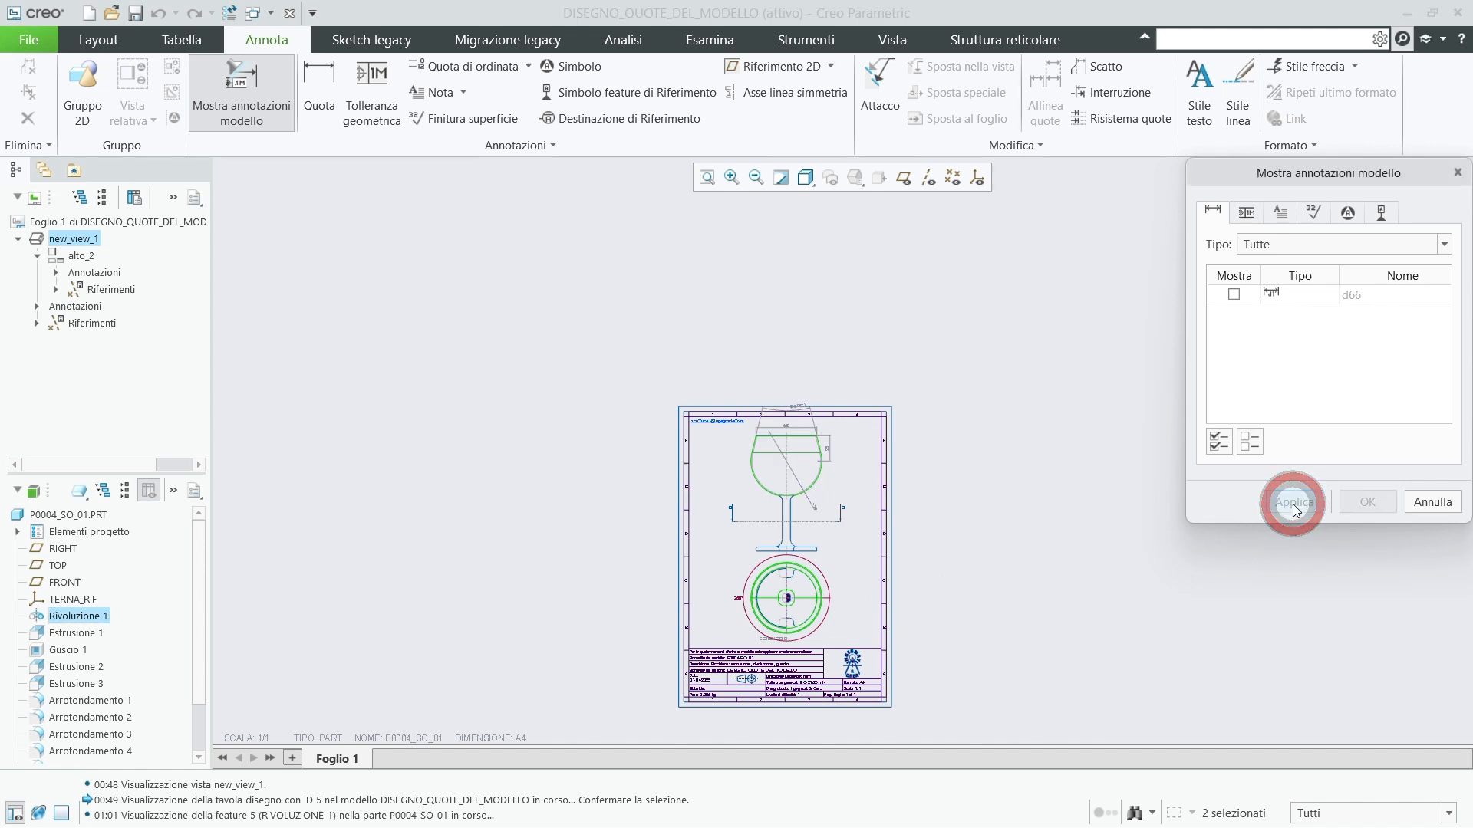
Preview the model dimensions of the Estrusione 1 feature in the goblet's front view.
scroll(799, 434, down, 5)
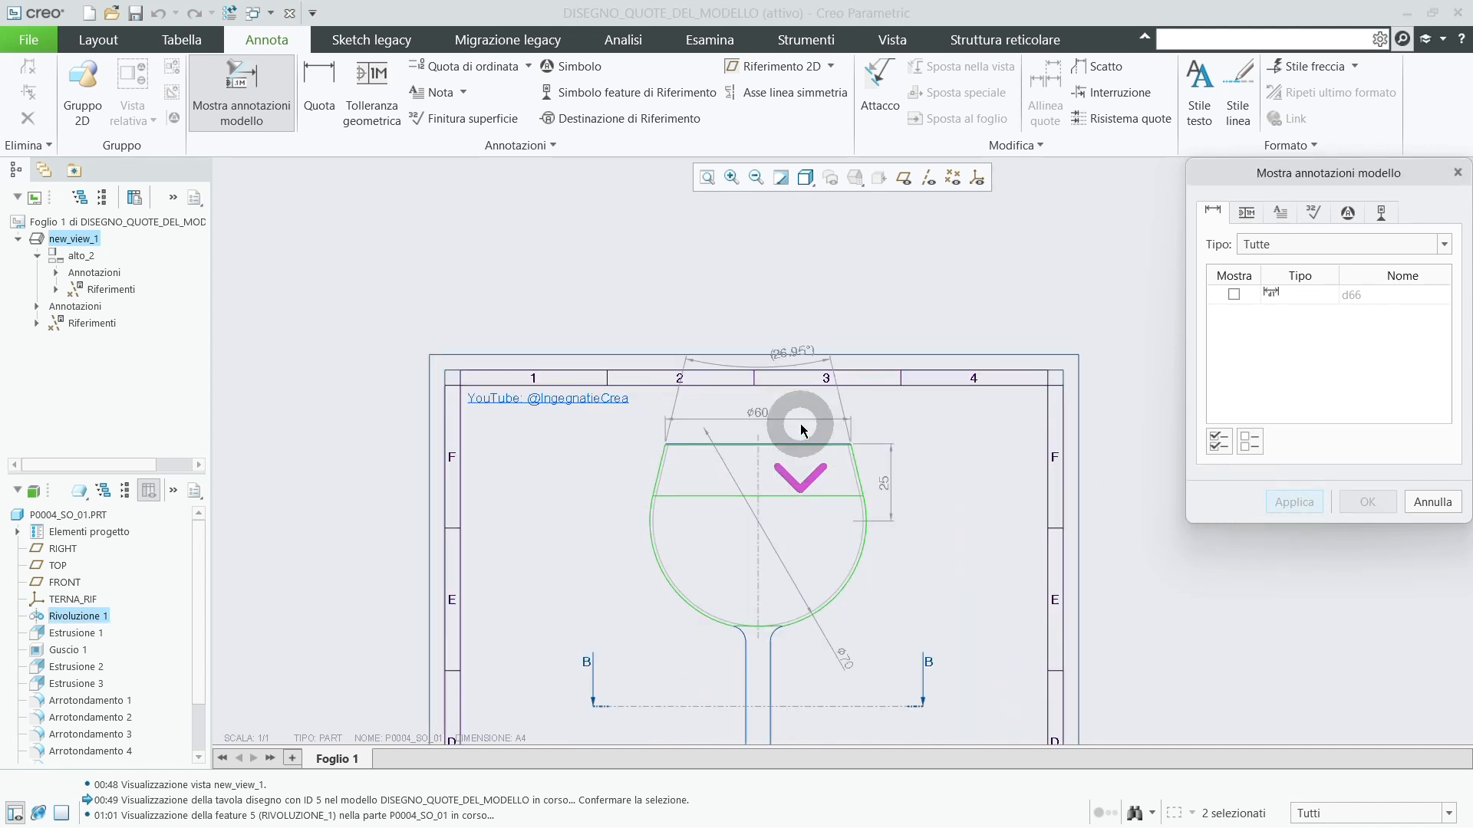
scroll(799, 430, down, 1)
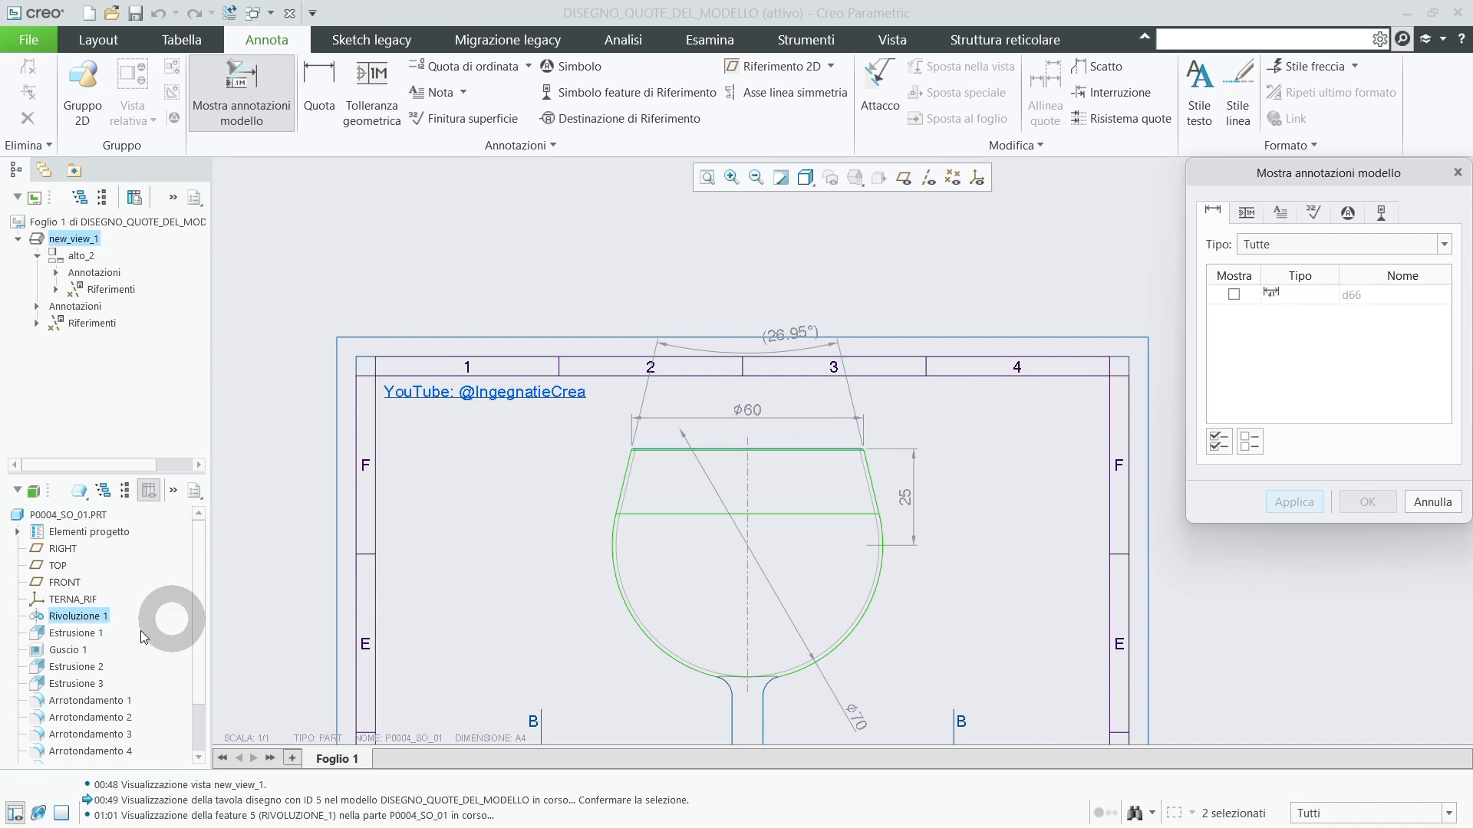
click(80, 636)
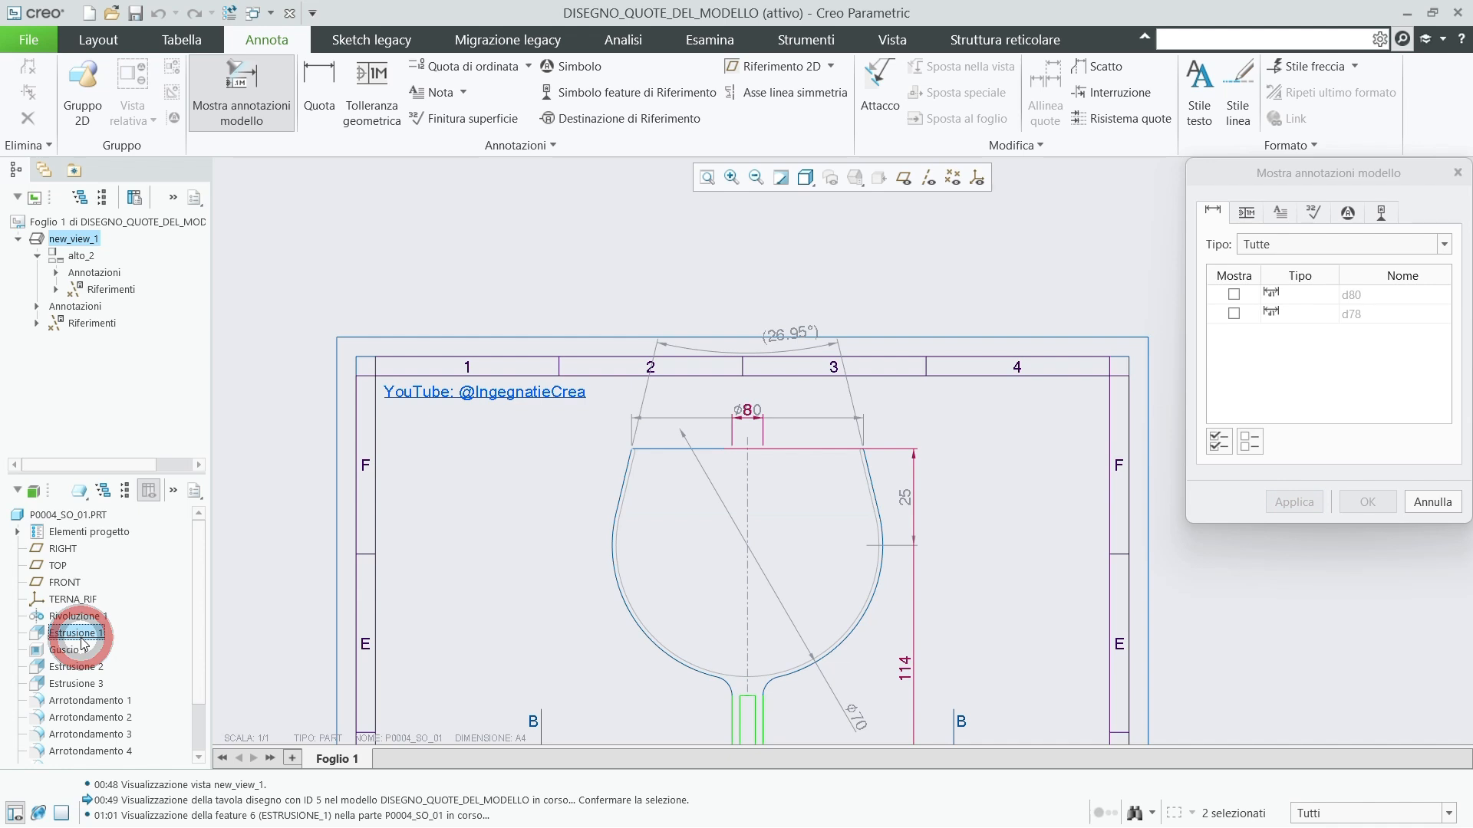
scroll(670, 499, up, 2)
scroll(812, 414, up, 2)
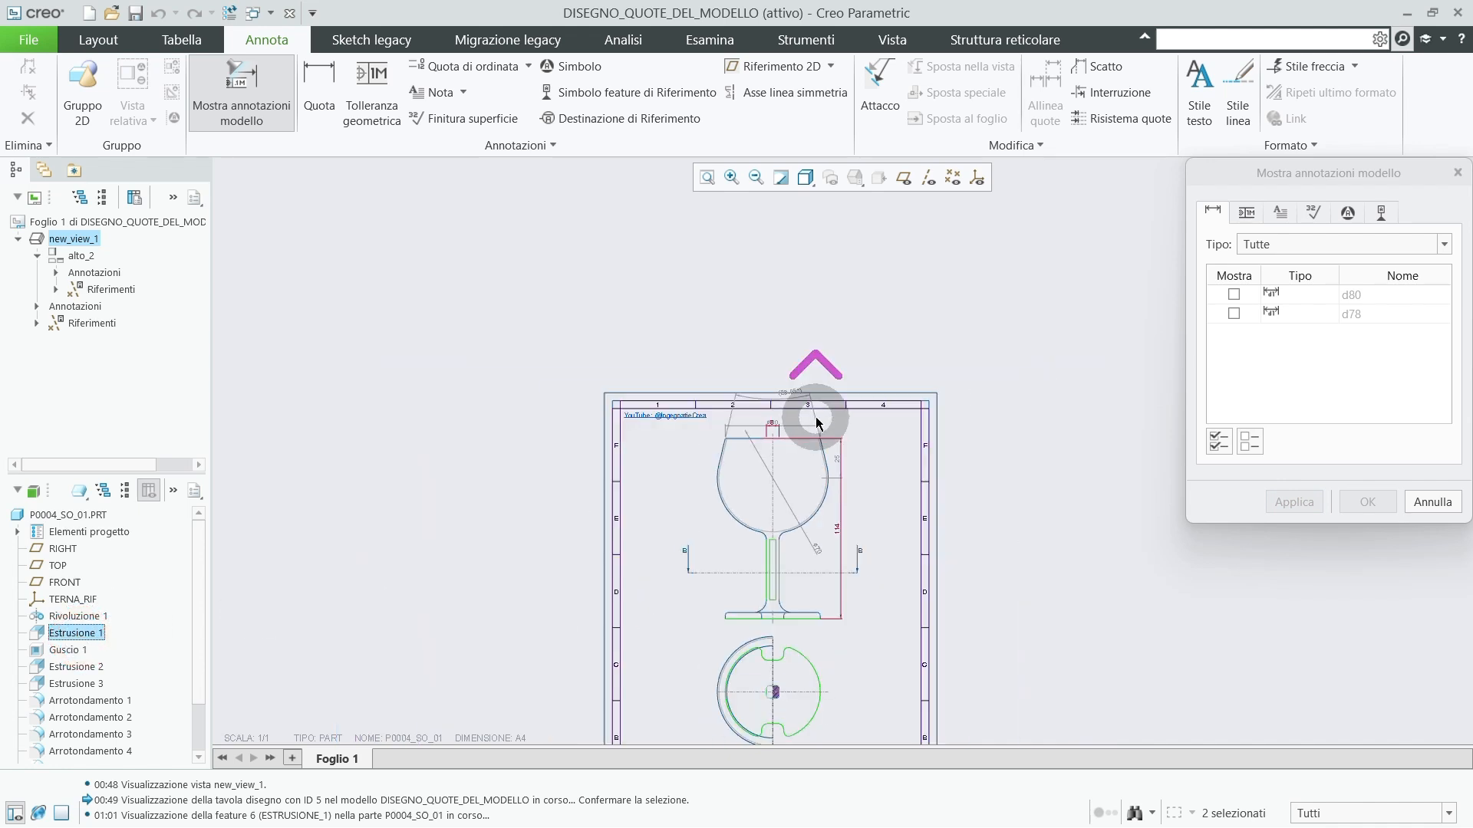
scroll(870, 538, down, 1)
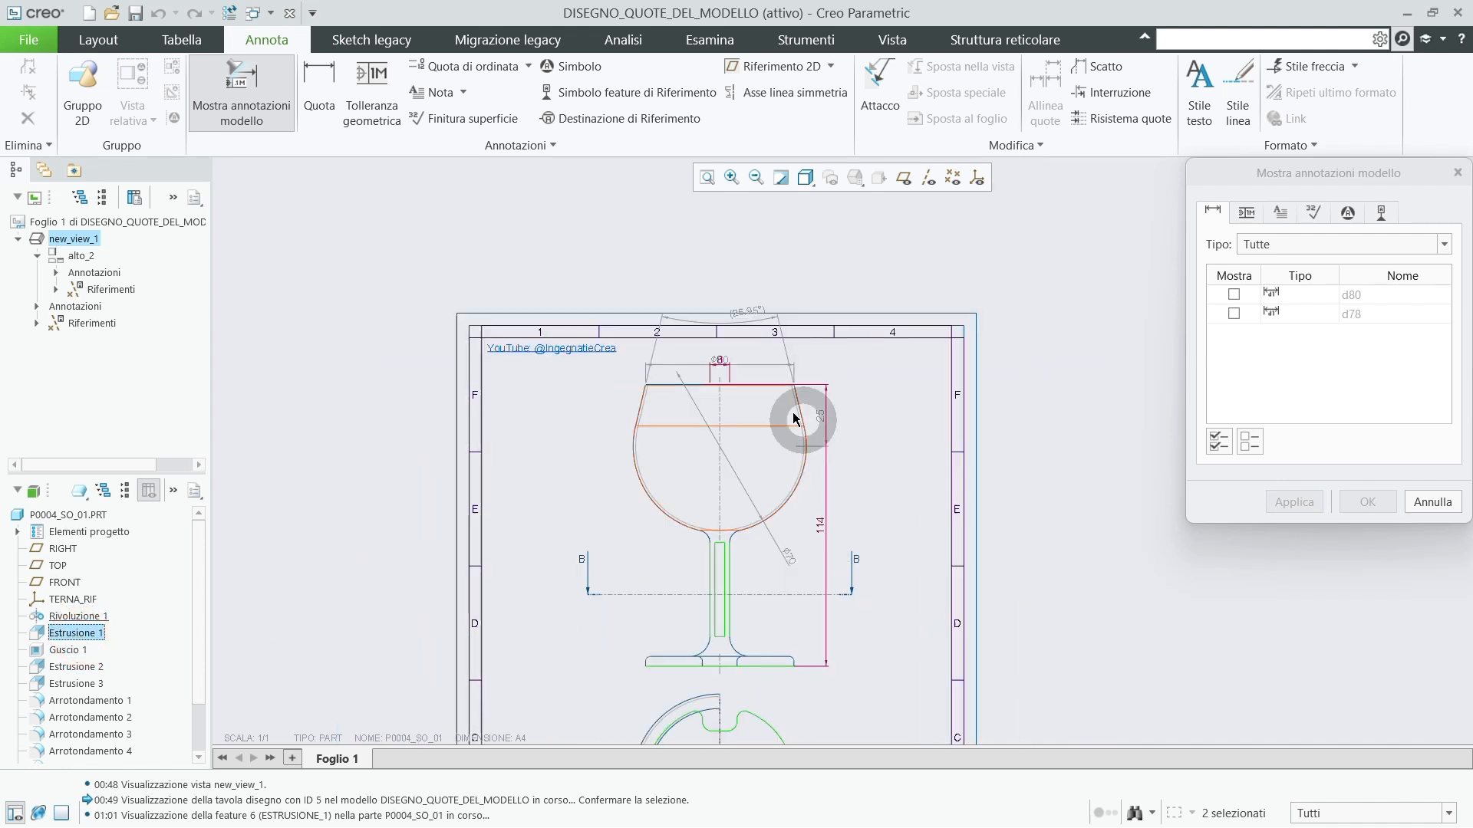
scroll(742, 337, down, 2)
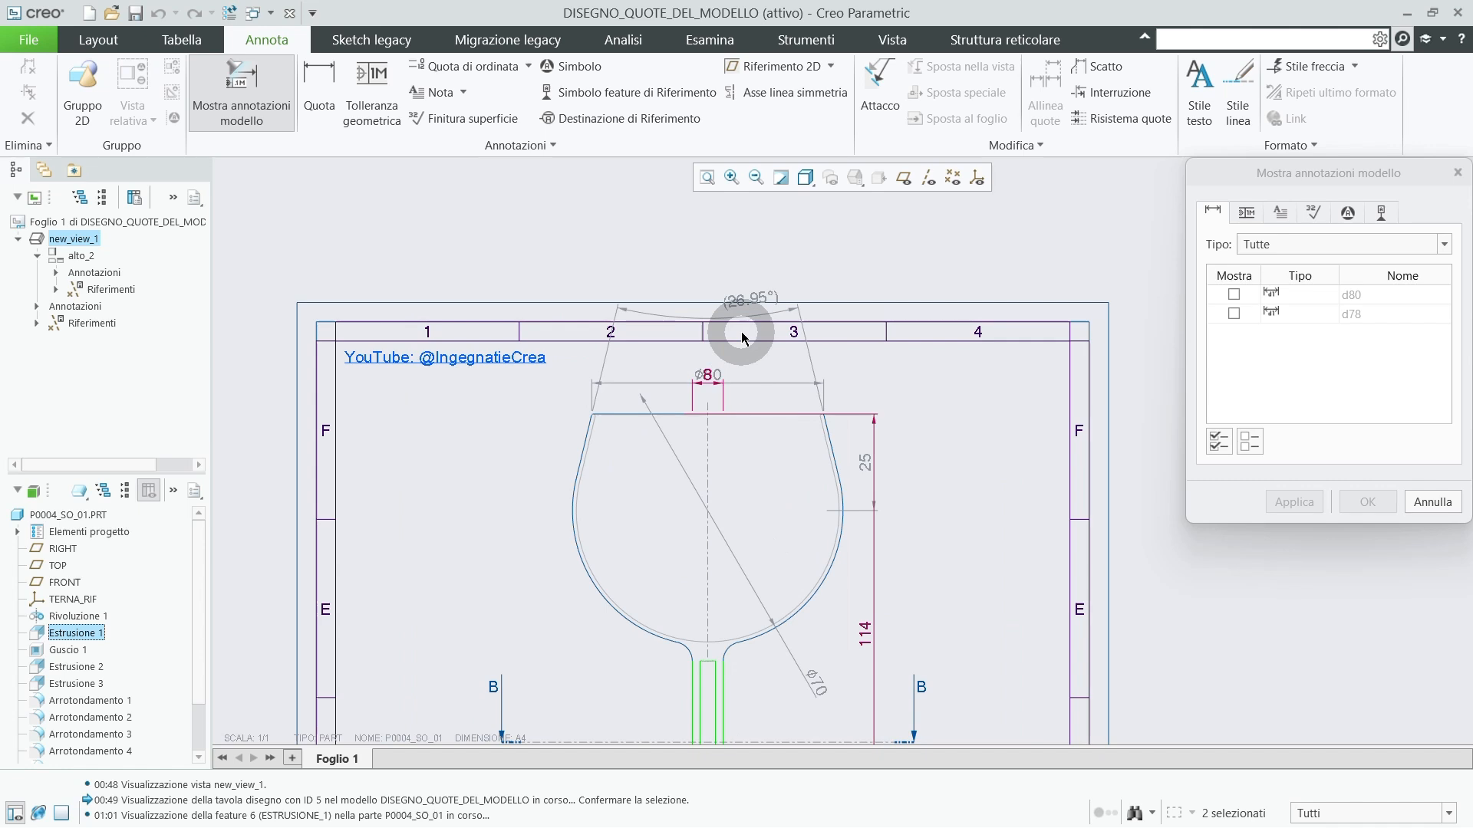
Show the Estrusione 1 stem width 8 and overall height 114 dimensions and apply them.
click(710, 381)
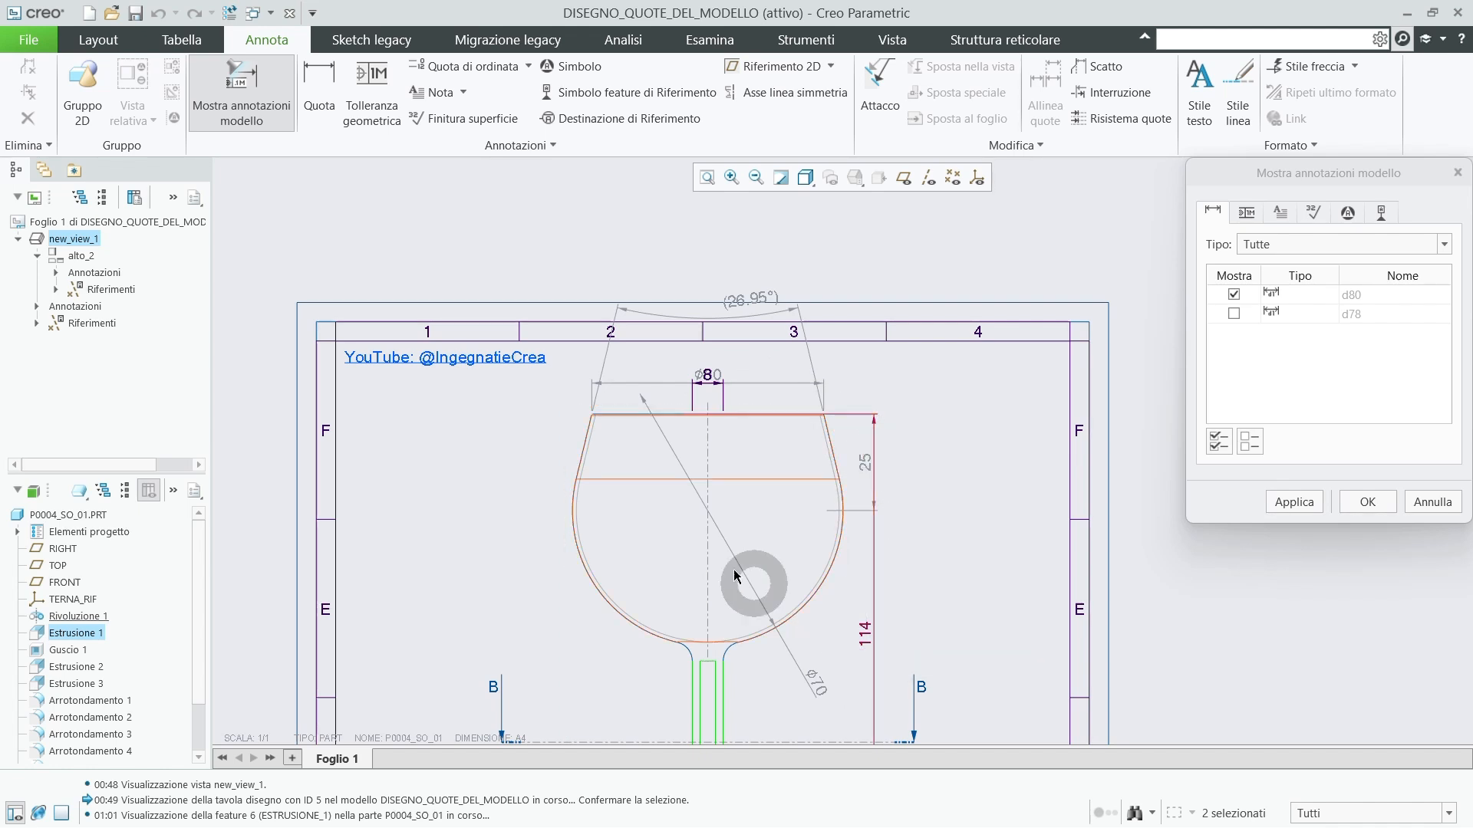
scroll(700, 537, down, 3)
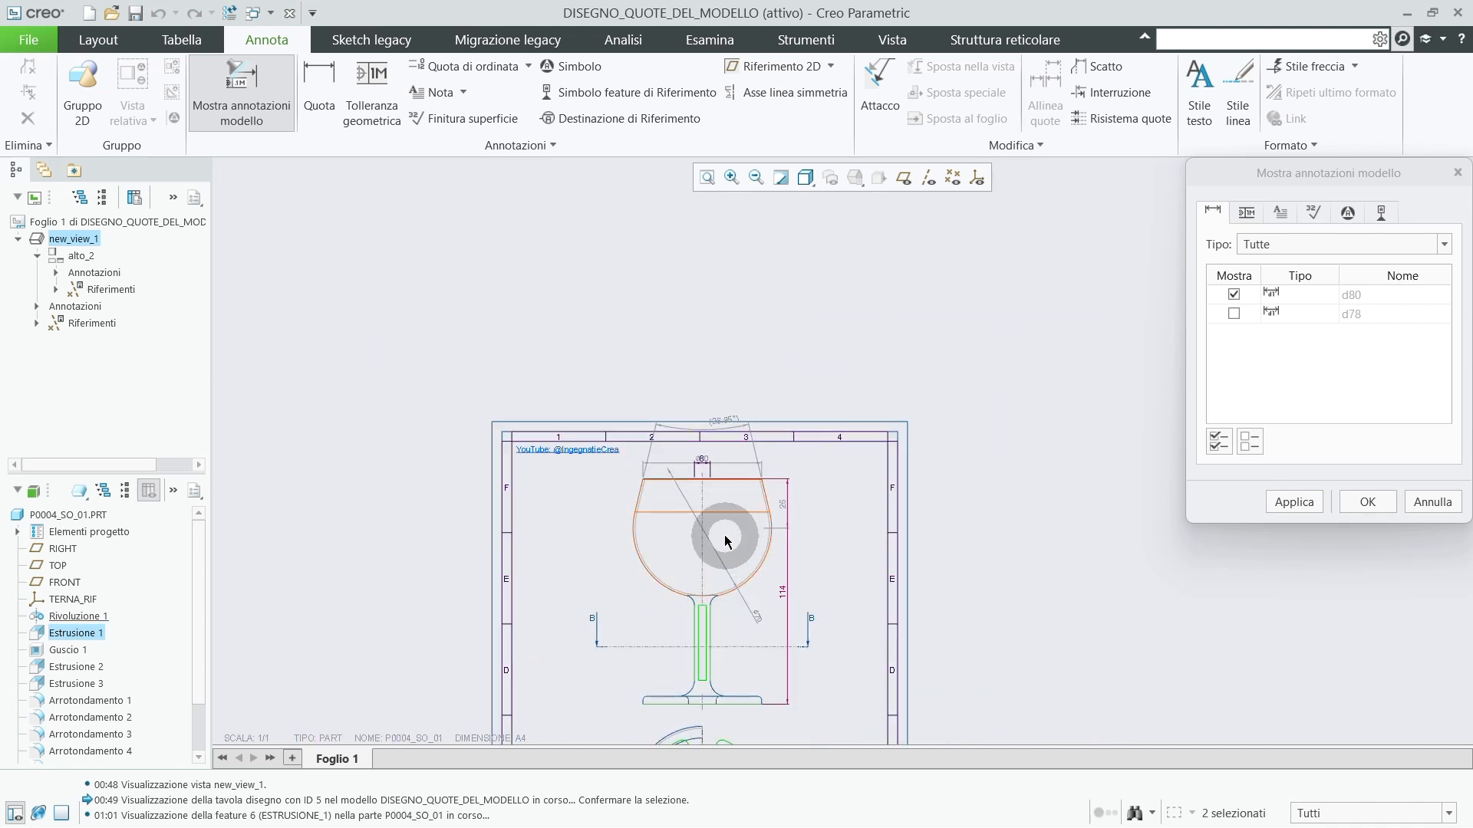
click(784, 599)
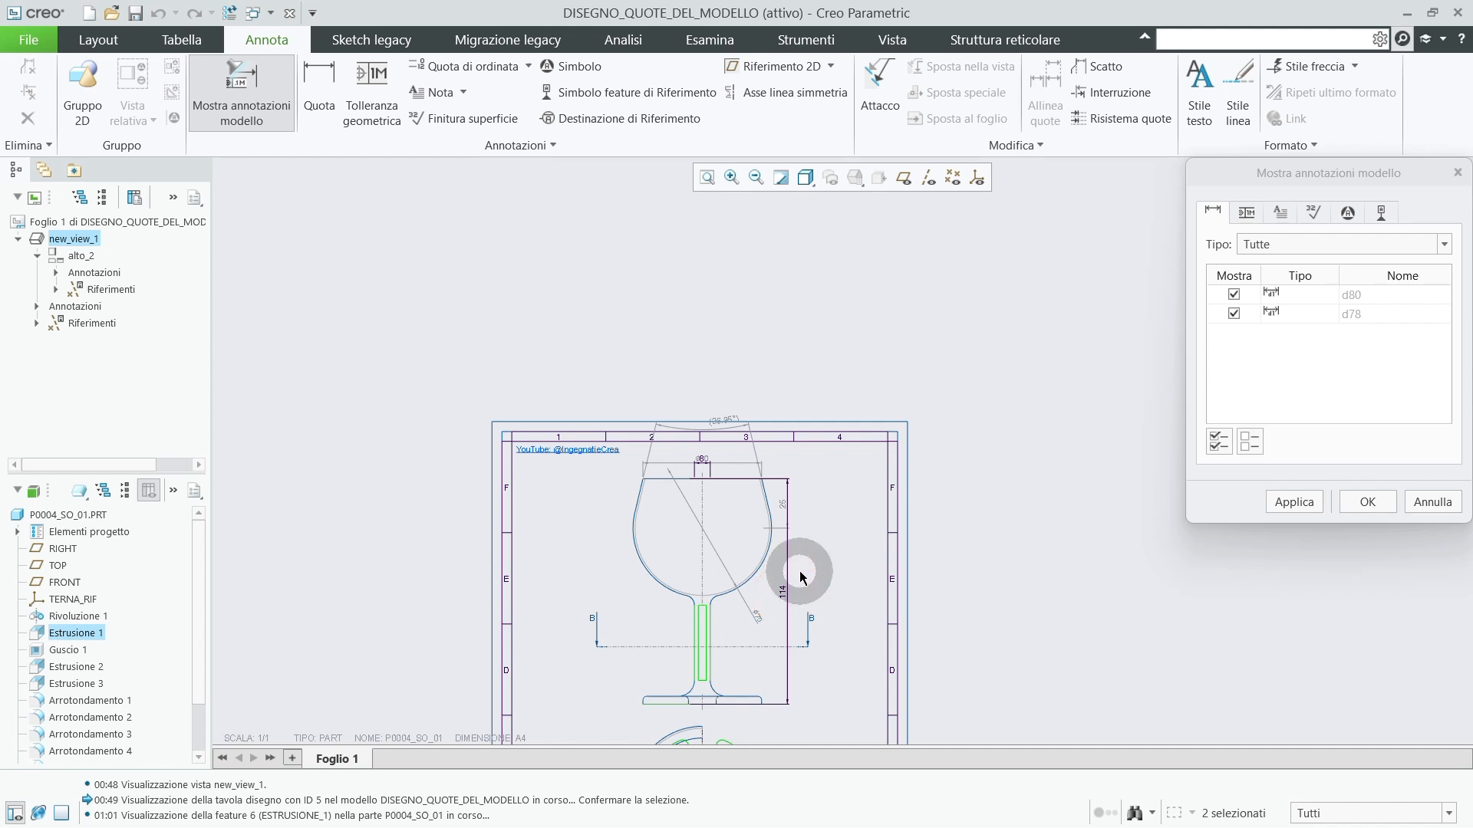
scroll(695, 355, down, 2)
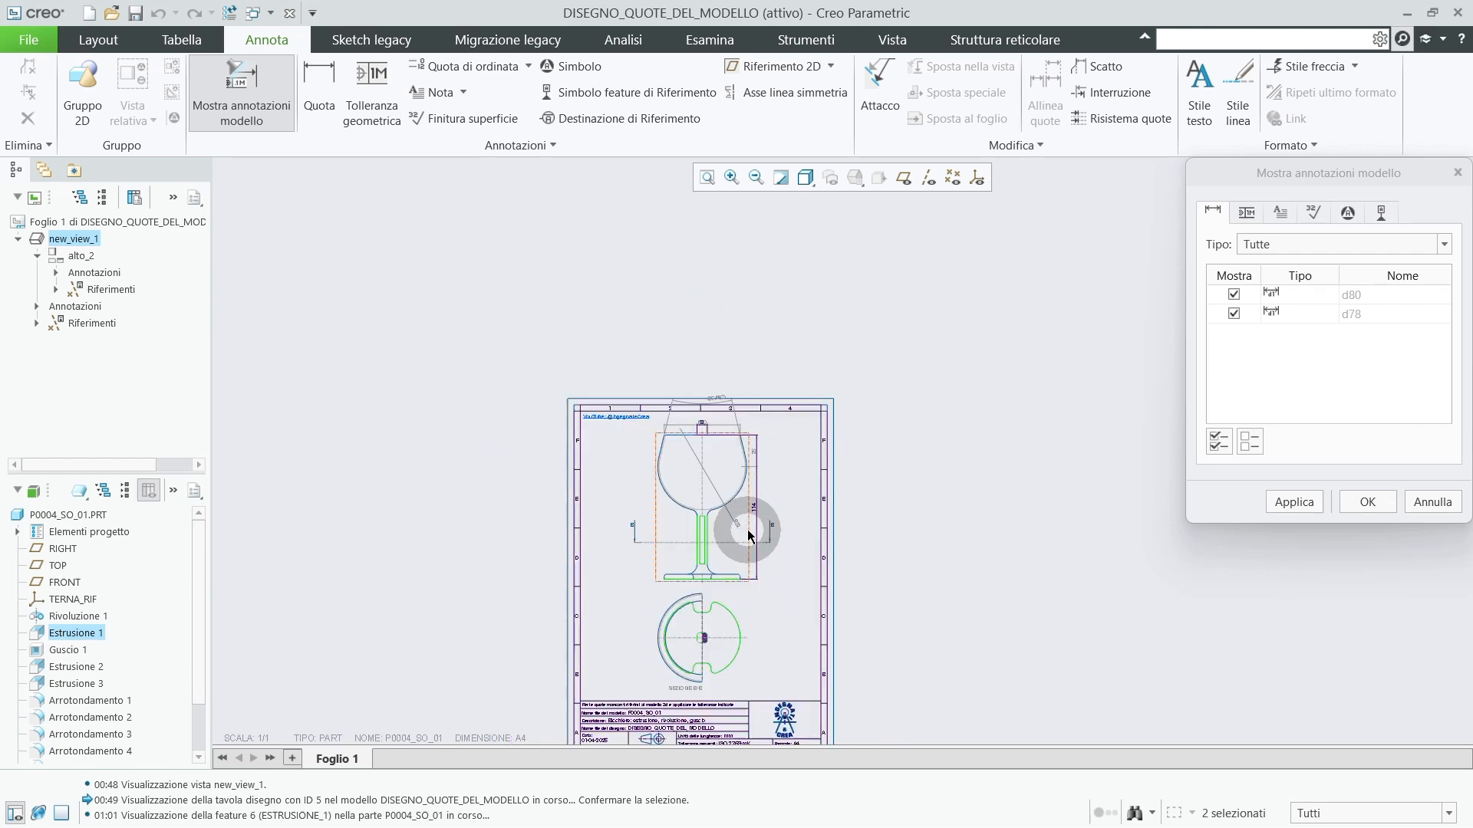
scroll(733, 647, down, 4)
scroll(734, 511, up, 3)
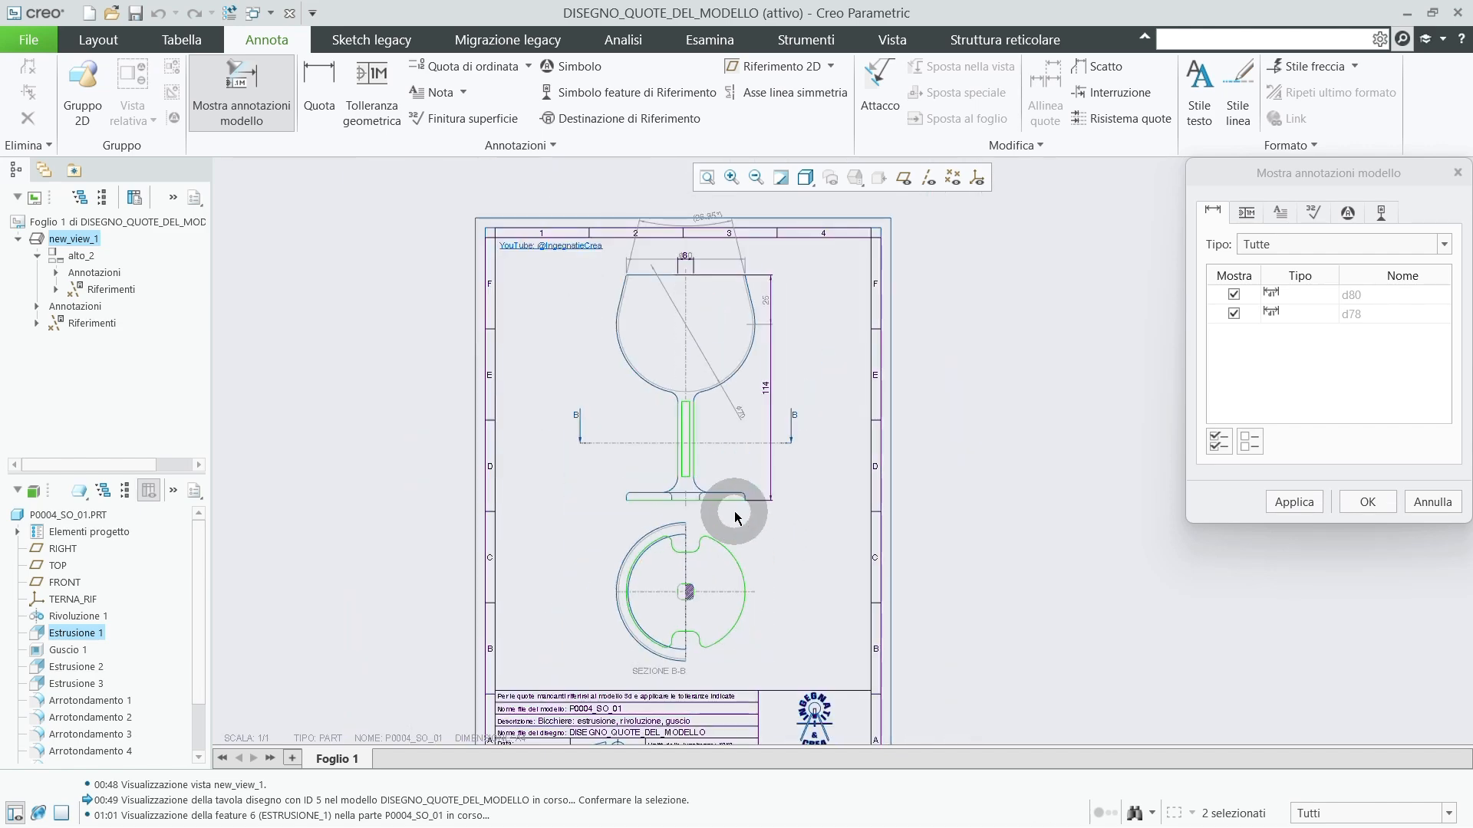
scroll(735, 516, down, 1)
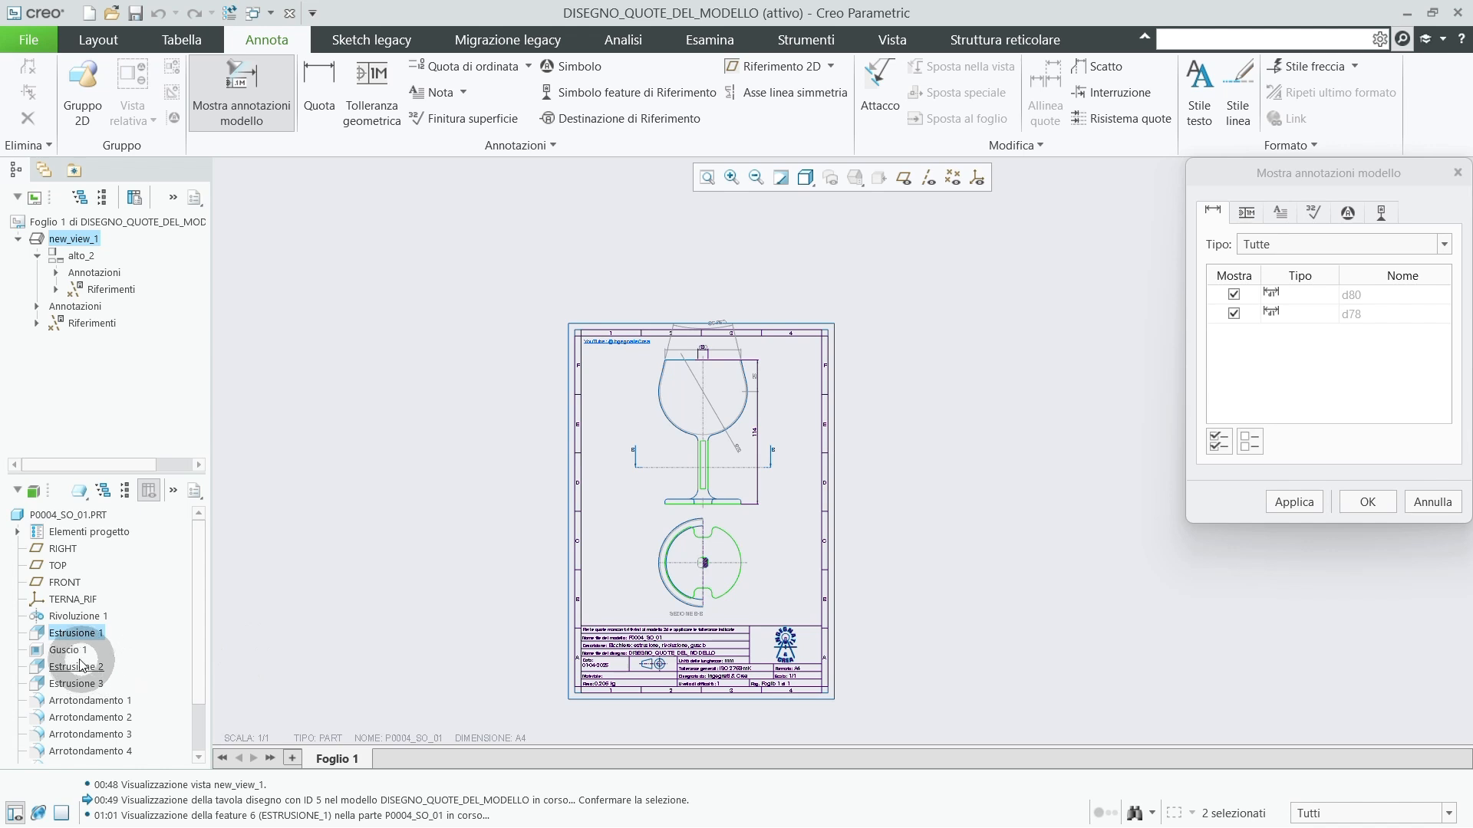
click(1294, 502)
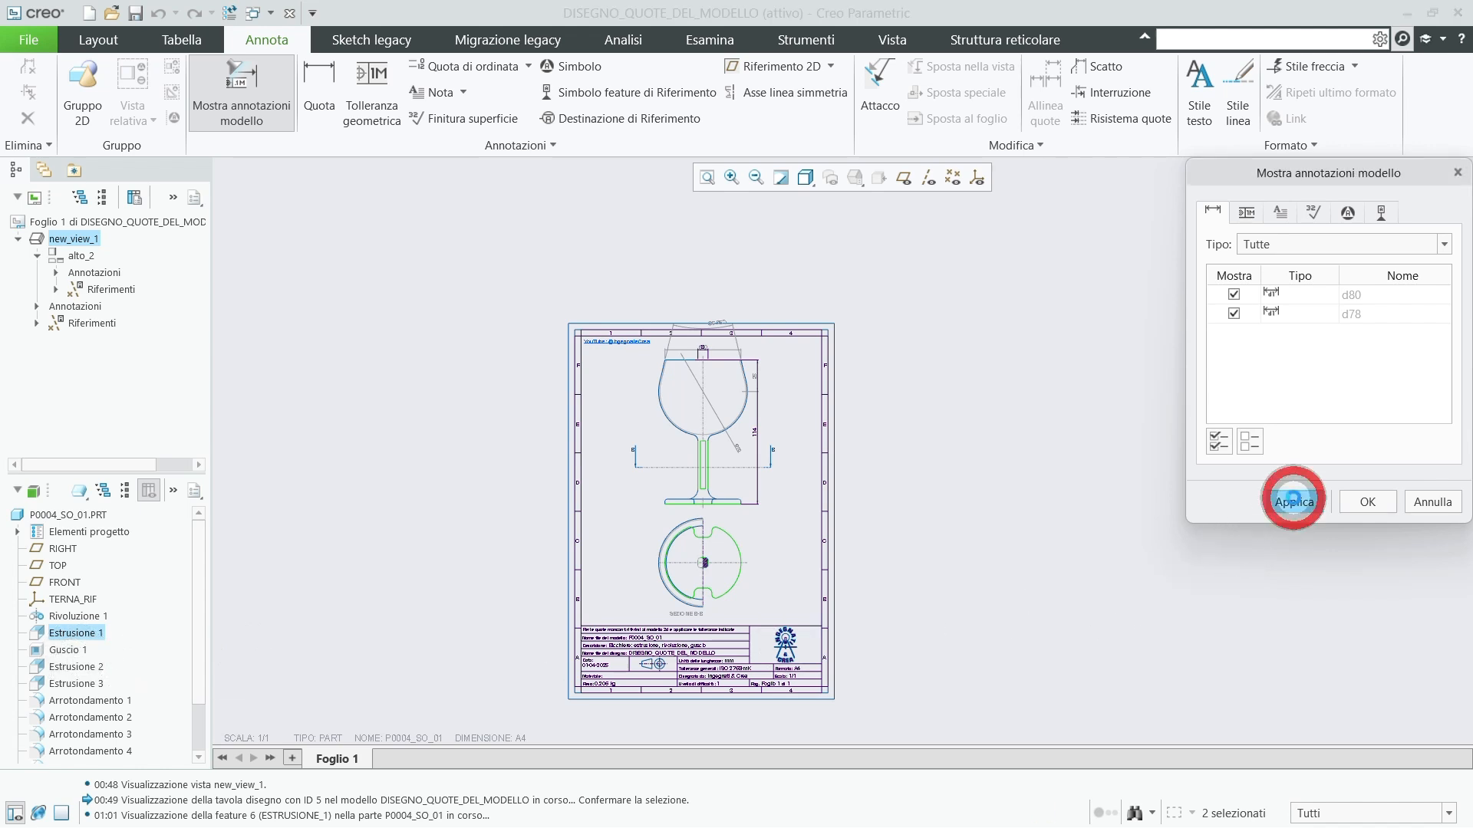
Show the Guscio 1 shell thickness dimension on the bowl wall and finish Show Model Annotations.
click(69, 650)
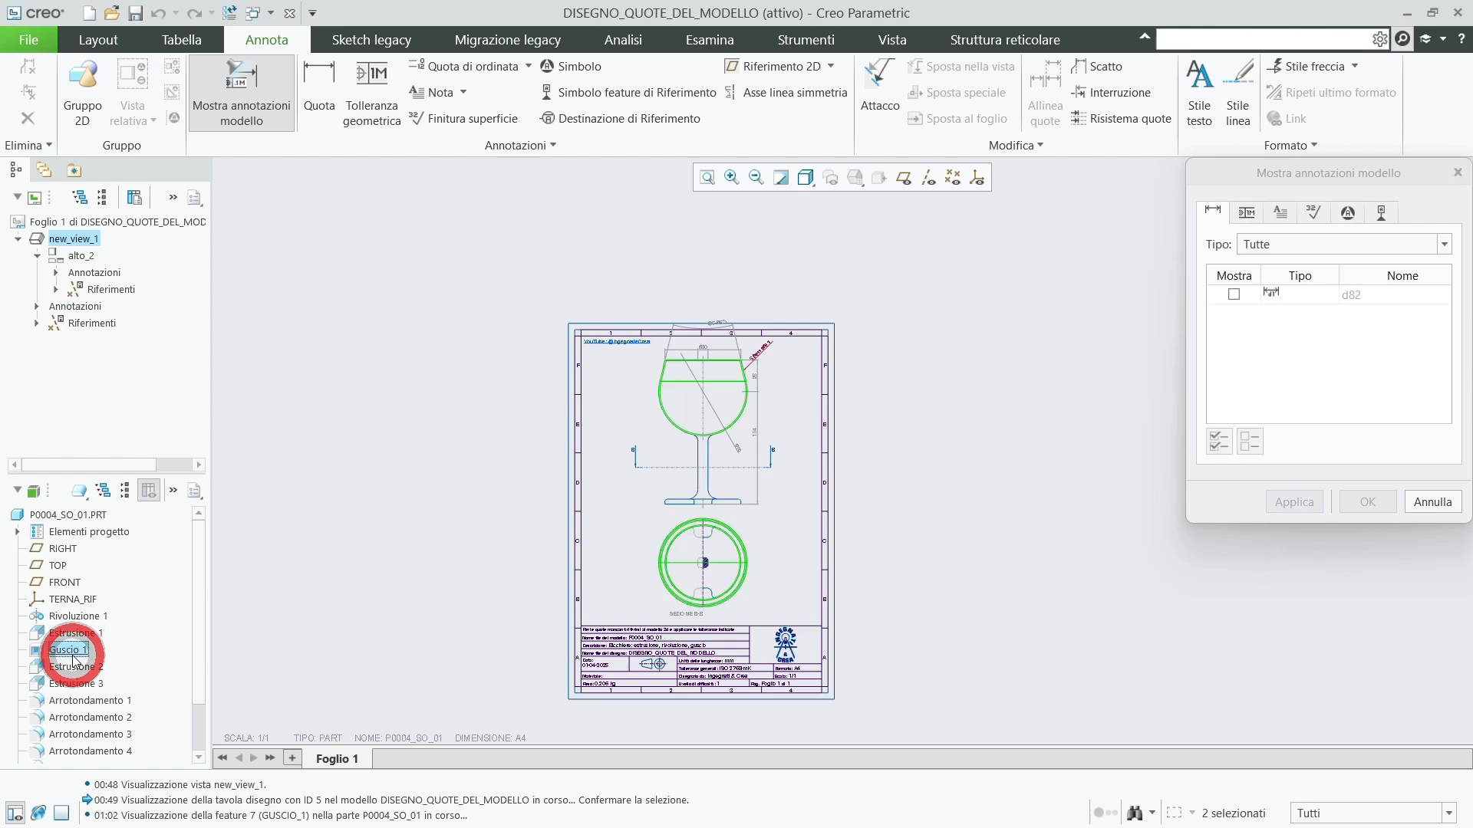
scroll(781, 345, up, 8)
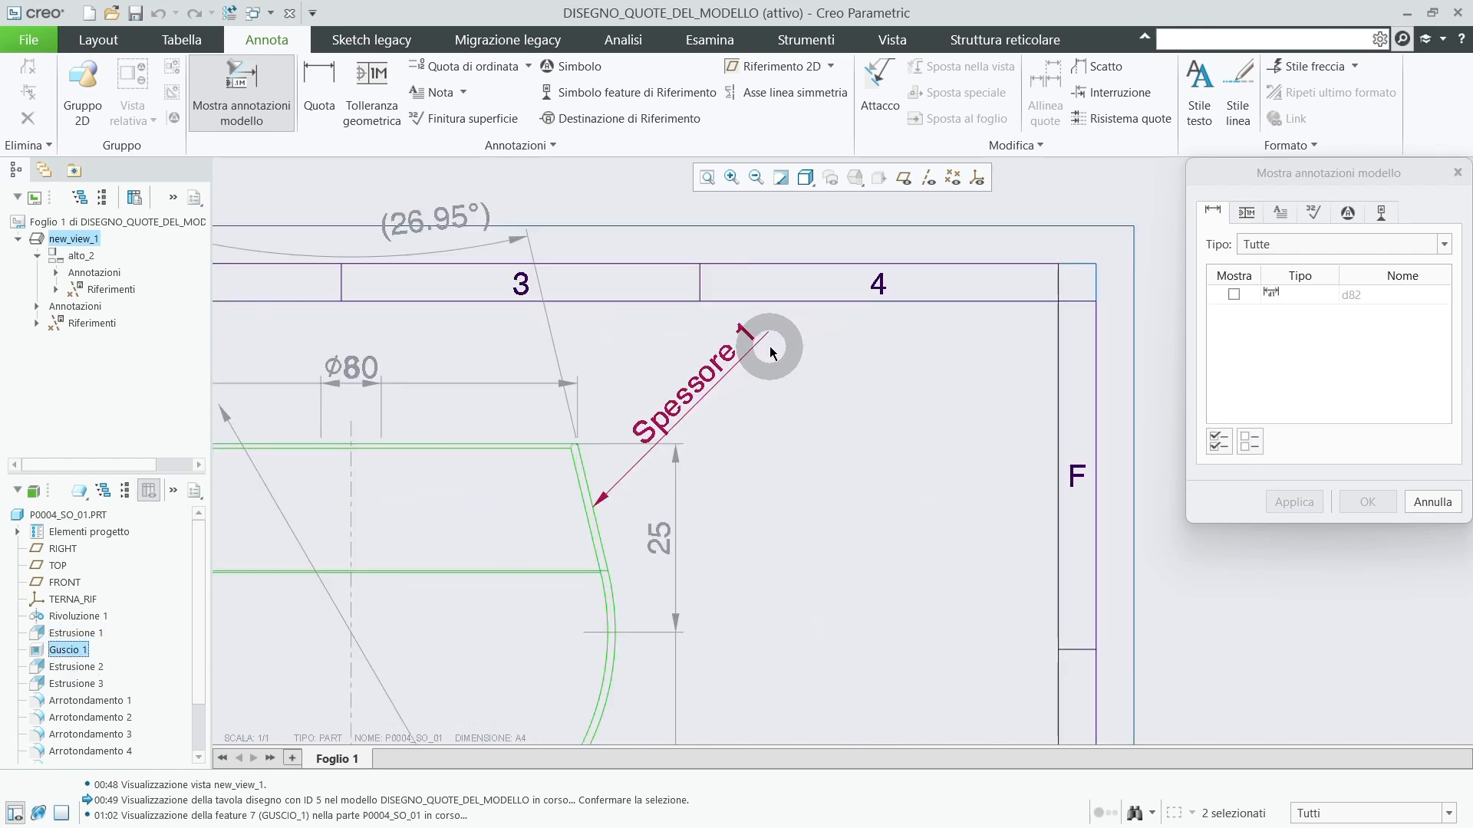
click(625, 442)
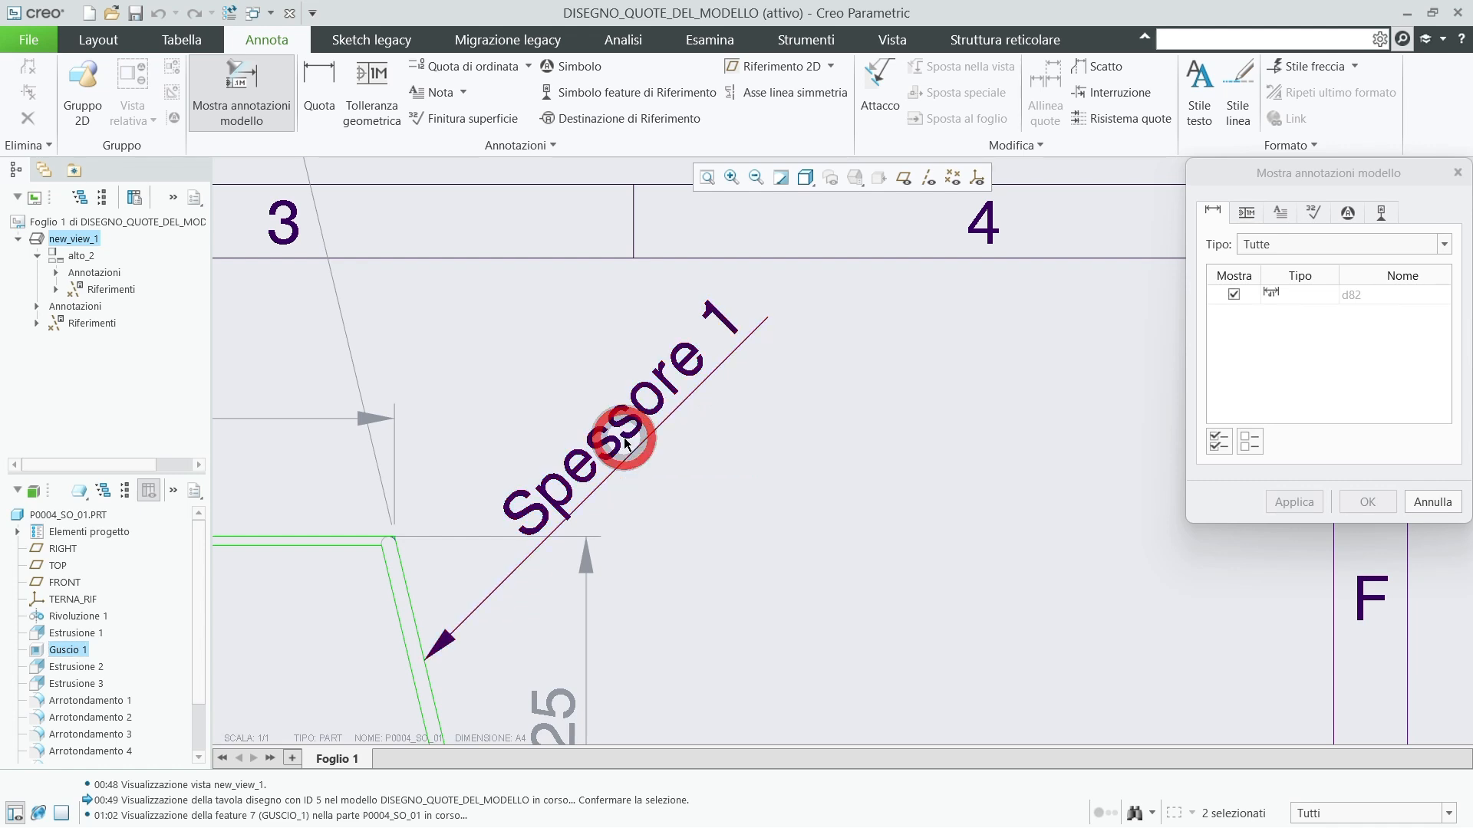
scroll(798, 477, down, 3)
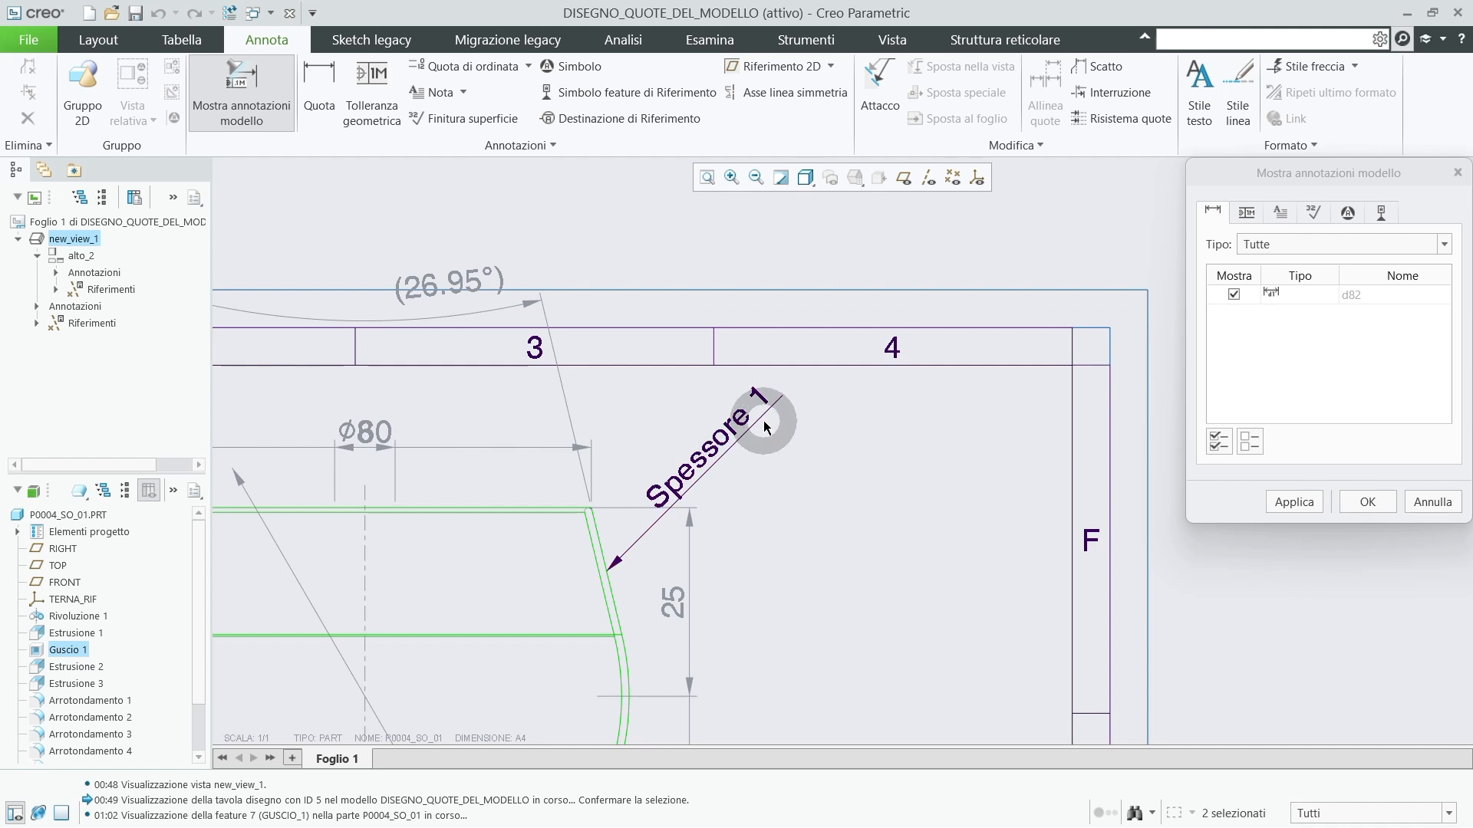
scroll(765, 425, down, 6)
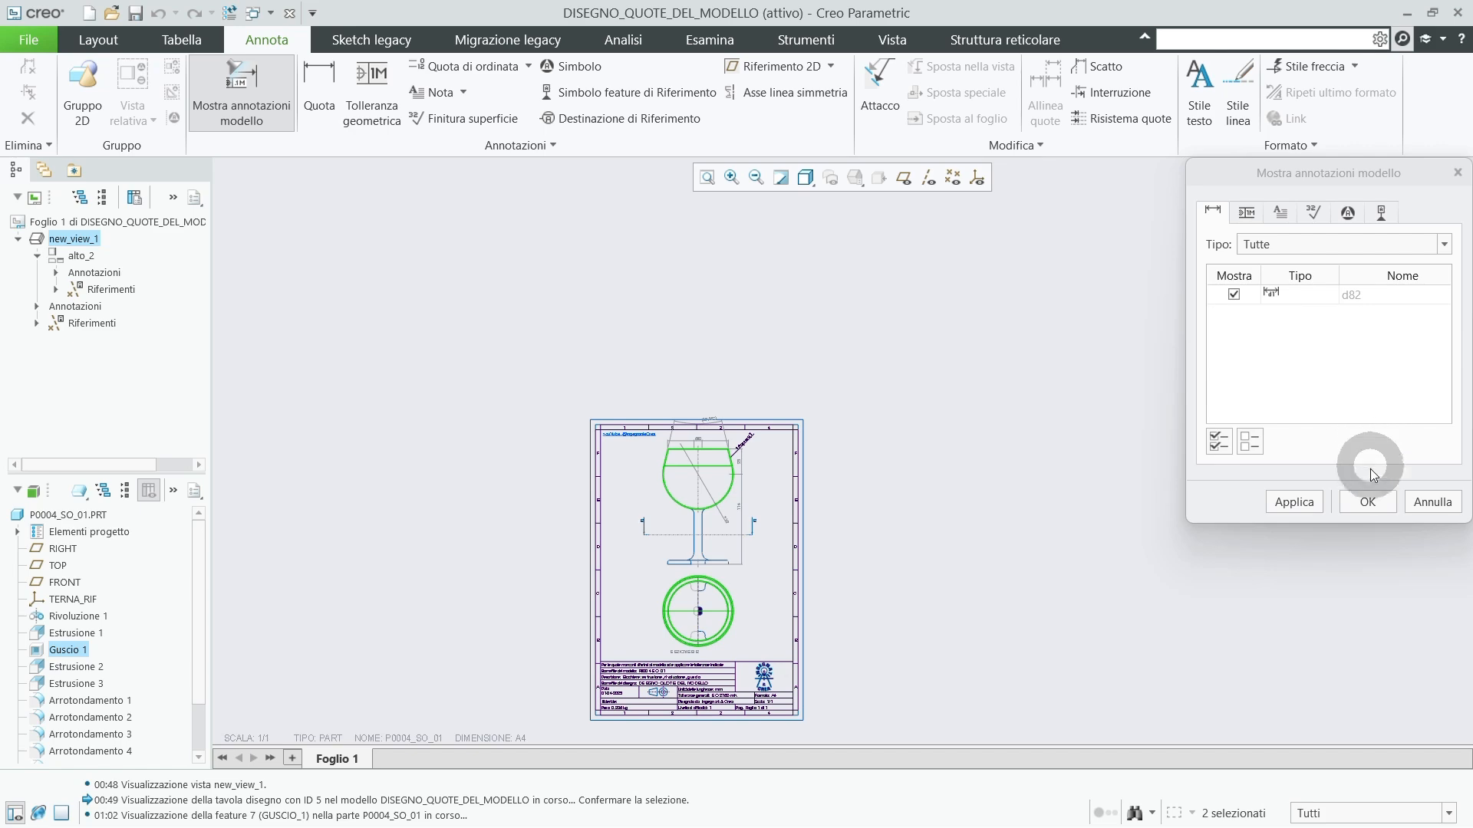
click(1369, 503)
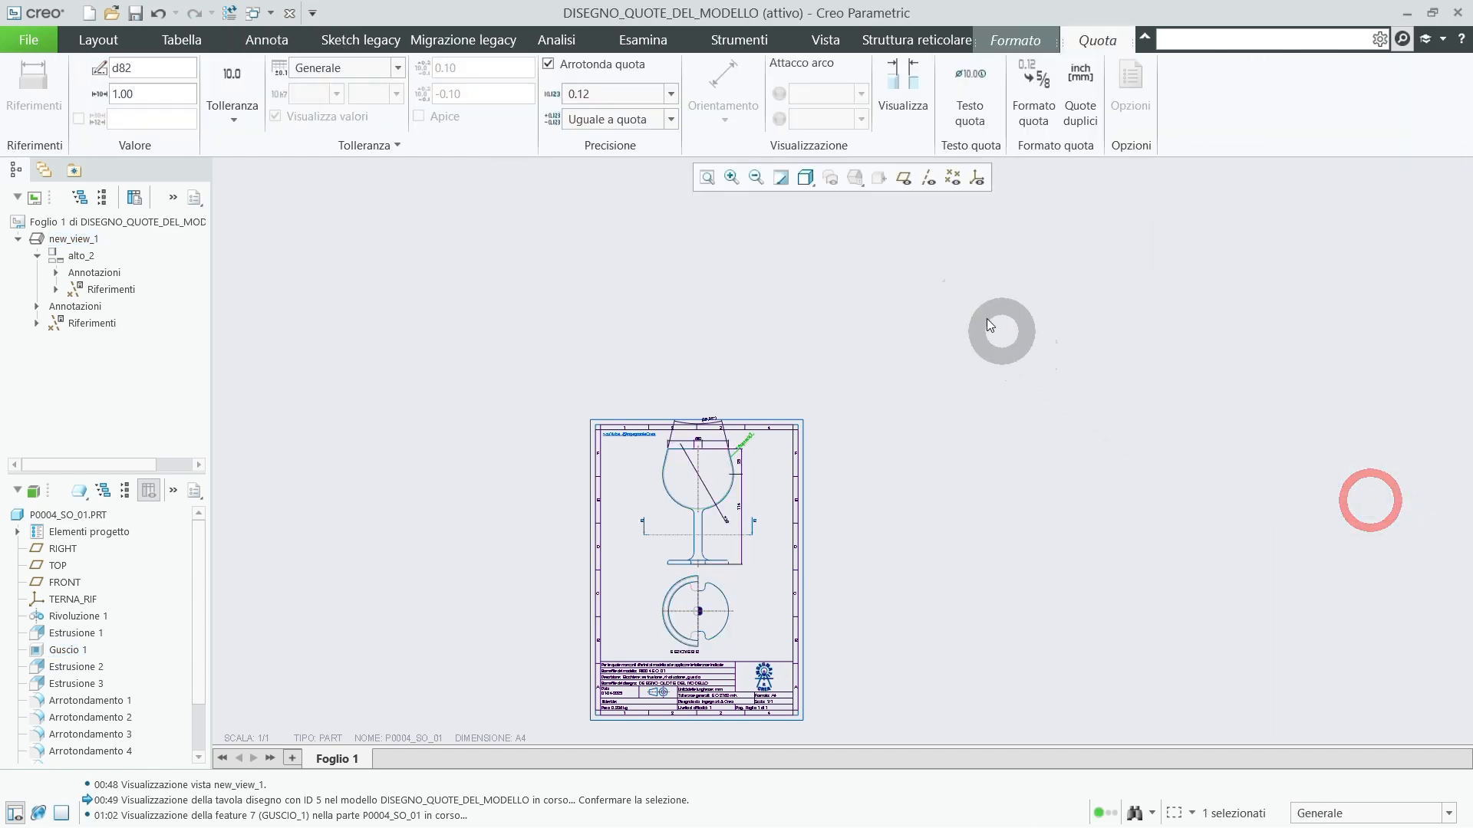
Move the rim's reference angle dimension inside the bowl and flip its arrows to the outside.
click(704, 183)
scroll(736, 461, up, 2)
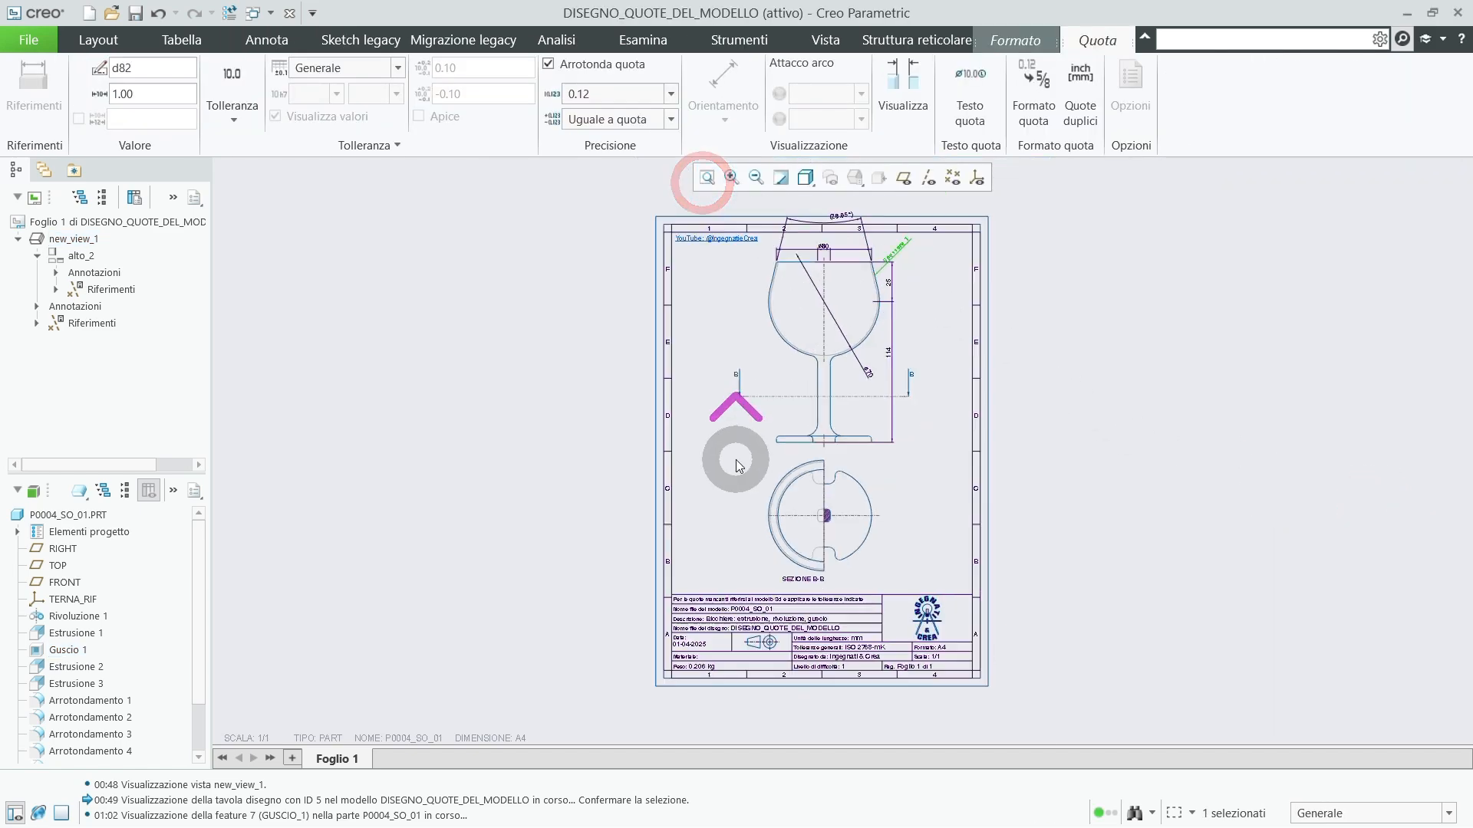
scroll(837, 270, down, 6)
scroll(837, 271, down, 3)
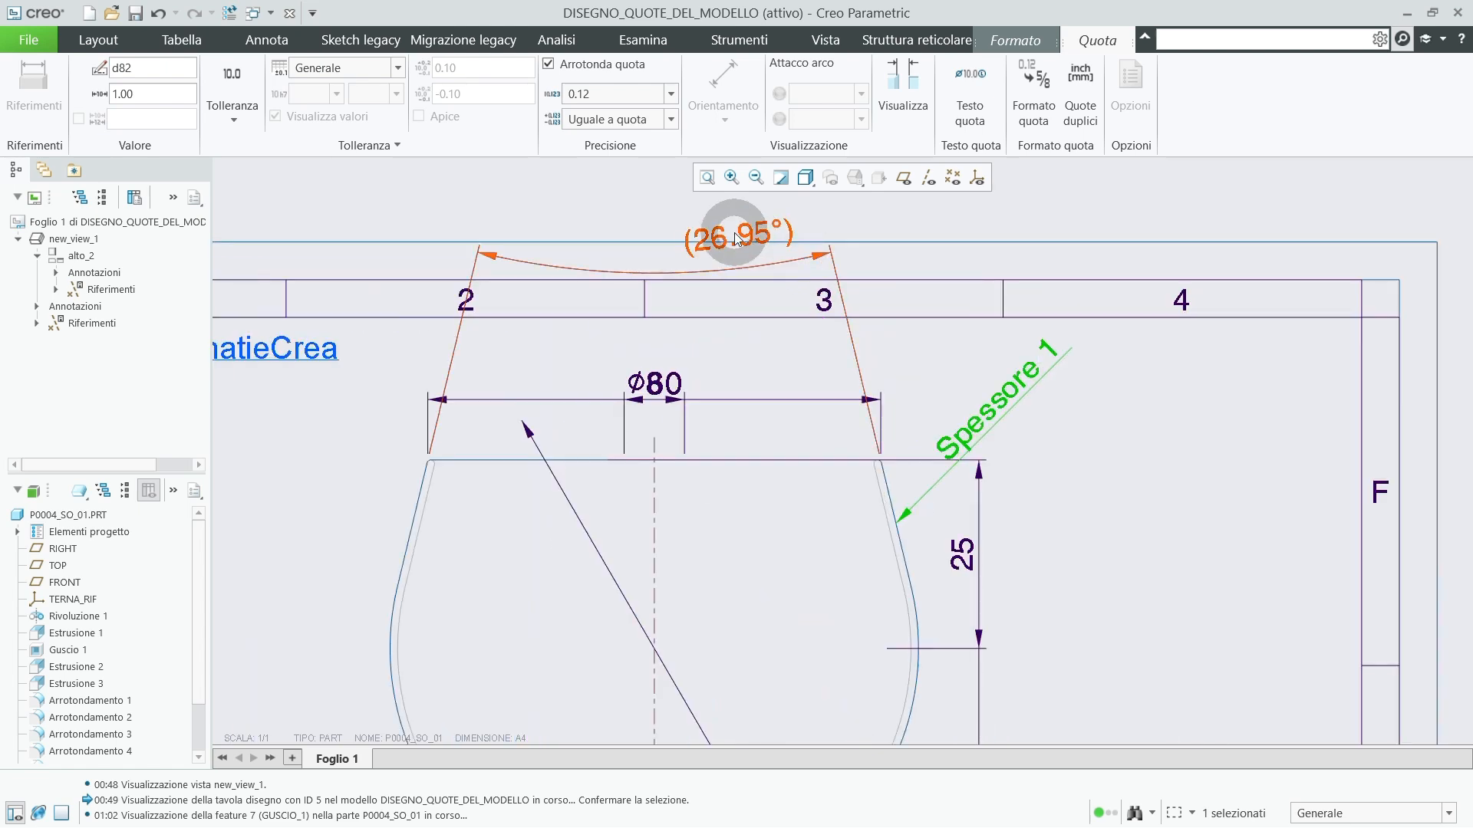
click(717, 265)
drag(717, 268, 709, 554)
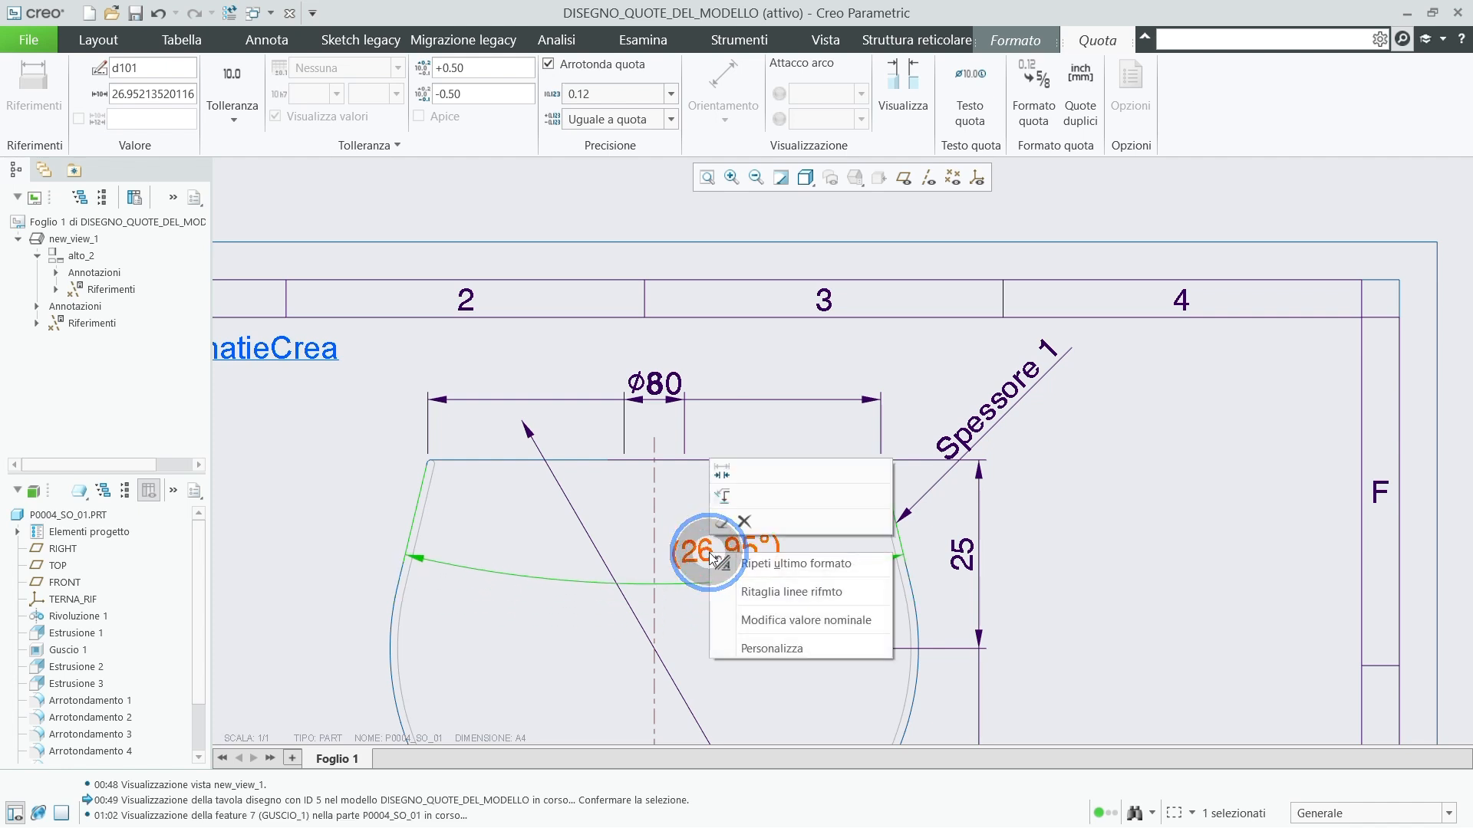
click(724, 471)
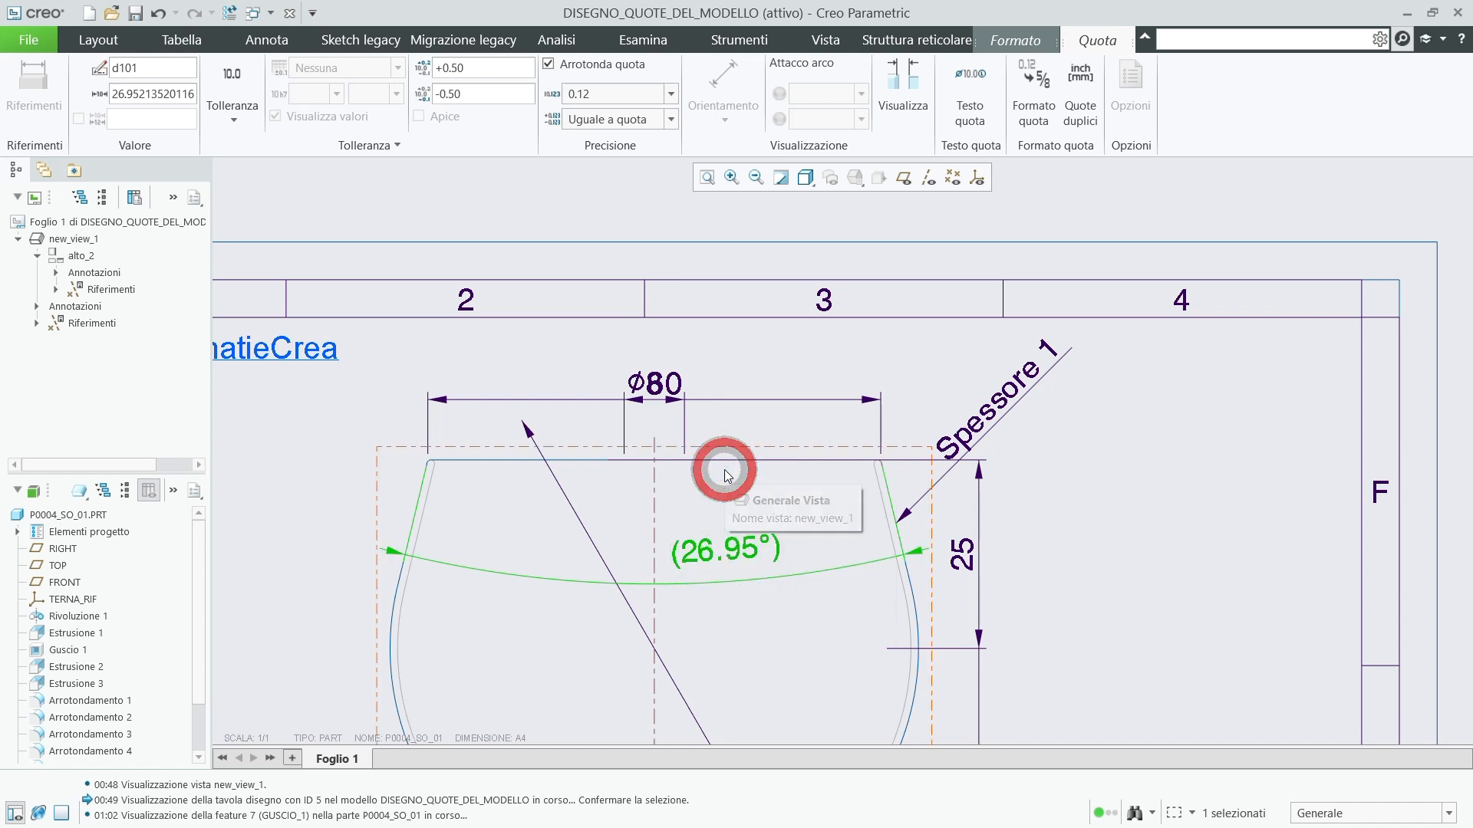
Separate the overlapping dimensions above the rim by placing the ø60 diameter above the 8 stem width.
click(656, 381)
scroll(653, 374, up, 3)
mouse_move(653, 373)
mouse_down()
mouse_move(648, 427)
mouse_move(649, 359)
mouse_up()
click(892, 418)
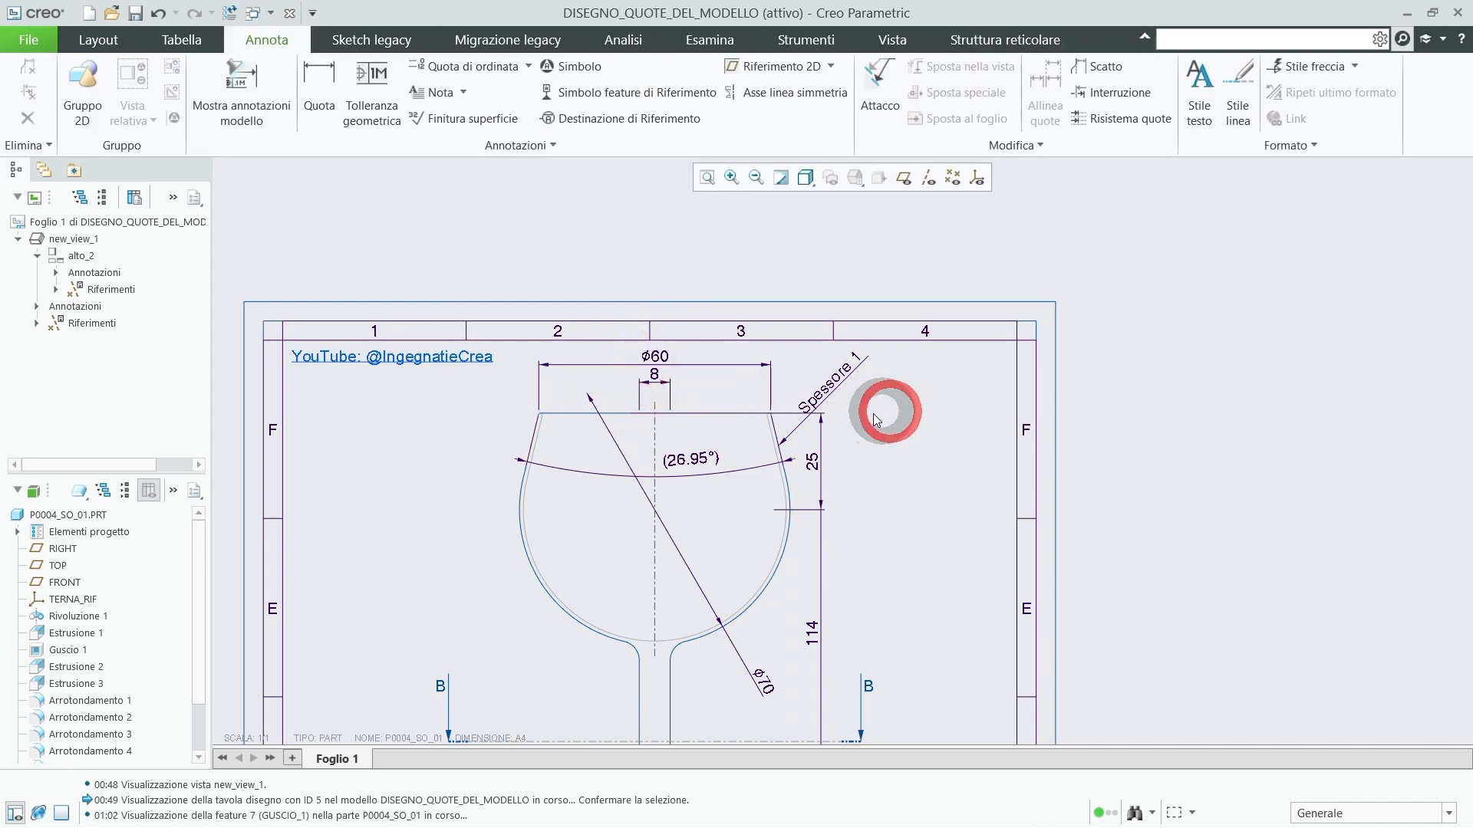
click(677, 376)
scroll(683, 384, up, 3)
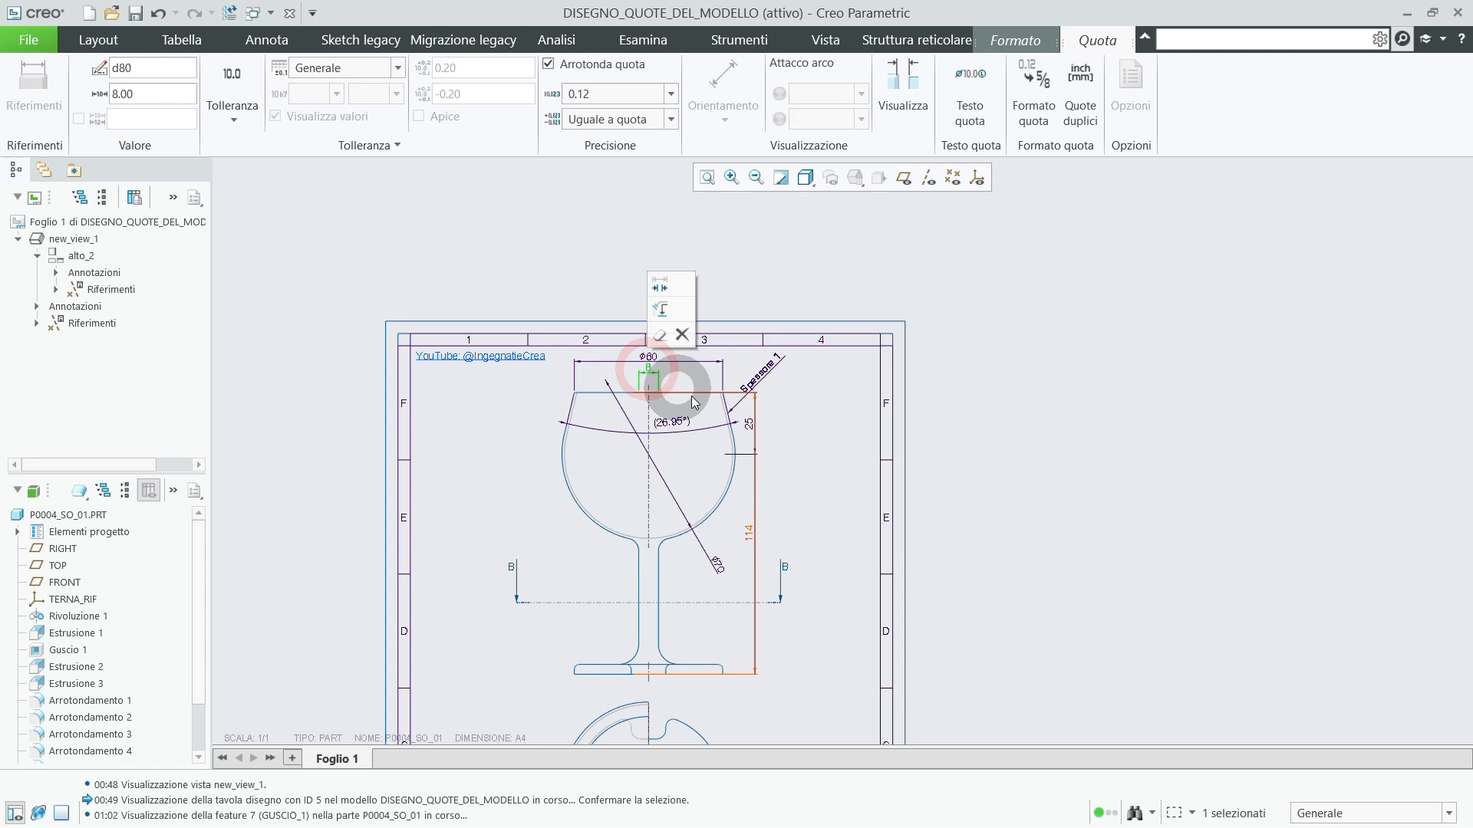
Move the 114 overall height dimension farther out from the goblet and place the 25 height dimension between it and the bowl.
click(752, 536)
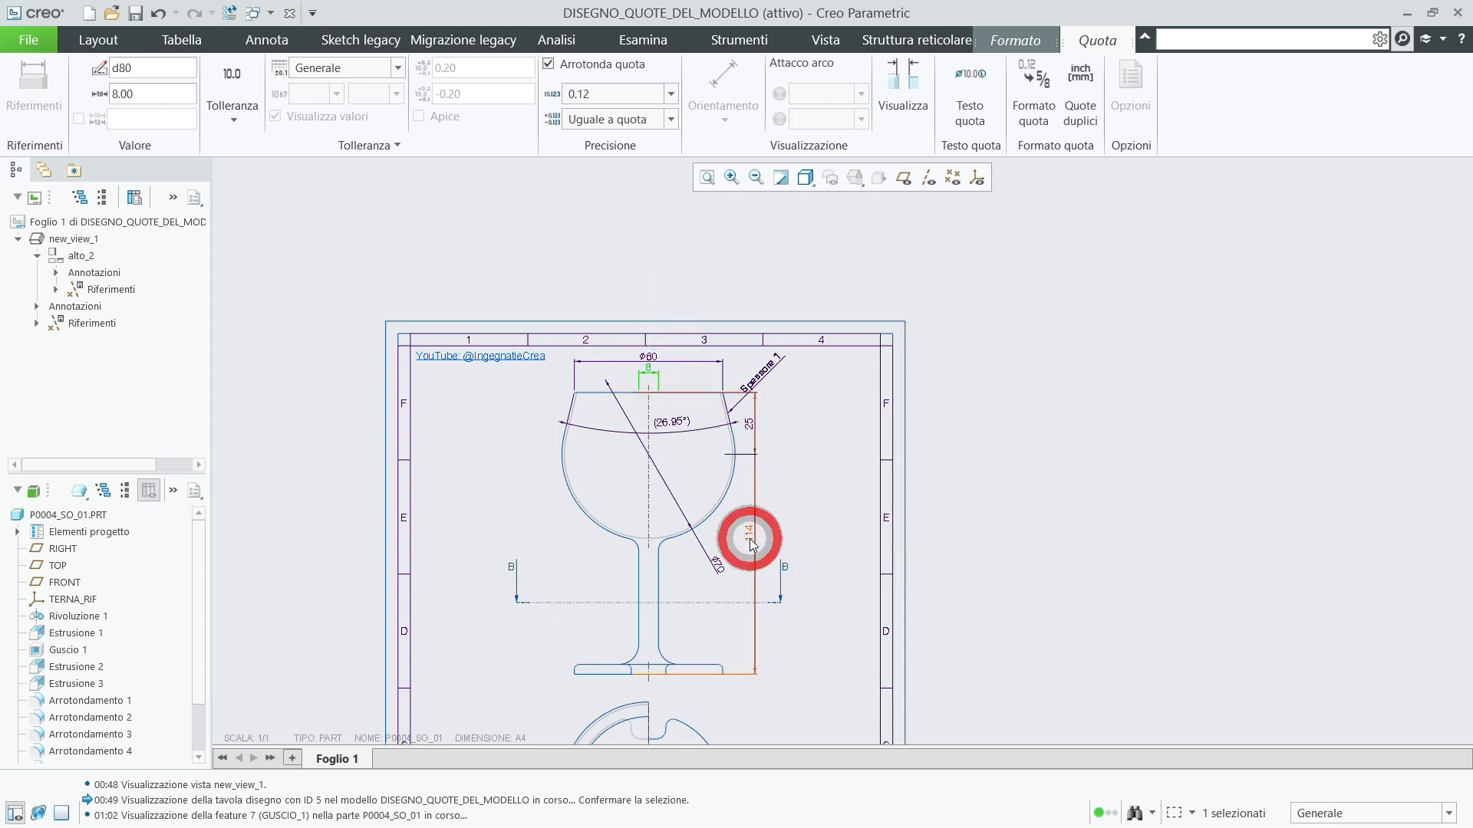
drag(752, 536, 802, 540)
click(750, 424)
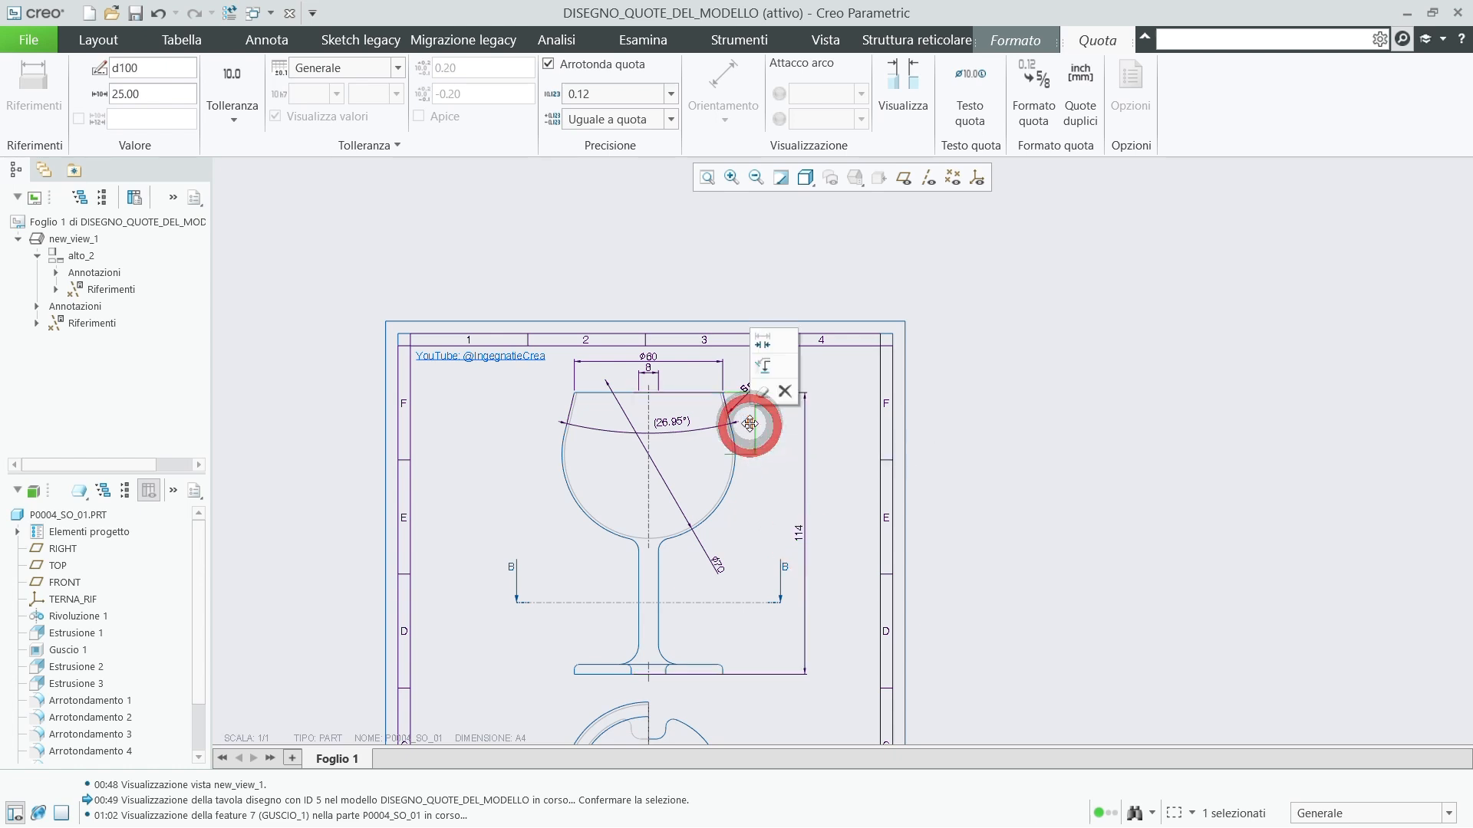
drag(751, 423, 775, 423)
click(839, 438)
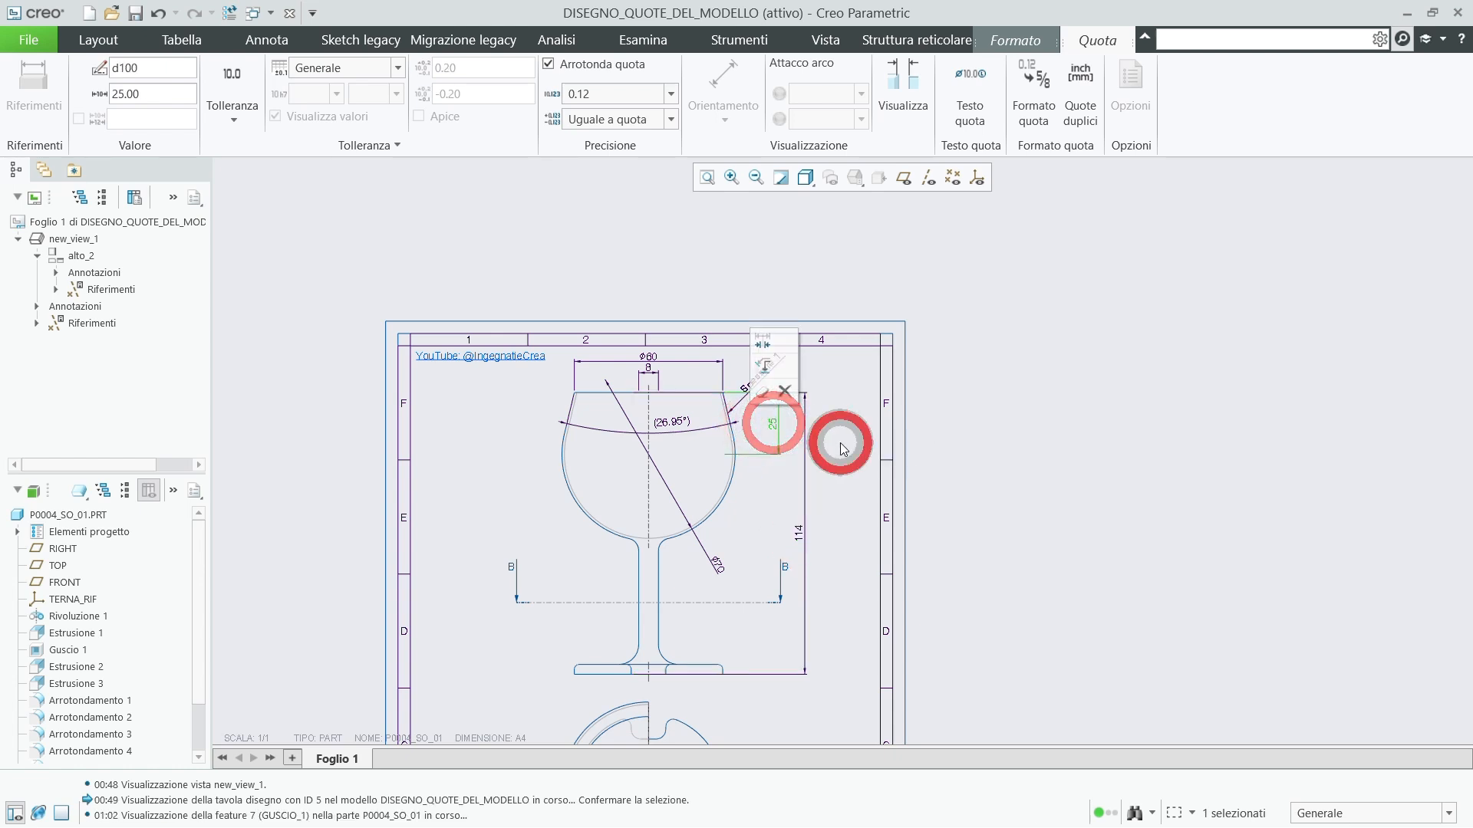
Move the 8 stem width dimension from the front view to the B-B section view alto_2.
click(648, 370)
scroll(648, 372, down, 3)
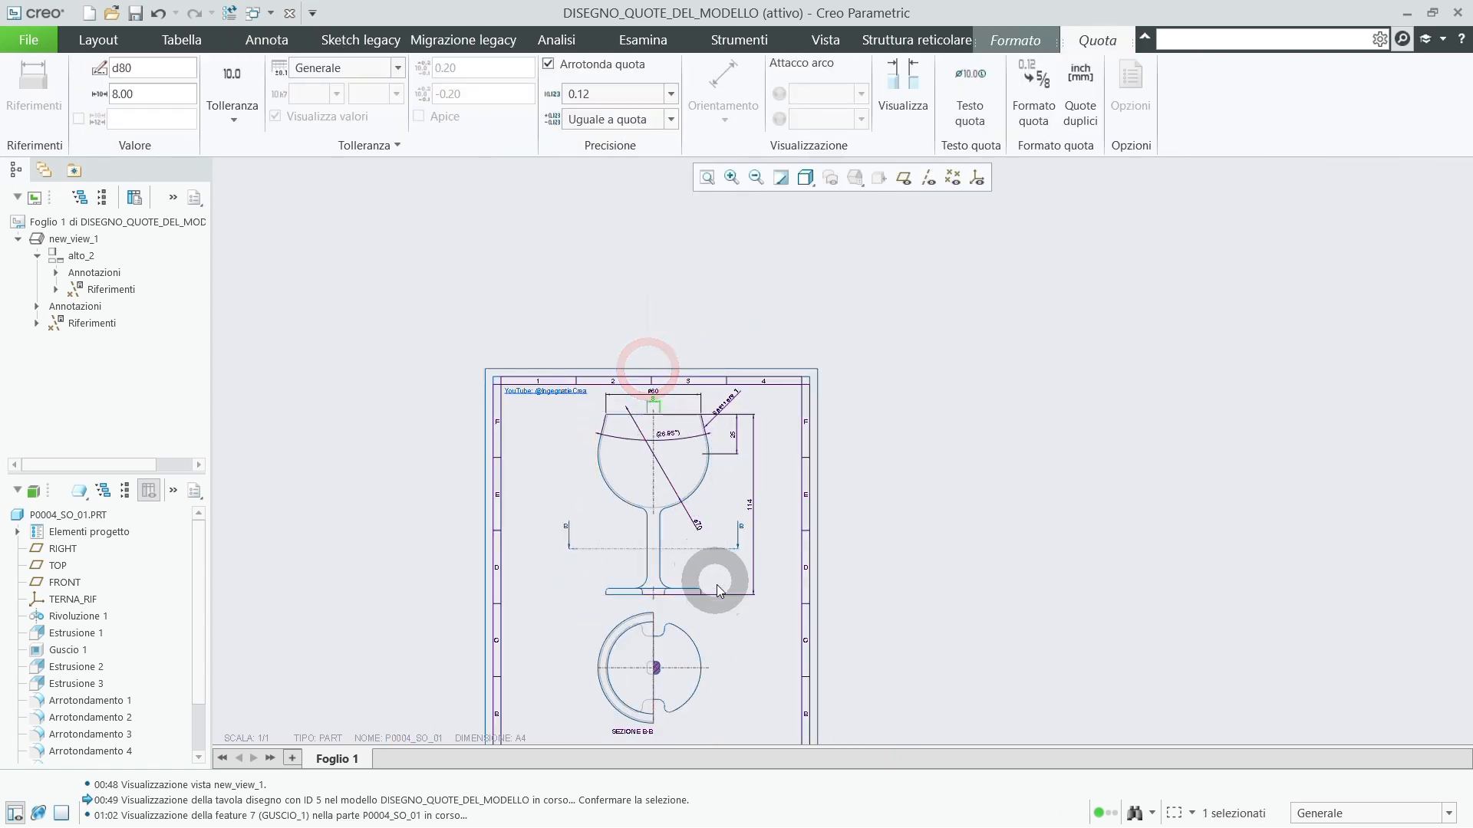
scroll(721, 614, up, 4)
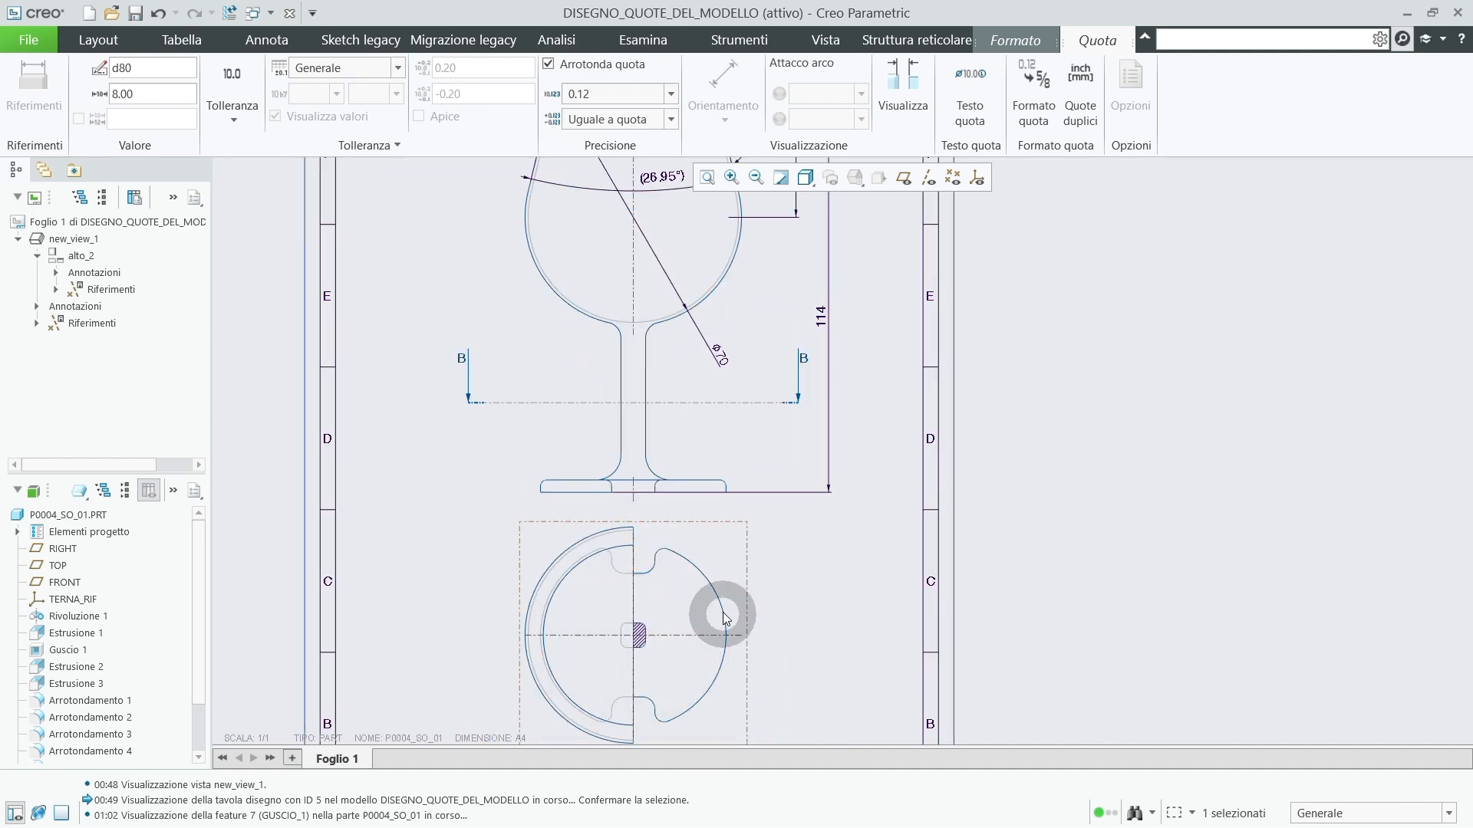
scroll(670, 627, down, 4)
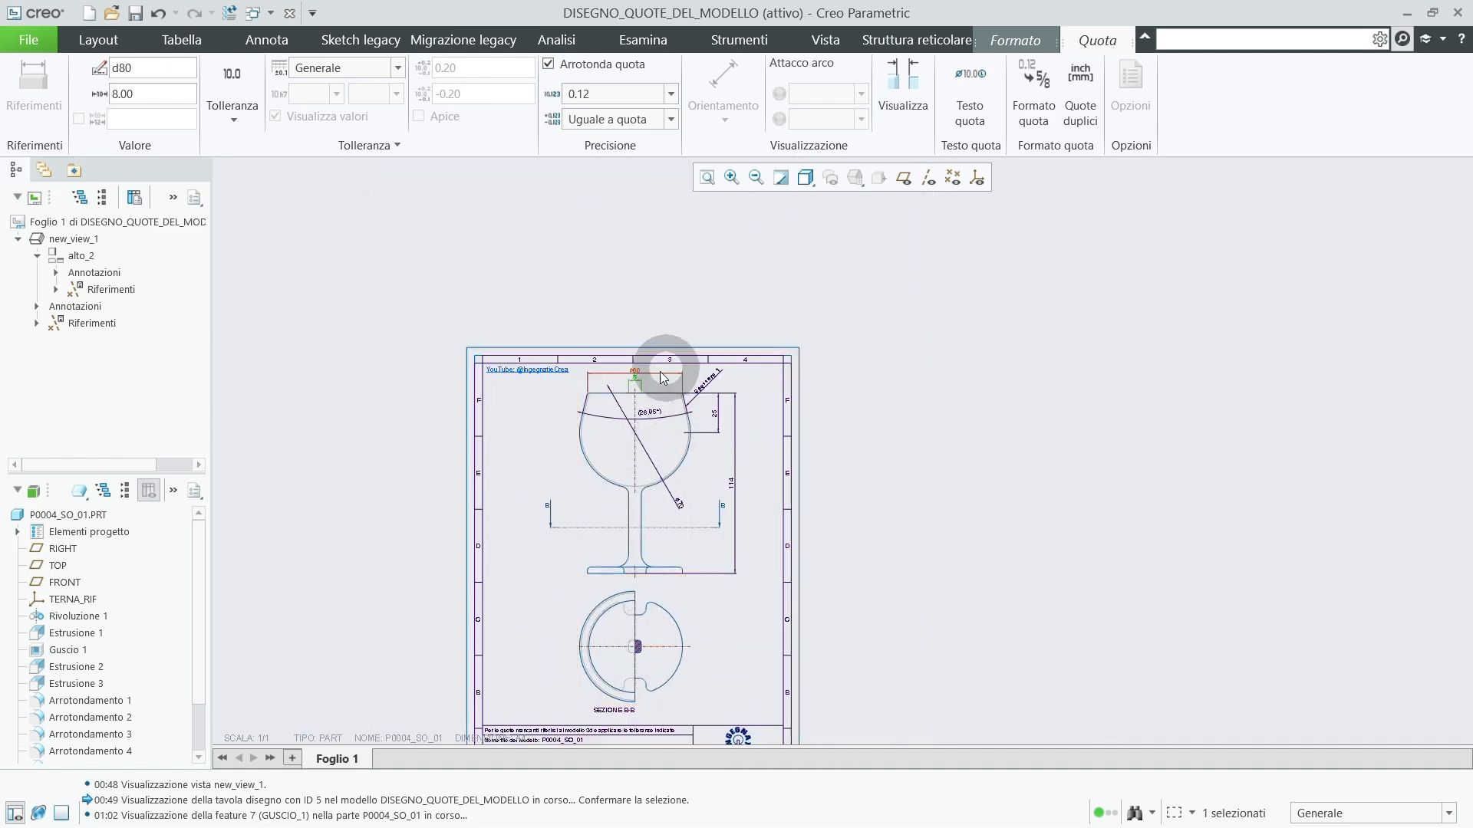
scroll(656, 382, up, 3)
scroll(656, 383, up, 2)
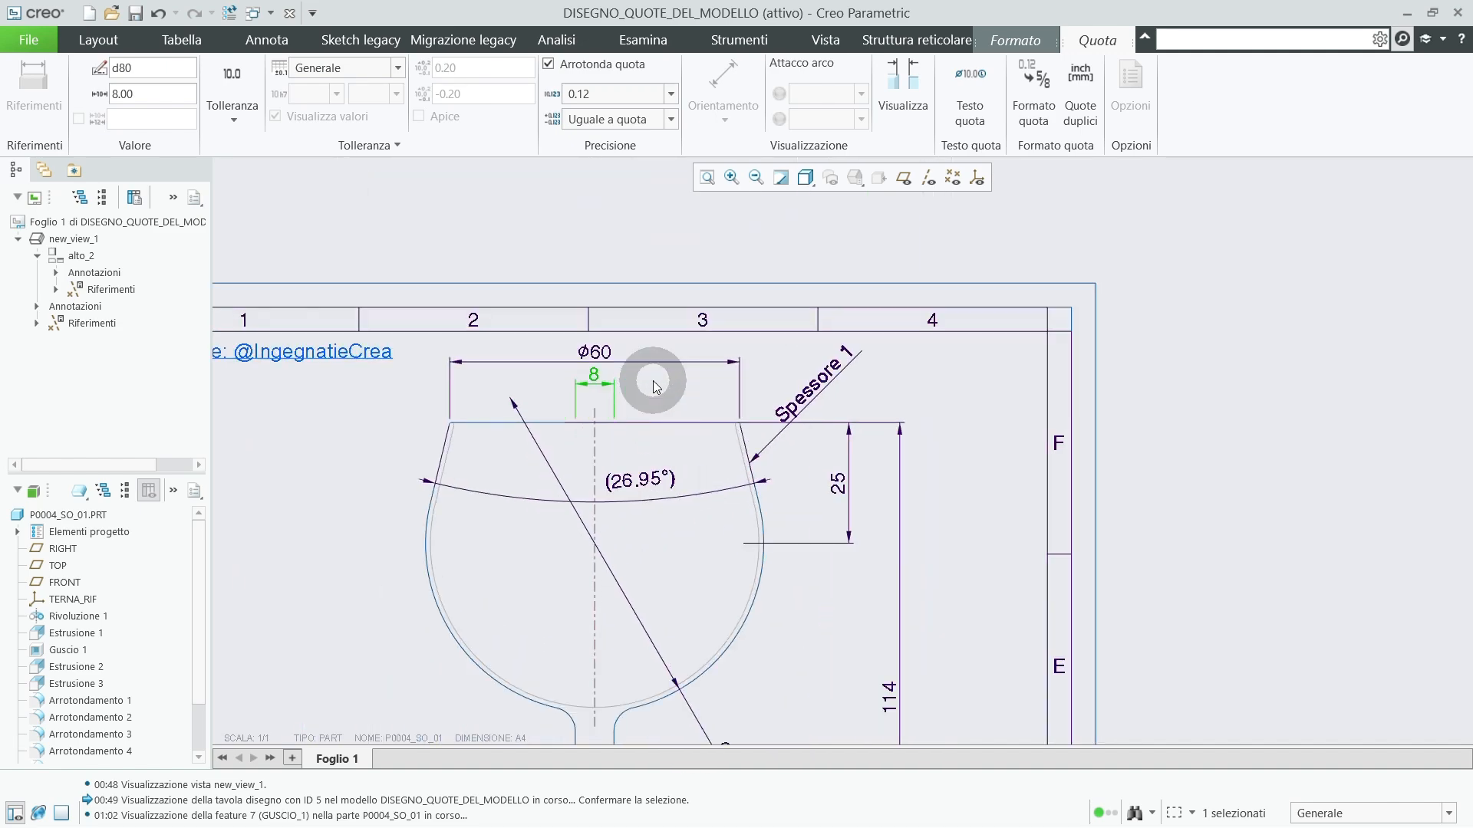
right_click(591, 382)
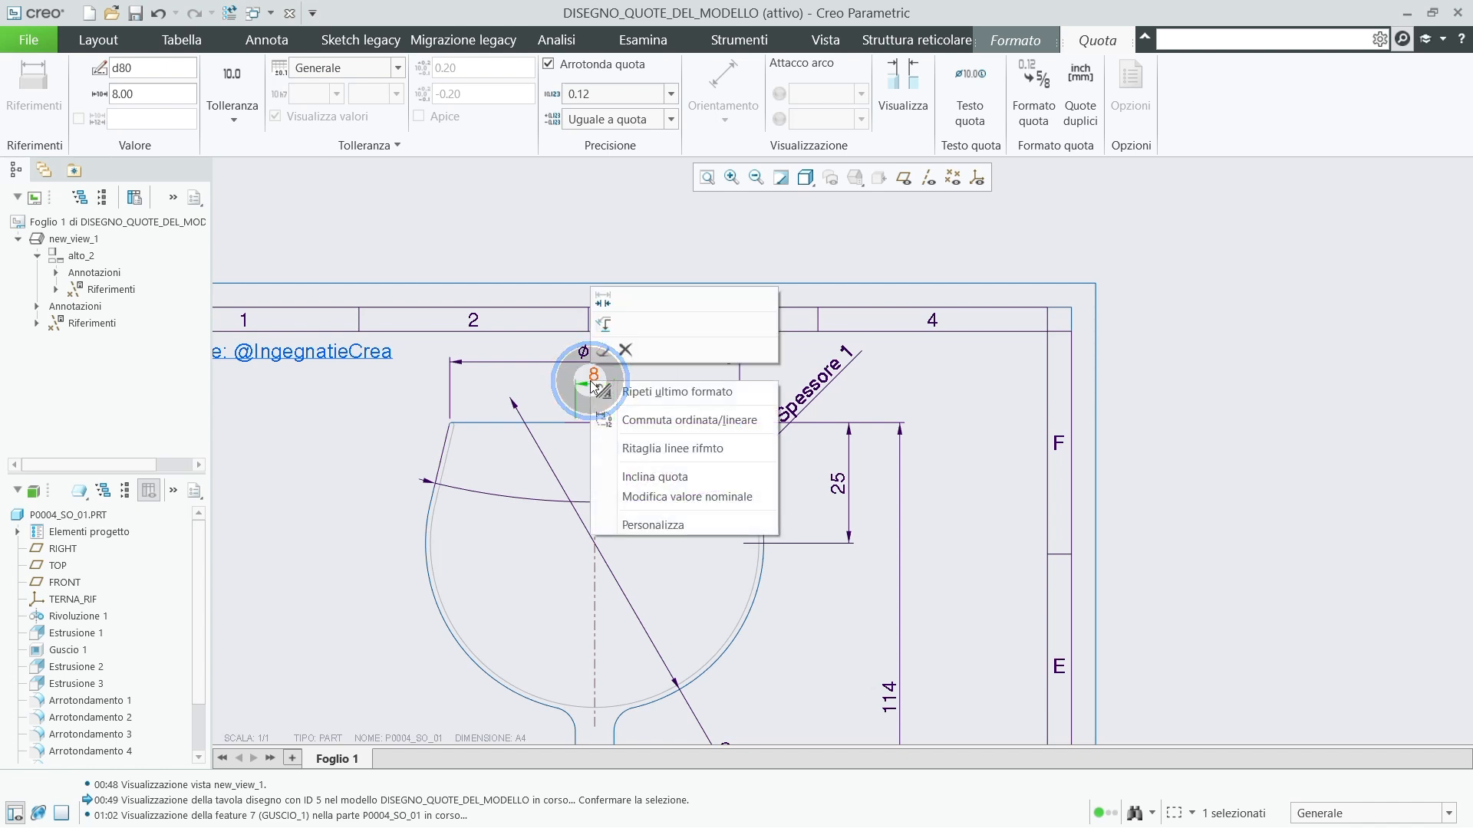
click(605, 325)
scroll(598, 320, up, 3)
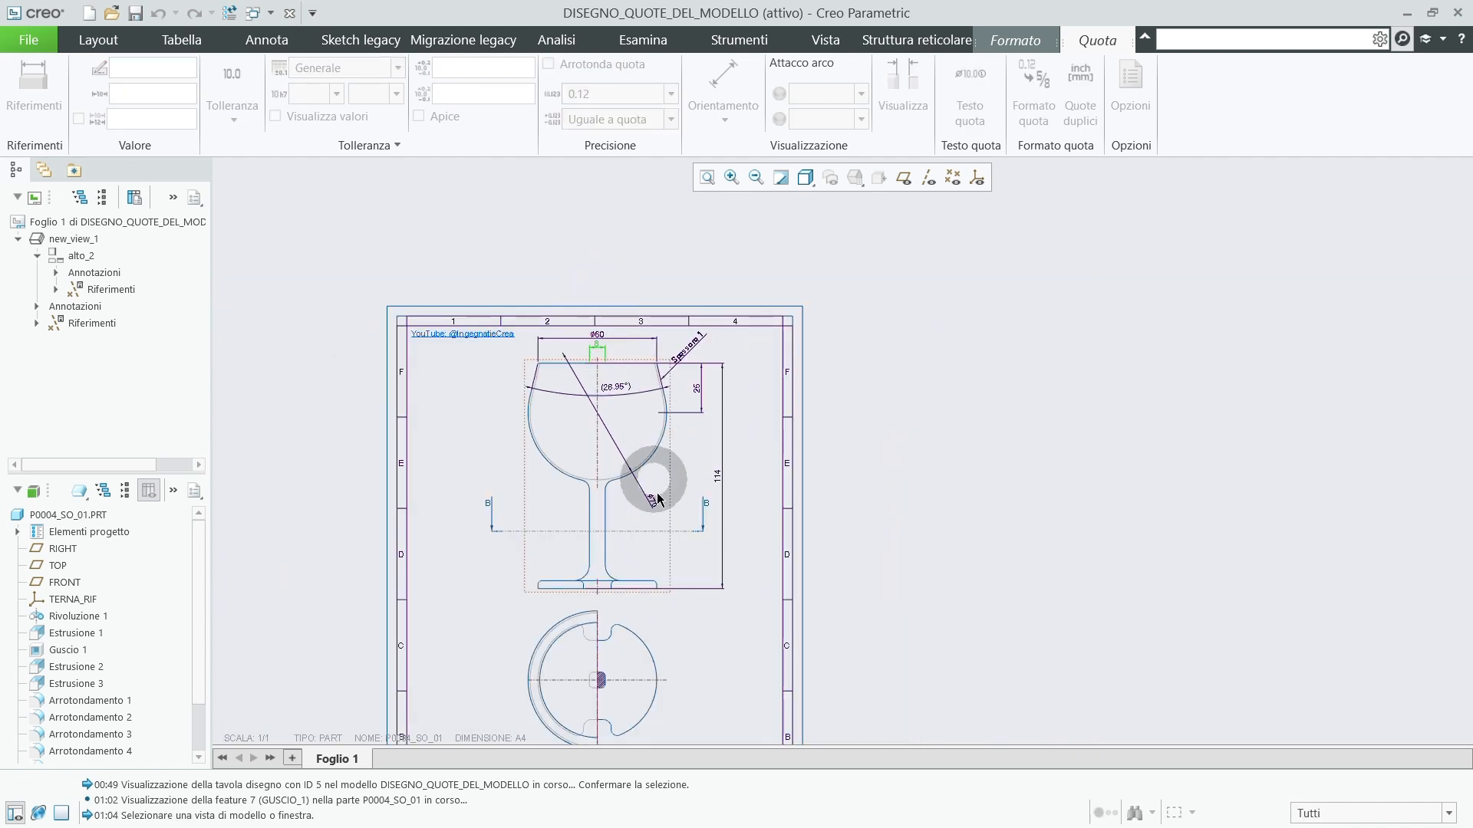
click(668, 629)
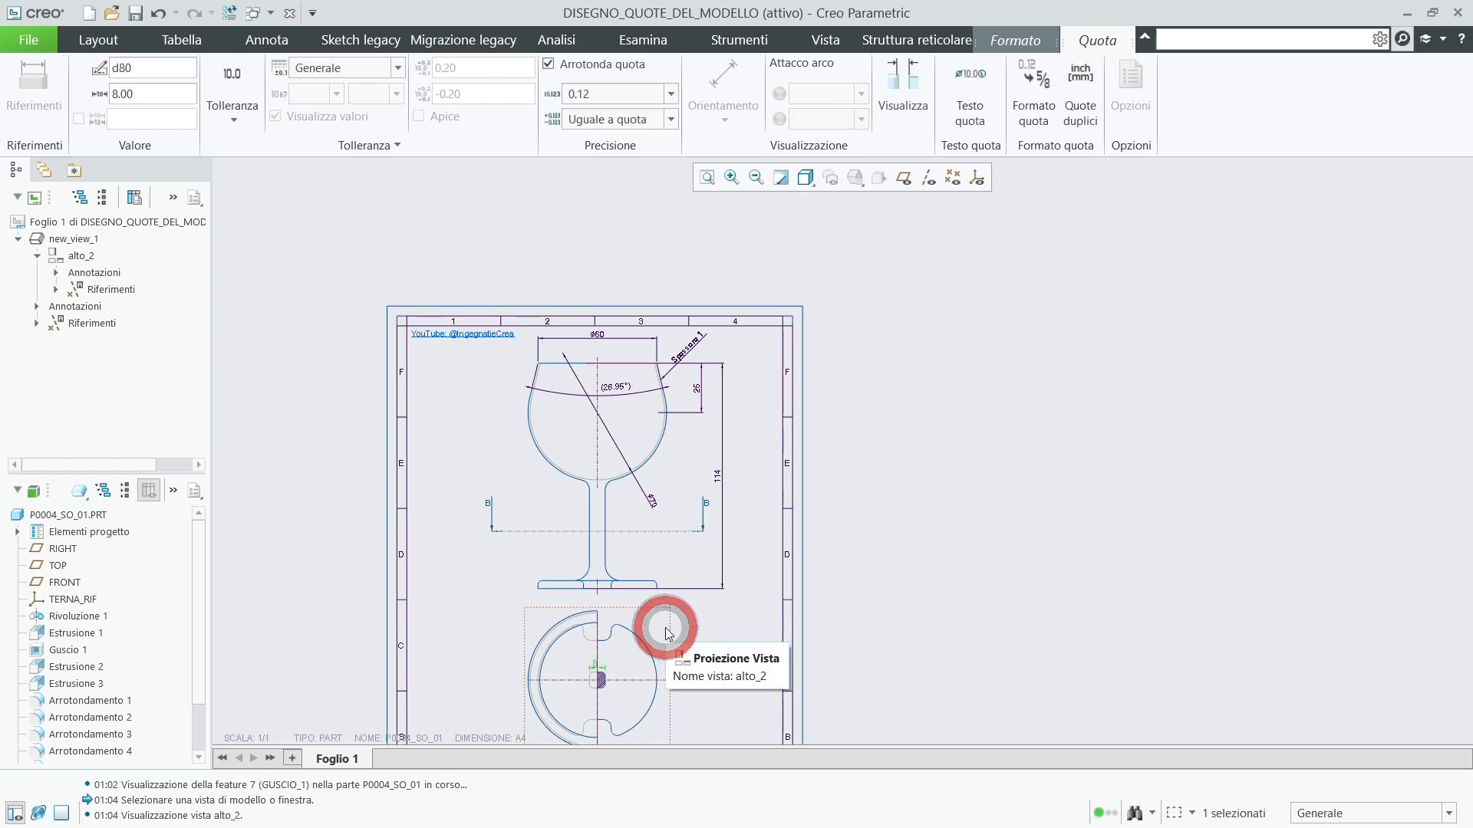
Raise the 8 dimension above the hatched stem section and place its text outside the extension lines, beside the vertical axis.
scroll(610, 698, down, 5)
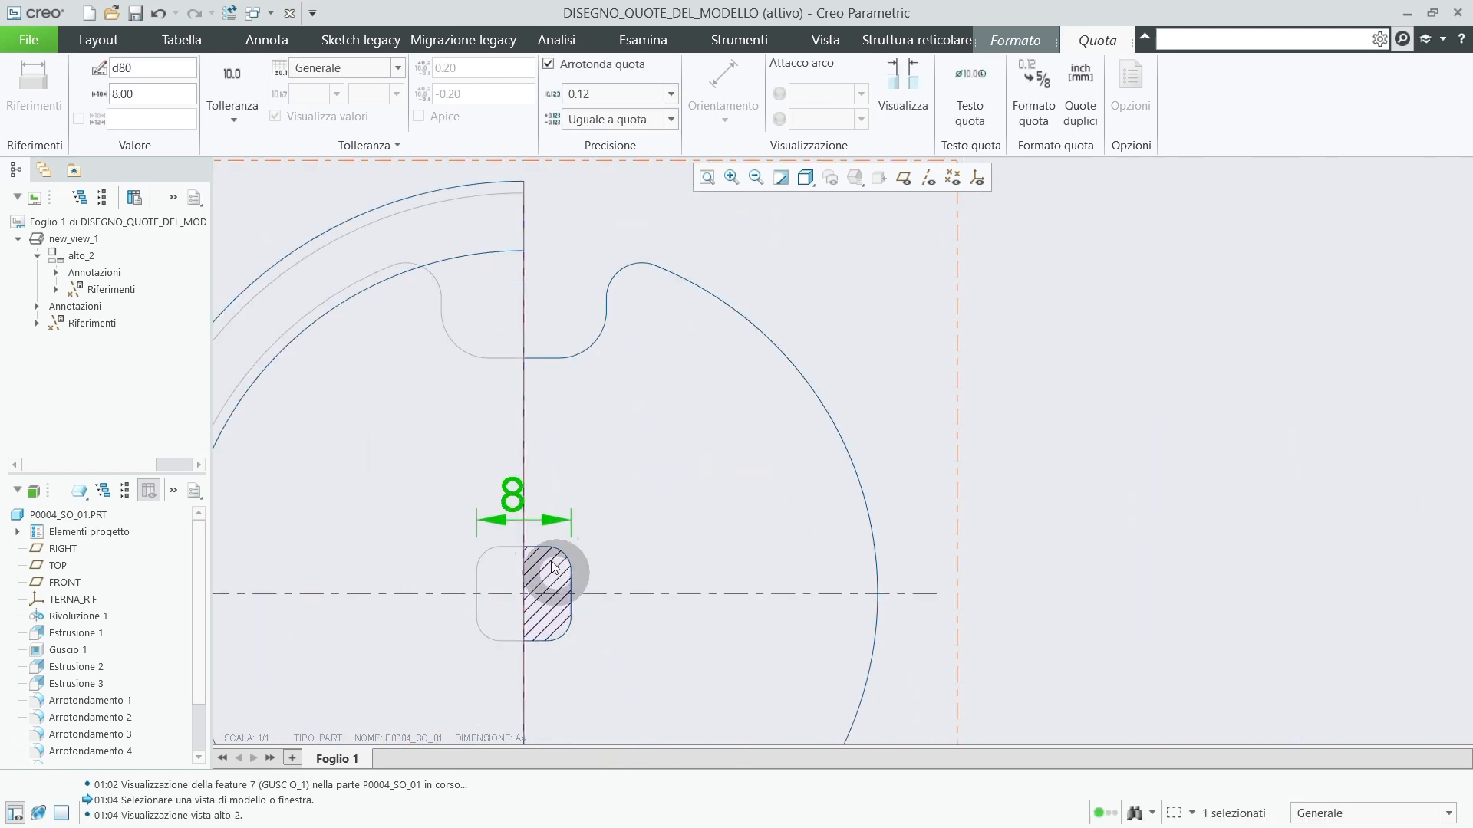
scroll(521, 483, up, 2)
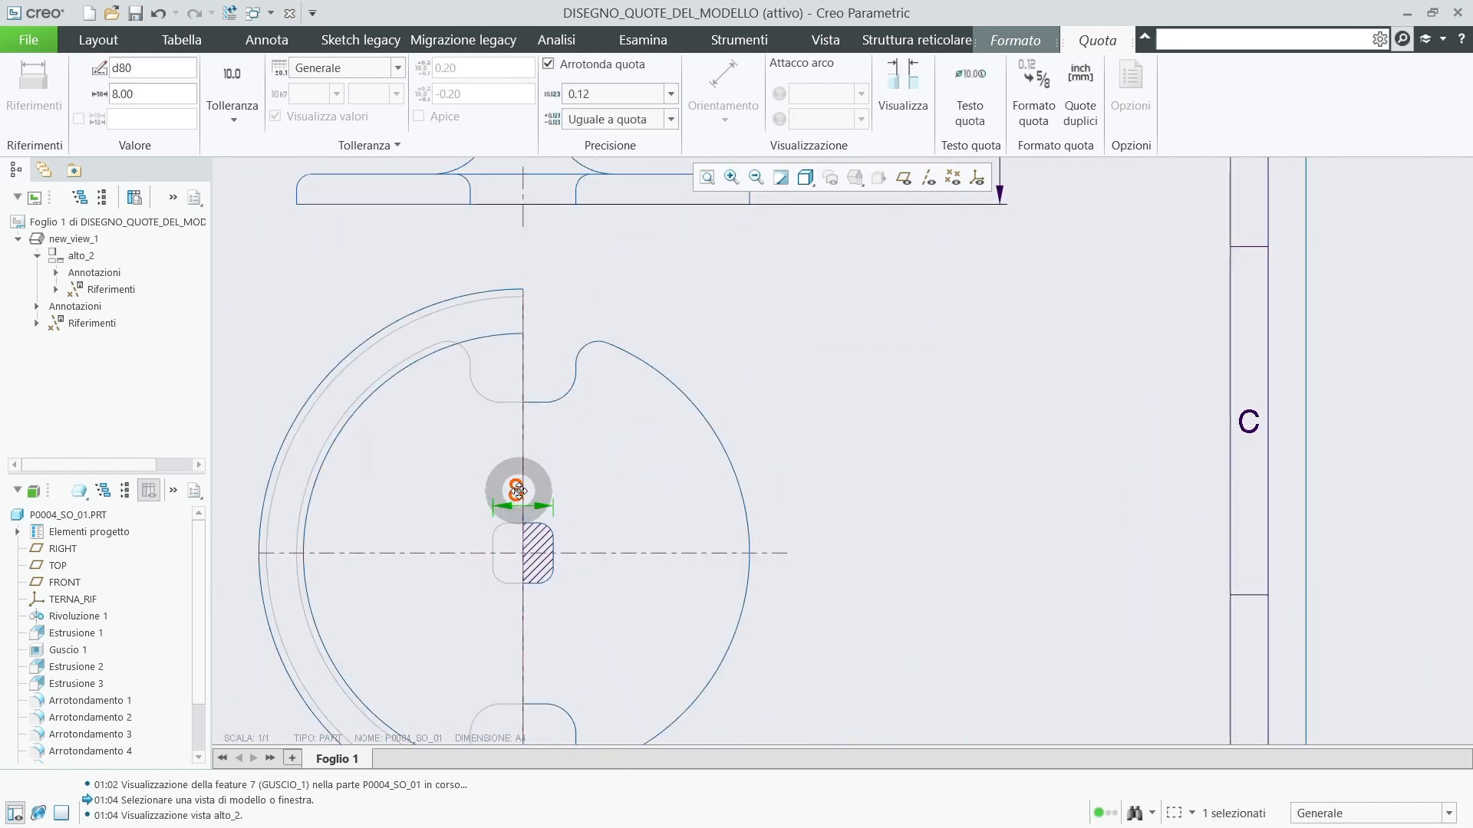
drag(518, 491, 602, 454)
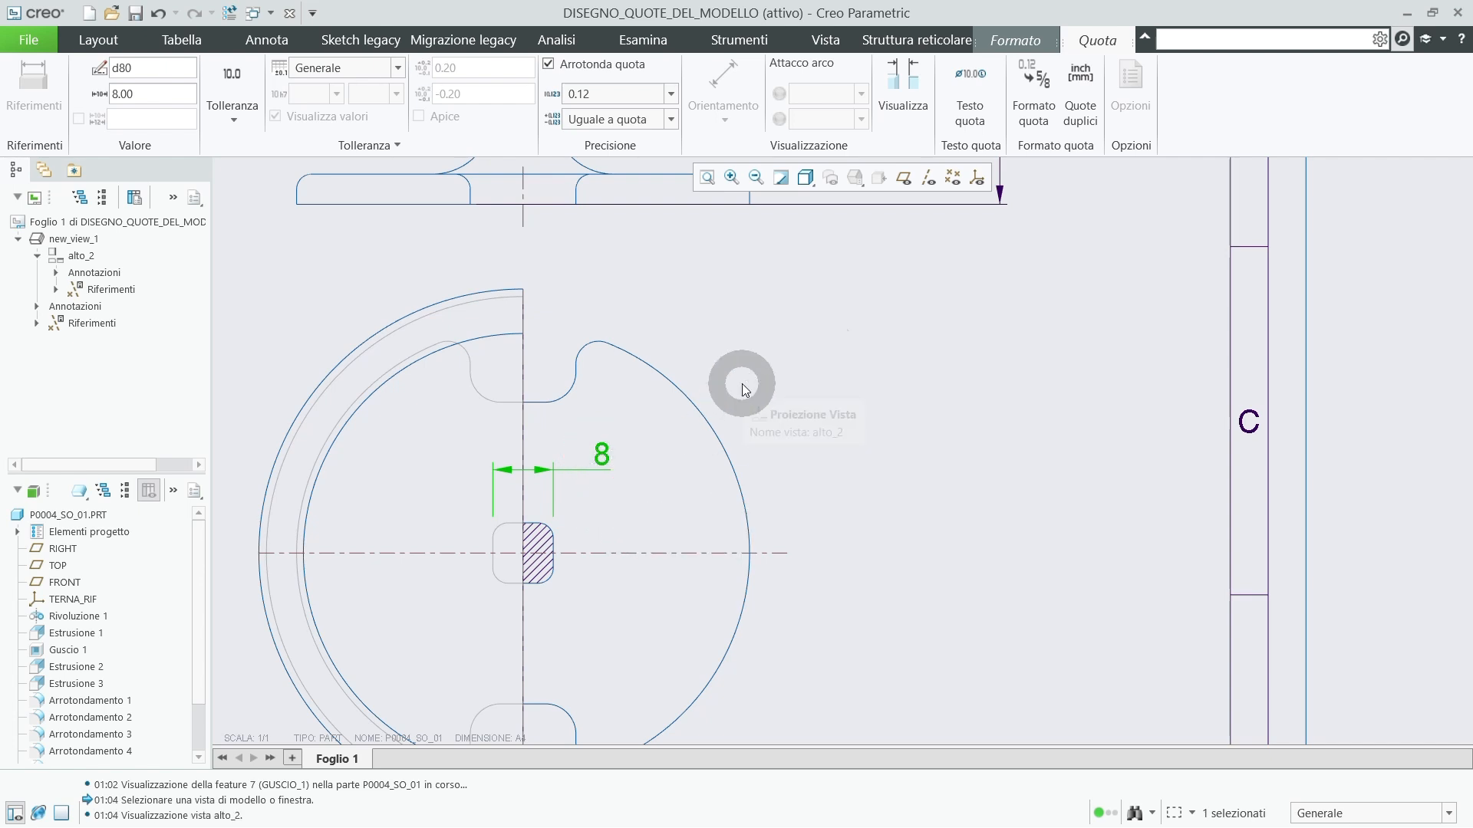
Add the square symbol □ as a prefix to the 8 stem dimension's text.
click(970, 114)
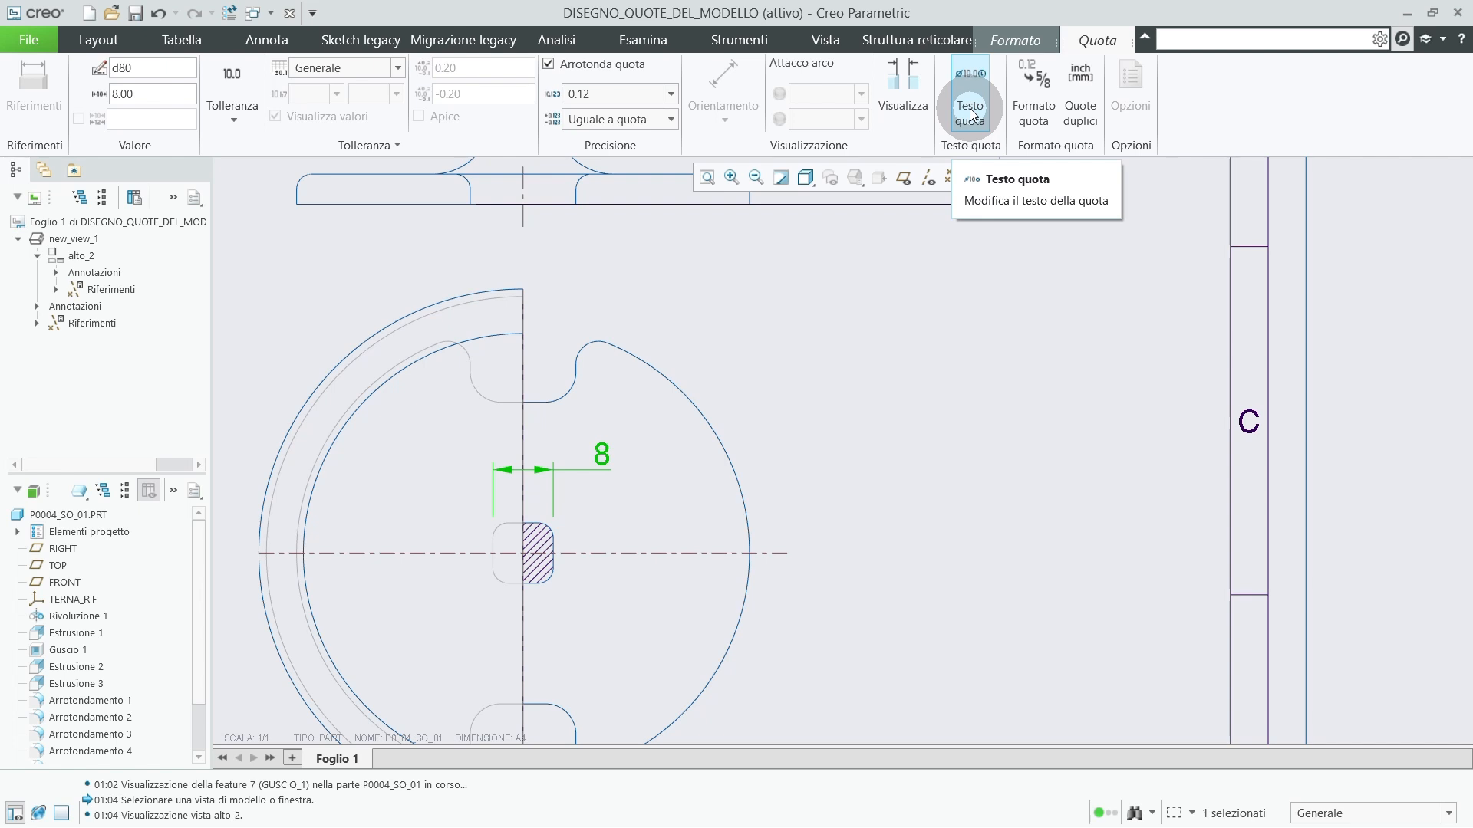
click(971, 113)
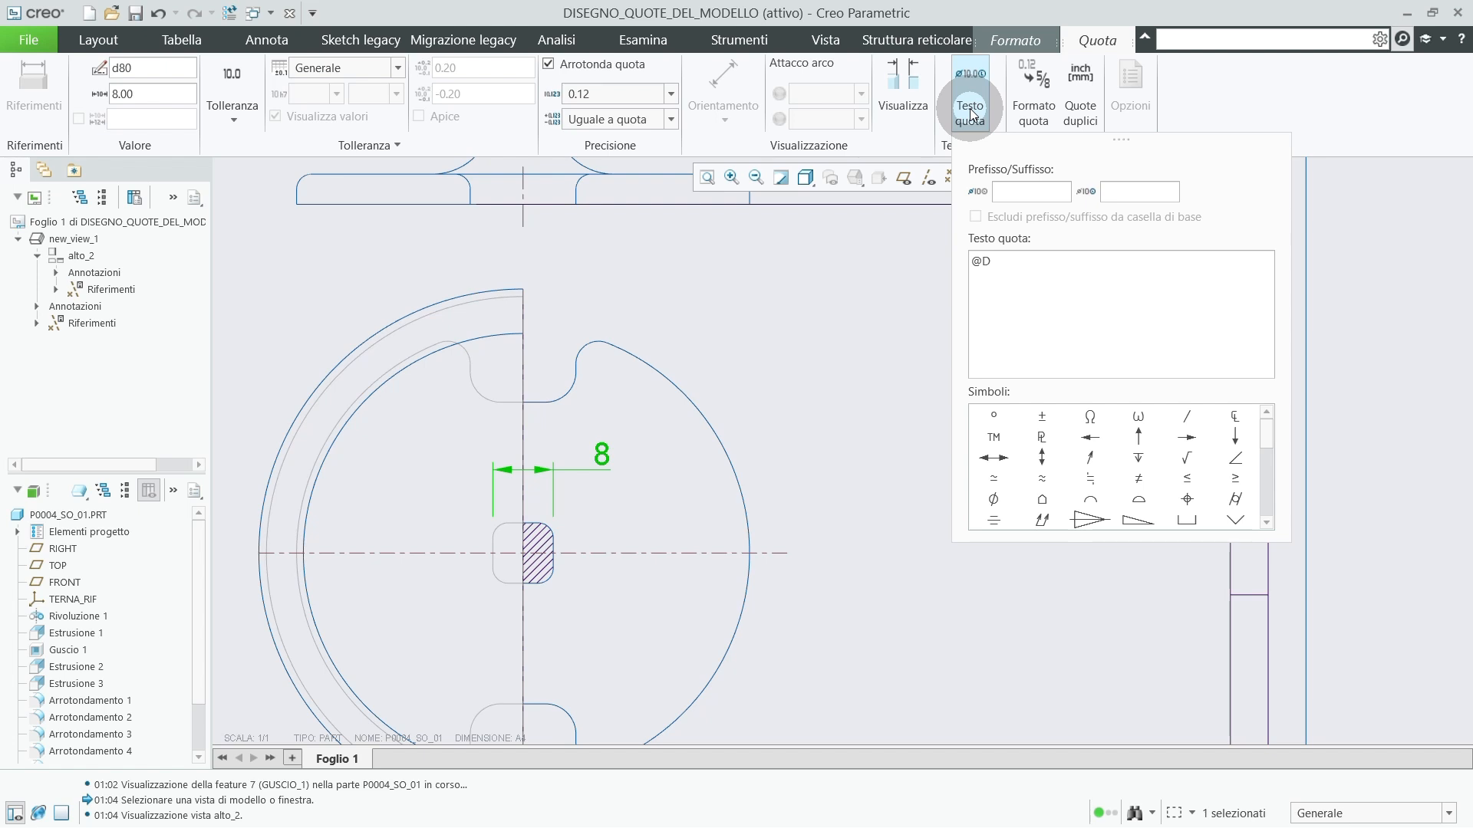
click(1004, 196)
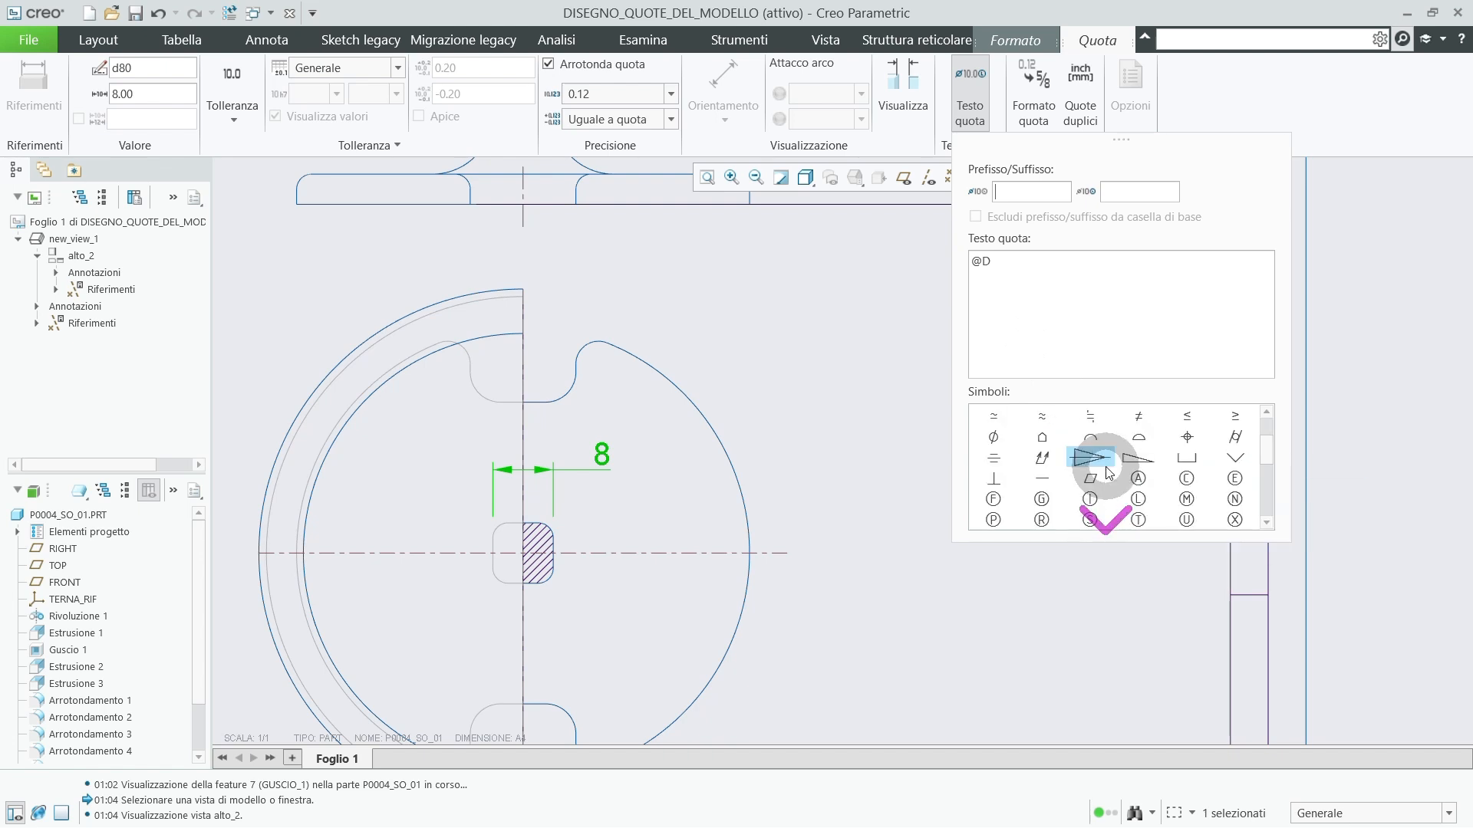
scroll(1112, 499, down, 3)
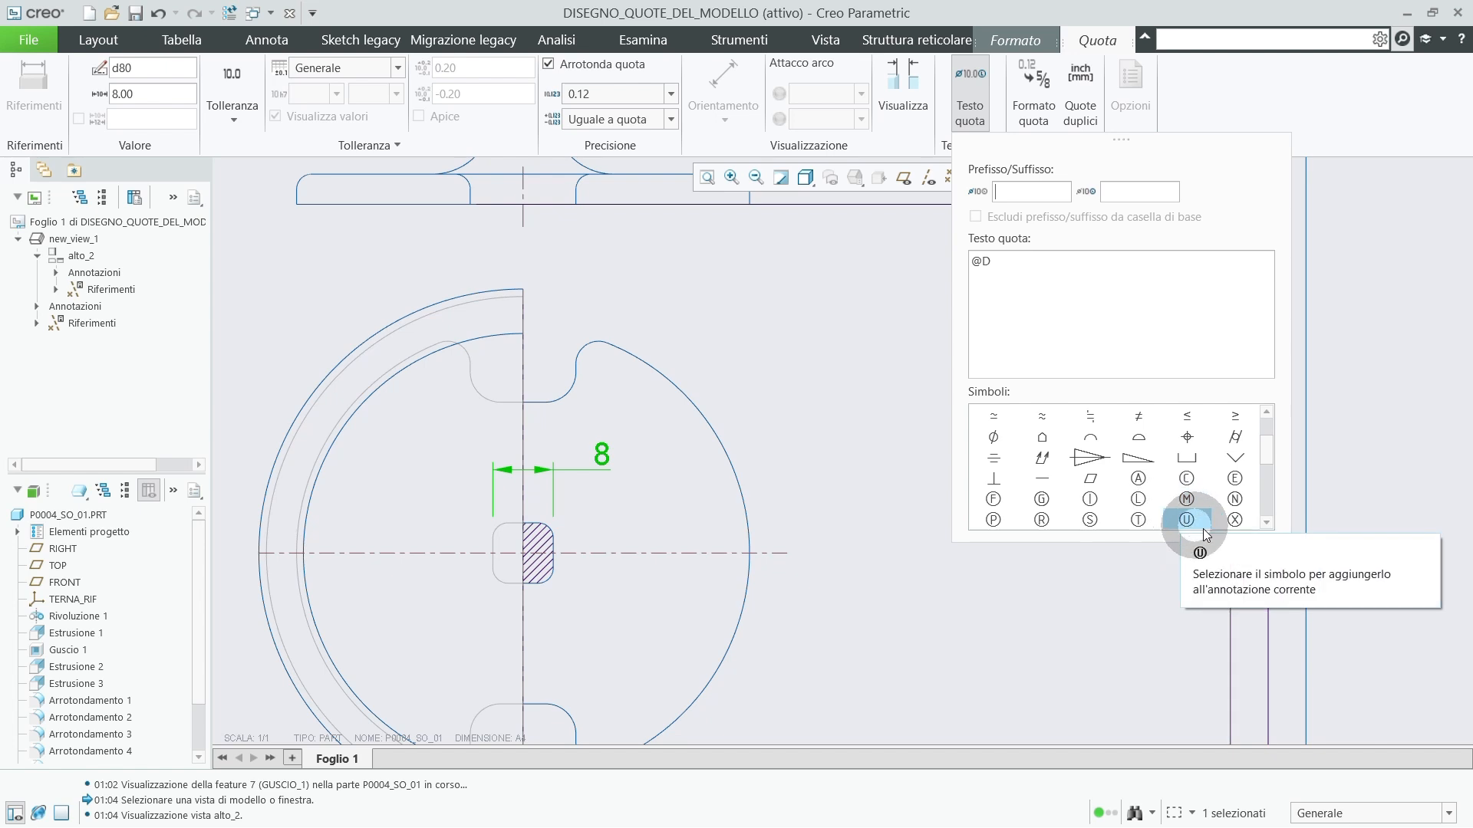
scroll(1205, 530, down, 3)
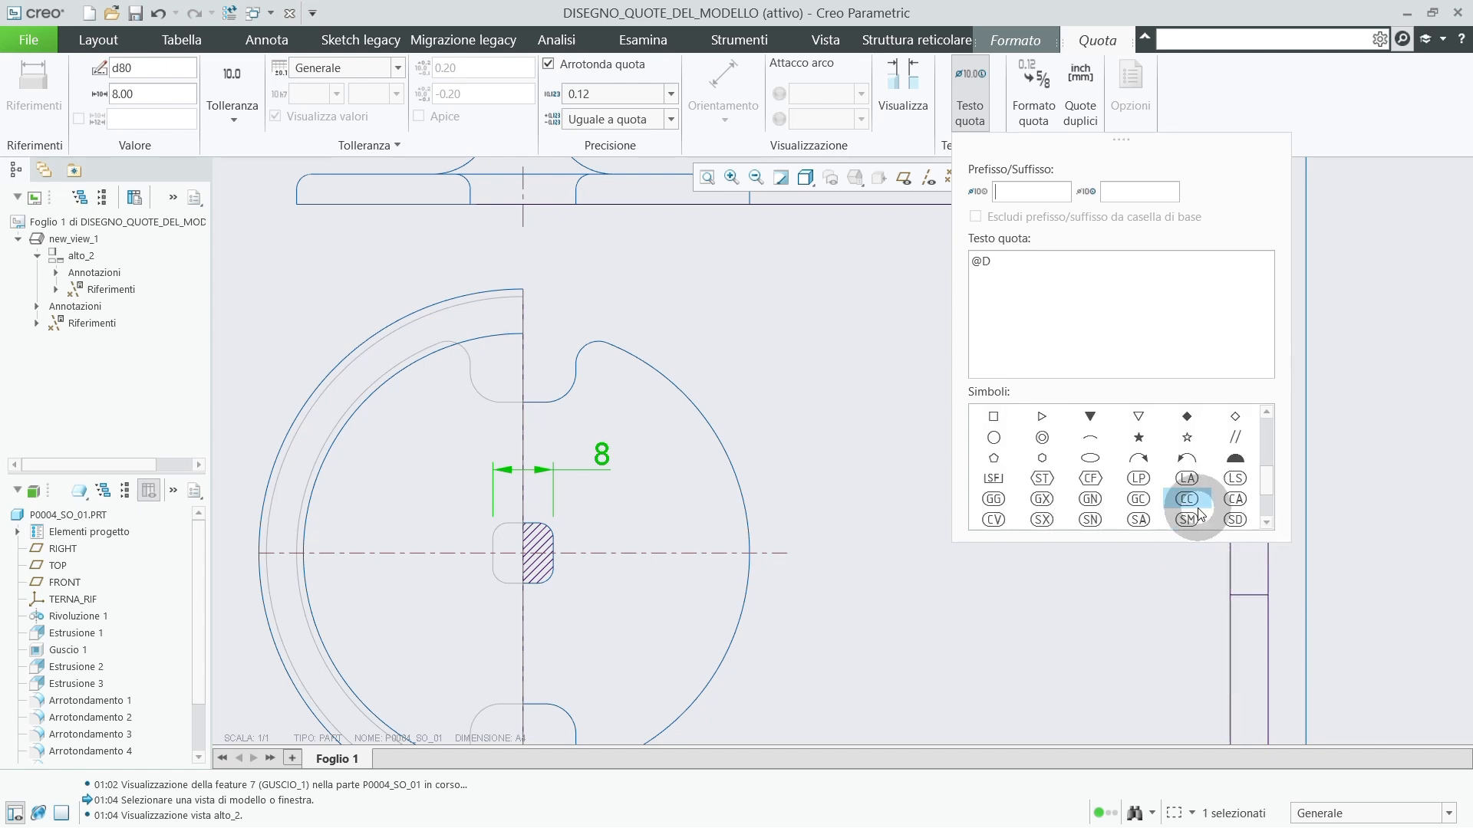
click(995, 426)
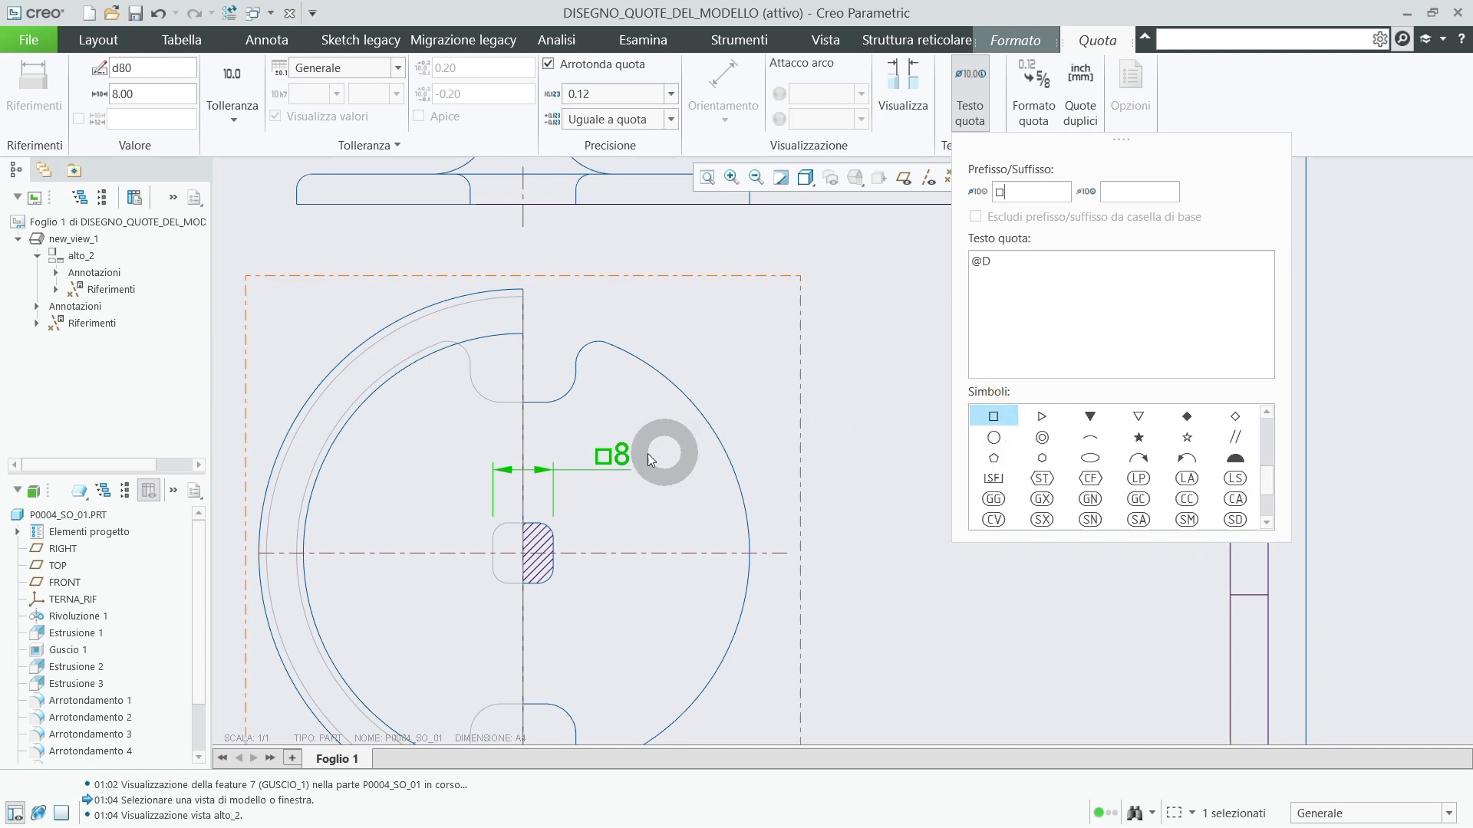
click(809, 409)
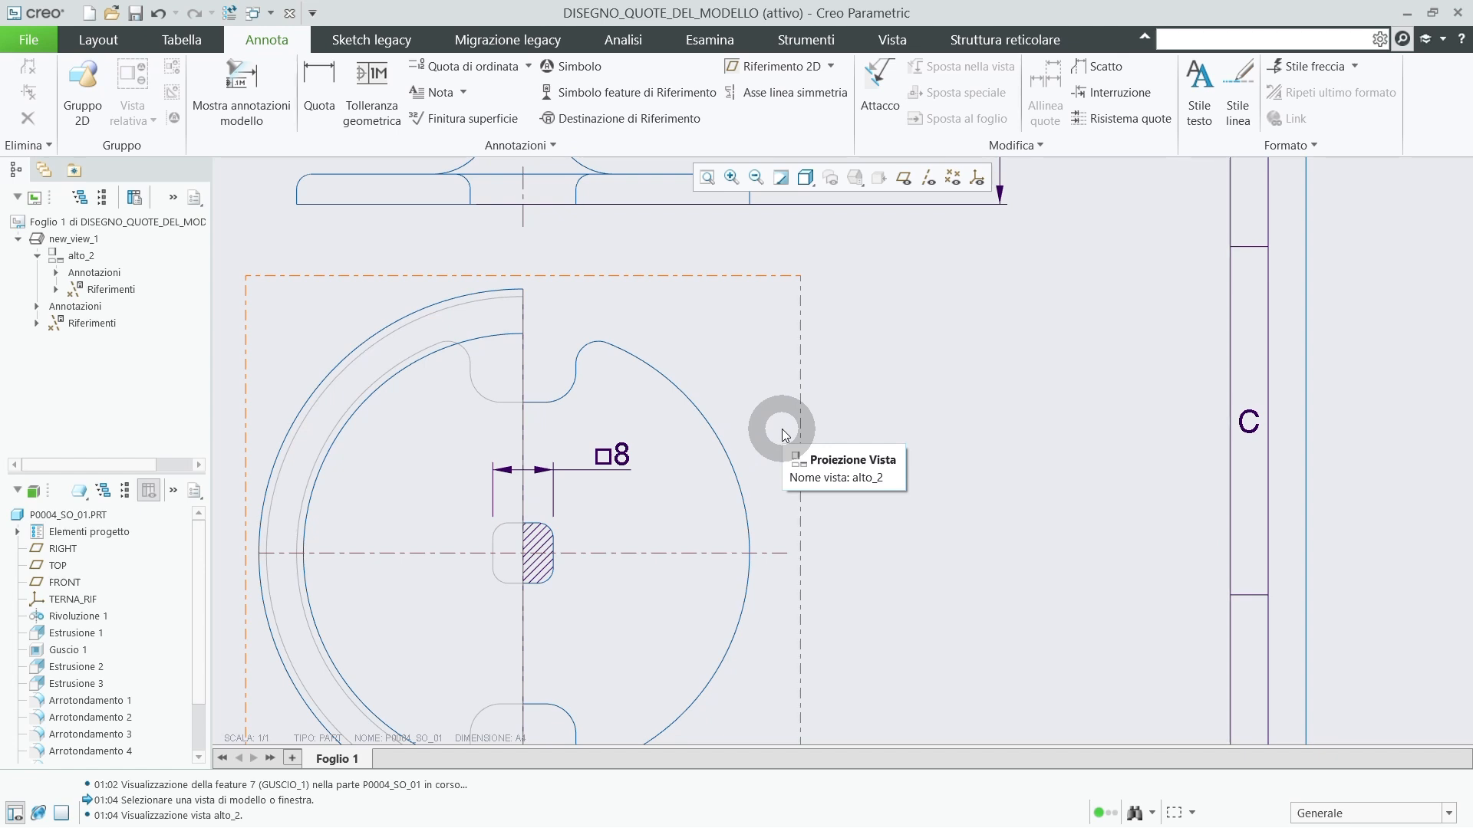
Flip the arrows of the square stem dimension to the outside of its extension lines.
click(613, 458)
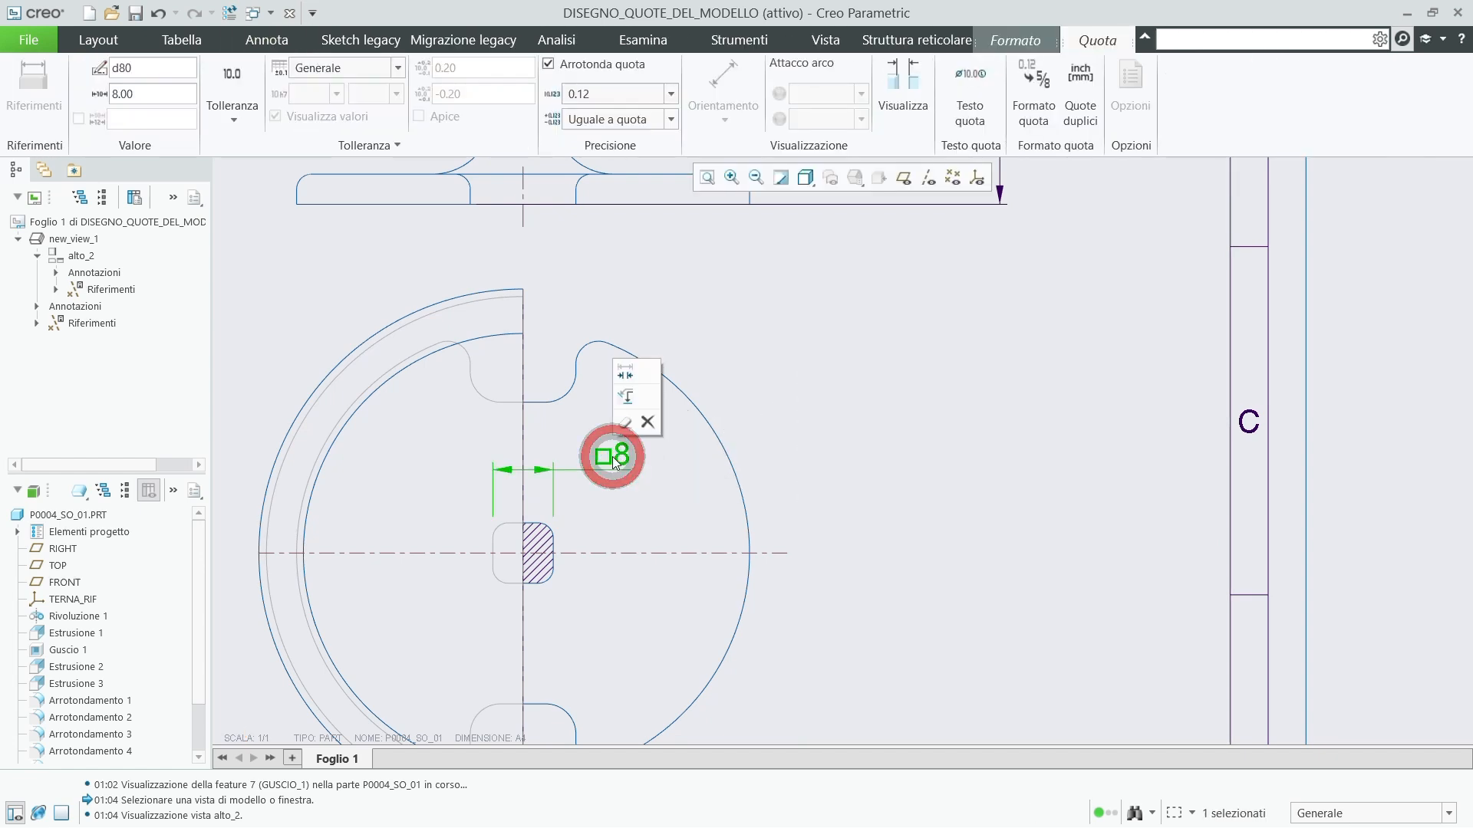
click(625, 374)
click(895, 389)
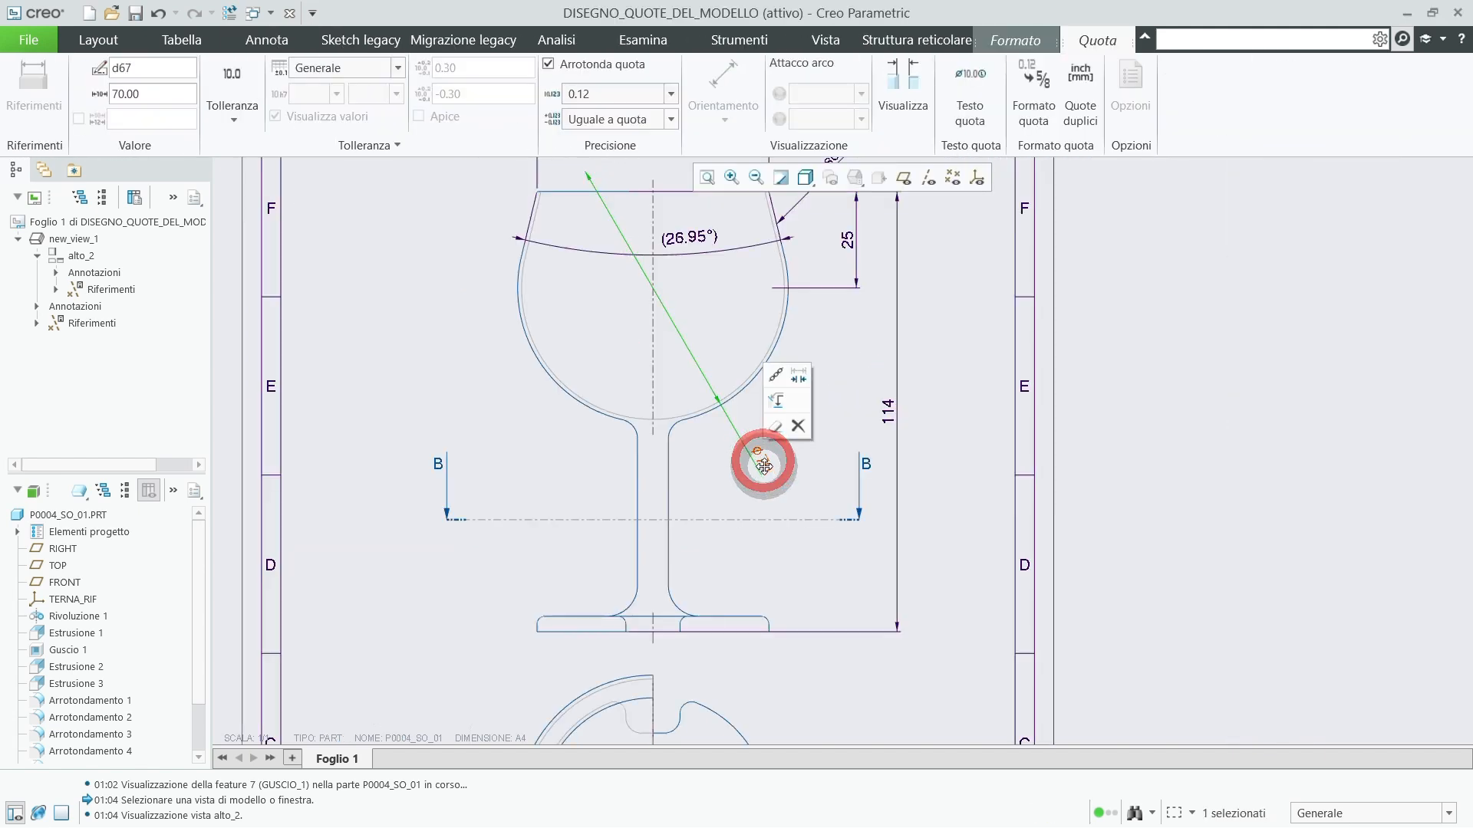
Rotate the ø70 bowl diameter dimension to a nearly horizontal slant, with its text just outside the bowl's right side.
drag(766, 460, 832, 331)
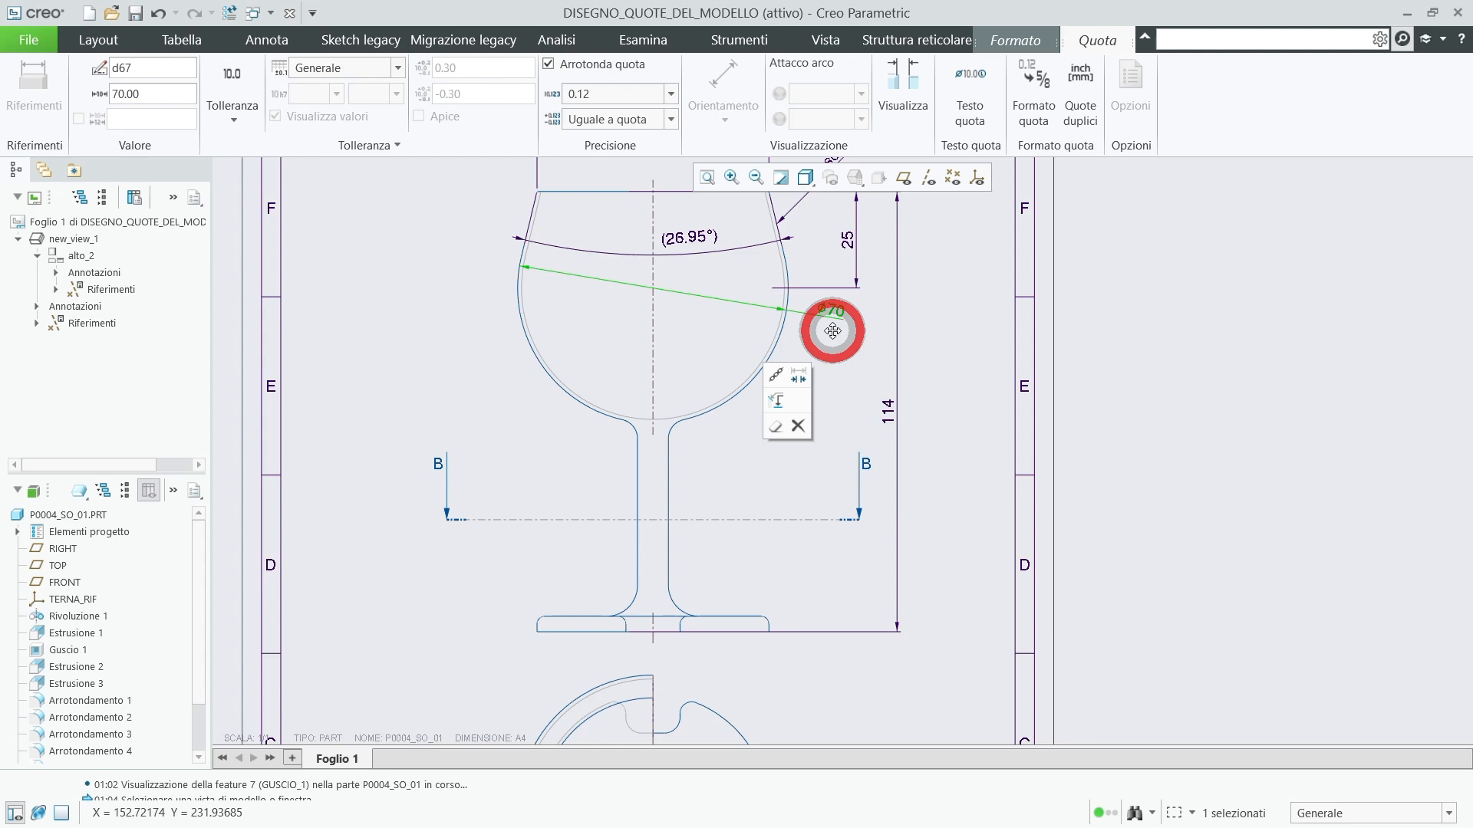
scroll(741, 471, up, 2)
scroll(826, 300, down, 2)
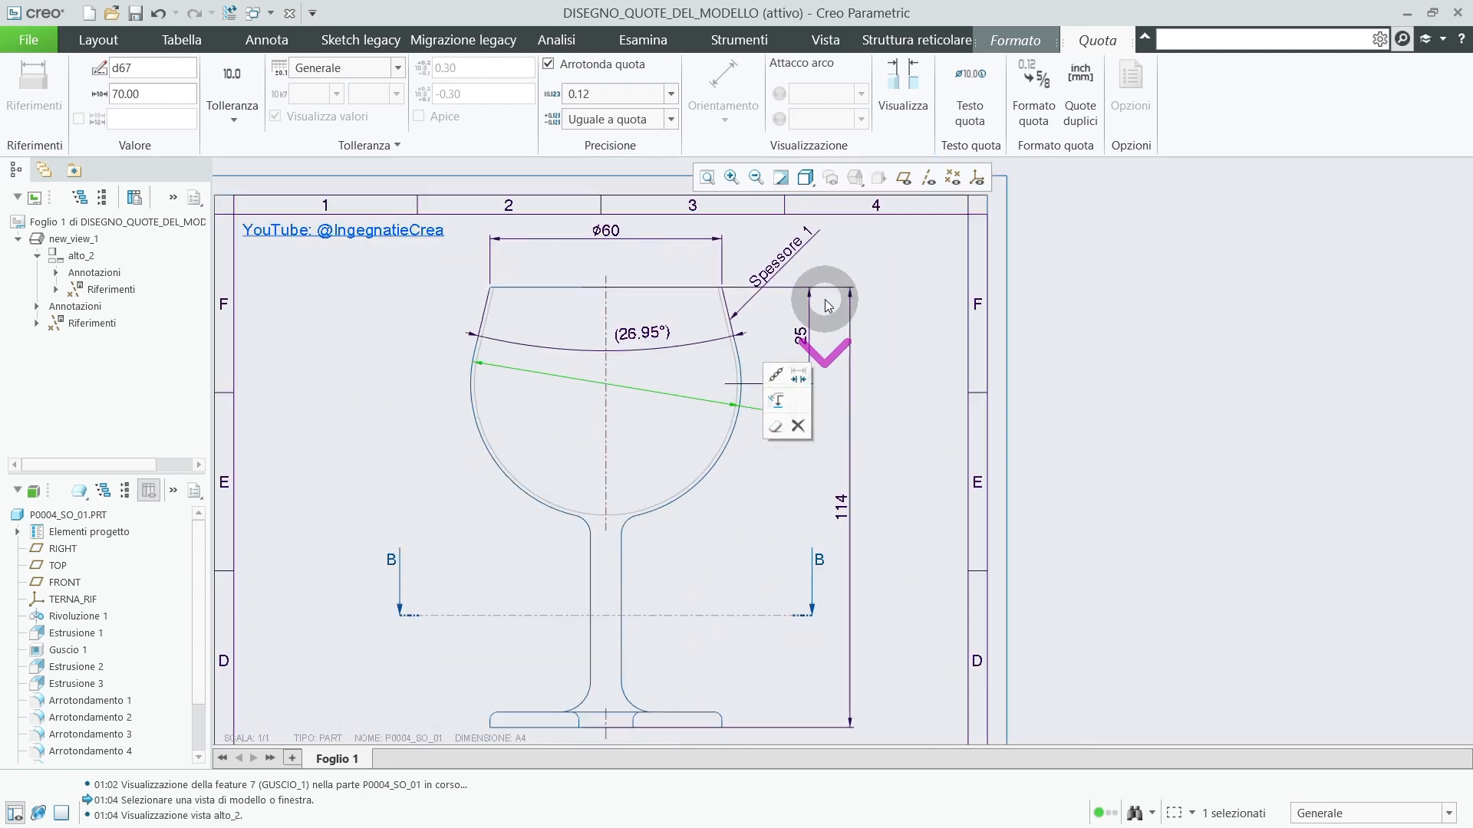
scroll(825, 301, down, 2)
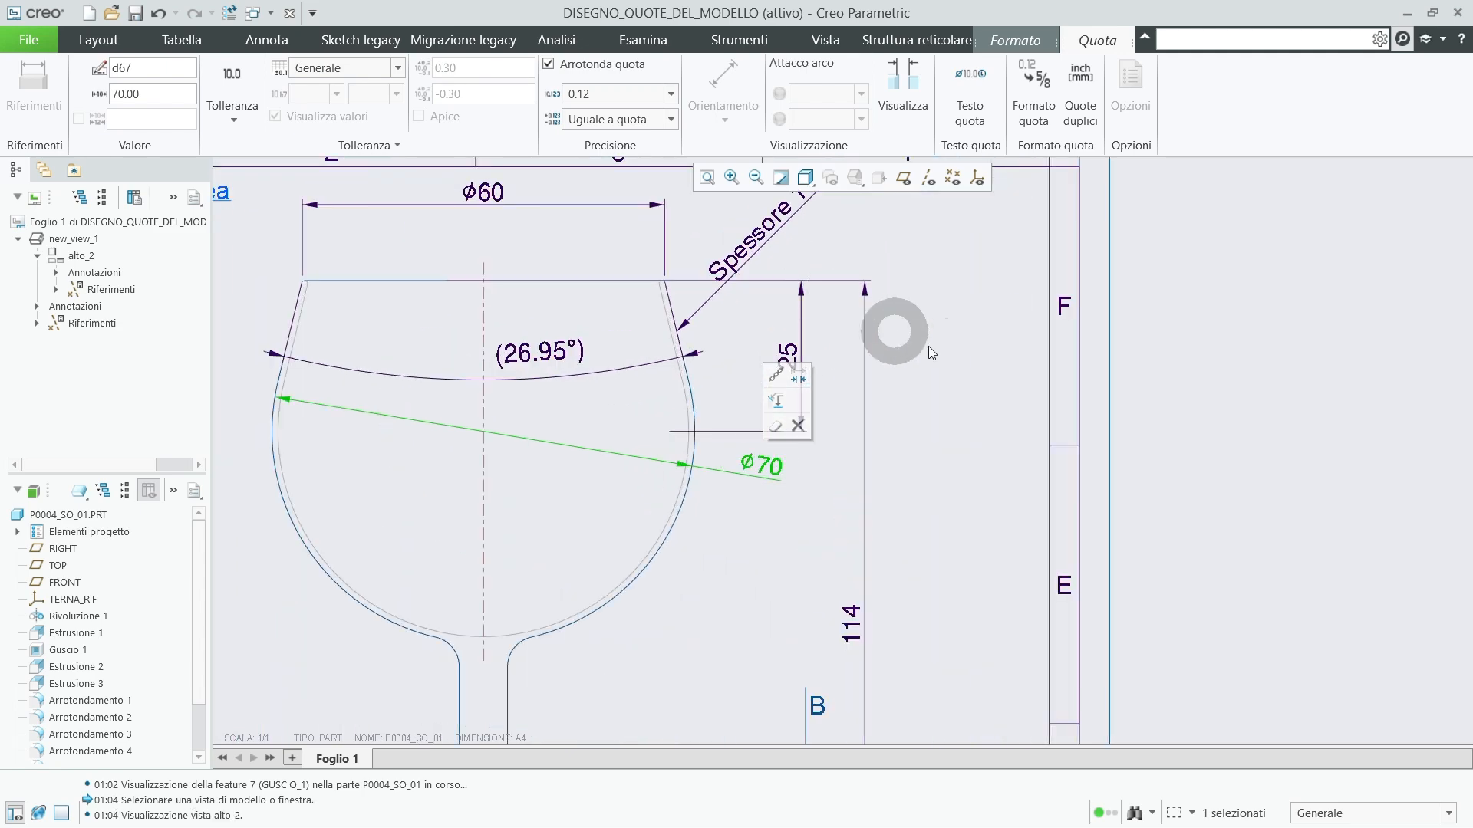
Extend the lower extension line of the 25 height dimension inward to the goblet's vertical axis.
click(742, 432)
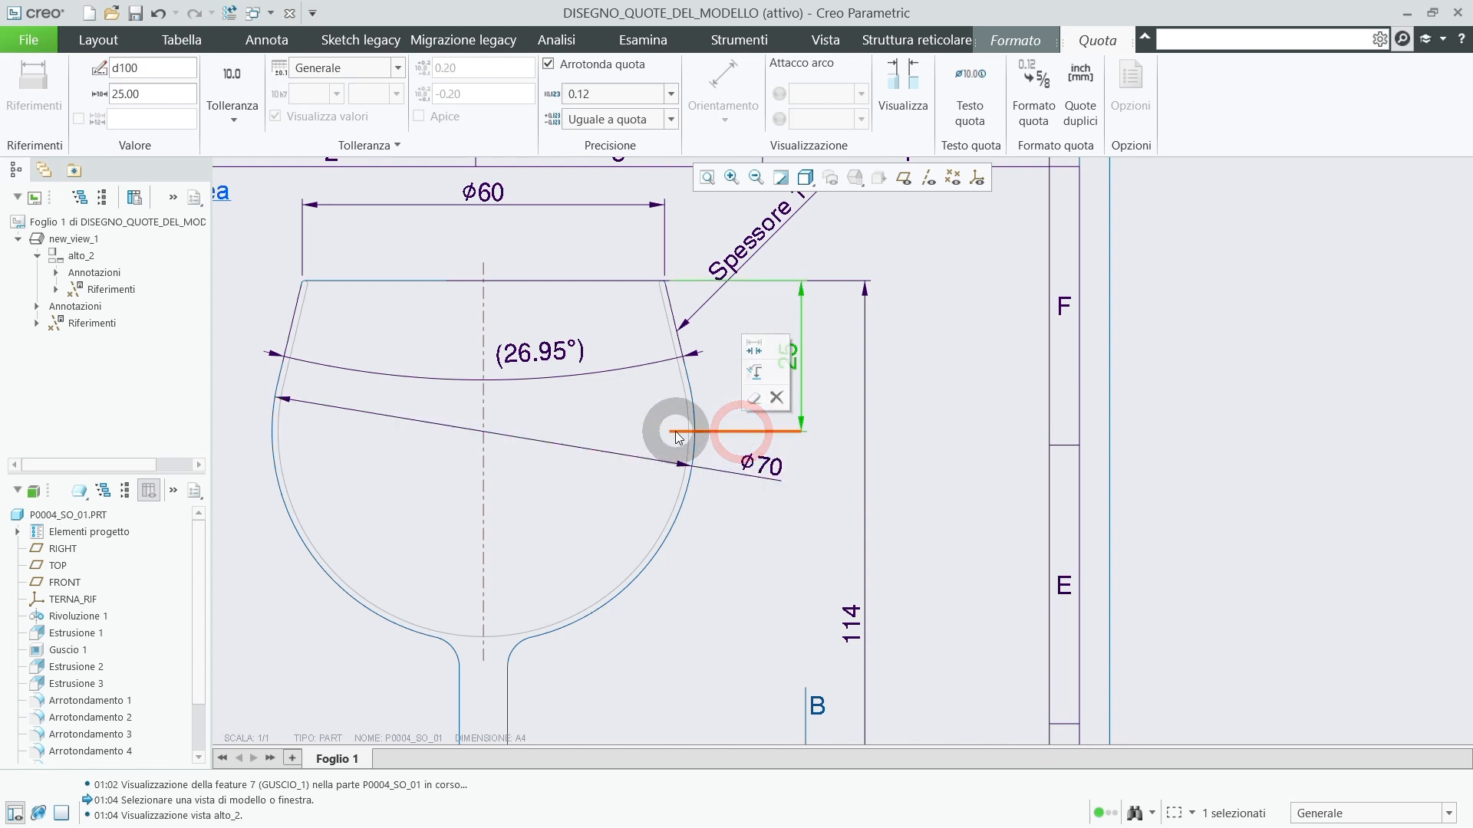
drag(675, 434, 514, 436)
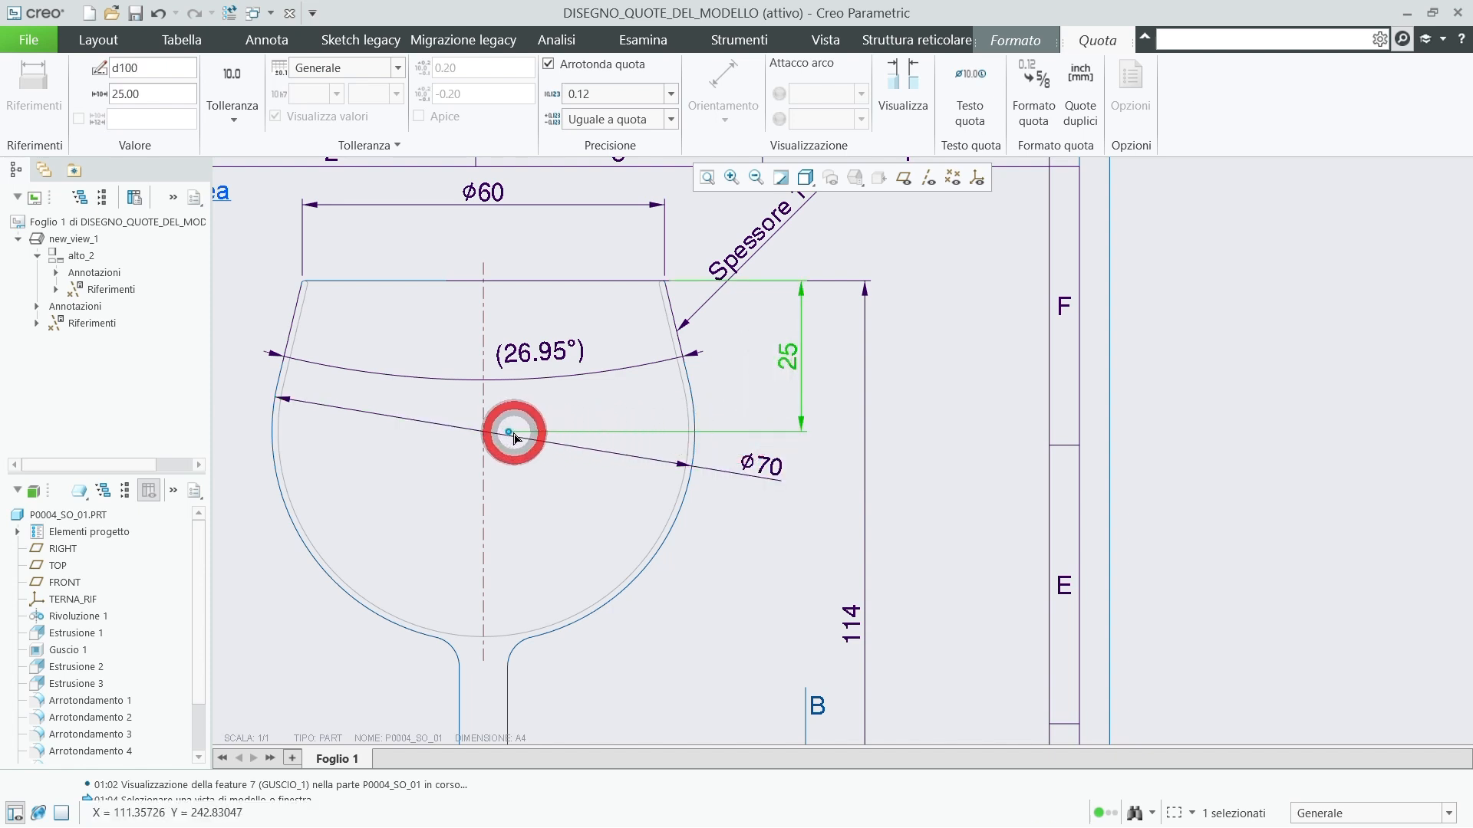
click(953, 428)
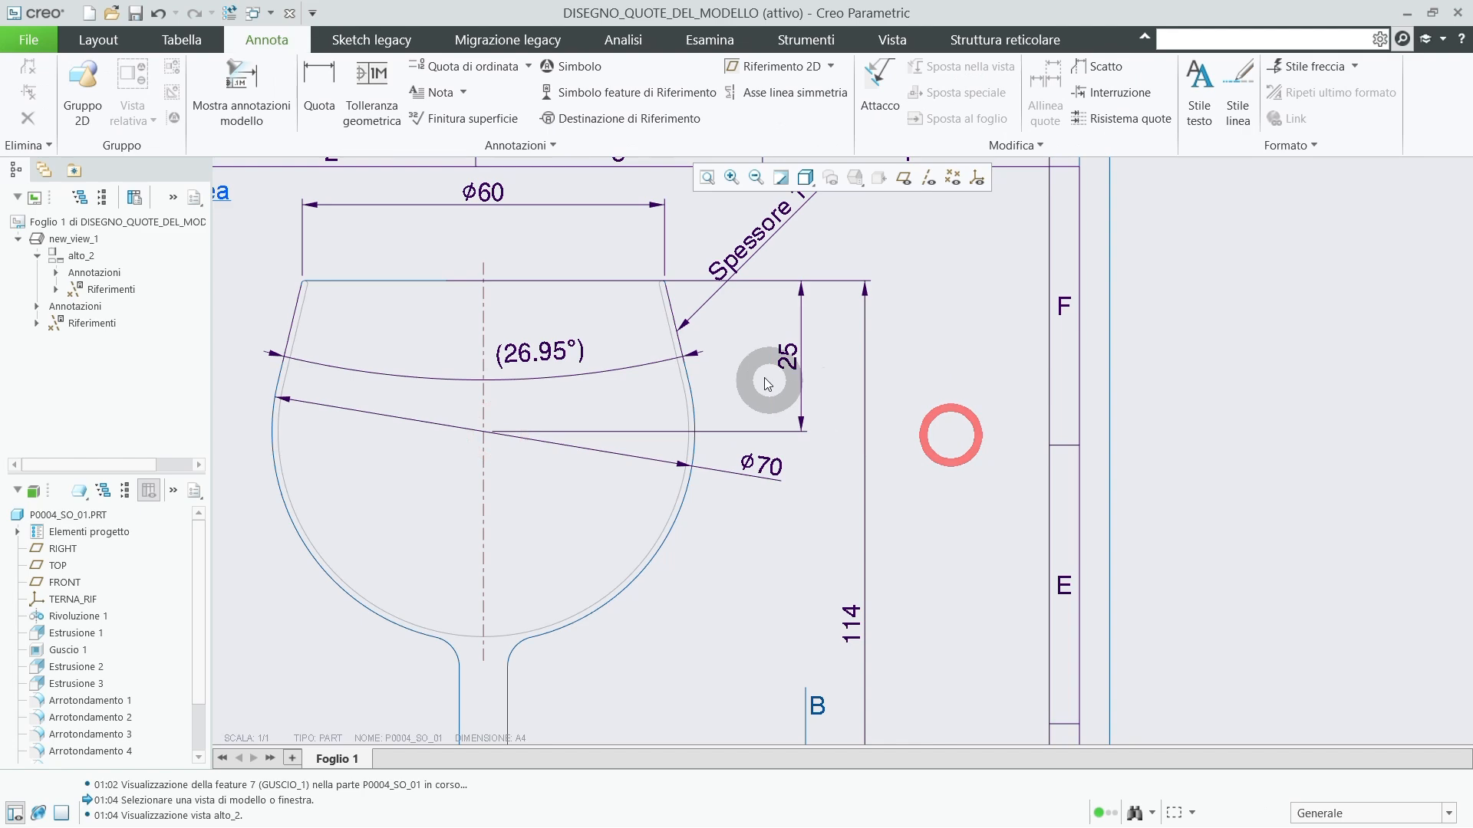
Tilt the Spessore 1 thickness label lower and move the 25 height dimension to the left side of the bowl.
scroll(954, 434, up, 3)
scroll(713, 443, down, 2)
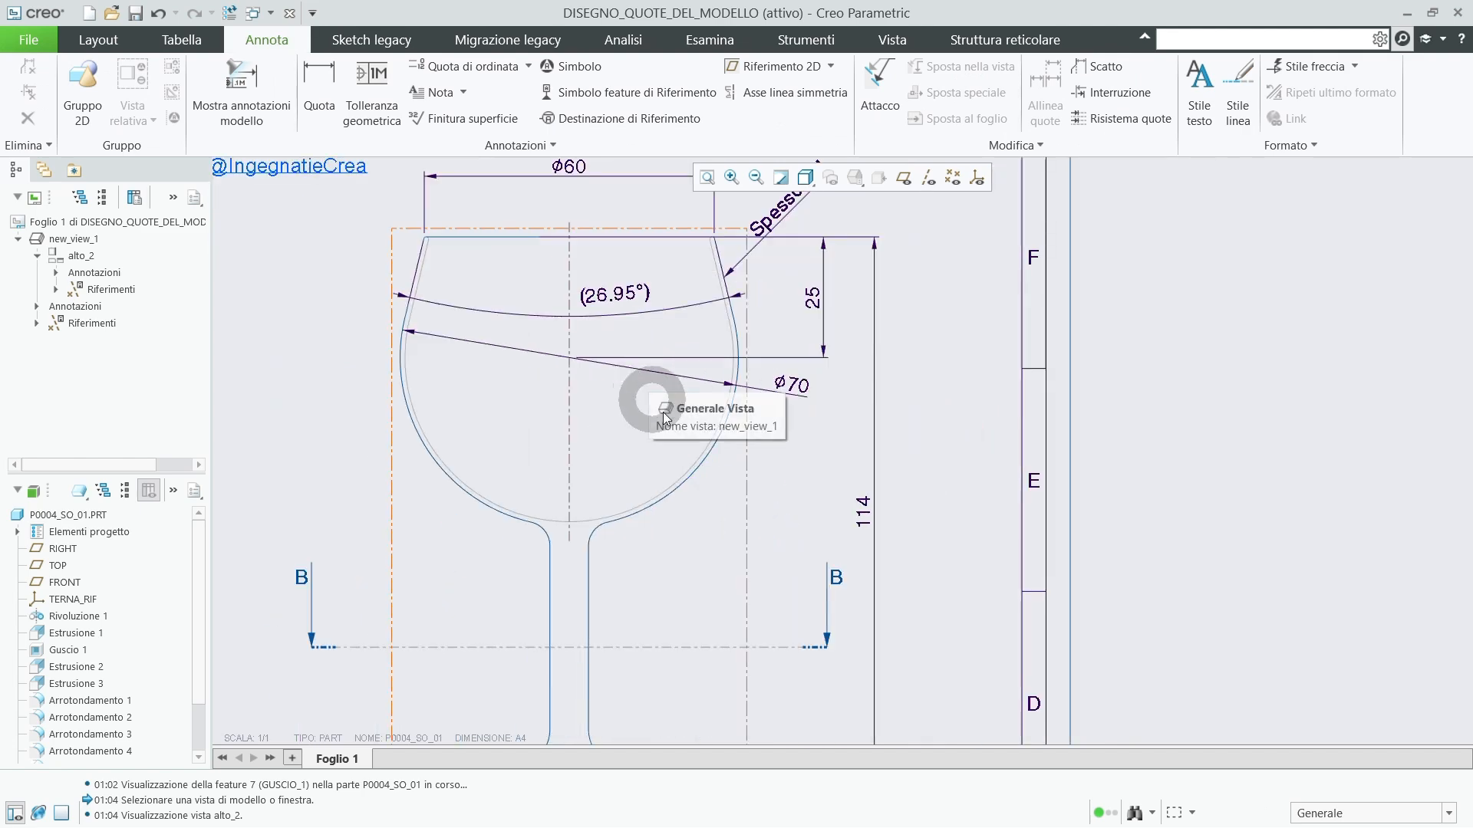
scroll(958, 406, up, 2)
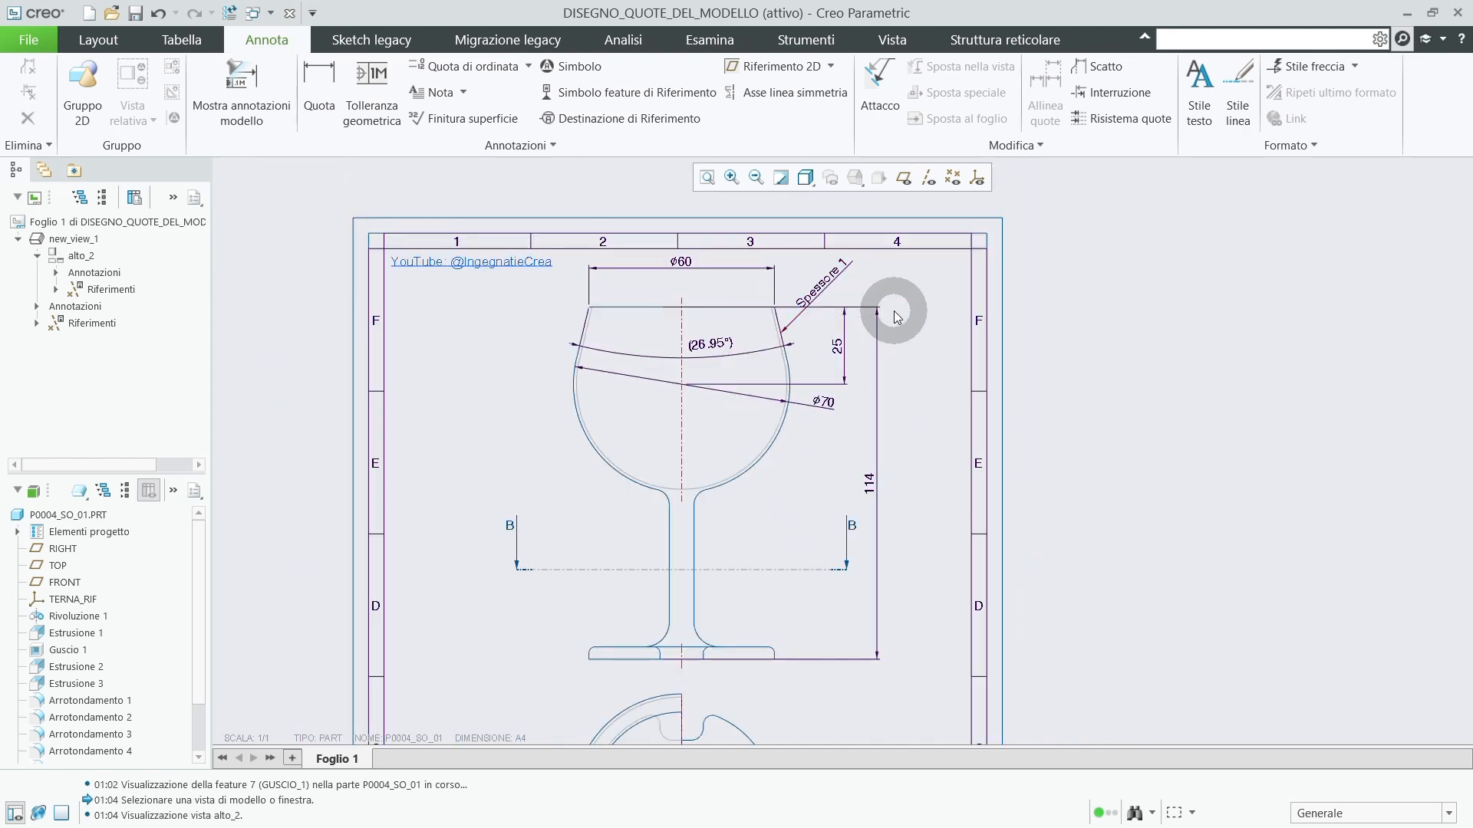
scroll(886, 314, down, 1)
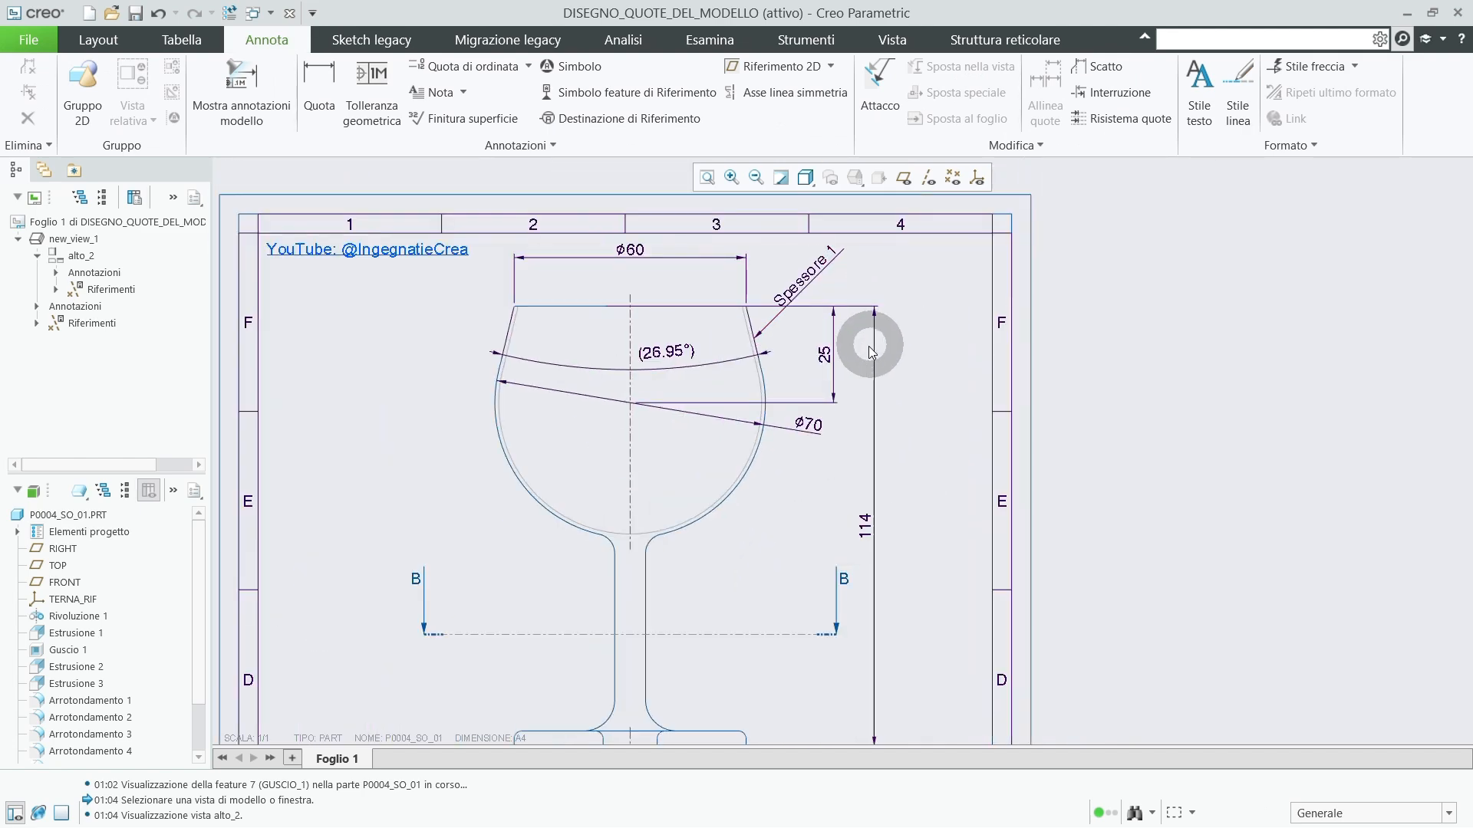
click(817, 276)
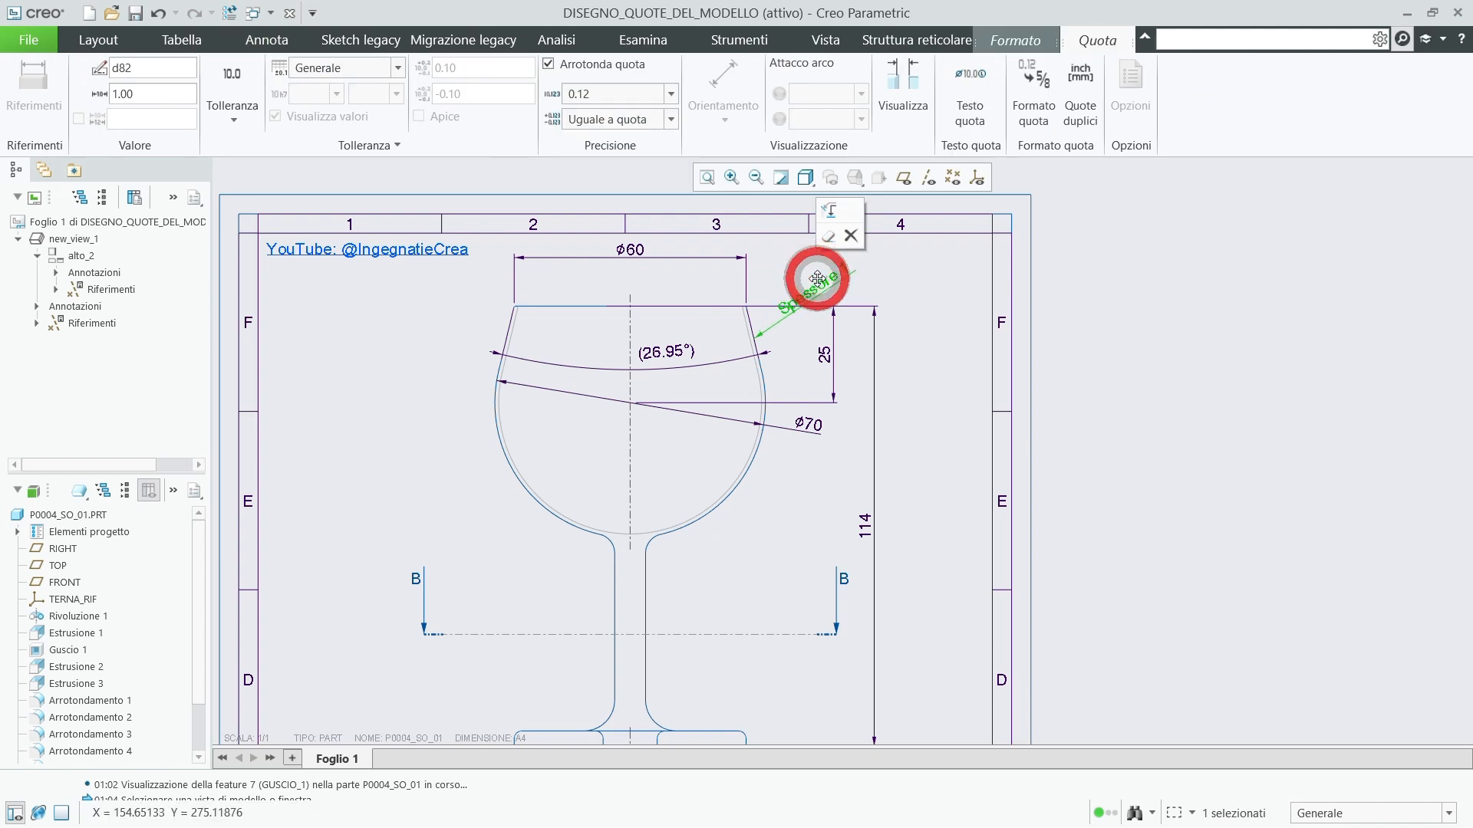
click(826, 354)
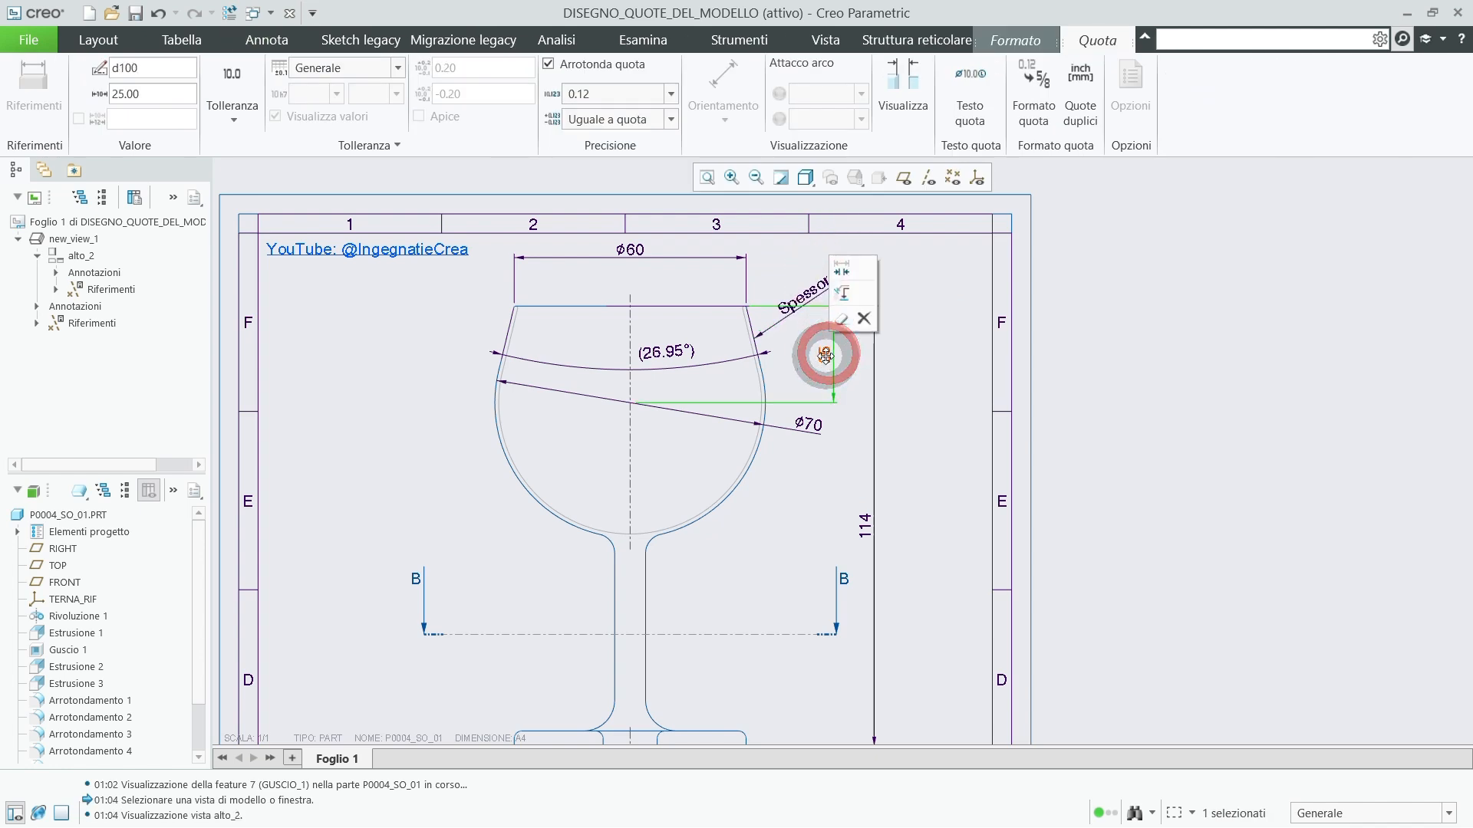
drag(825, 355, 439, 362)
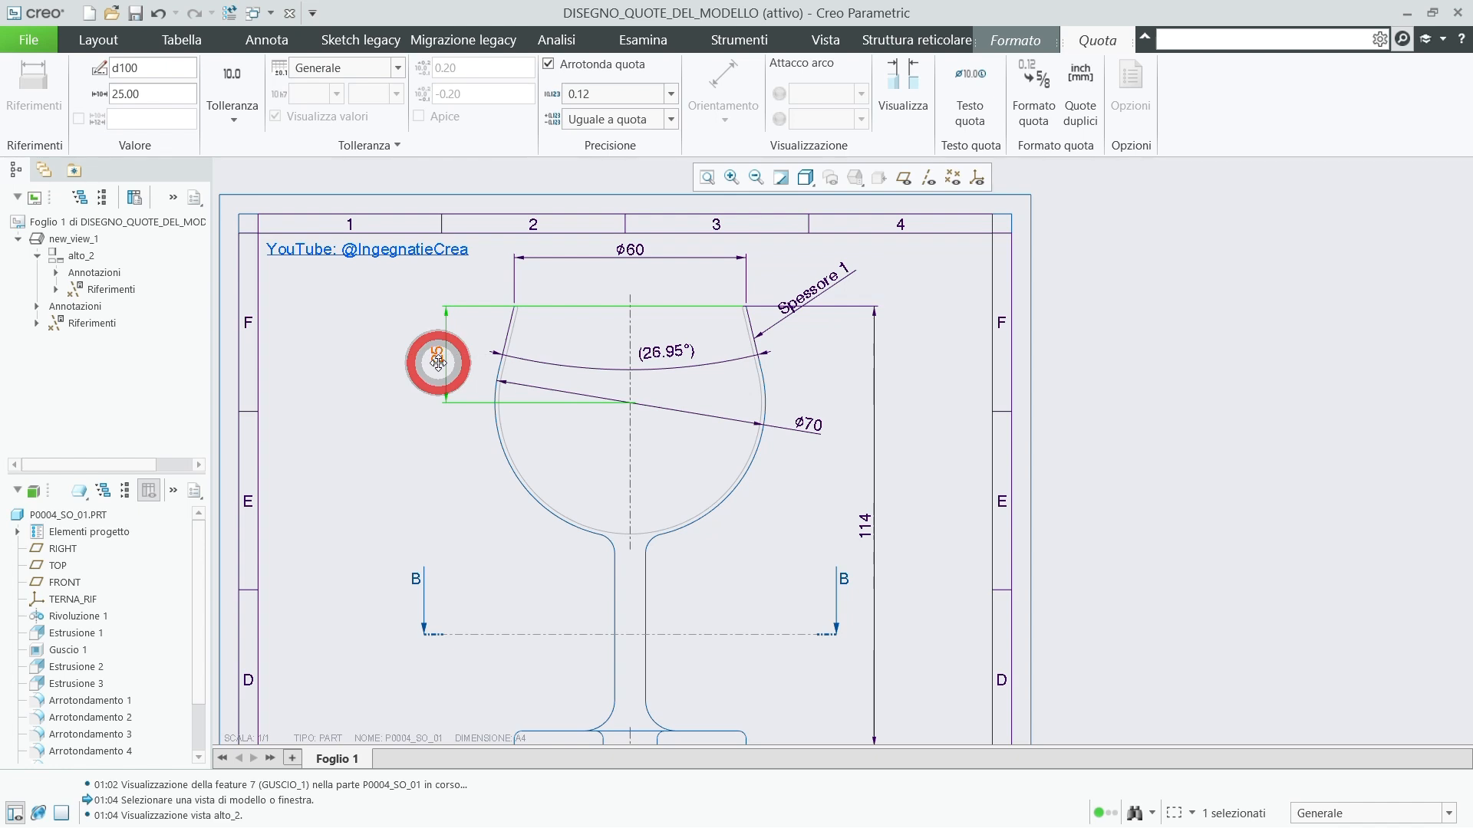
Move the Spessore 1 thickness label below the rim line, between the bowl and the 114 height dimension.
click(835, 286)
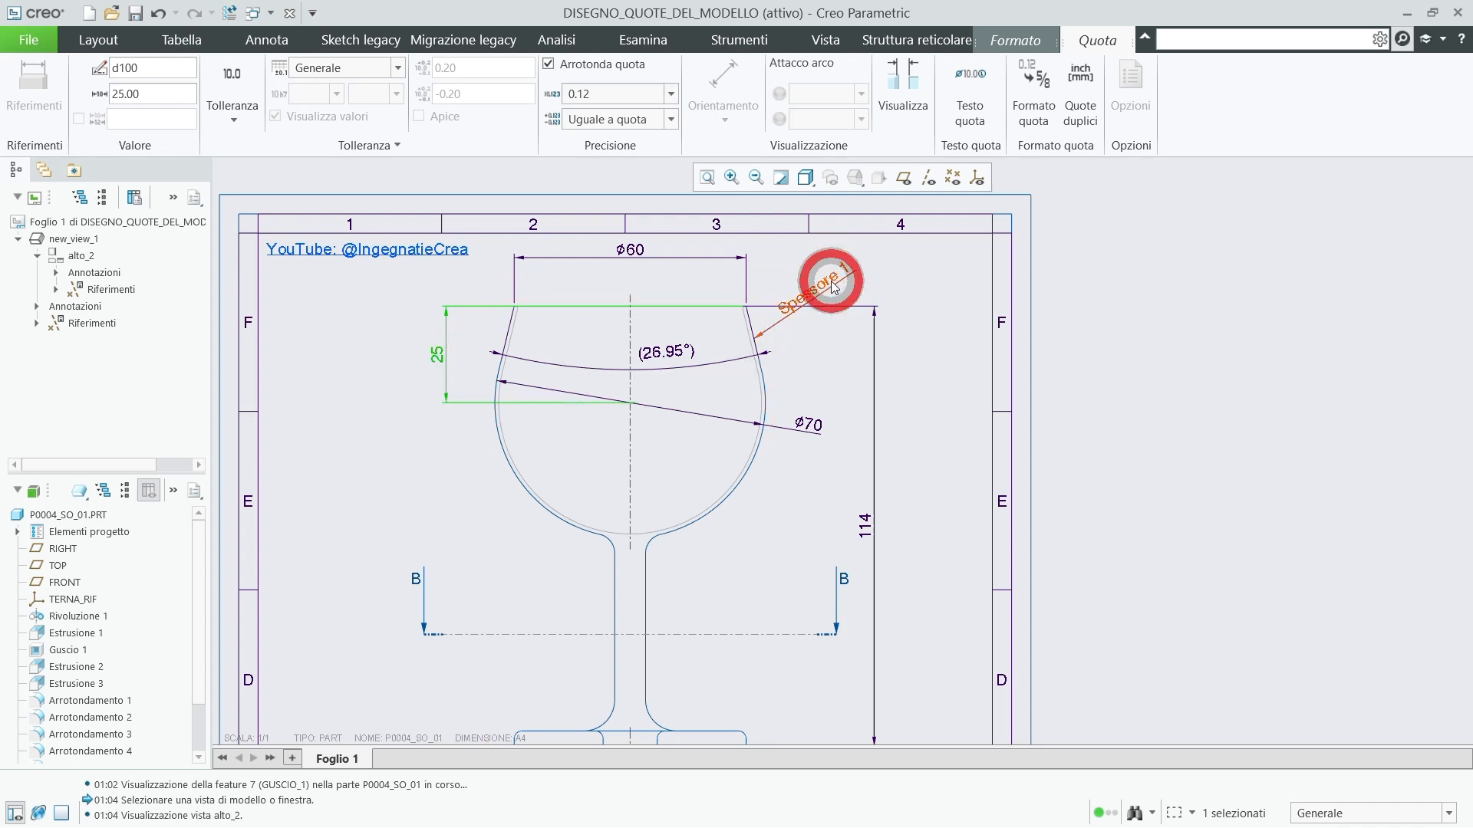
drag(835, 285, 830, 307)
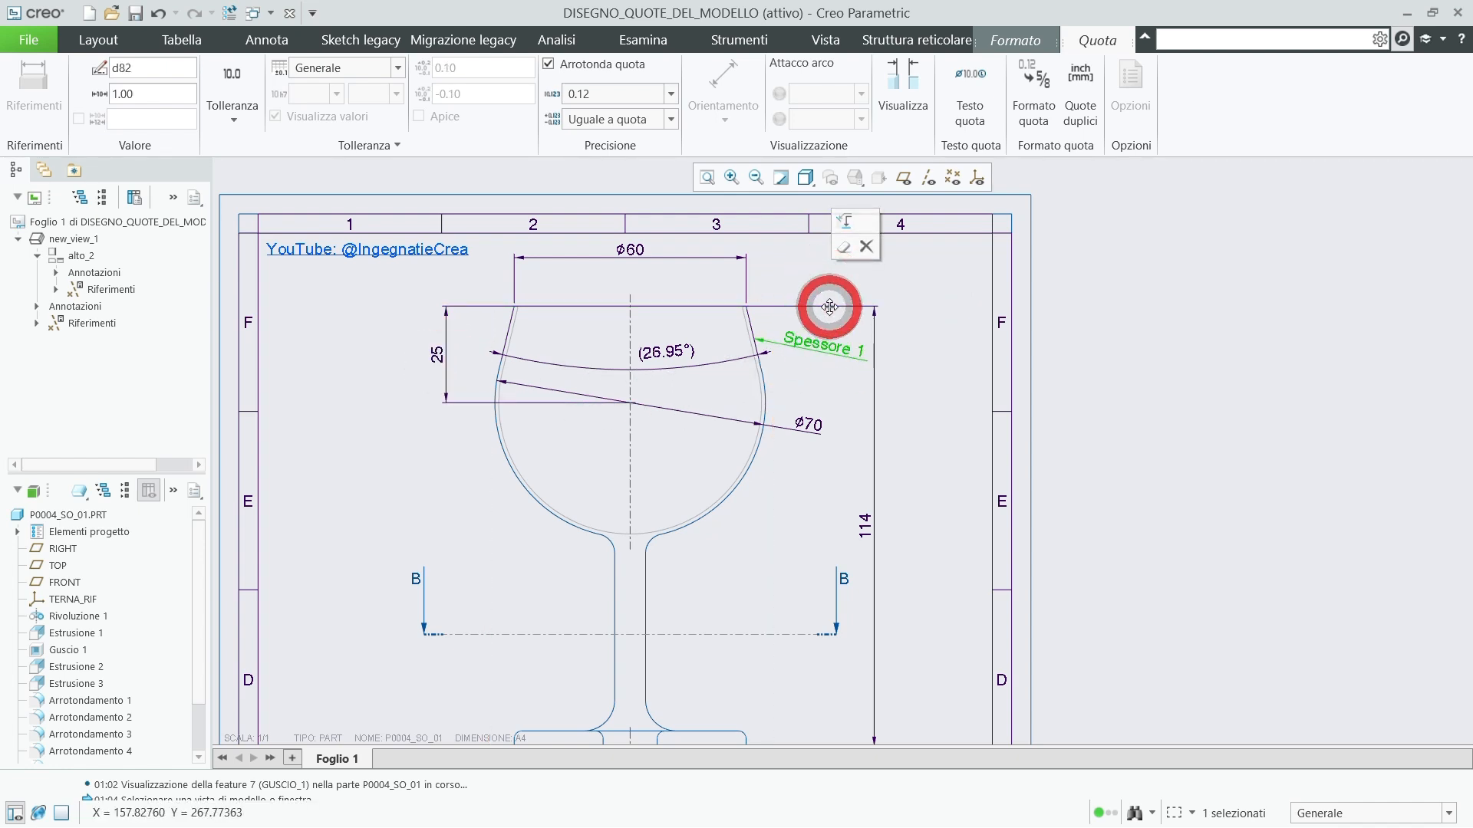
click(932, 322)
scroll(852, 315, up, 3)
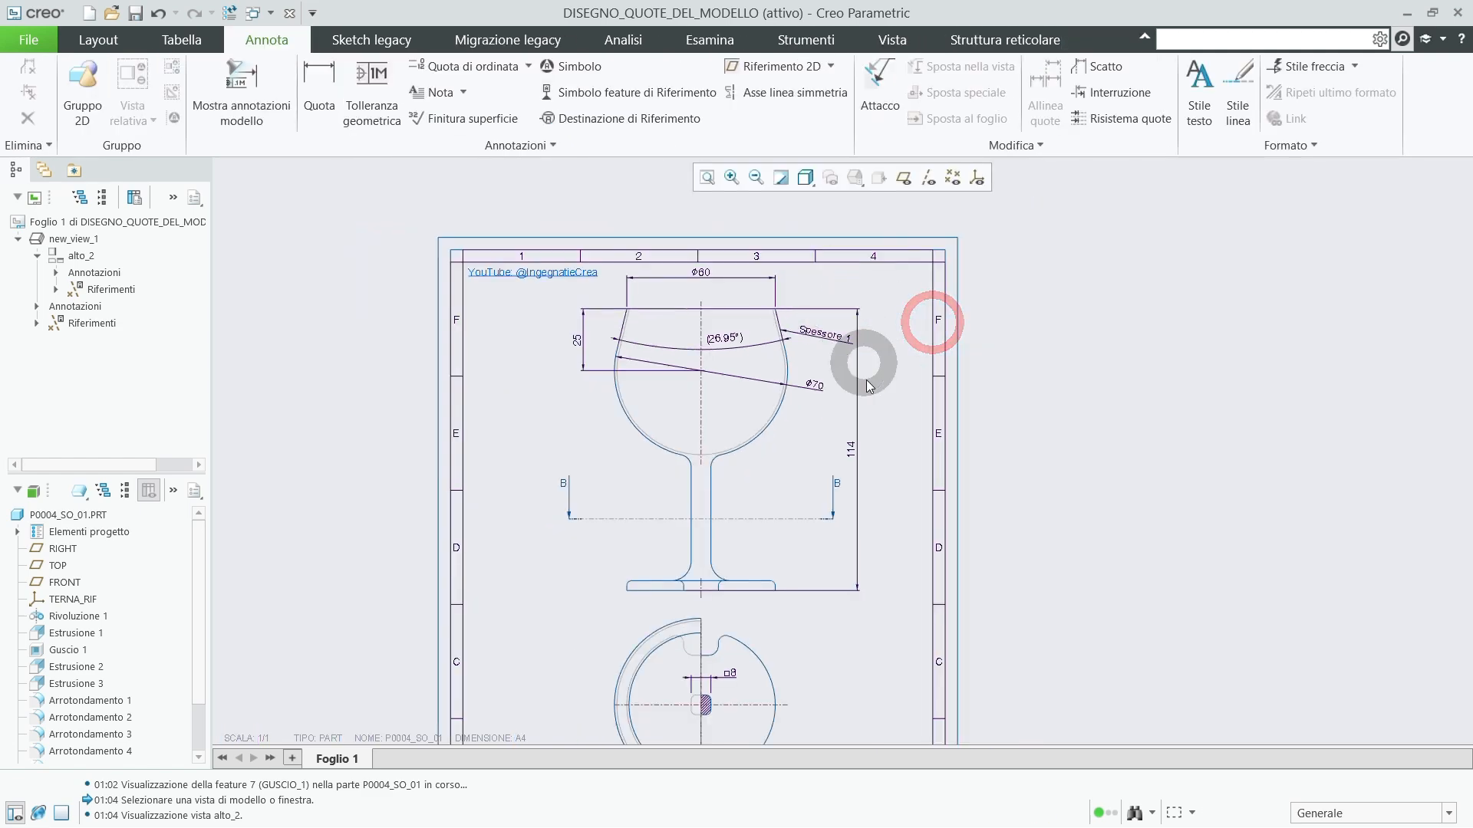
scroll(803, 418, up, 3)
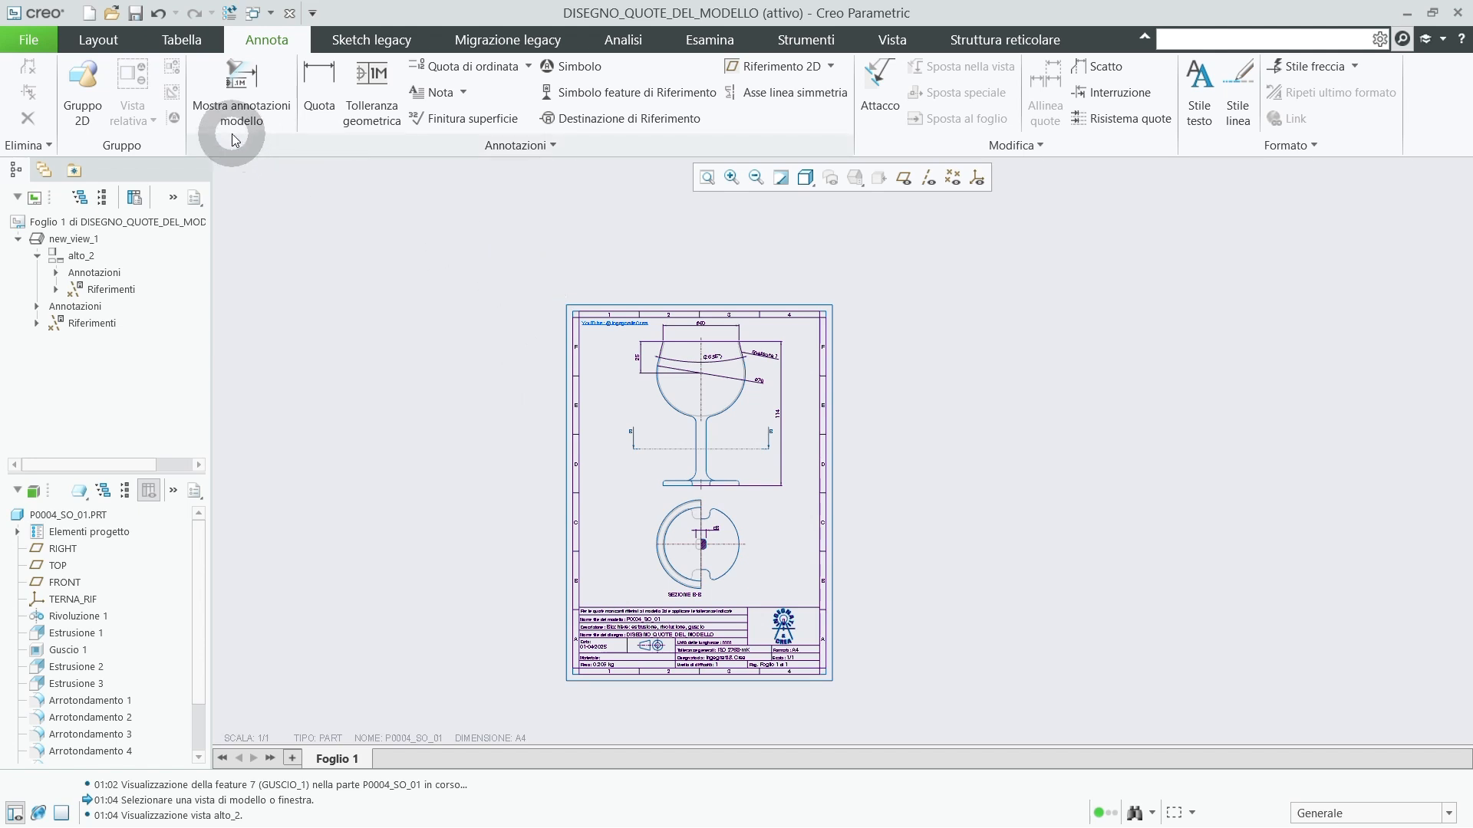
Show all model dimensions of Estrusione 2 in the front view: the base thickness 4 and the base diameter ø60.
click(243, 89)
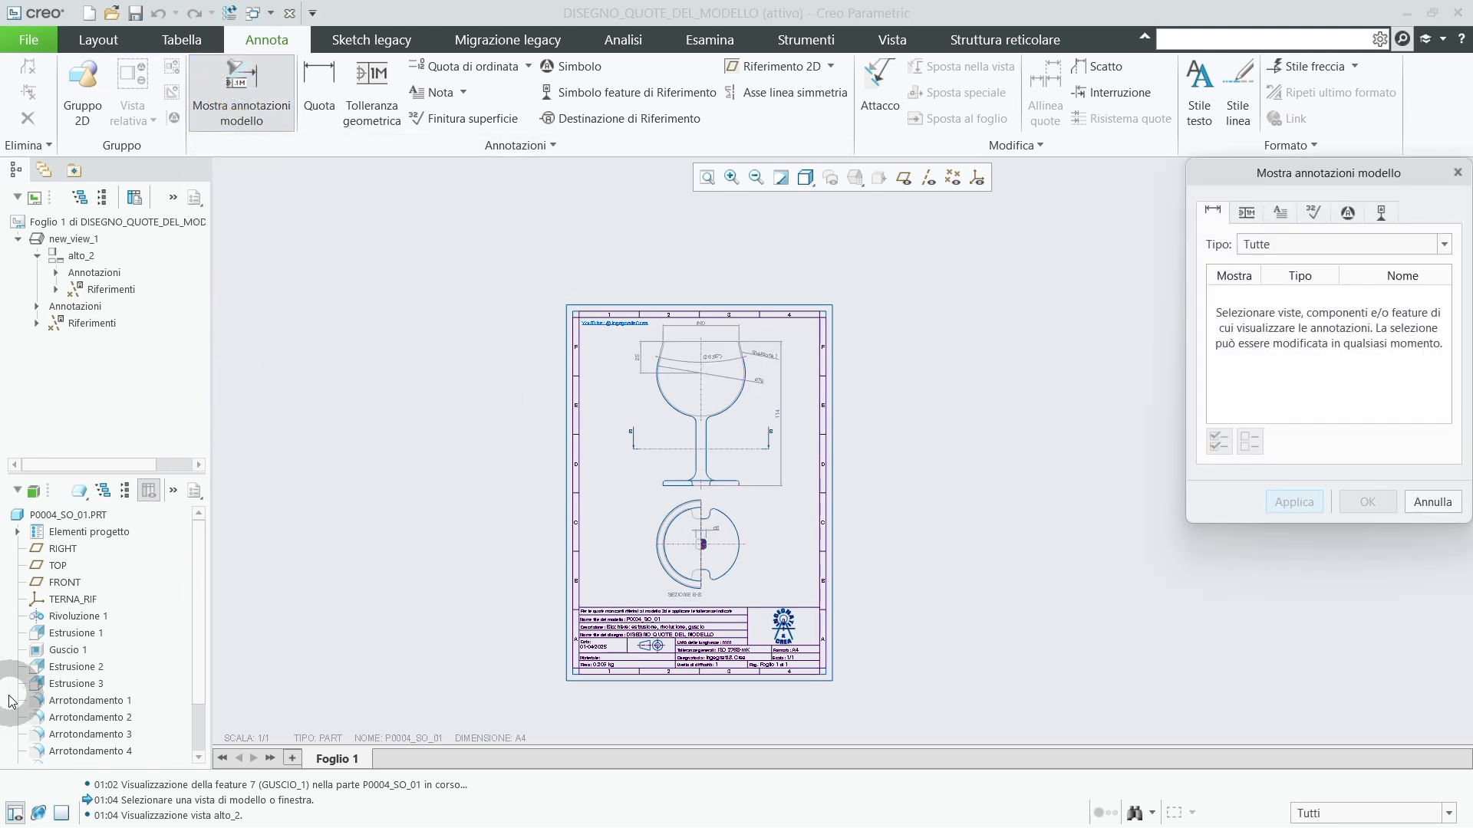
click(76, 666)
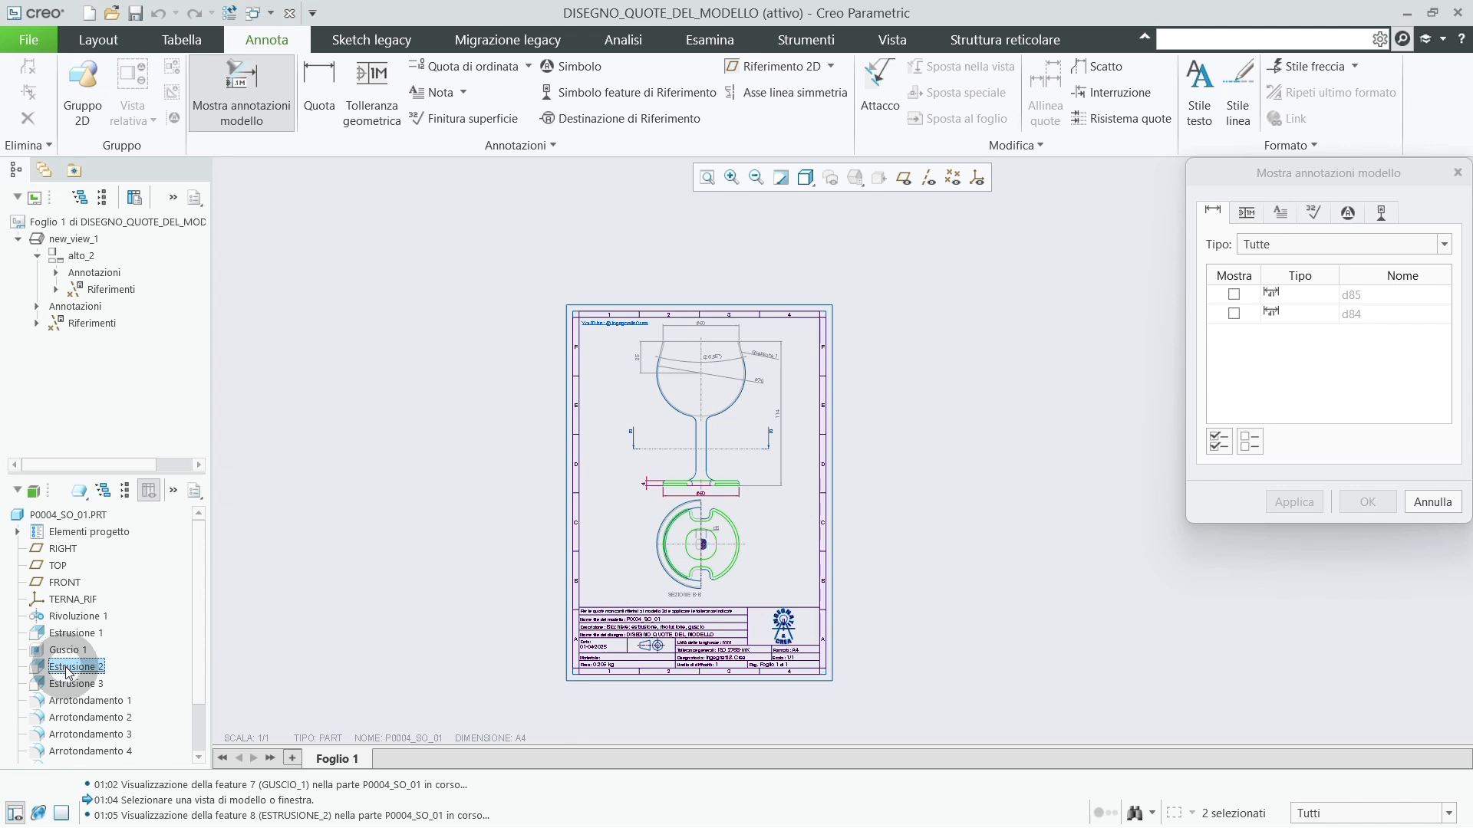
scroll(697, 493, down, 6)
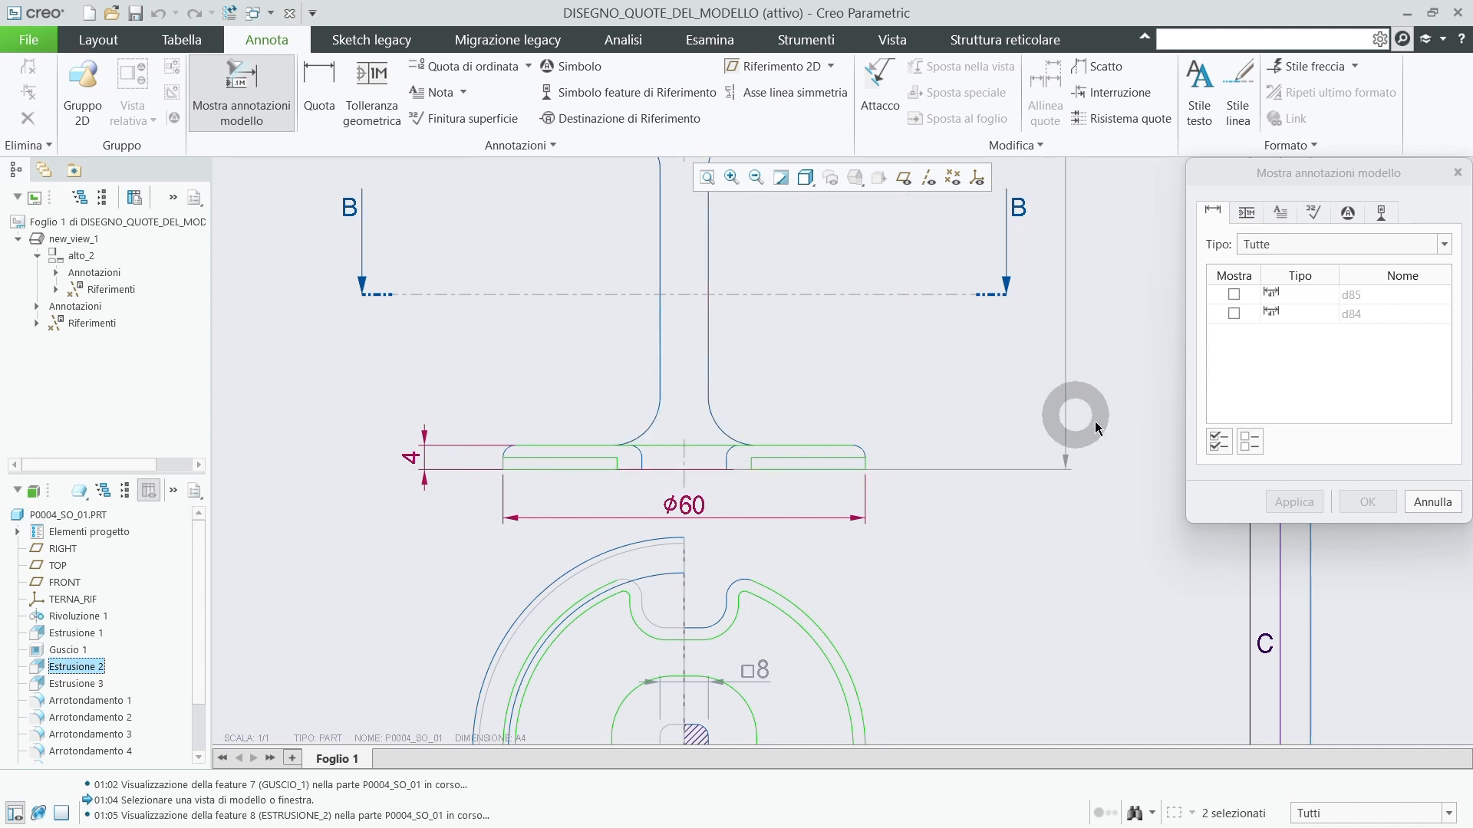
click(1219, 442)
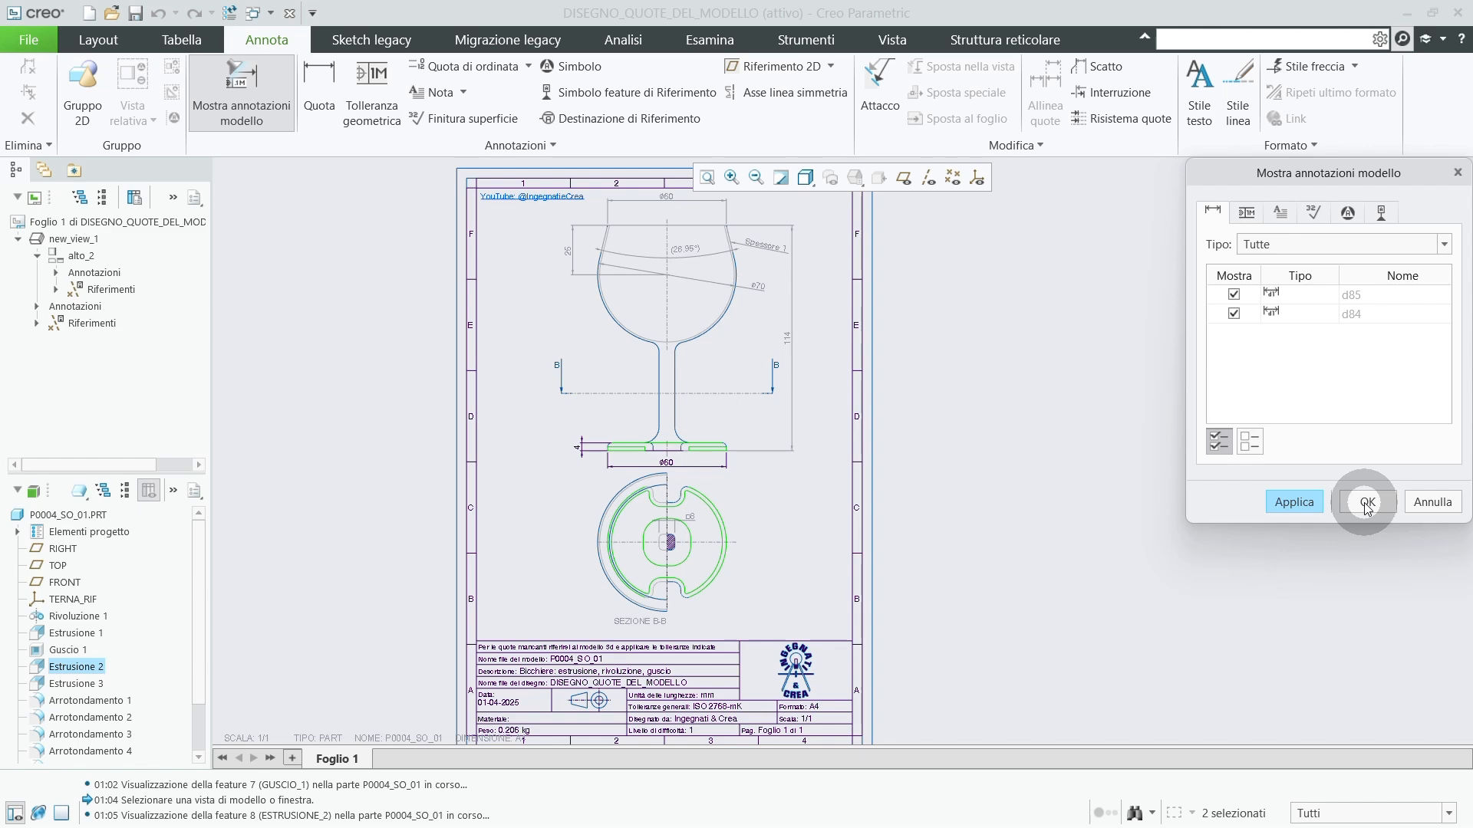
click(1367, 503)
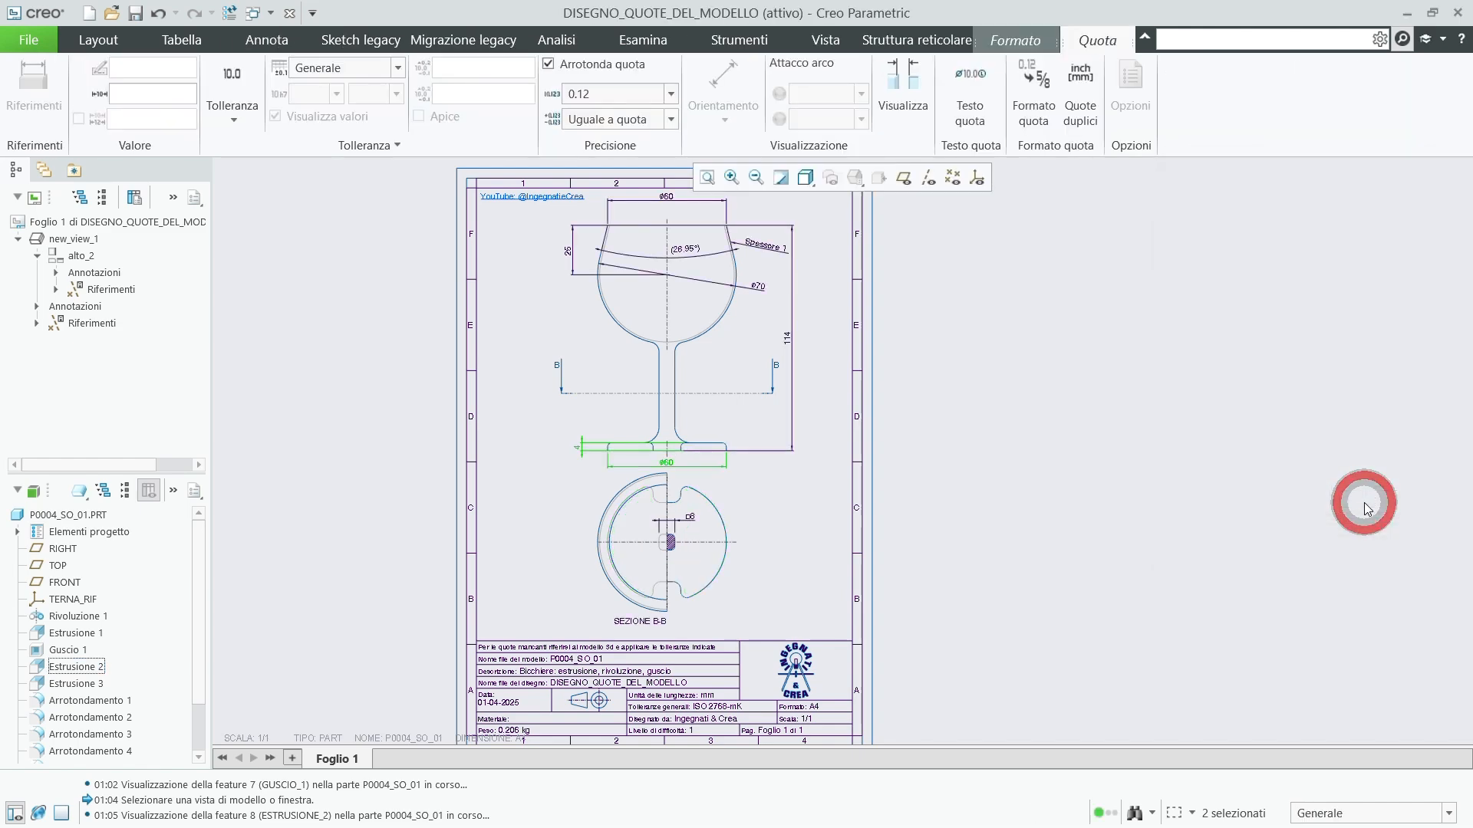
click(1179, 512)
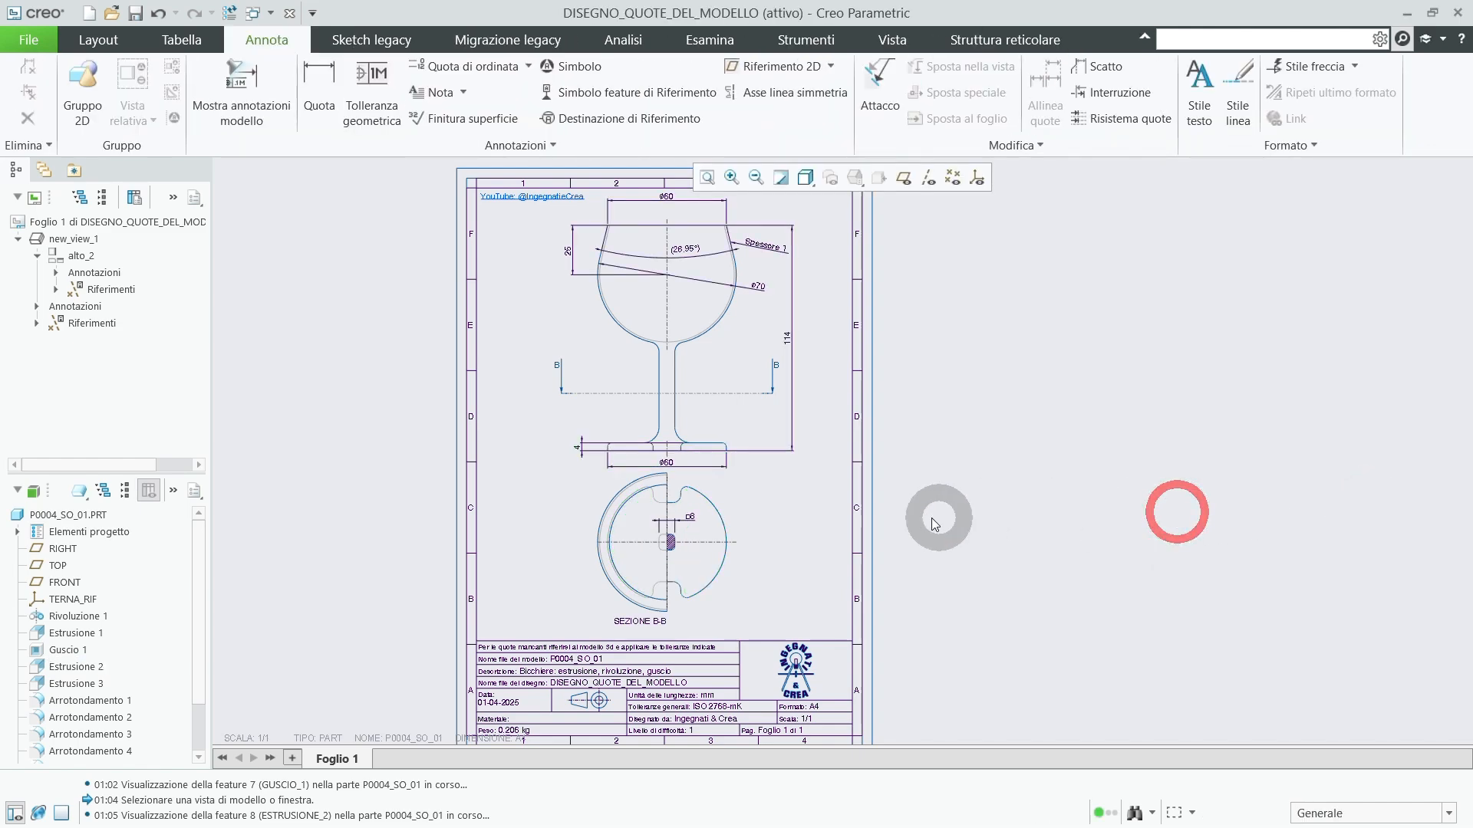
Move the ø60 base diameter dimension to the section B-B view, slanting it with its text outside the circle's upper right.
click(674, 469)
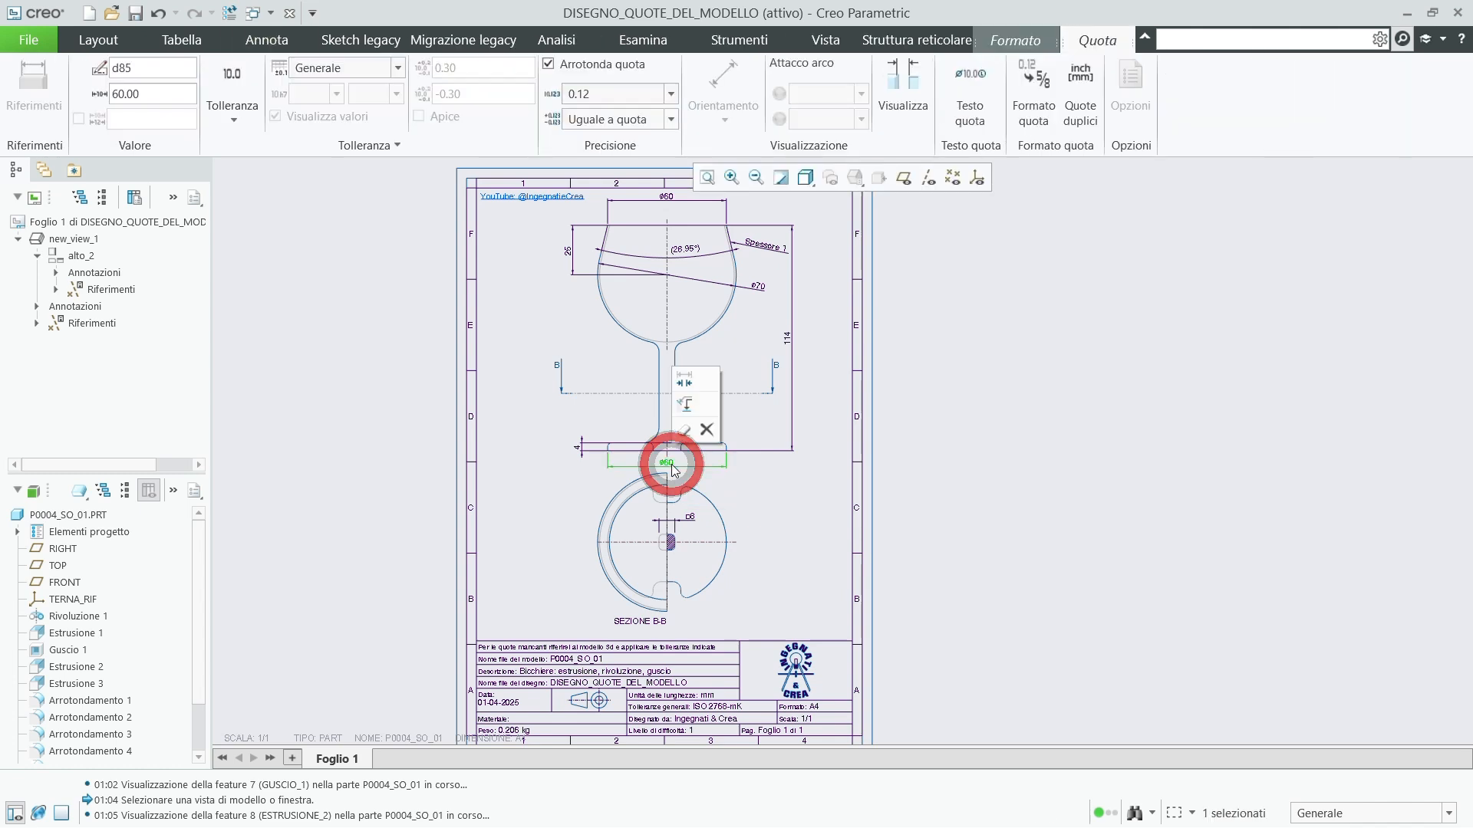
click(685, 407)
click(728, 503)
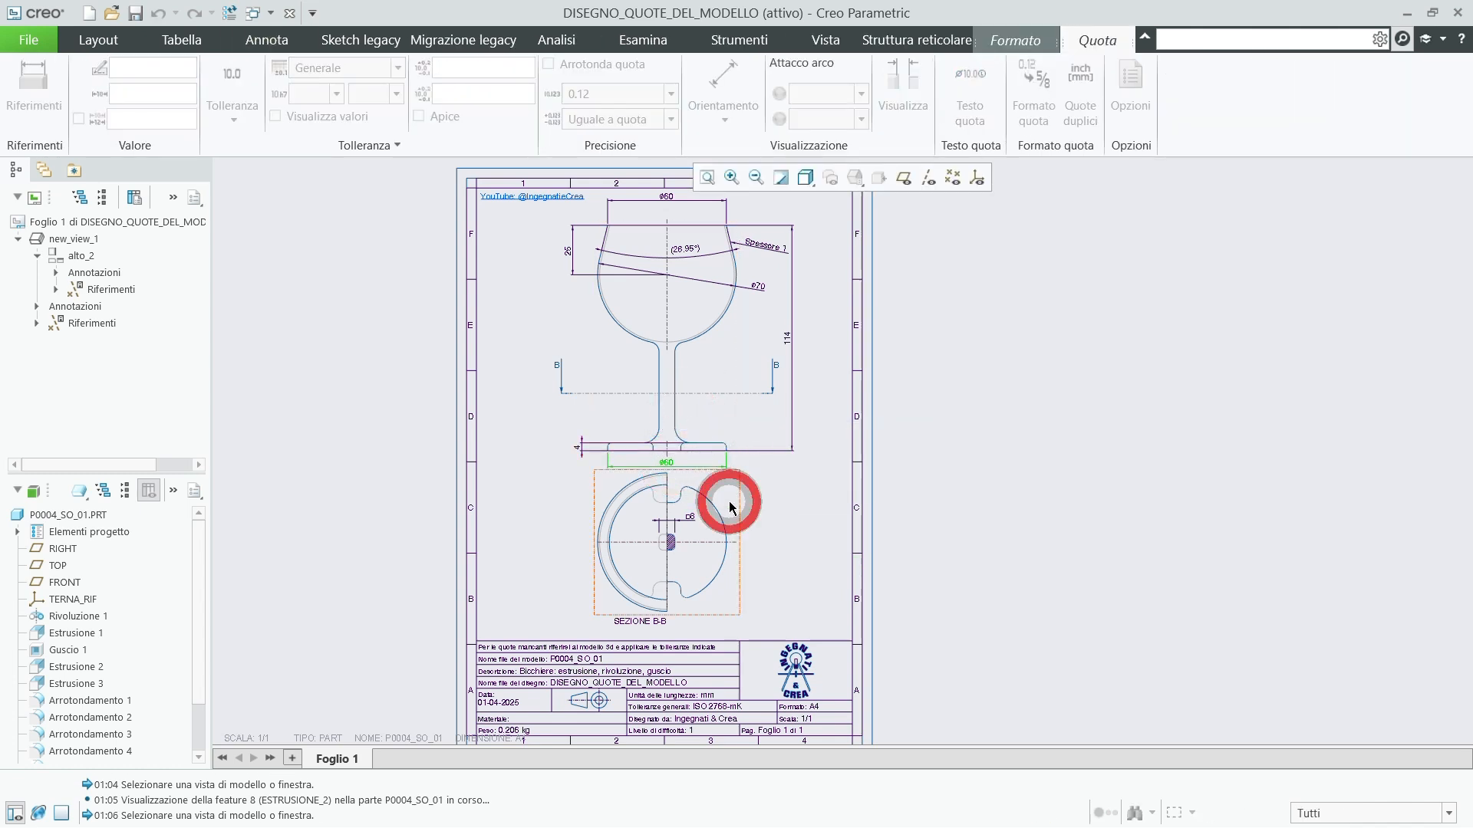
drag(599, 468, 728, 493)
scroll(728, 494, down, 5)
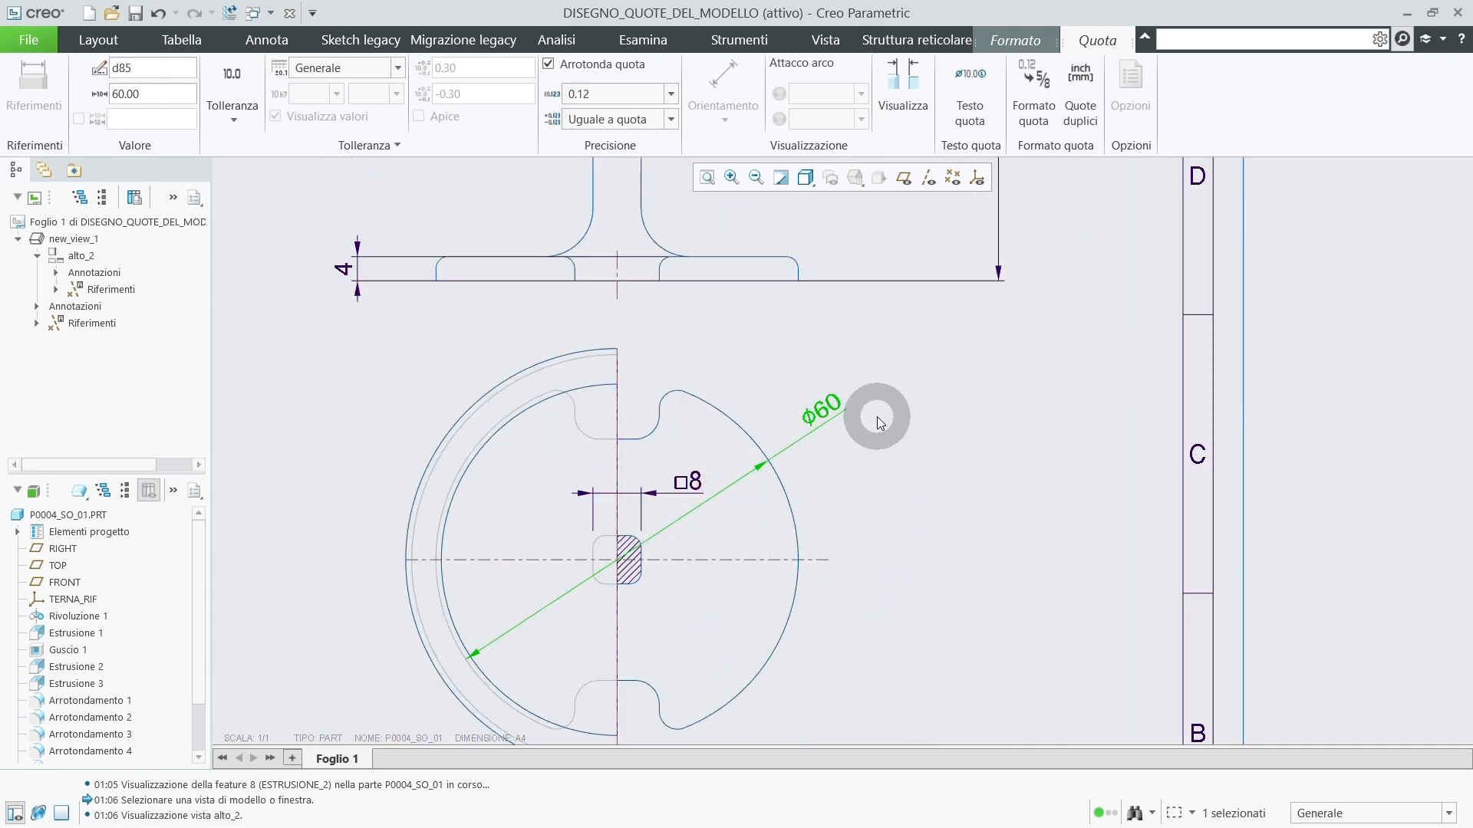
Flip the arrow direction of the ø60 dimension until only one outside arrow points at the base circle.
click(903, 83)
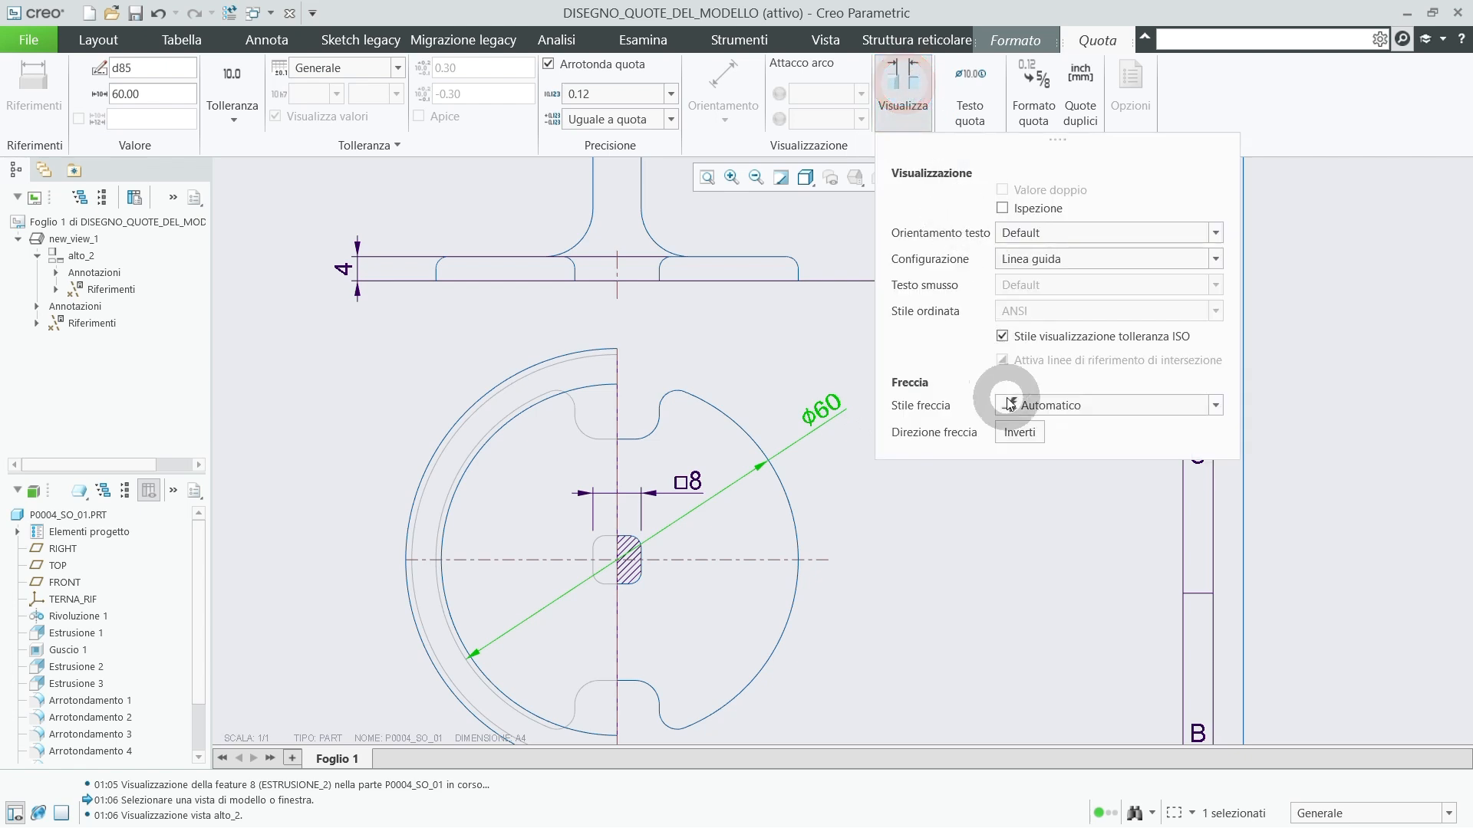
click(1018, 433)
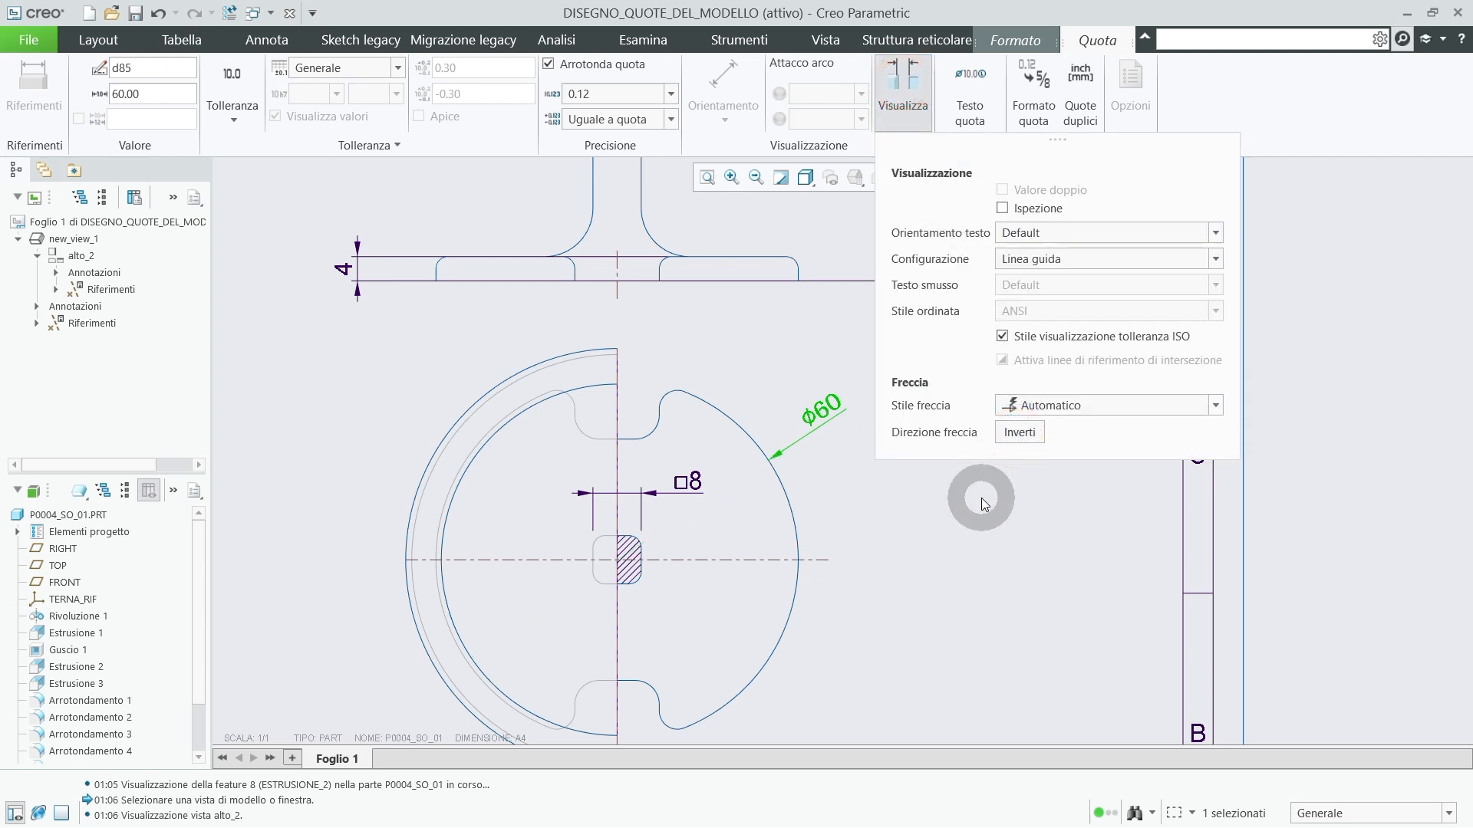
click(1017, 434)
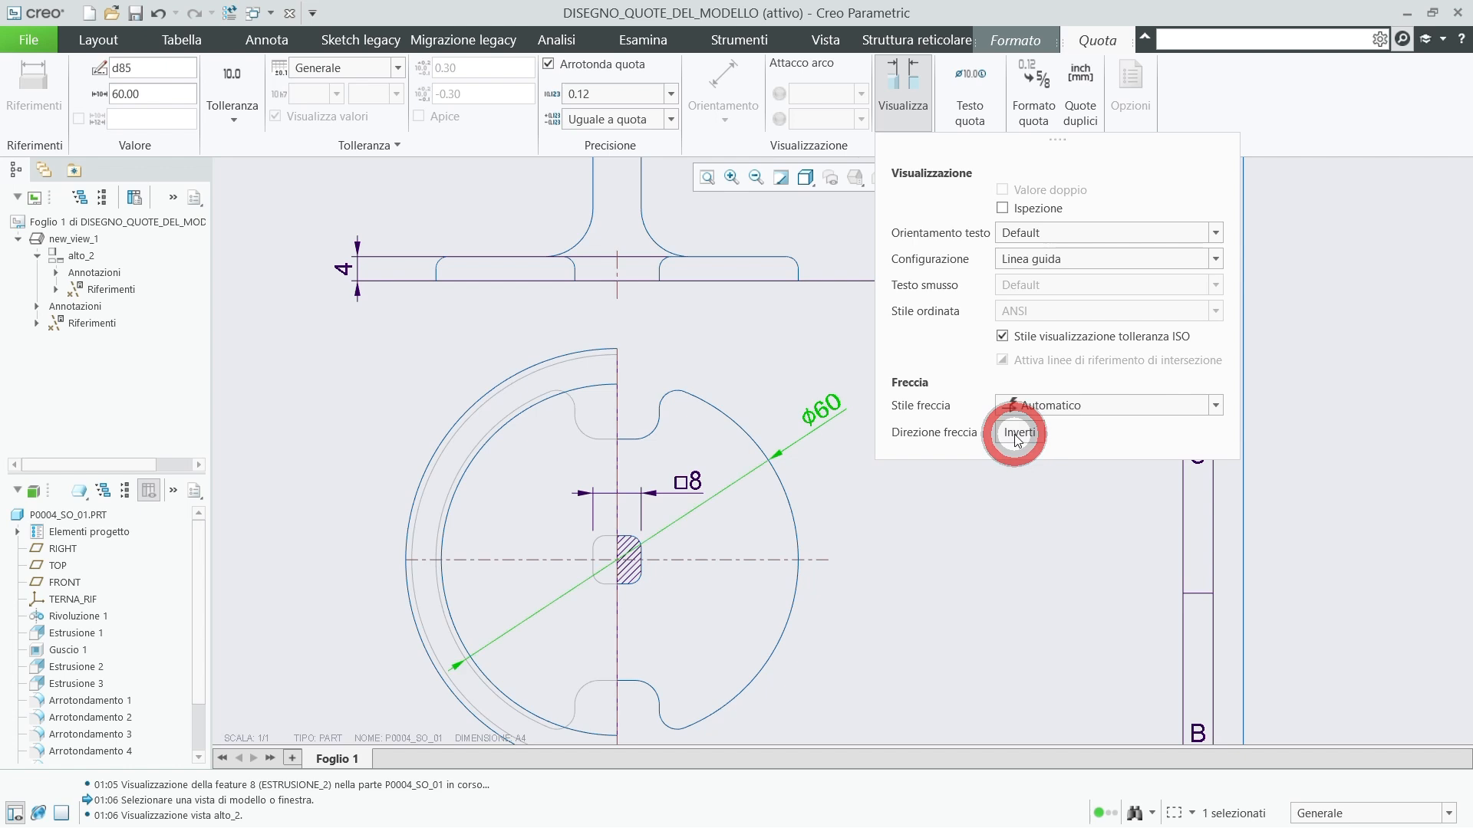
click(1018, 434)
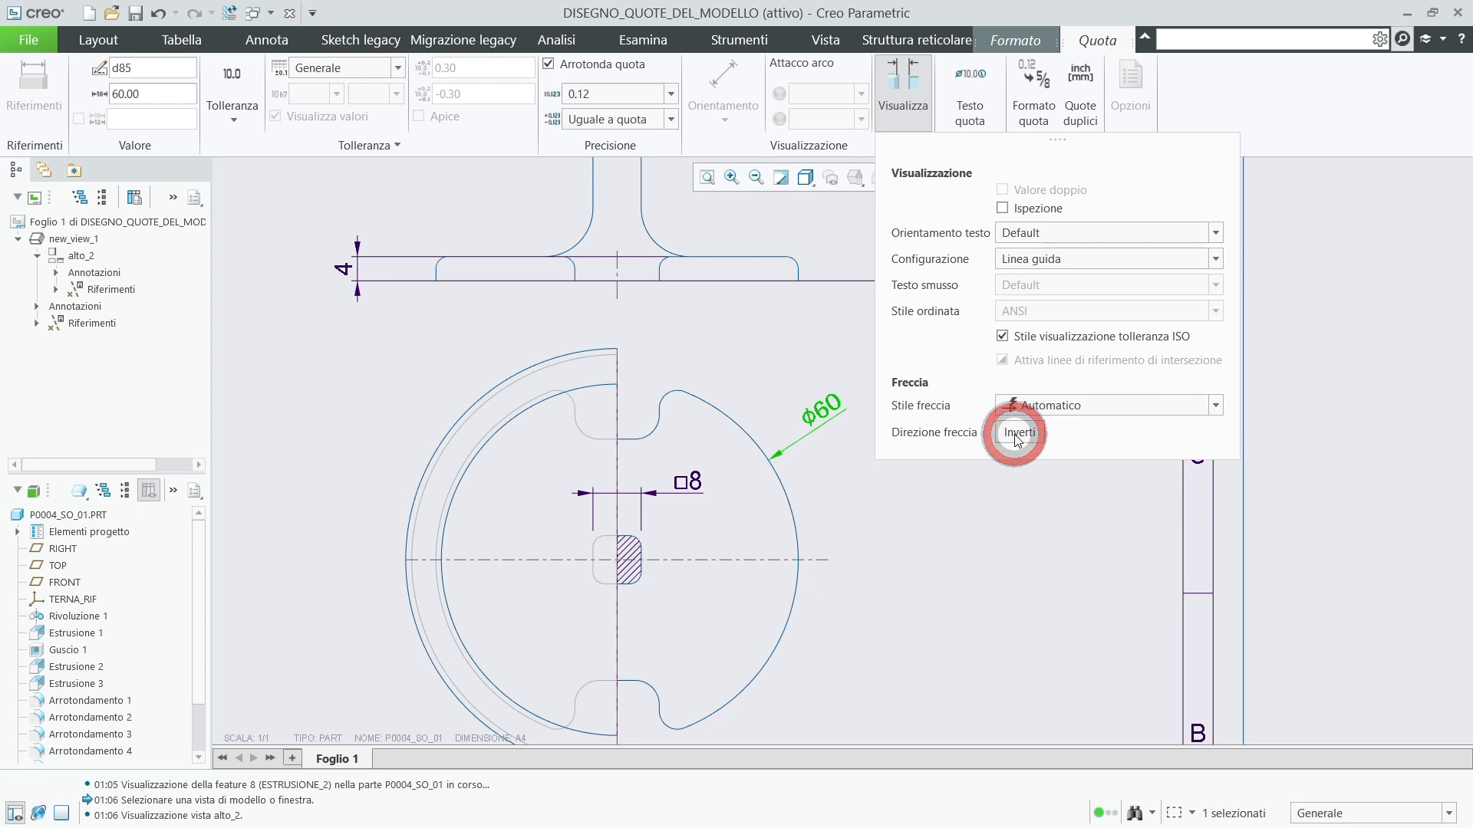
click(973, 519)
scroll(908, 506, up, 3)
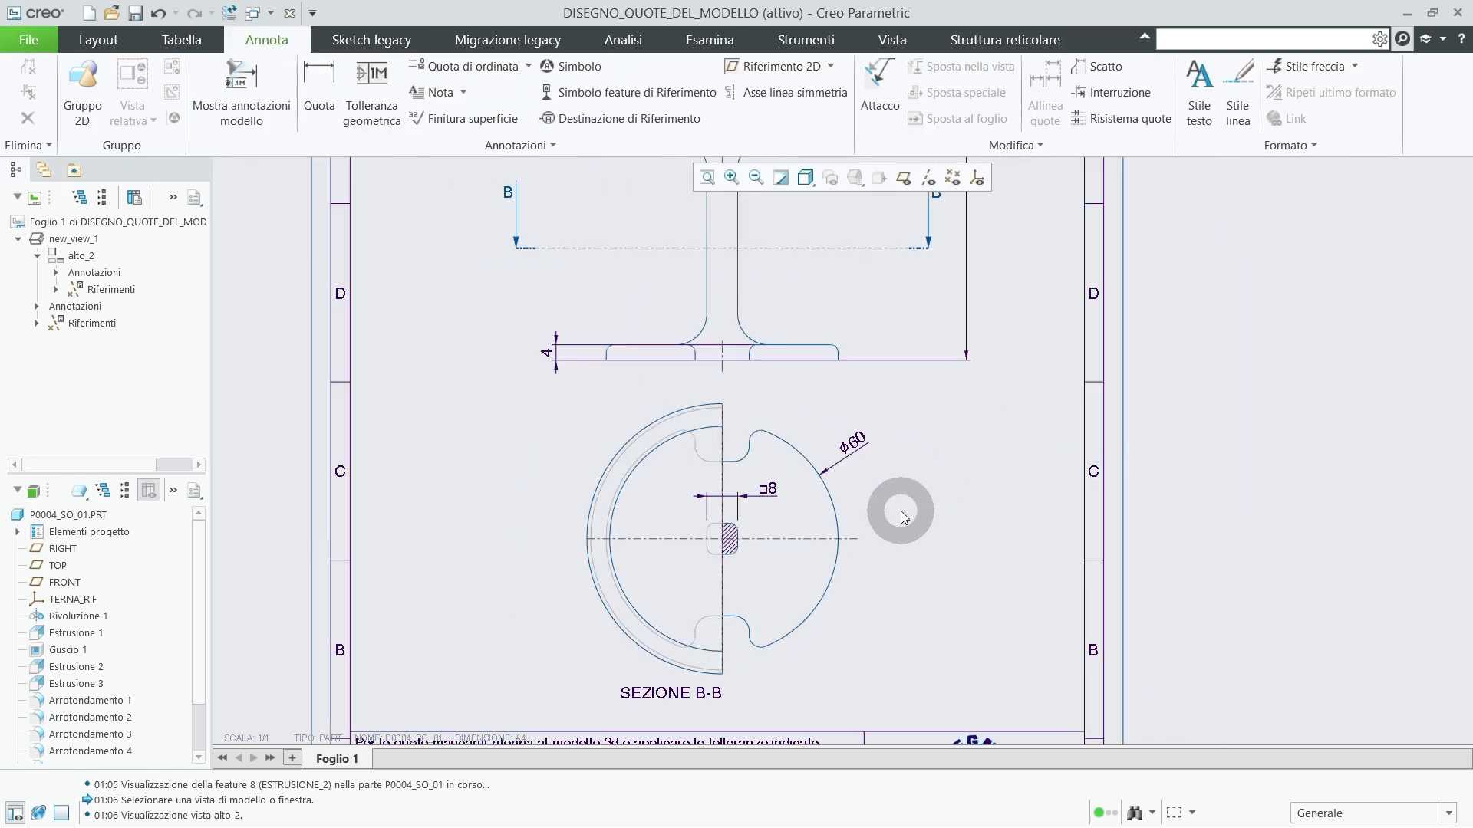
Show the dimensions of Estrusione 3 by view in the section B-B view.
click(82, 685)
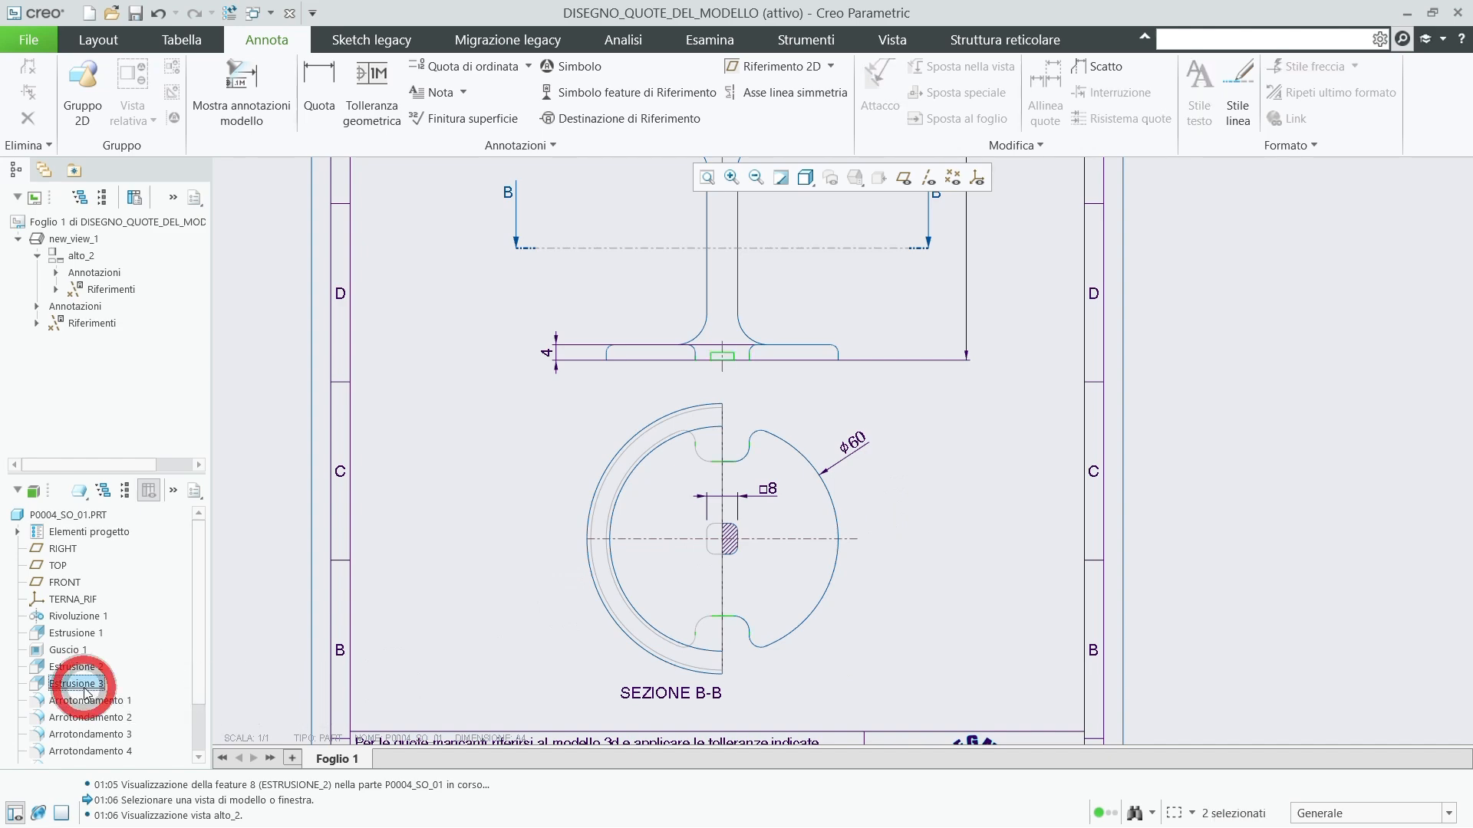
scroll(405, 577, up, 3)
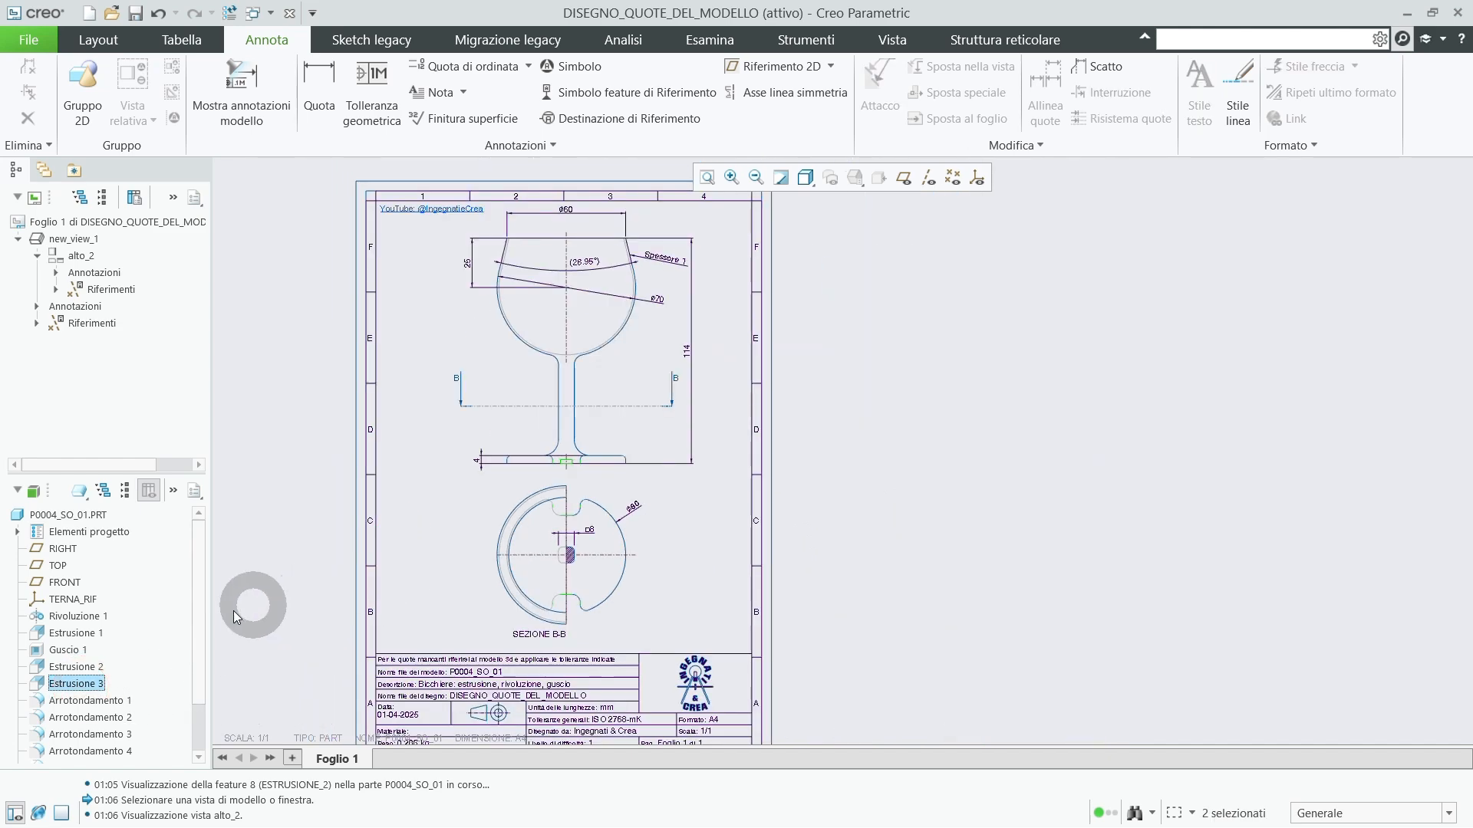
click(91, 668)
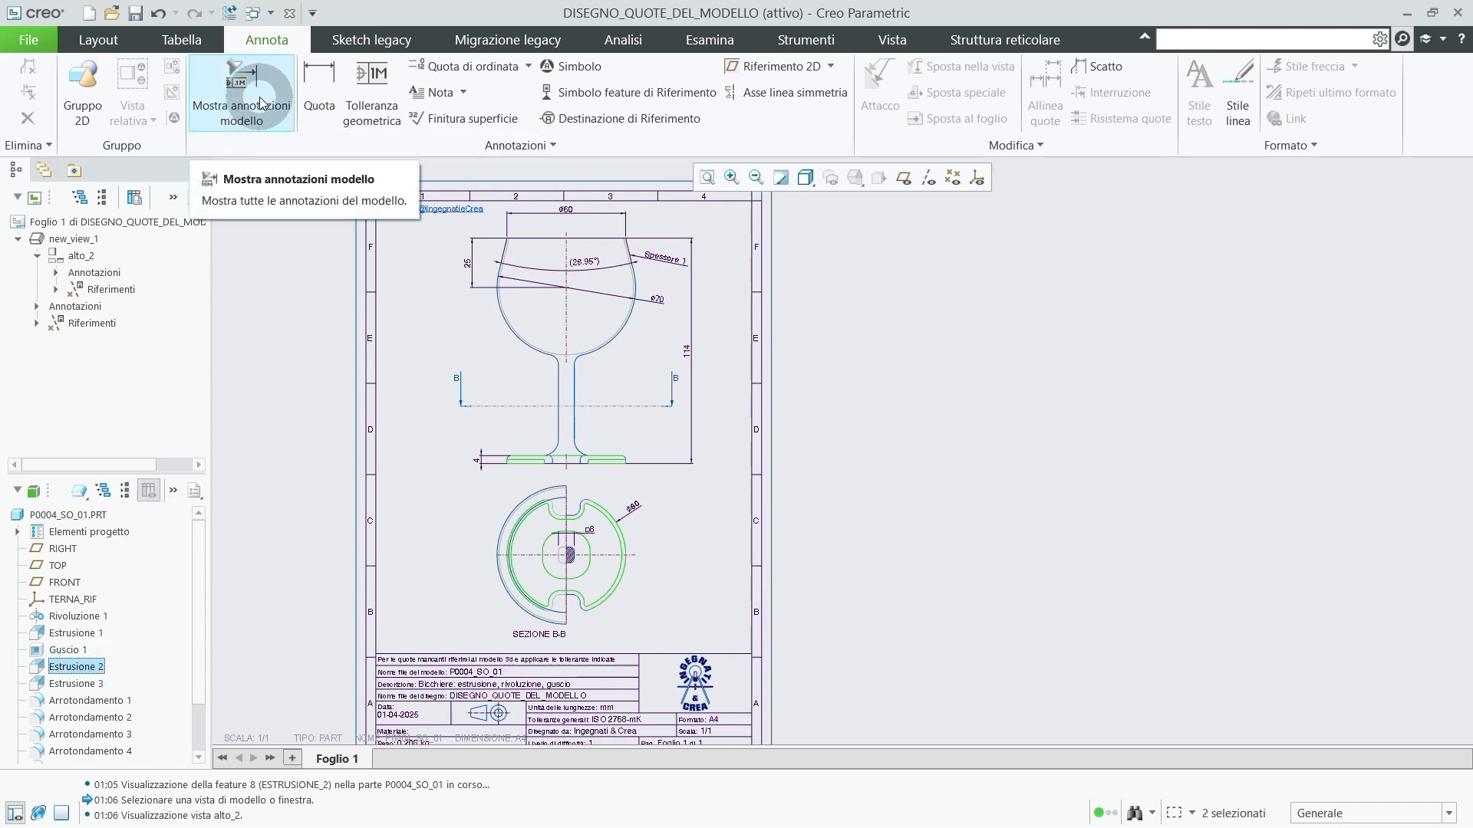
click(256, 494)
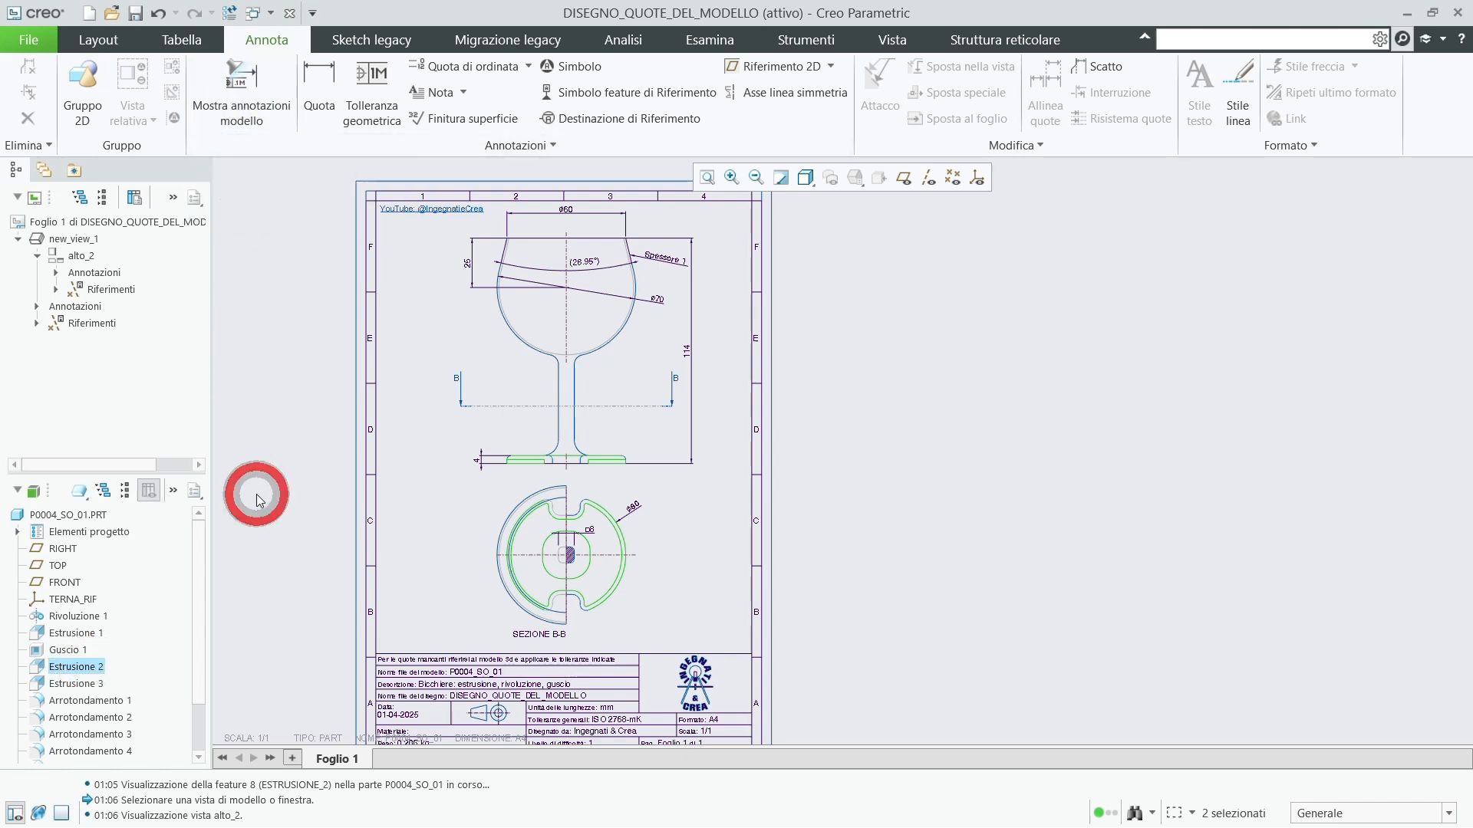
click(86, 685)
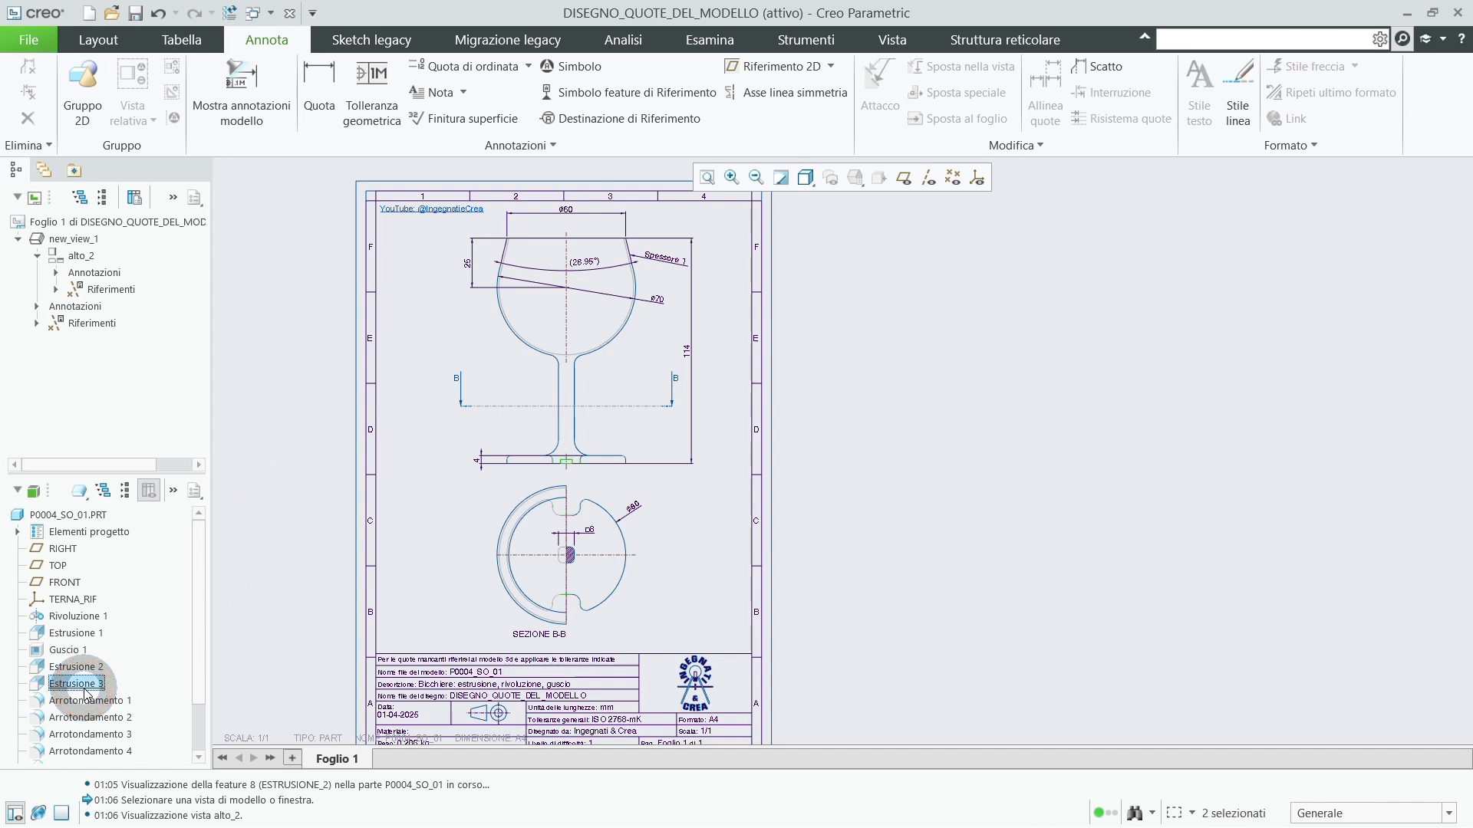
right_click(86, 693)
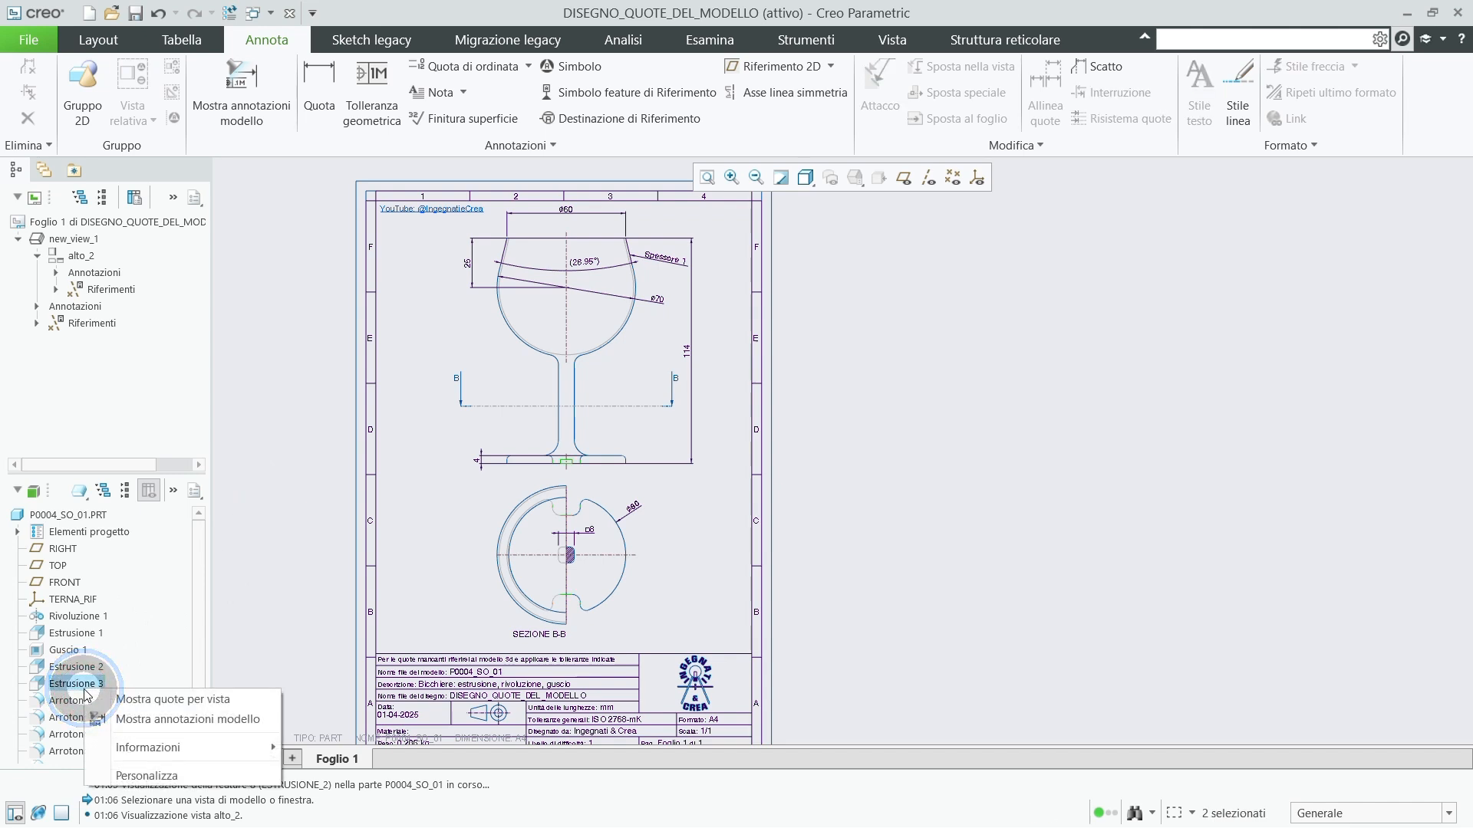
click(202, 701)
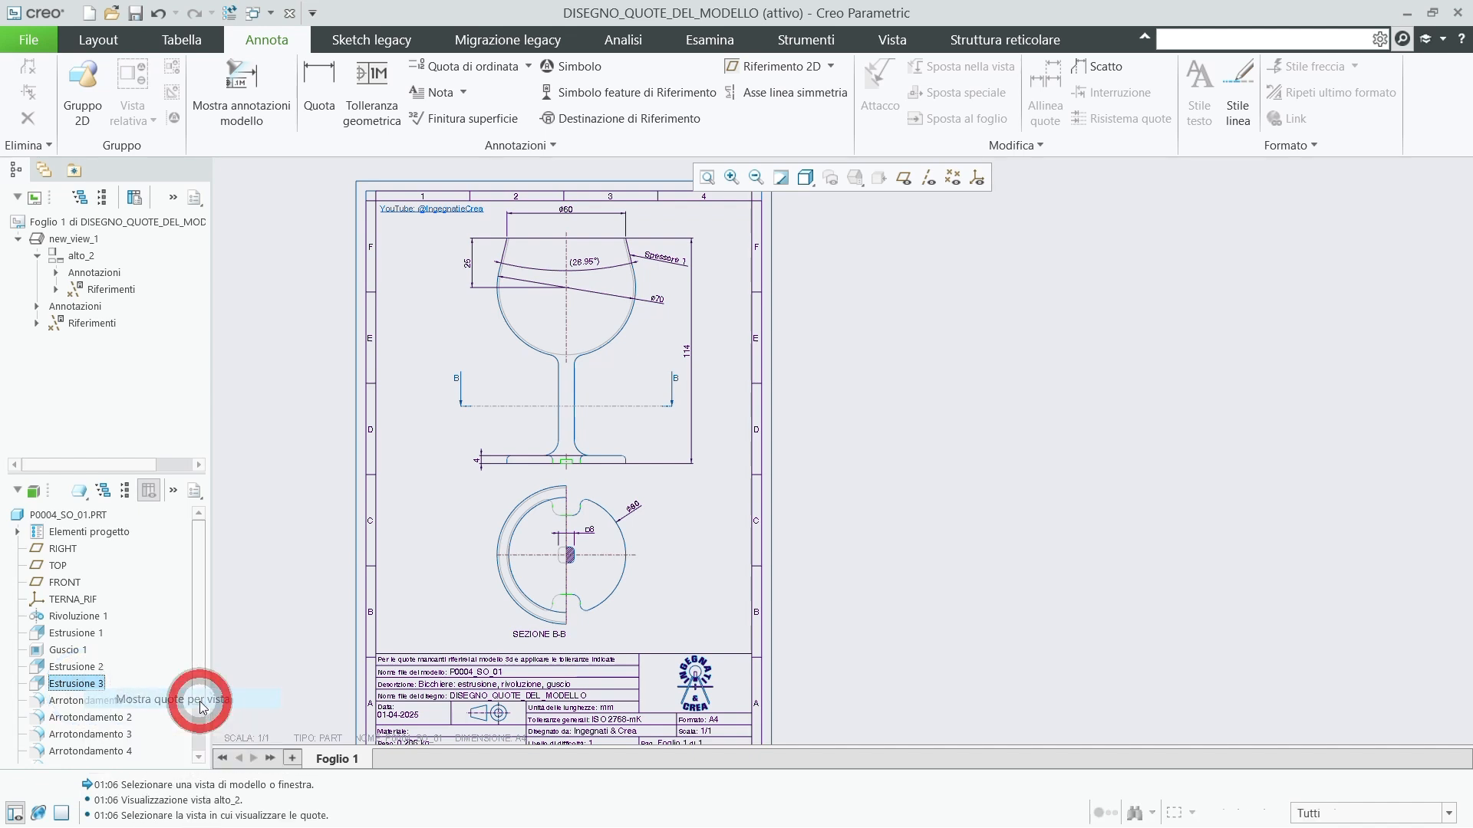
click(641, 601)
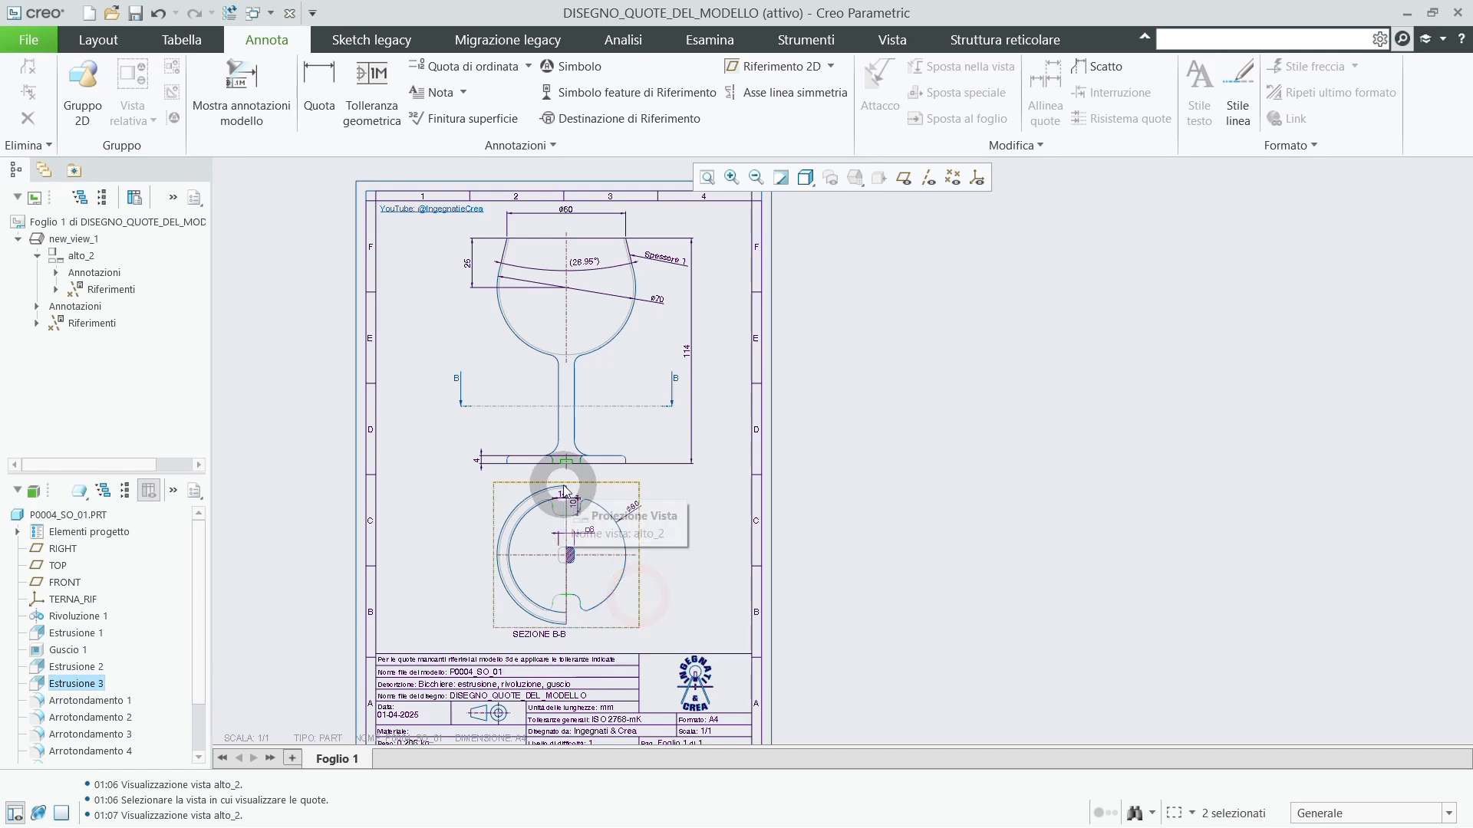
Move the 14 notch width dimension above the section B-B view, centred over the upper notch.
scroll(565, 489, up, 1)
scroll(565, 491, up, 3)
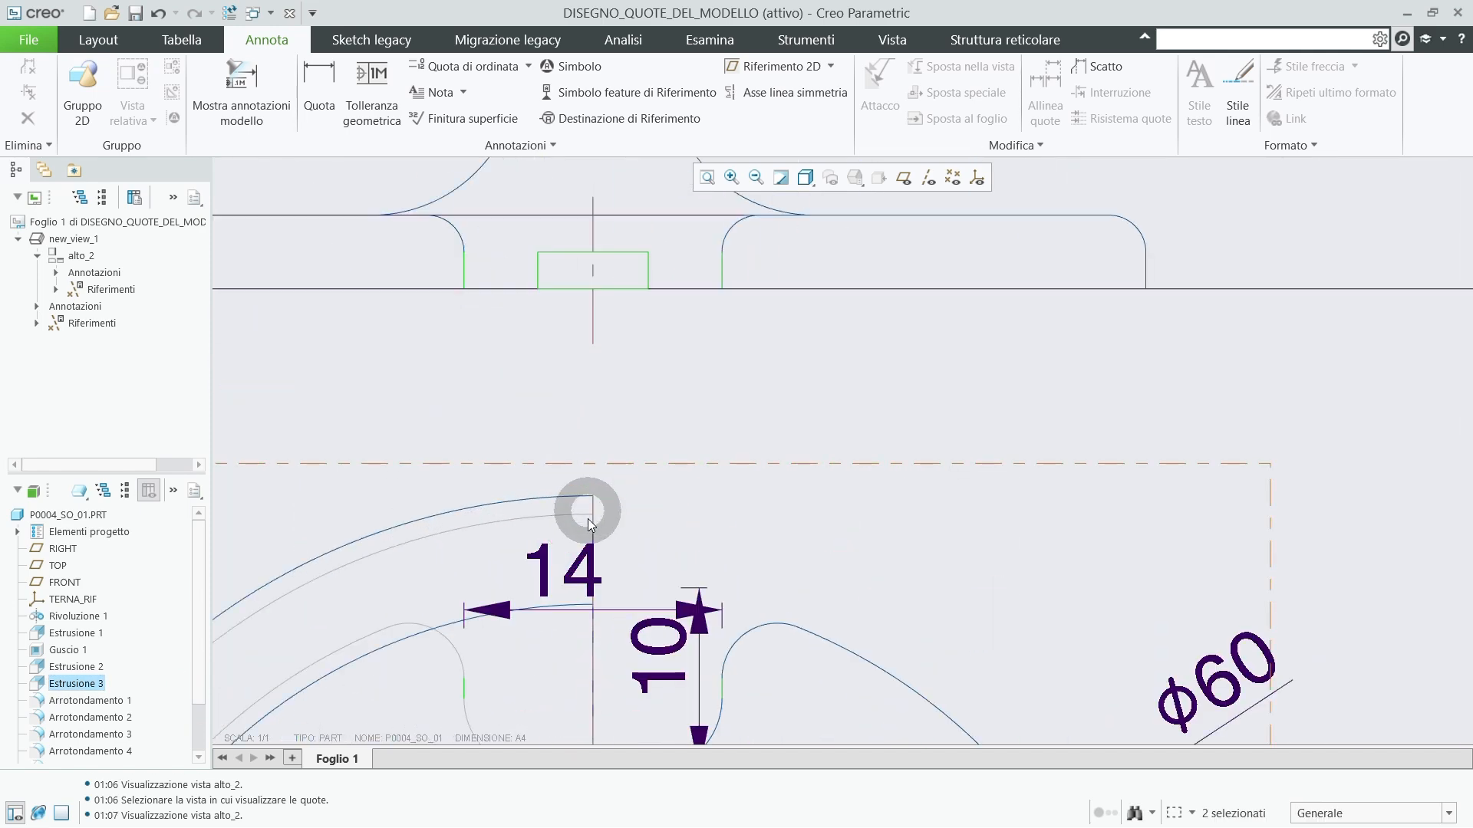
click(564, 565)
drag(564, 566, 591, 374)
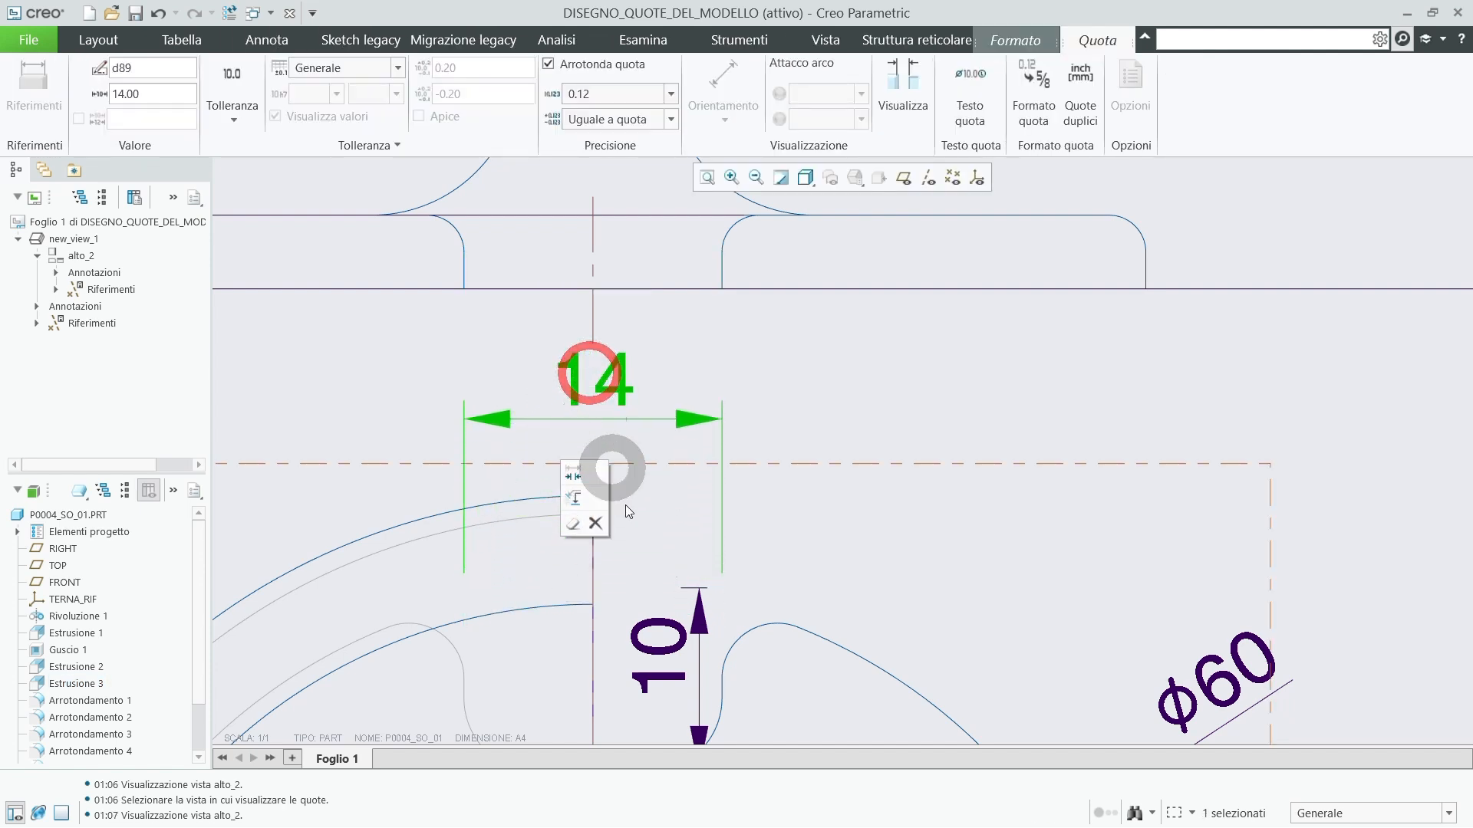
scroll(599, 565, down, 5)
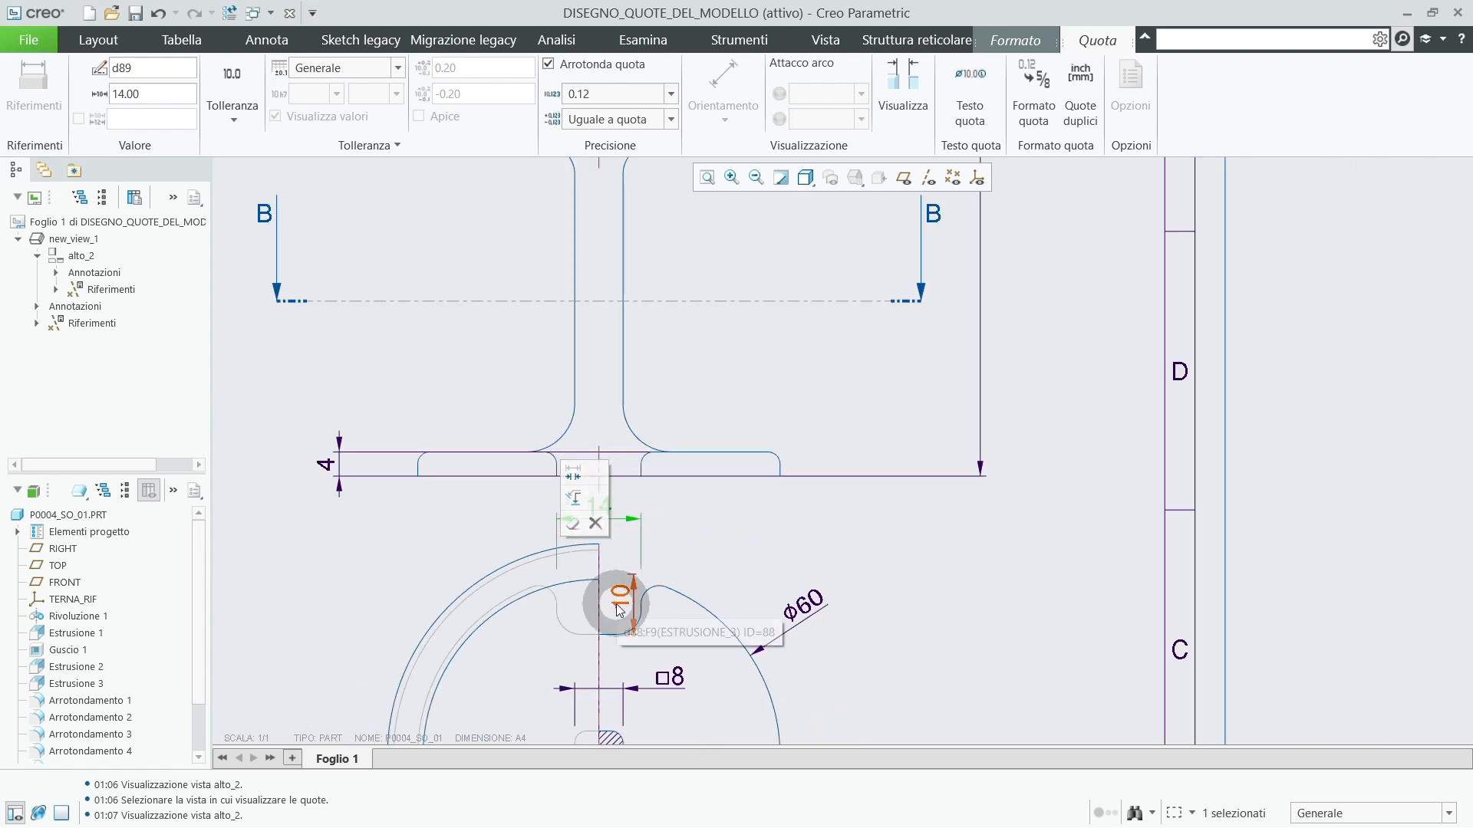
Move the 10 notch depth dimension to the left side of the section B-B view, outside the circle.
click(620, 599)
drag(620, 599, 328, 606)
click(971, 526)
scroll(871, 600, up, 2)
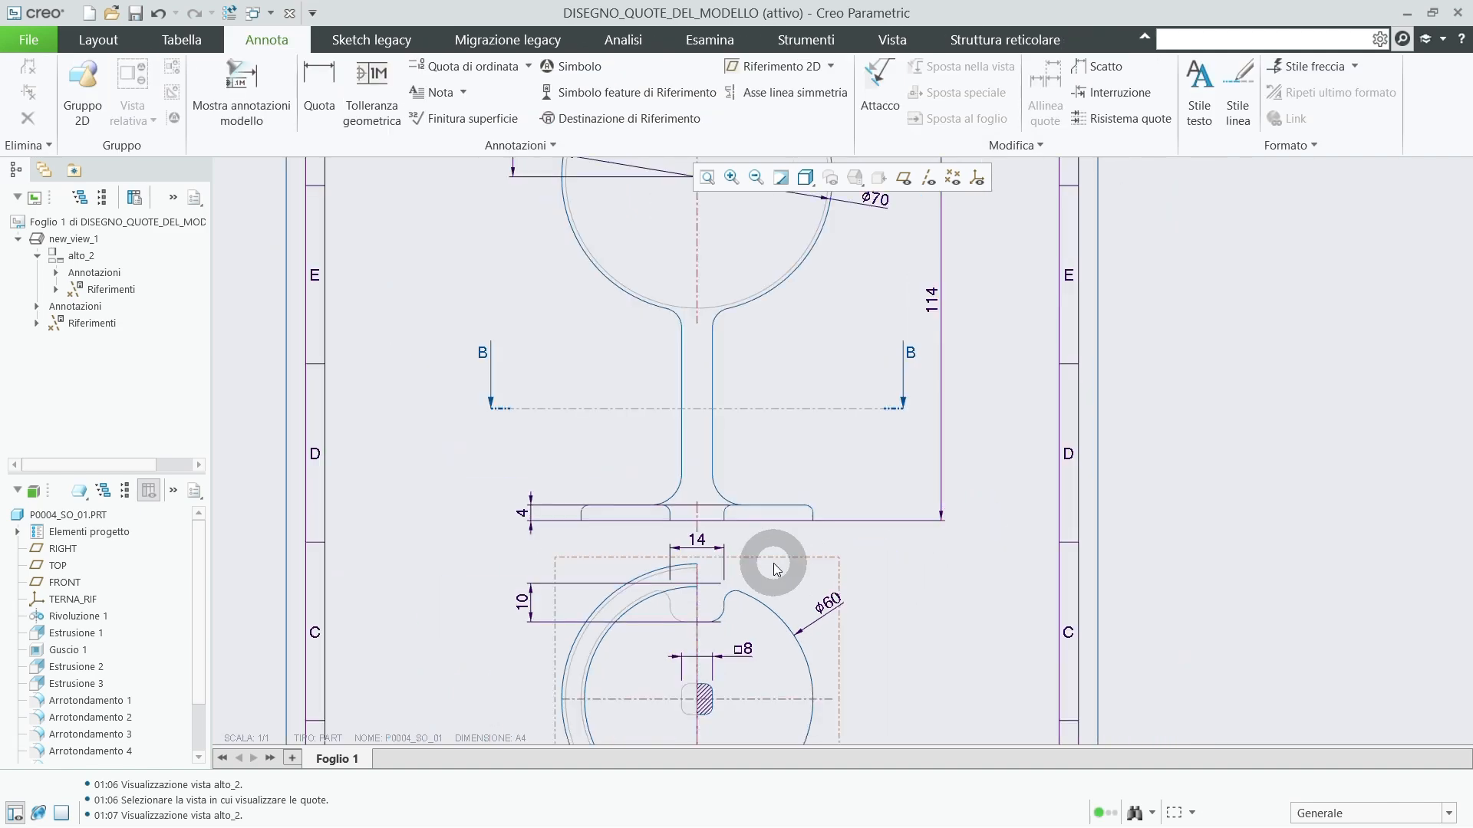
scroll(619, 566, up, 1)
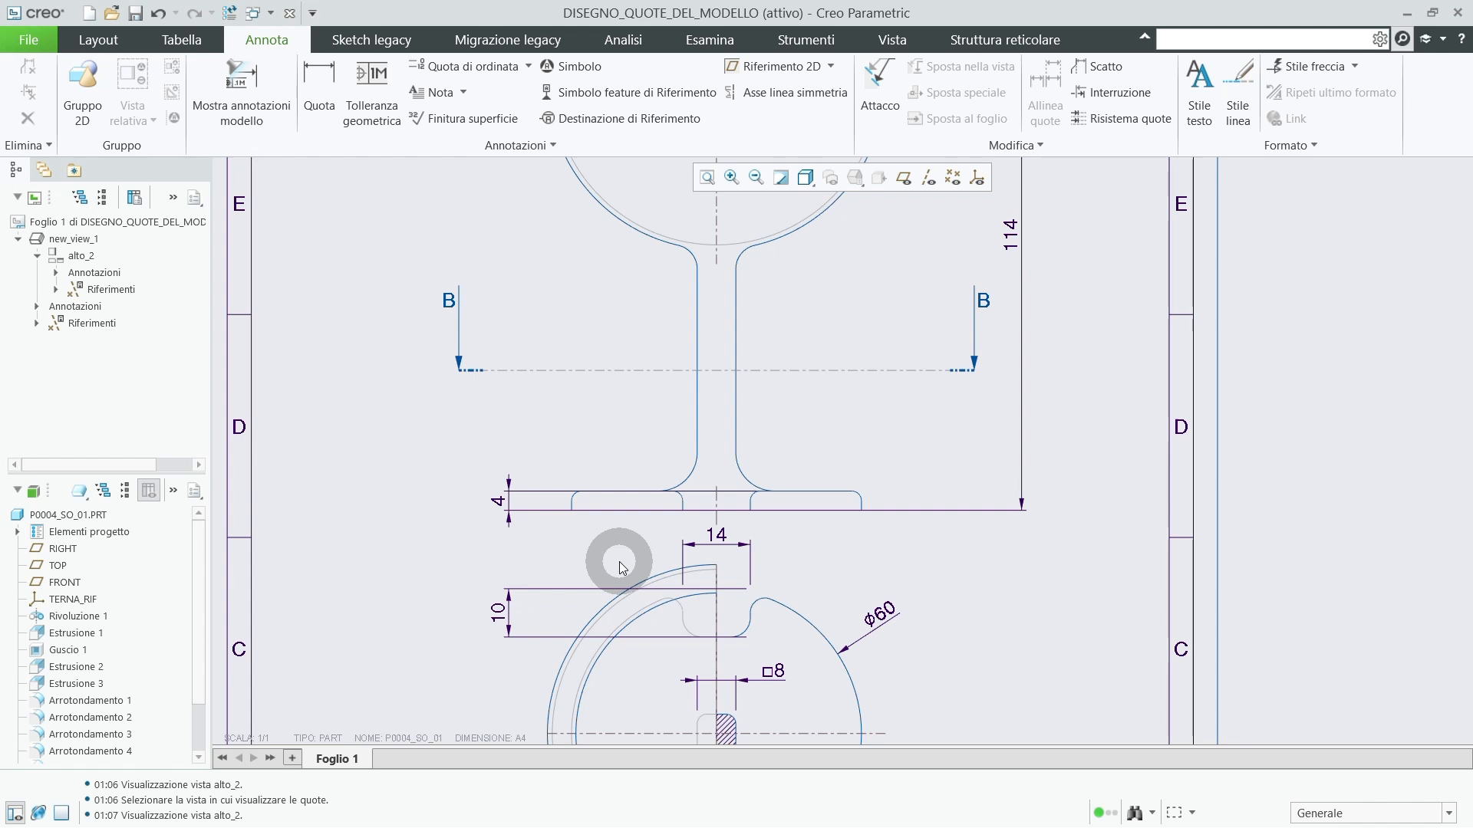
click(711, 546)
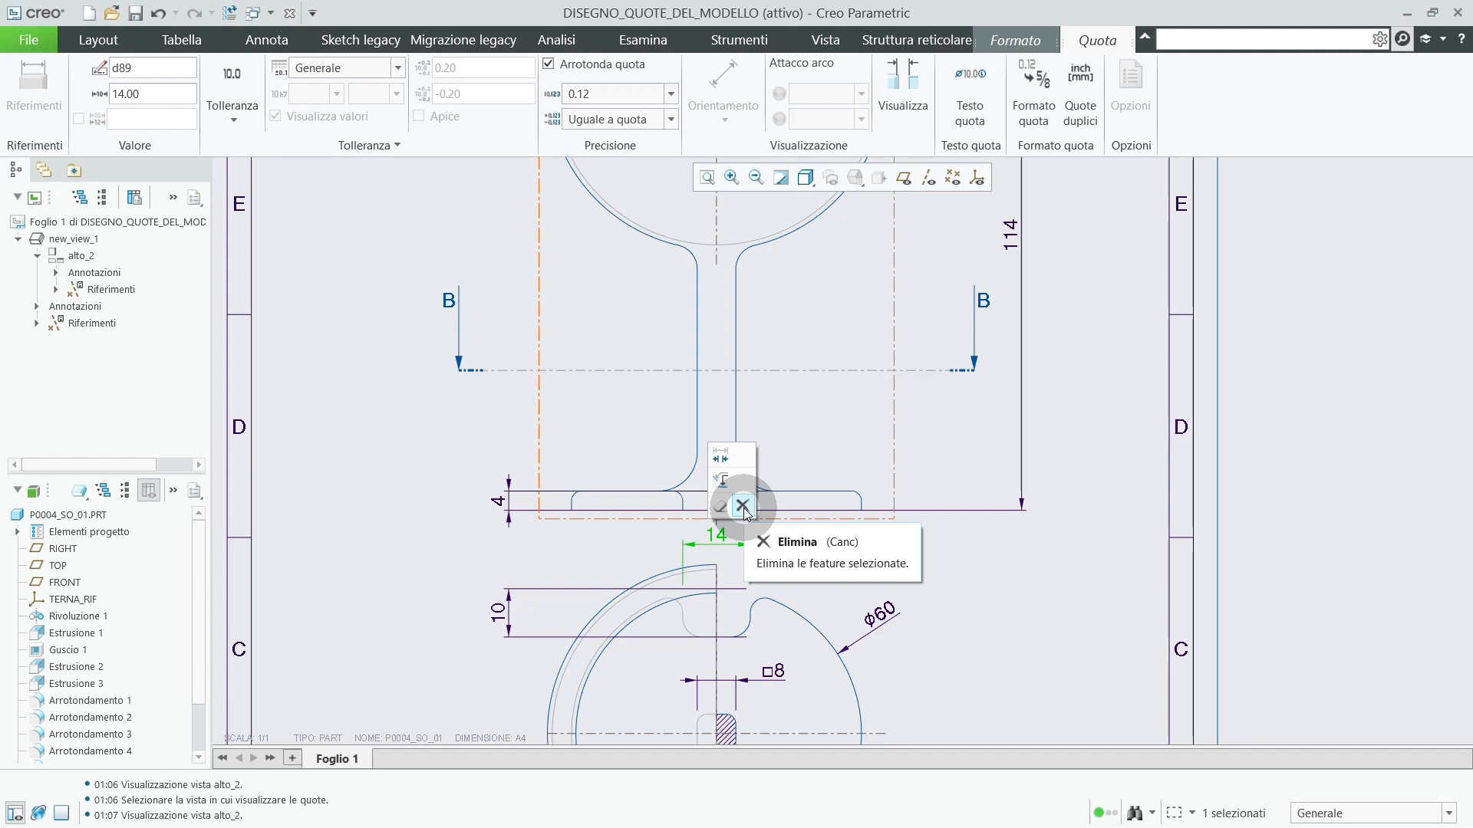
click(743, 506)
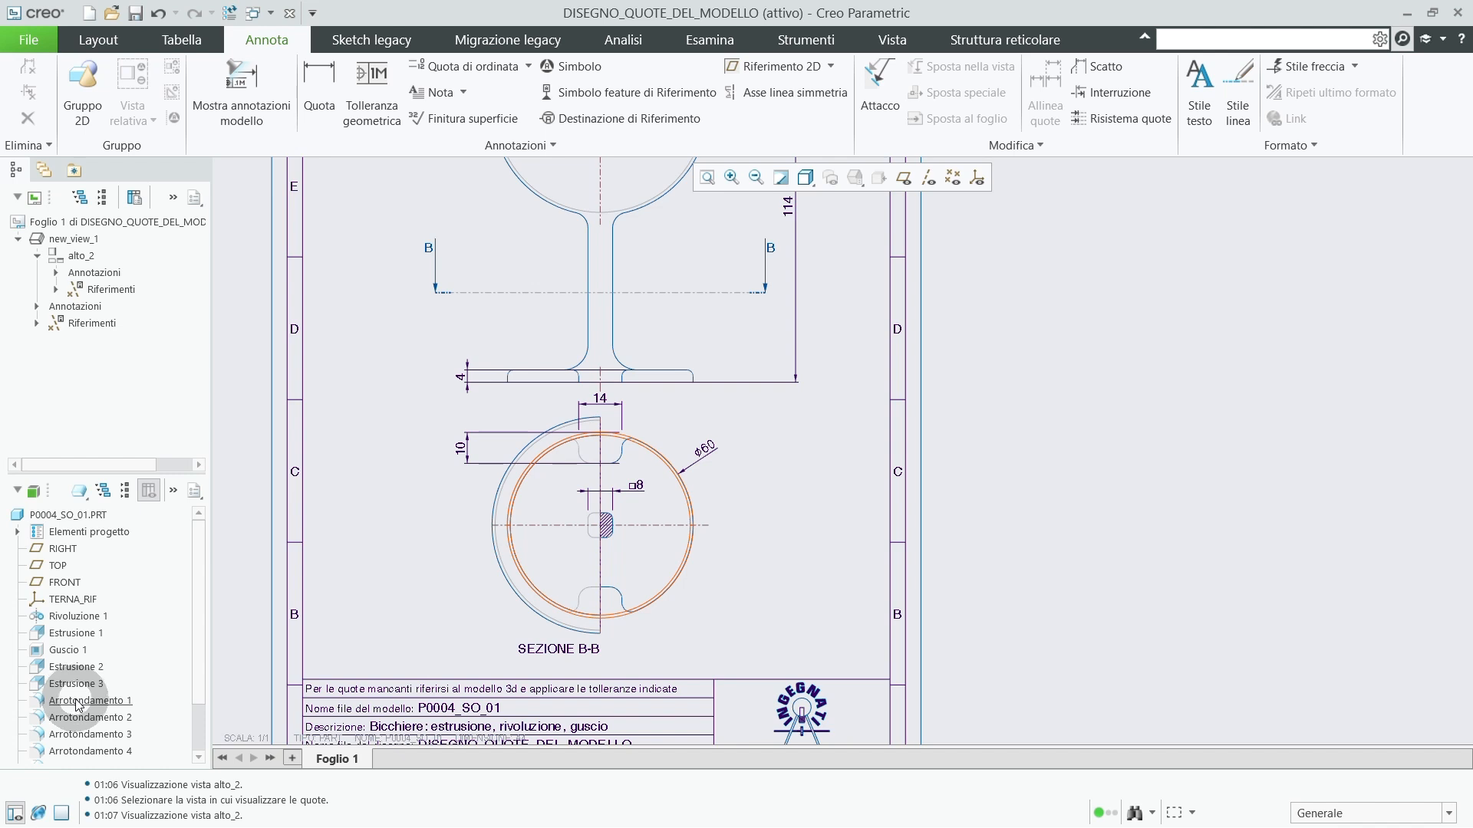
Try to show the dimensions of Arrotondamento 1 by view in the goblet's front view.
click(79, 702)
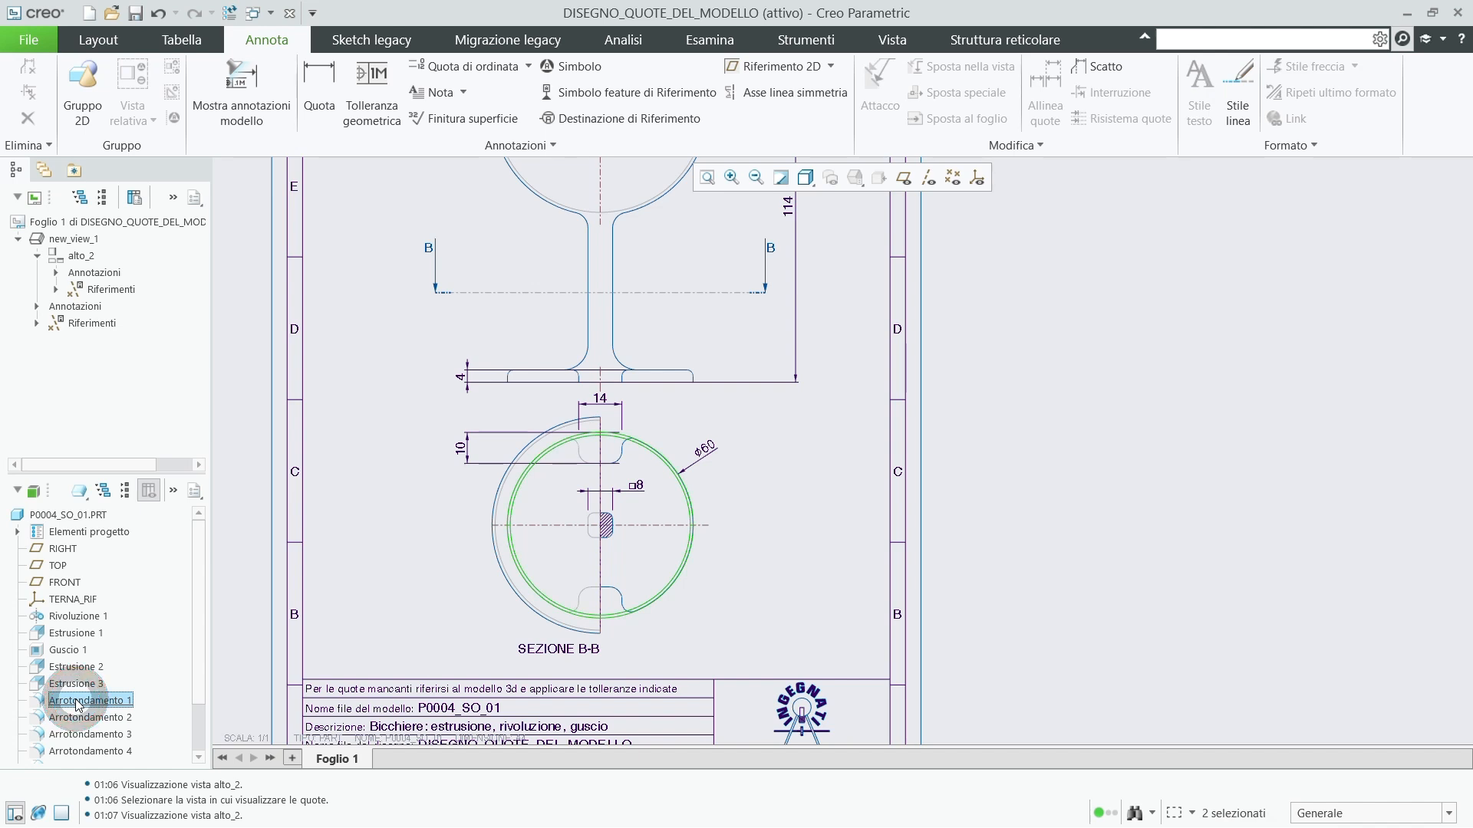
right_click(79, 703)
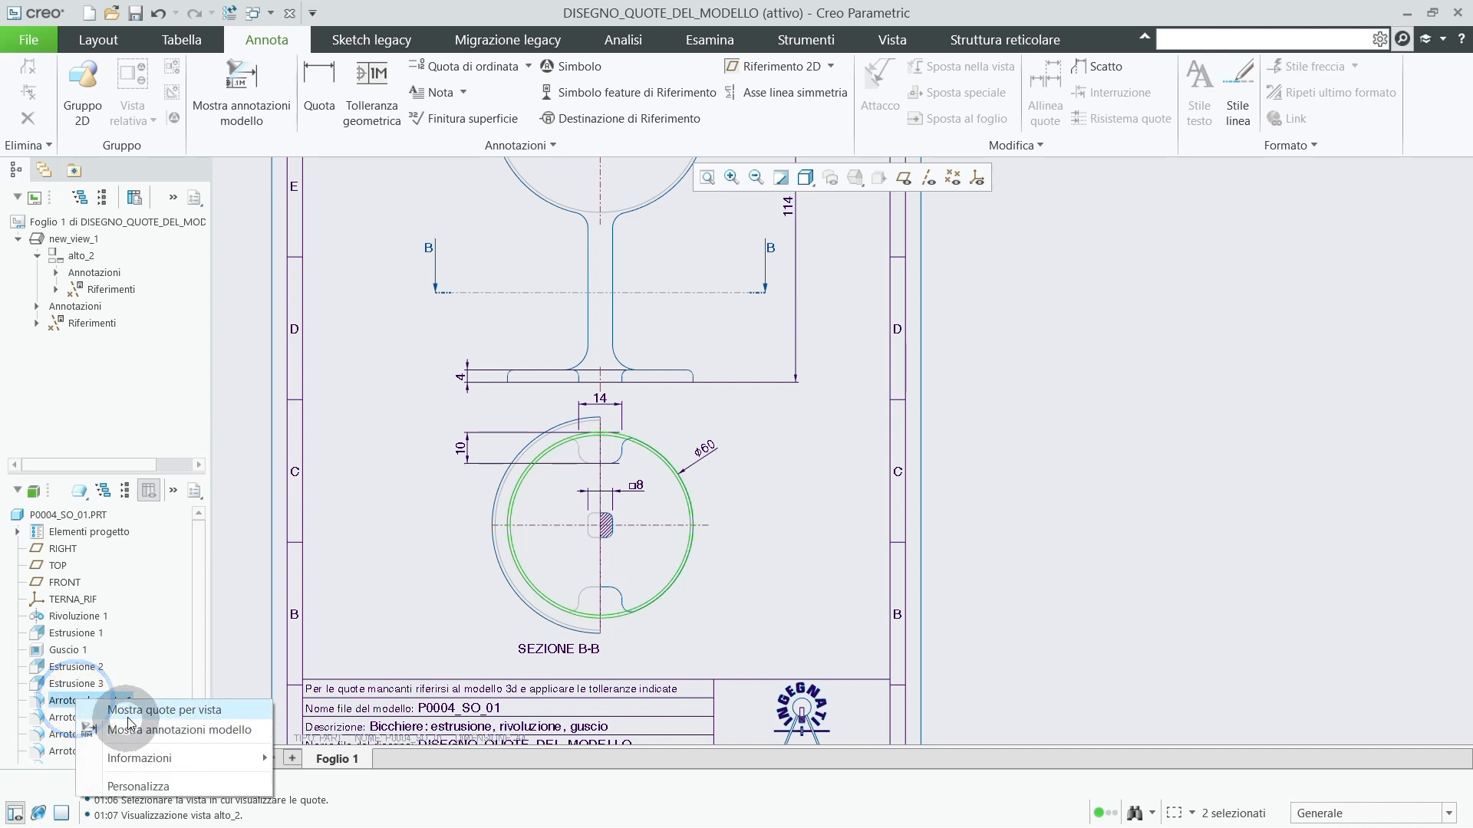
click(130, 712)
click(660, 362)
scroll(798, 507, down, 2)
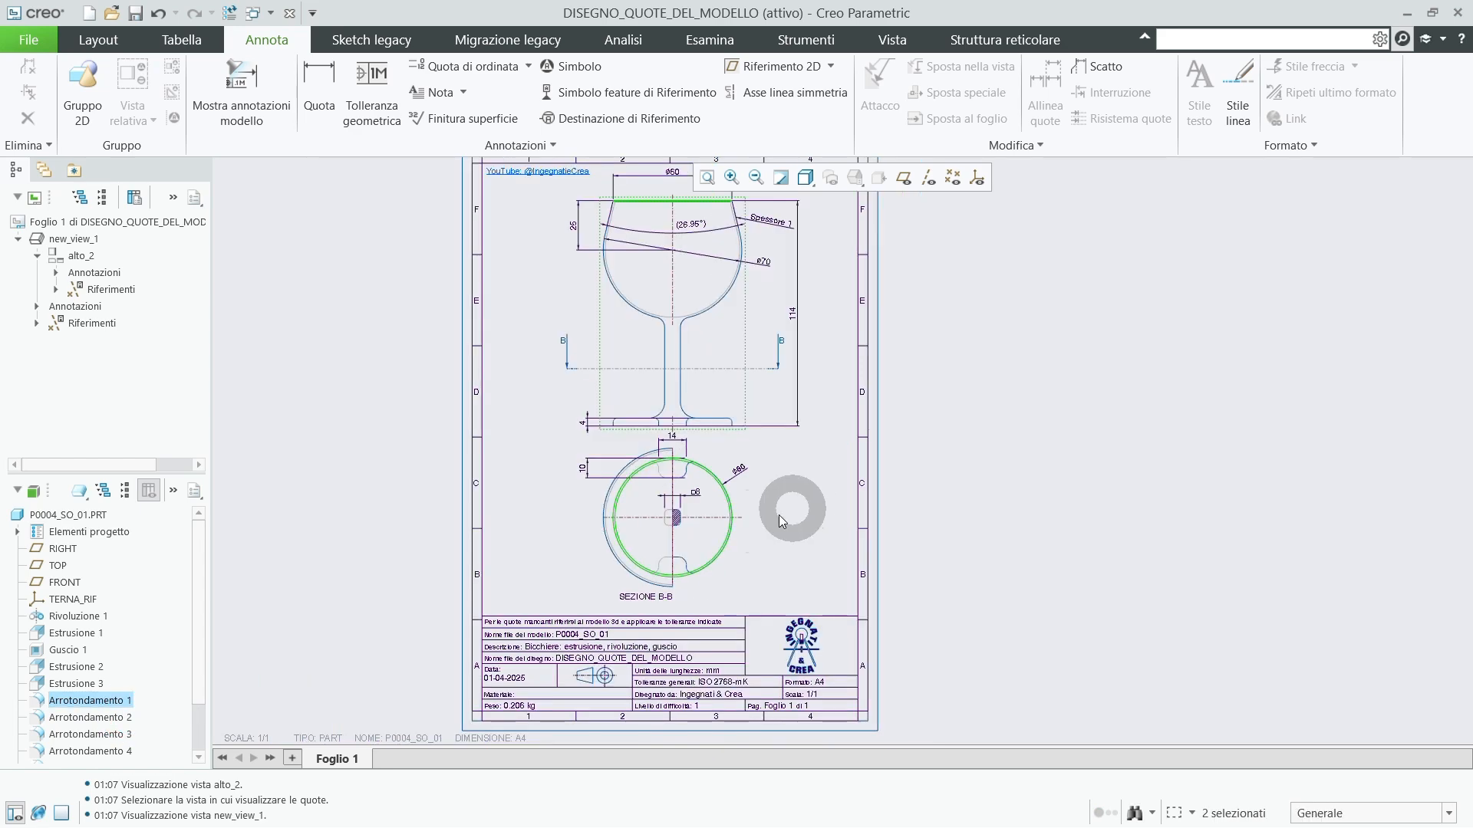
scroll(650, 559, up, 2)
scroll(696, 300, down, 3)
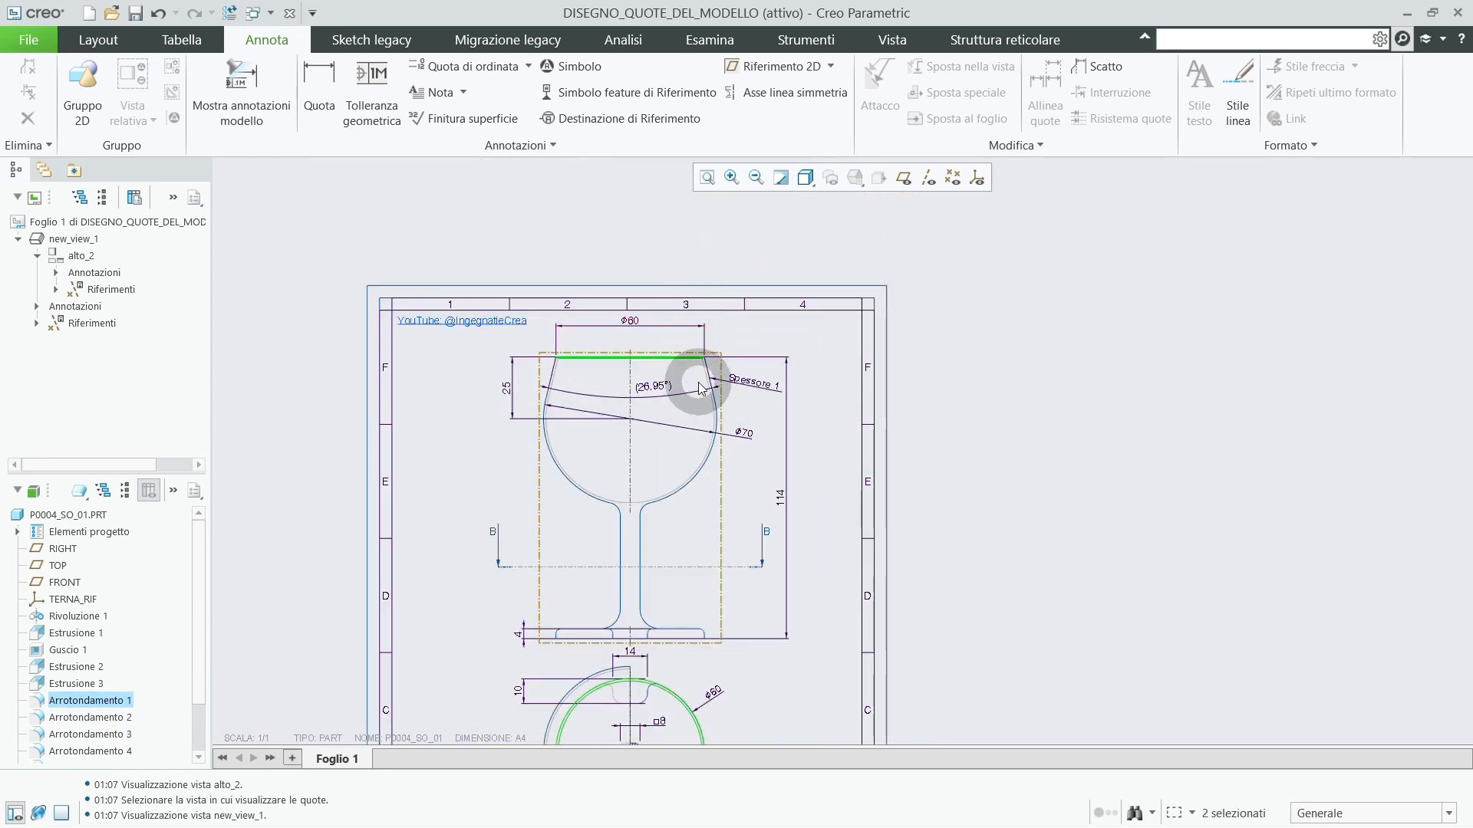
scroll(494, 368, up, 2)
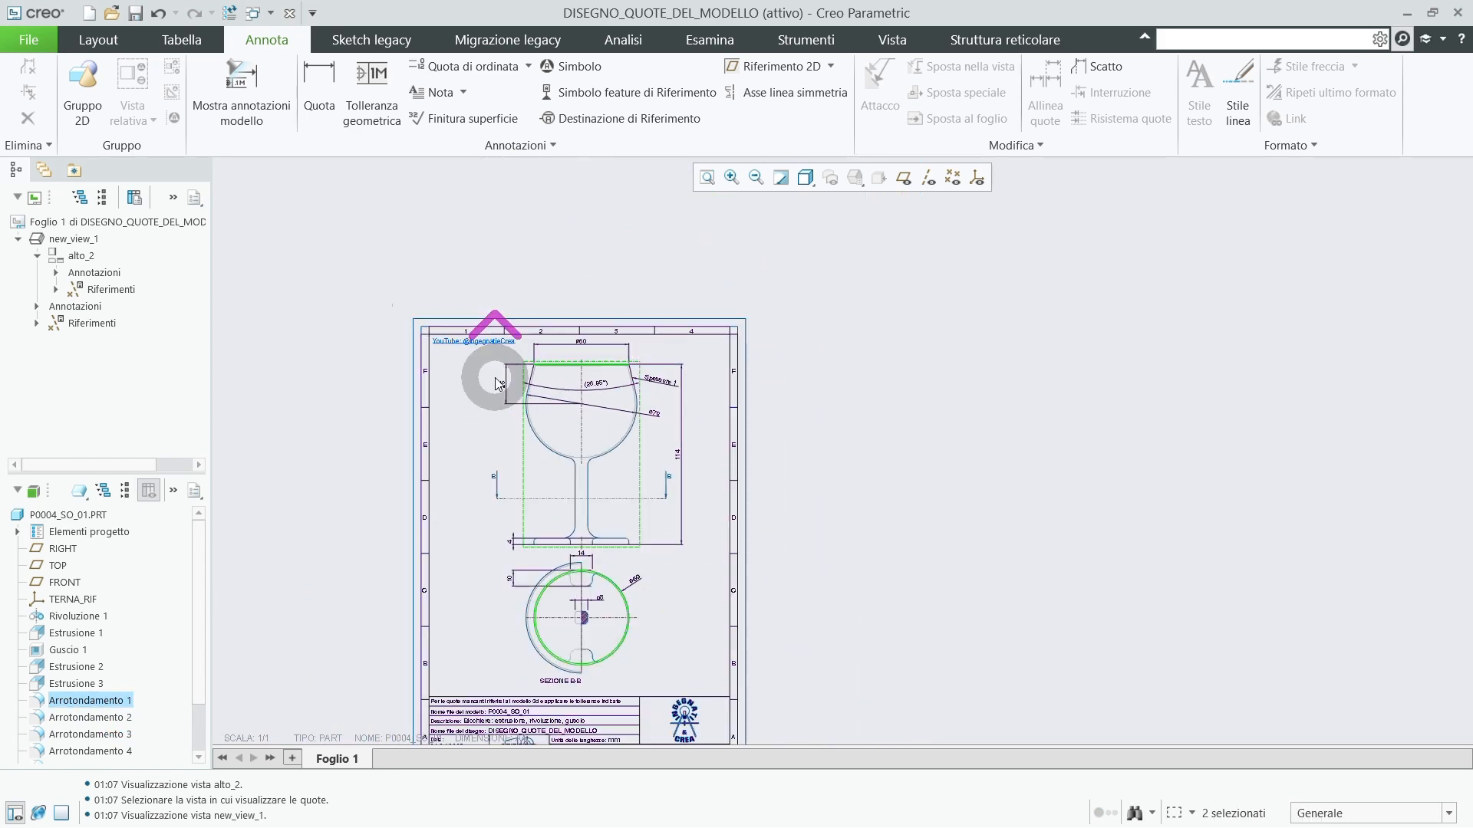
Show the dimensions of Arrotondamento 3 by view in the goblet's front view.
click(104, 722)
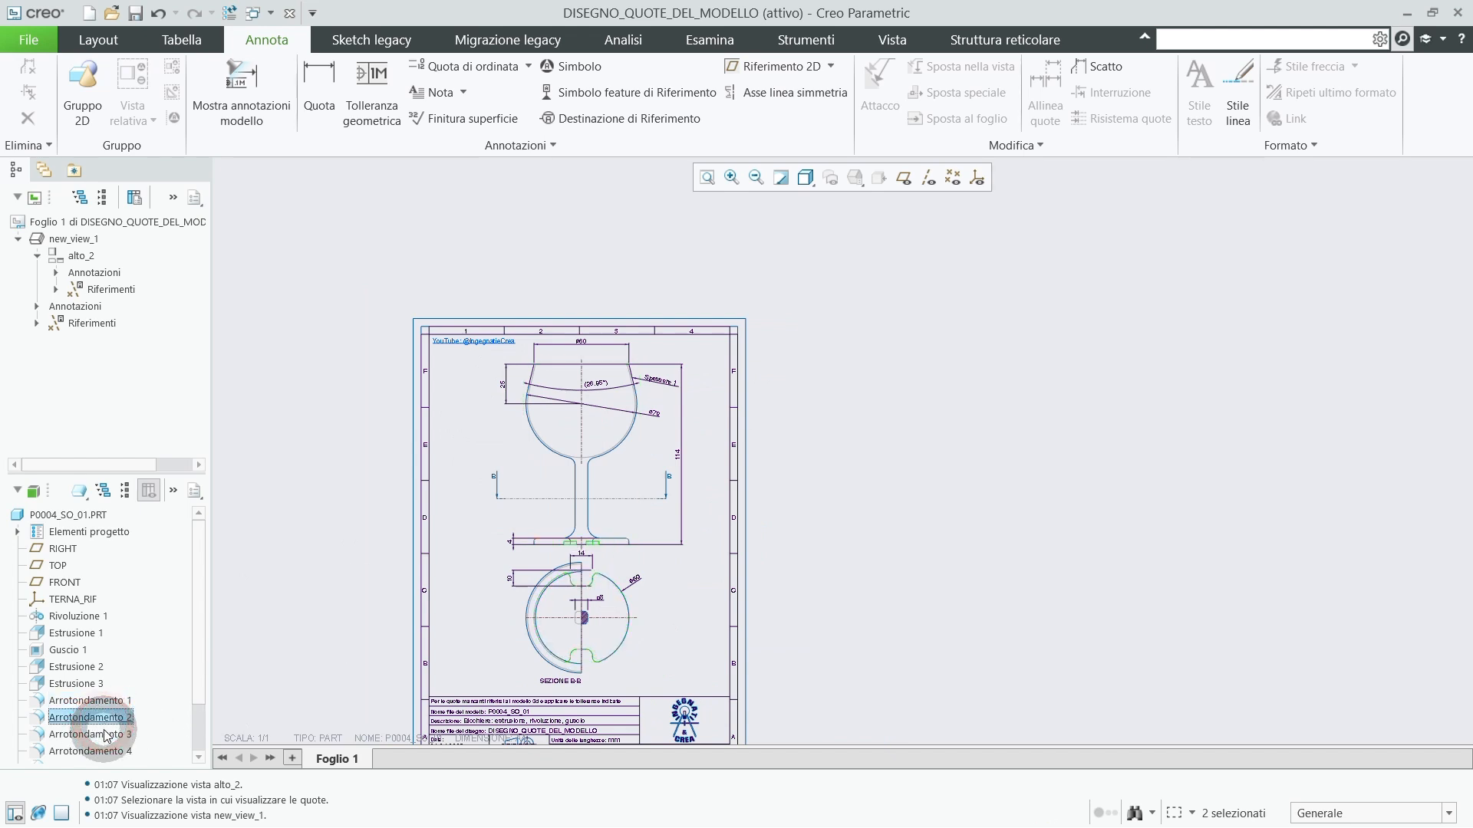
click(105, 736)
right_click(106, 736)
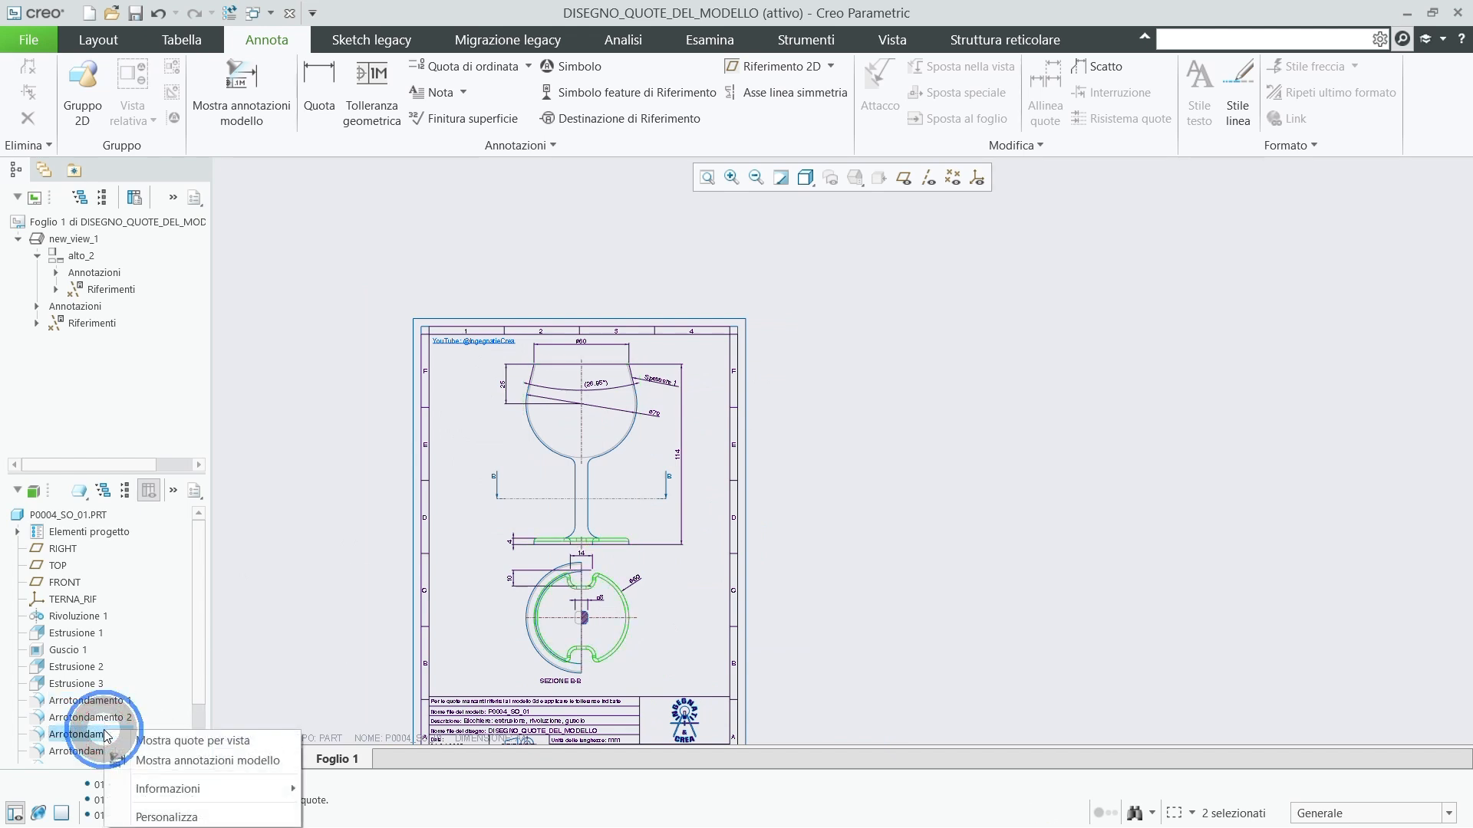
click(157, 740)
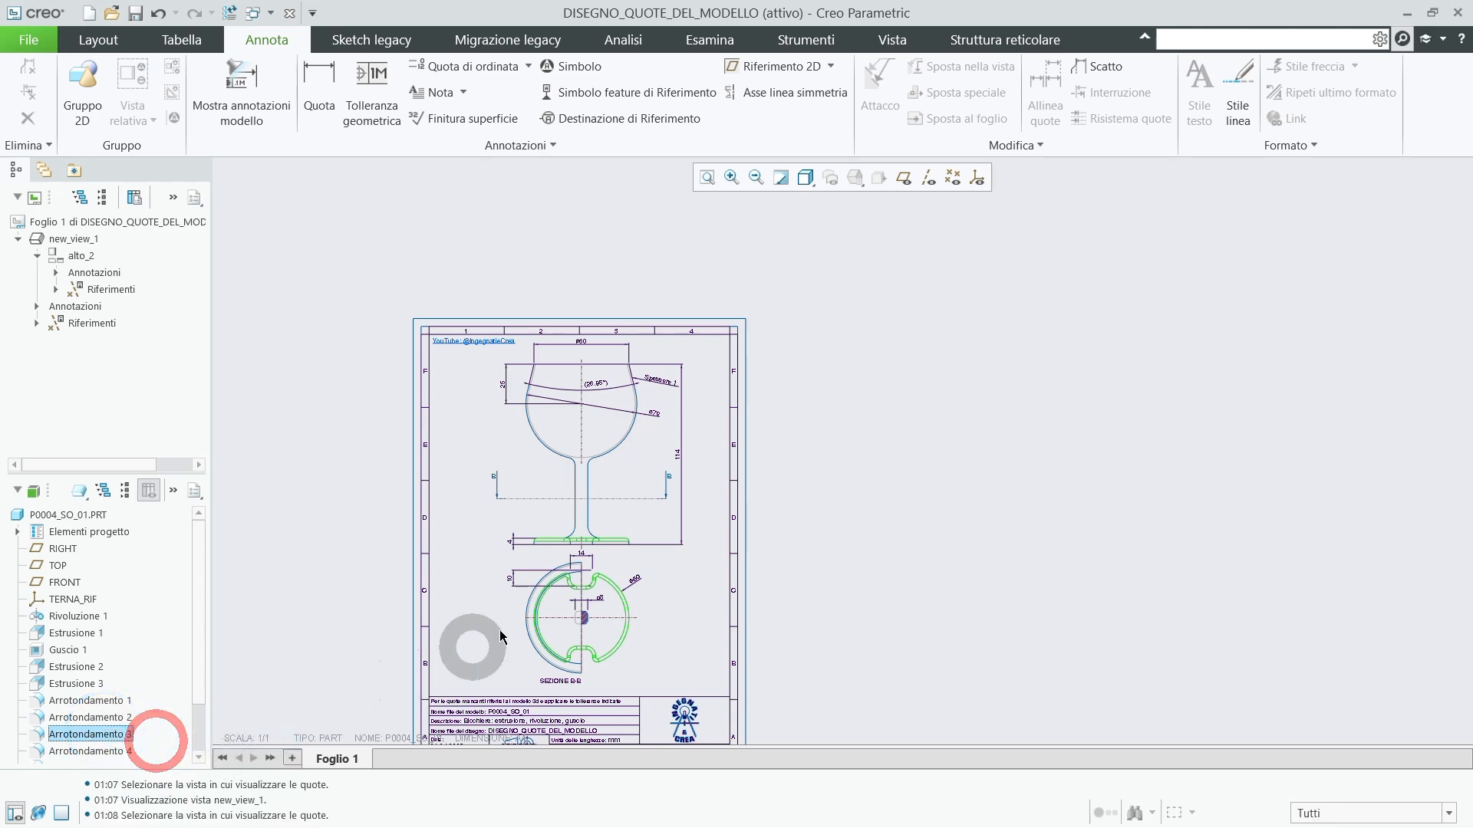
click(635, 517)
scroll(637, 537, down, 5)
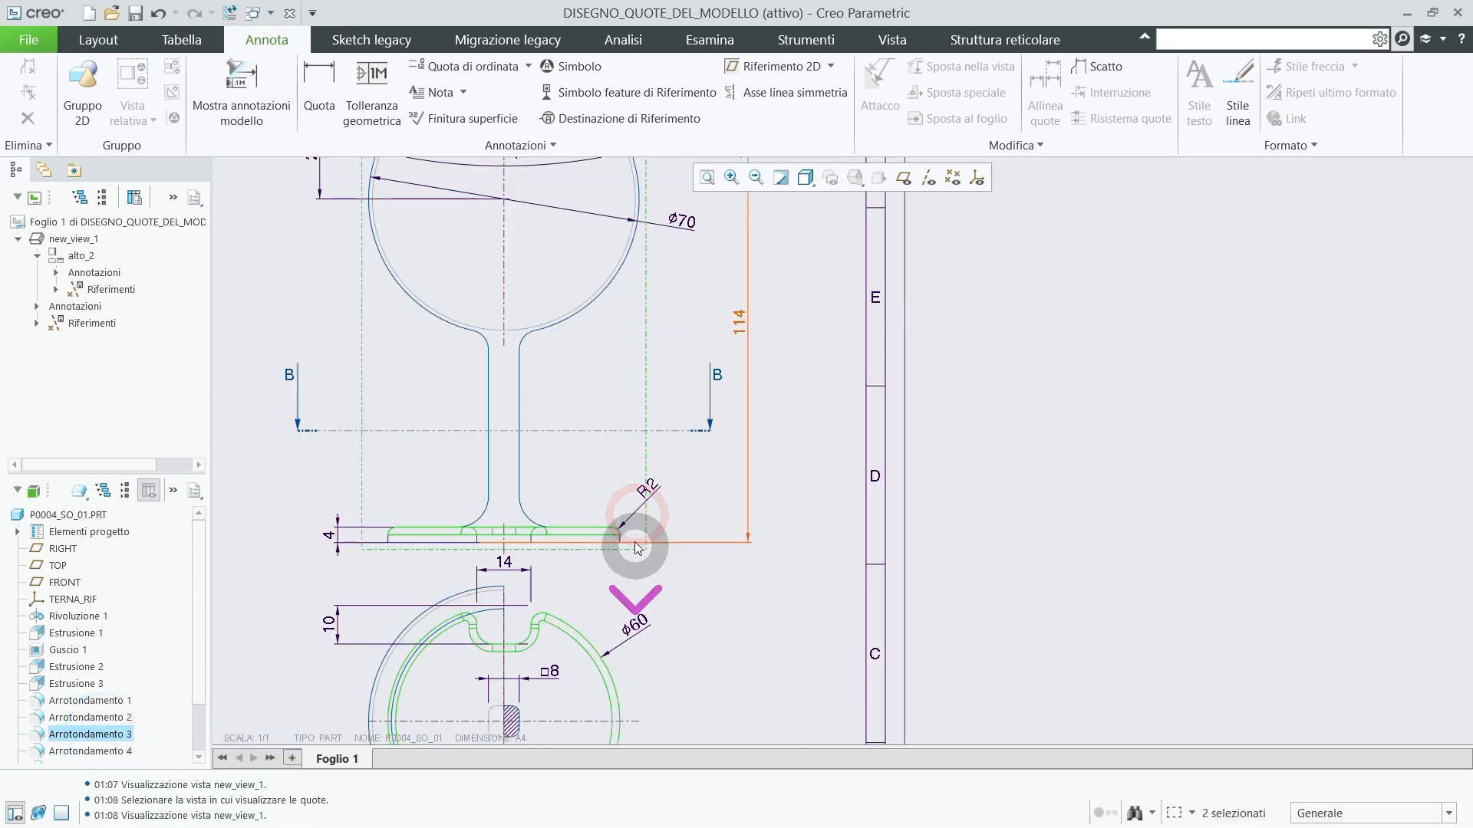
scroll(636, 540, down, 4)
click(770, 487)
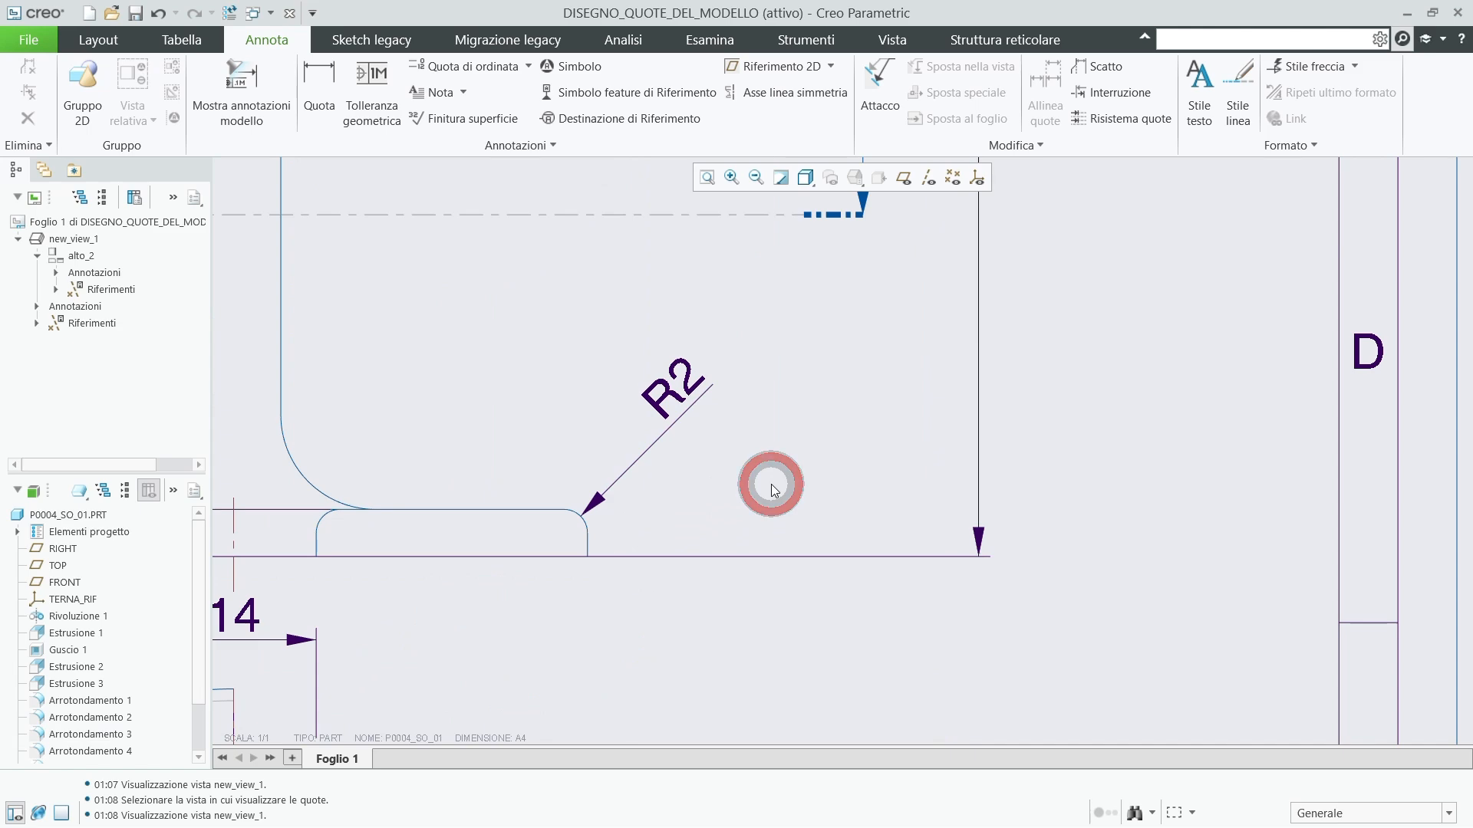
scroll(763, 485, up, 4)
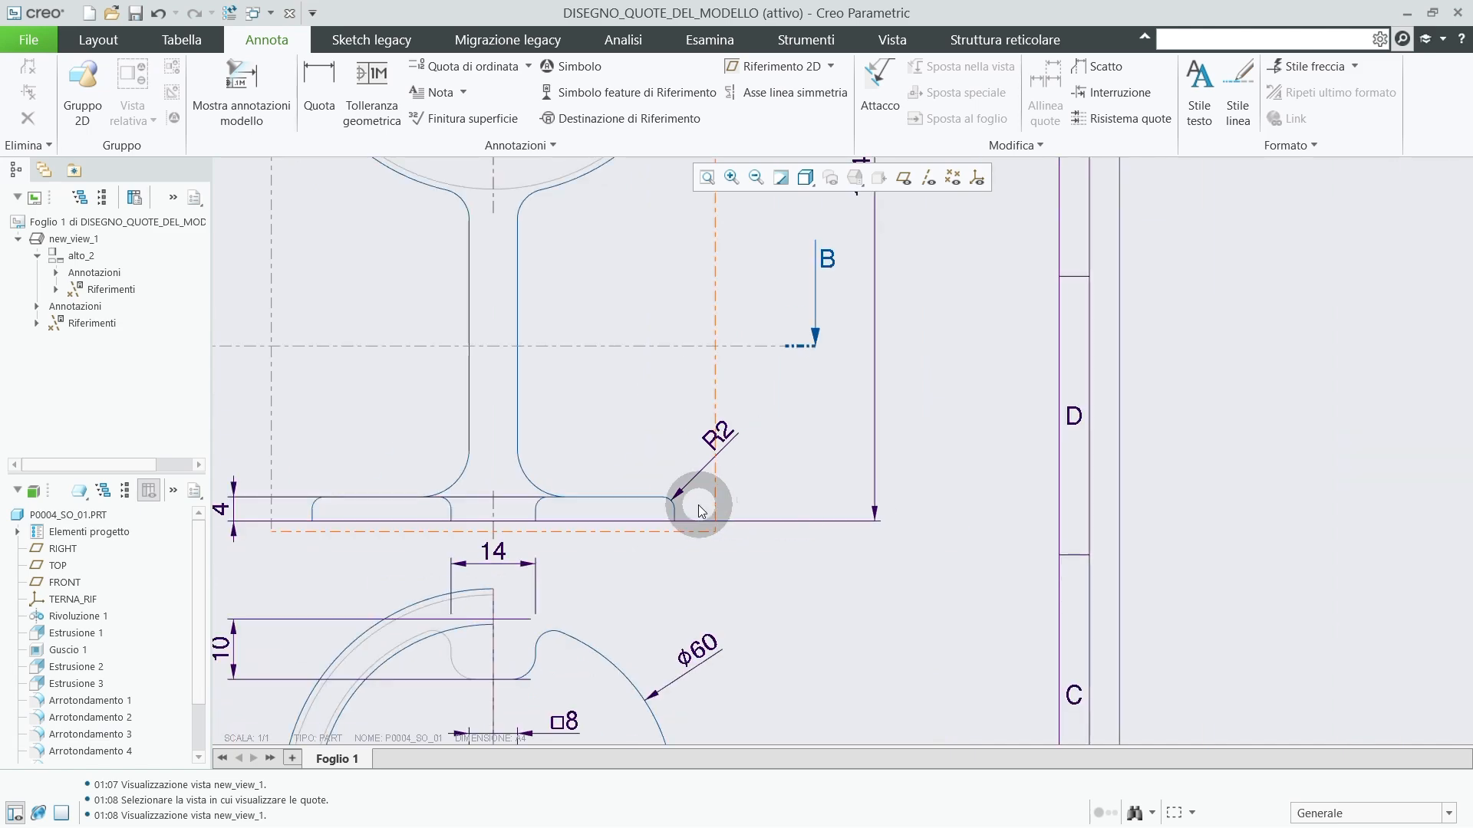
scroll(652, 514, up, 4)
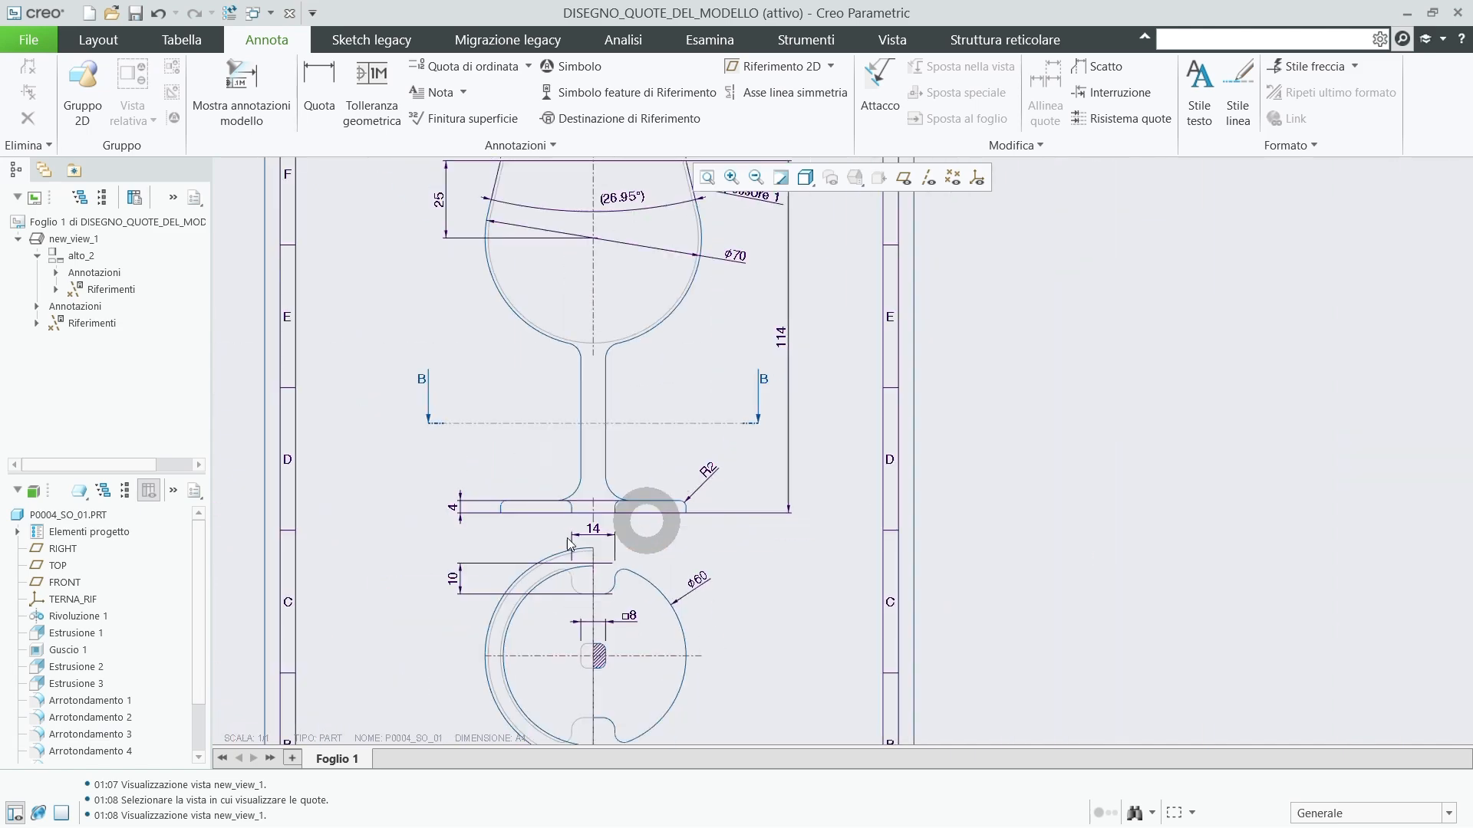
Highlight Arrotondamento 1 in the drawing and examine its edges at the goblet's rim.
click(110, 702)
scroll(366, 565, up, 3)
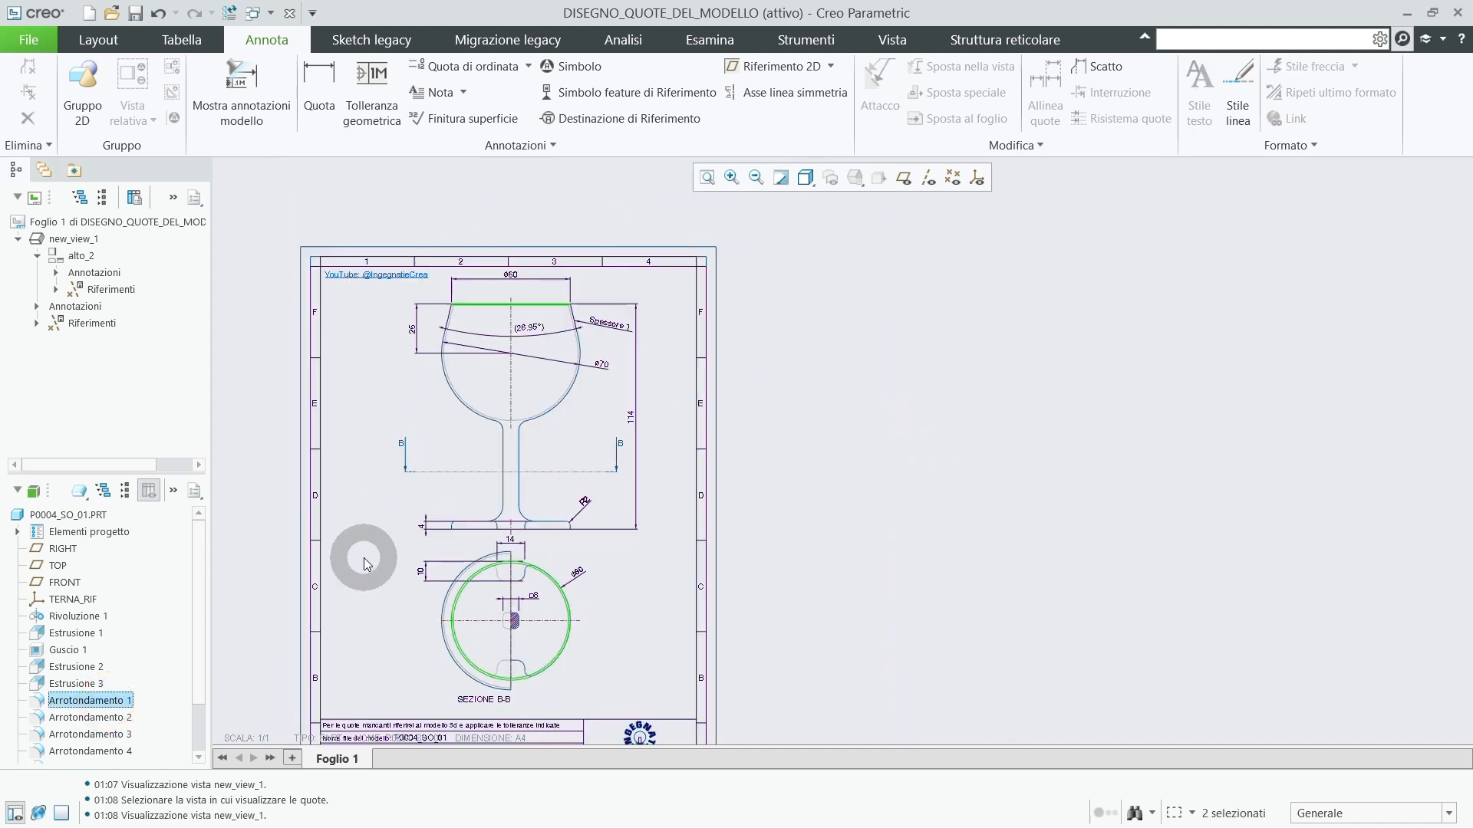
click(197, 707)
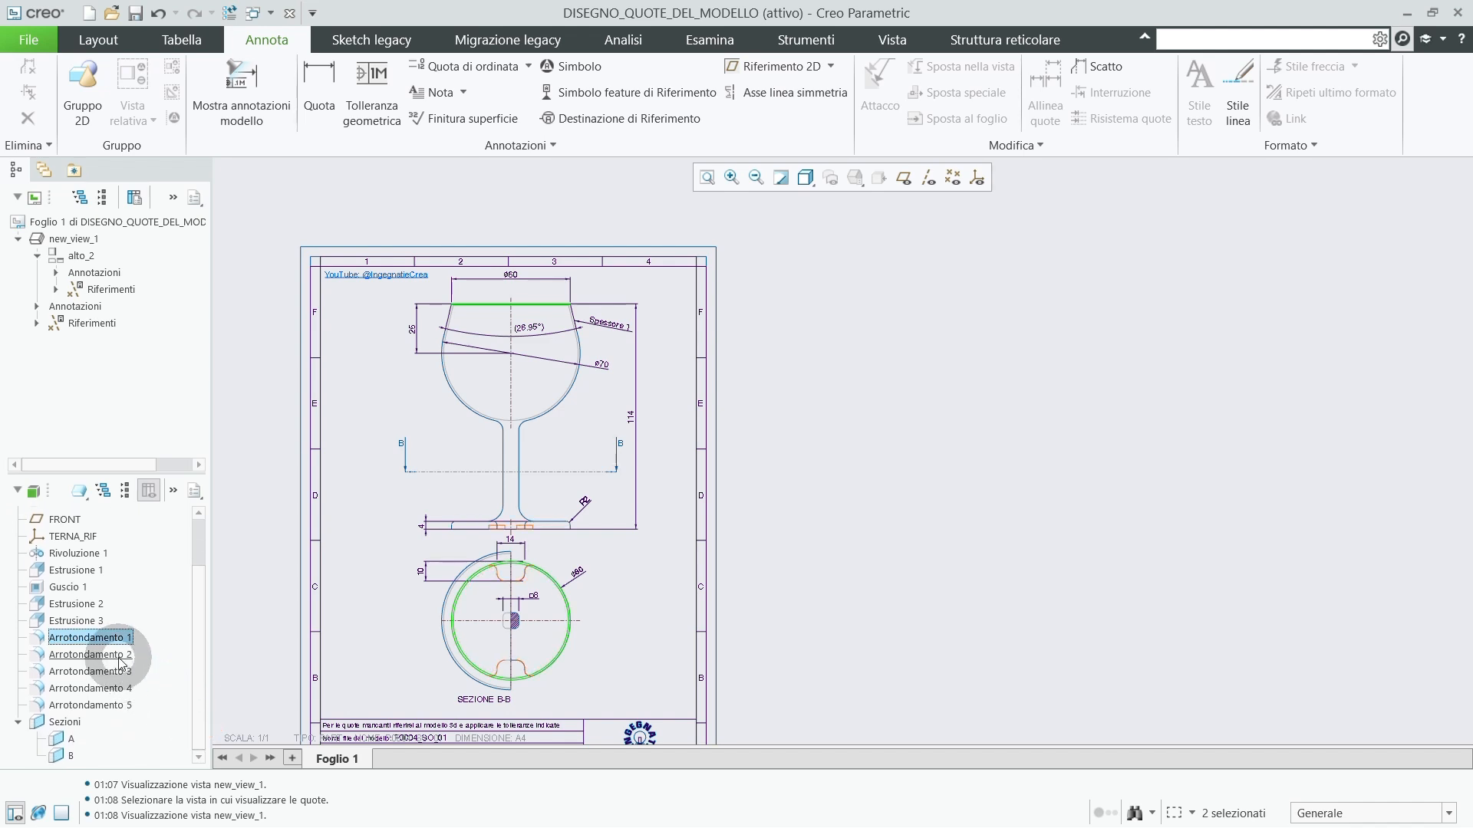
scroll(595, 303, down, 5)
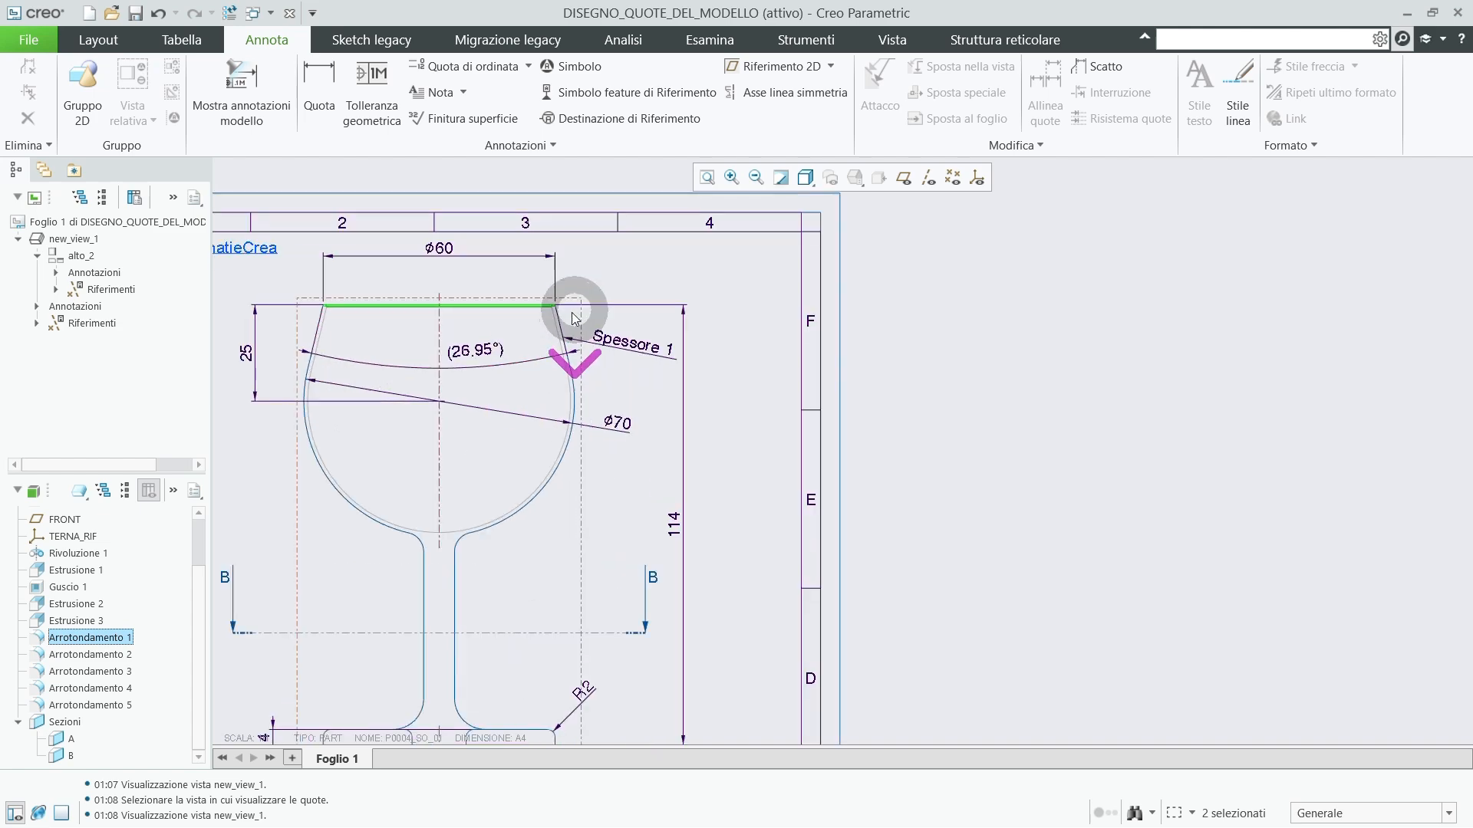
scroll(562, 302, down, 5)
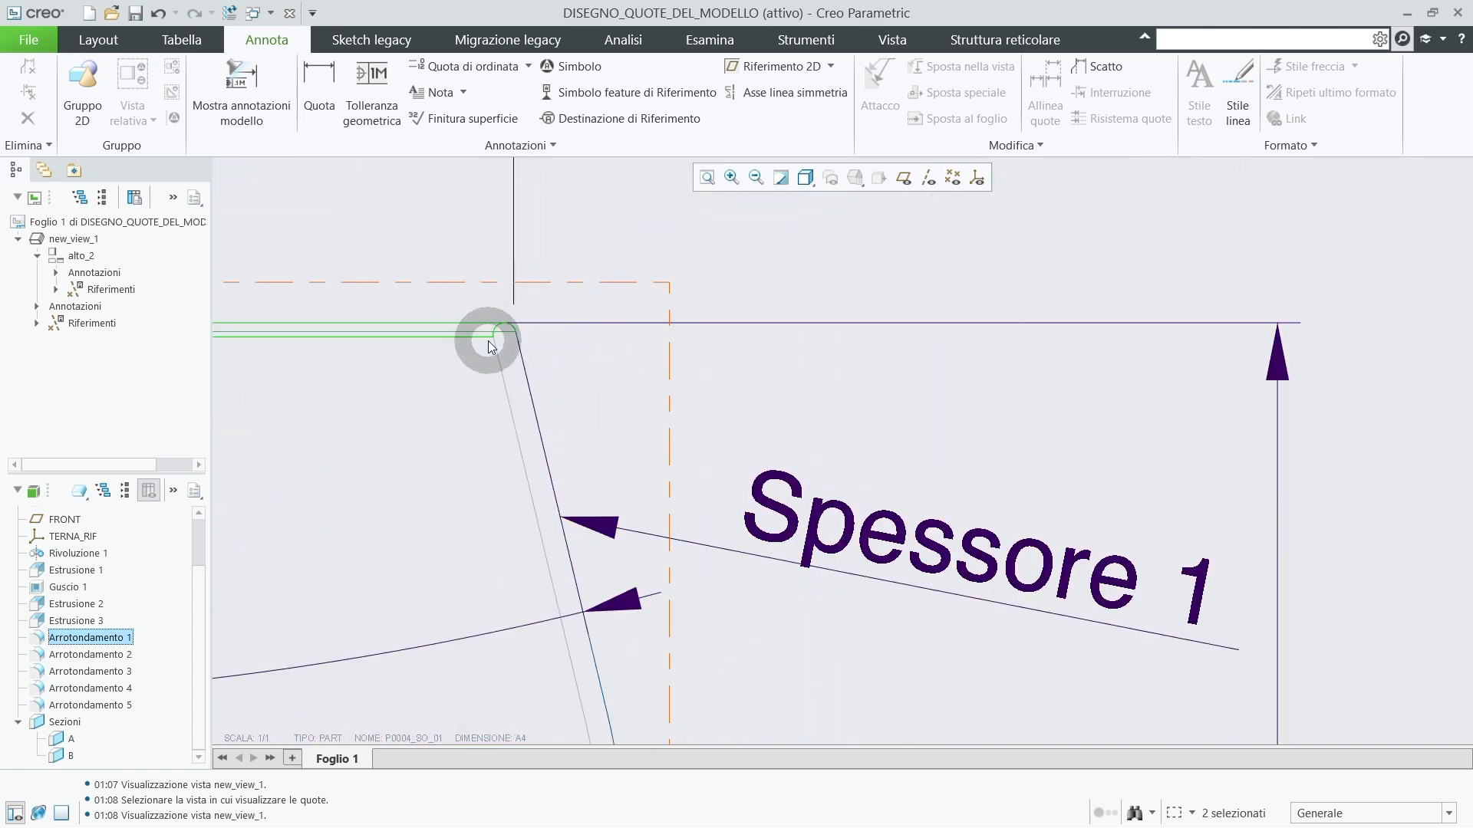
scroll(470, 355, up, 8)
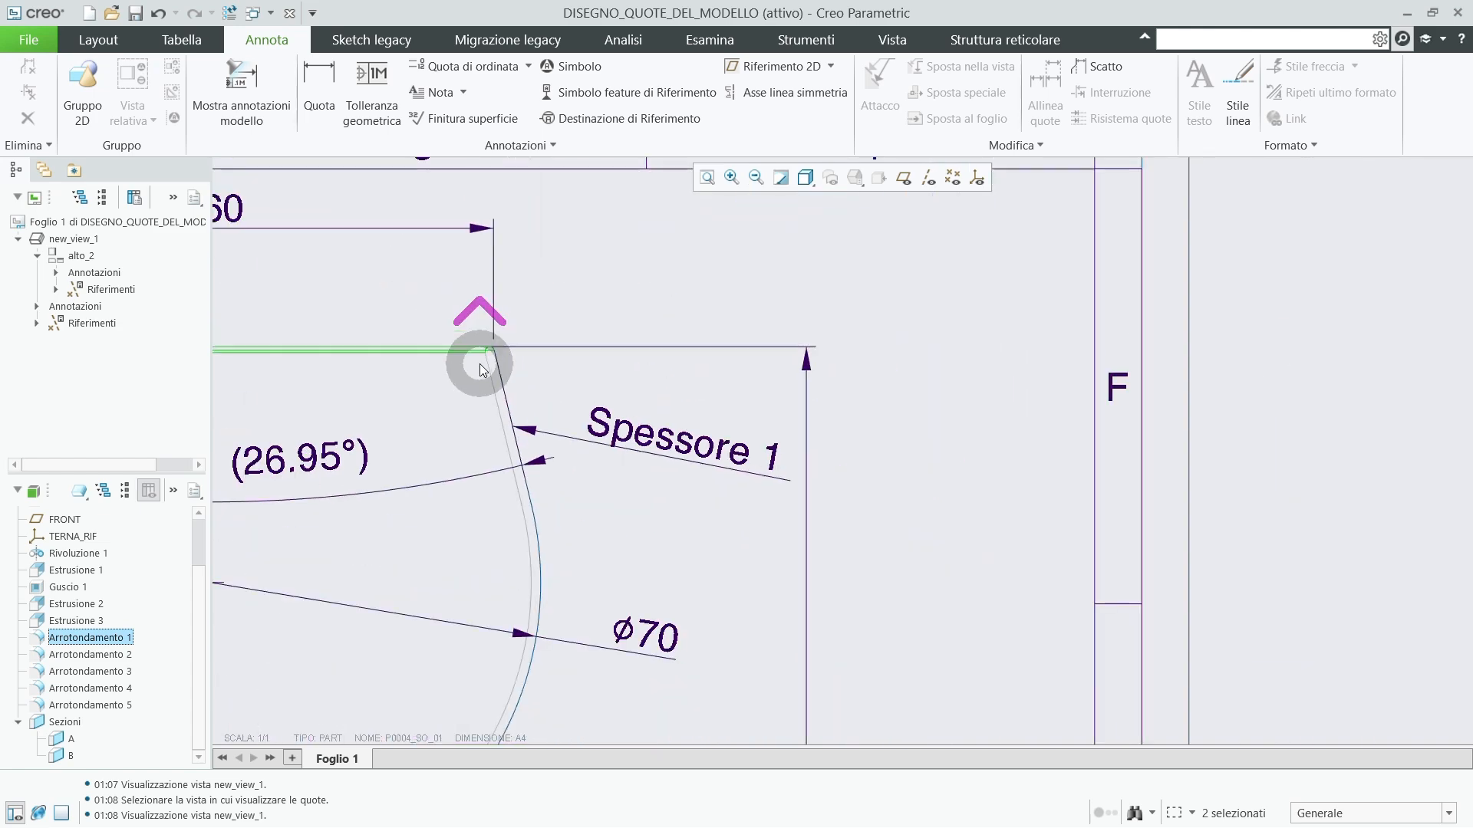
scroll(399, 460, up, 5)
click(123, 688)
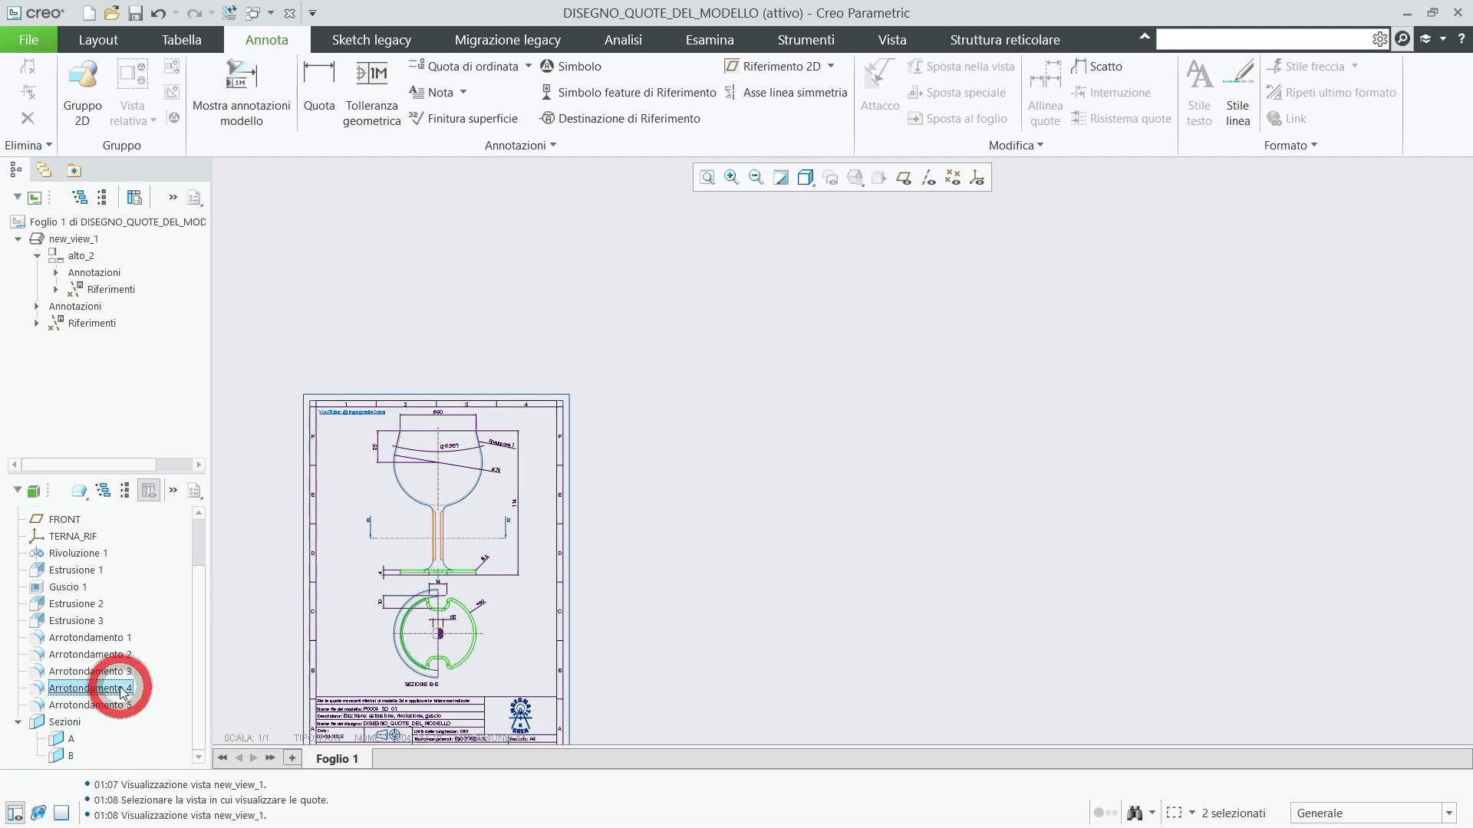
click(714, 467)
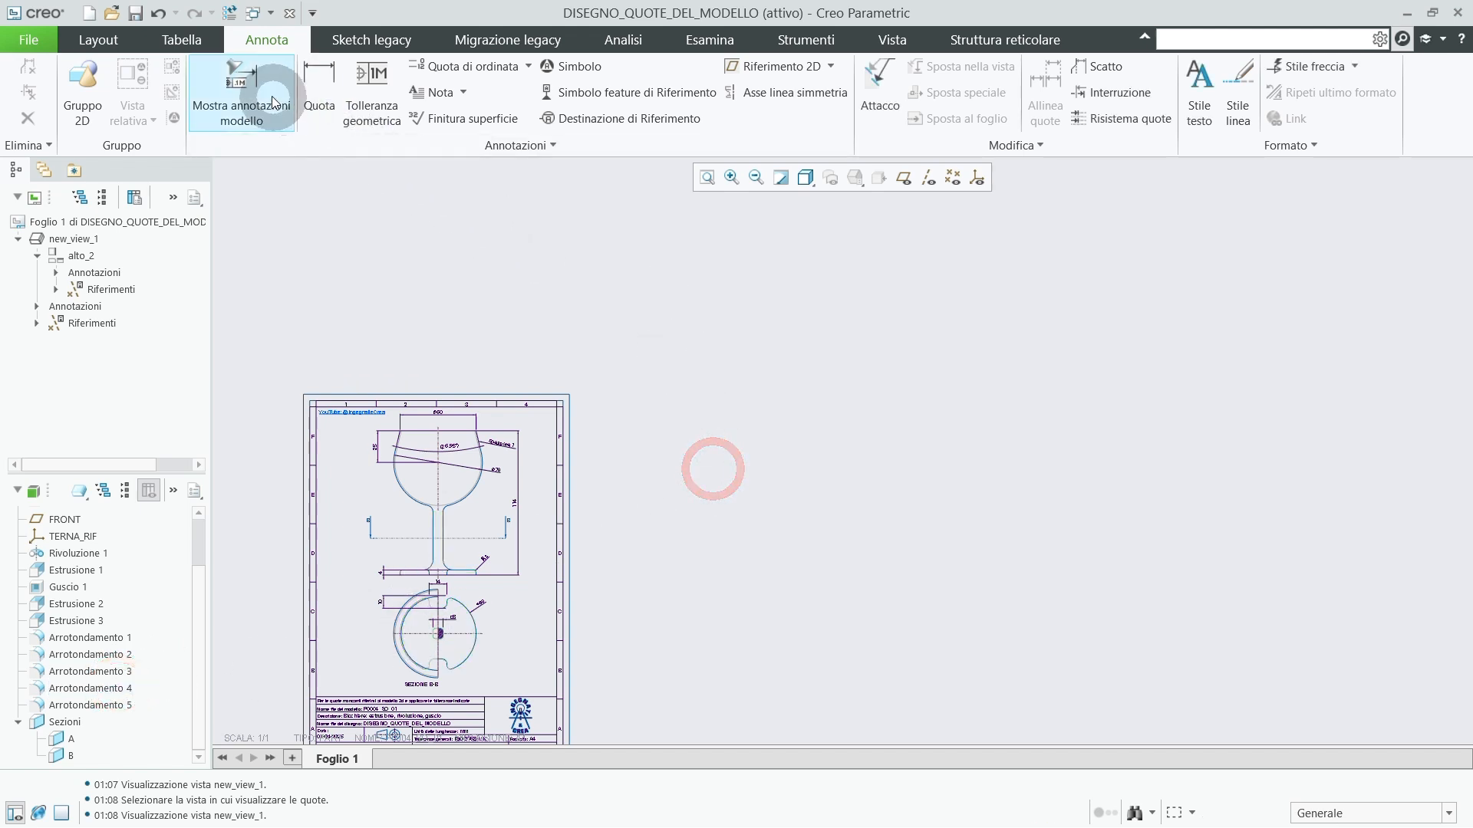
Start showing model annotations and choose the R3 radius of Arrotondamento 2 in the section B-B view.
click(242, 85)
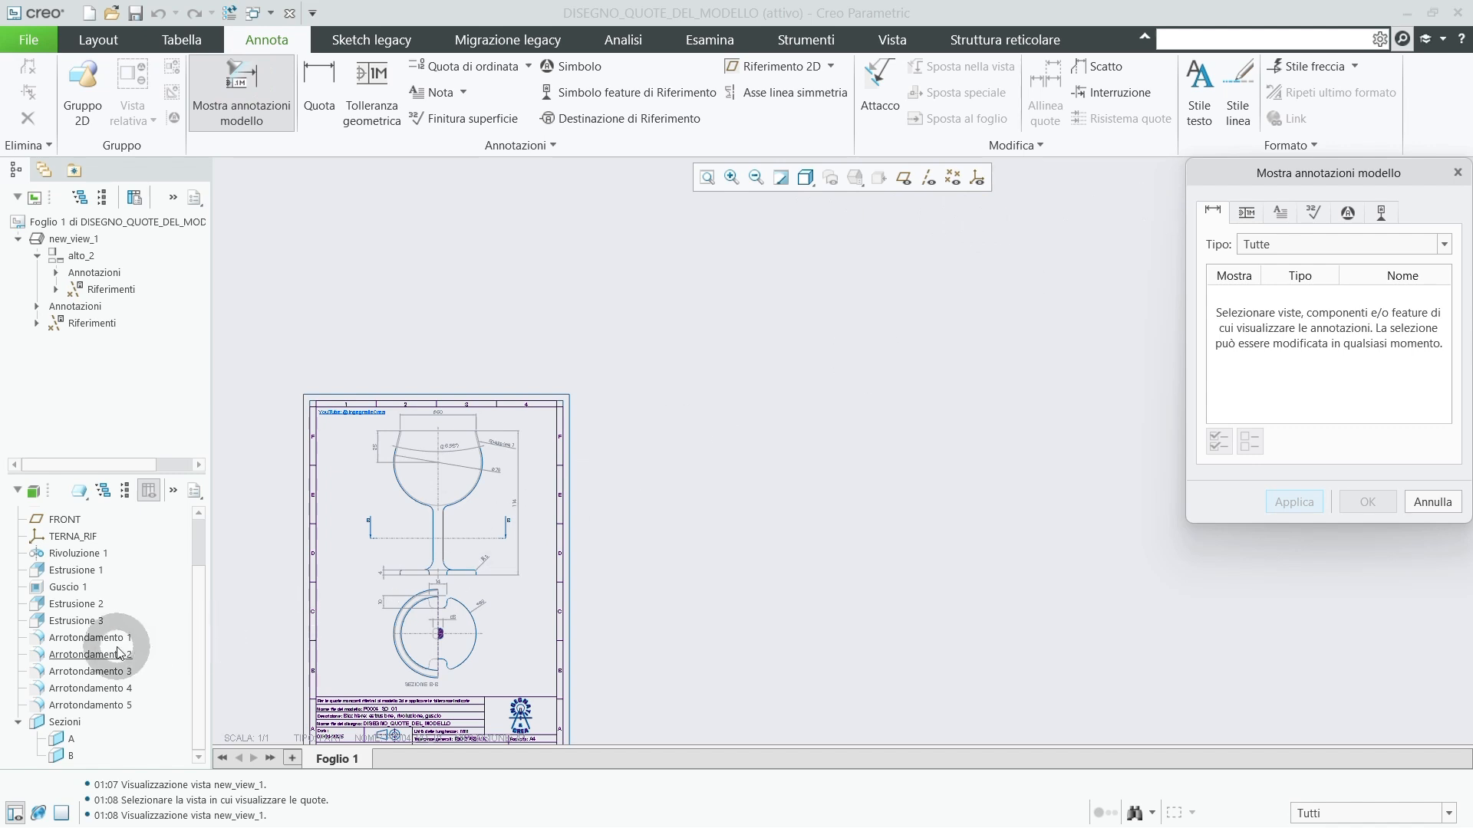
click(117, 655)
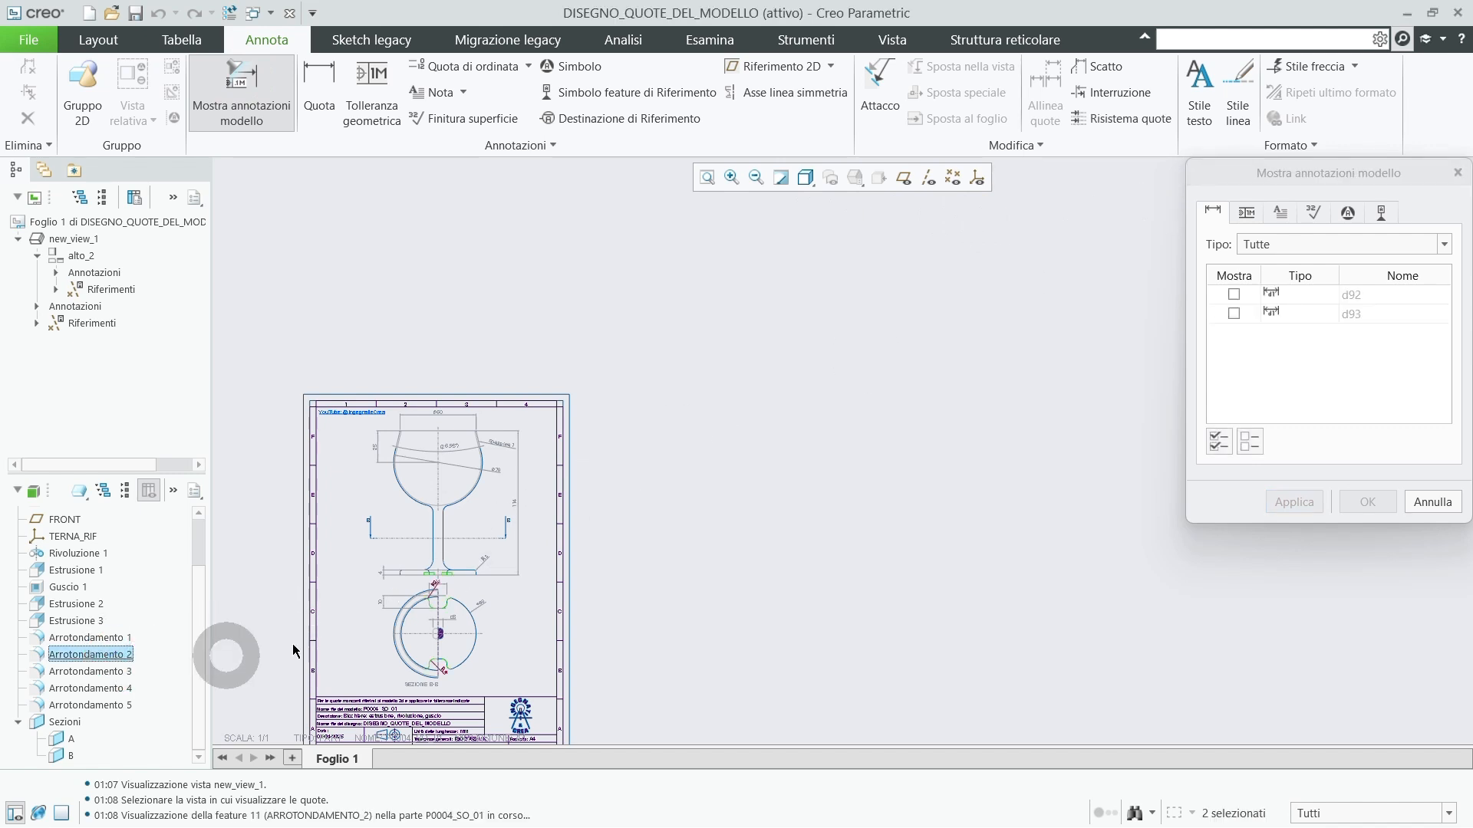
scroll(442, 595, up, 6)
scroll(444, 594, down, 2)
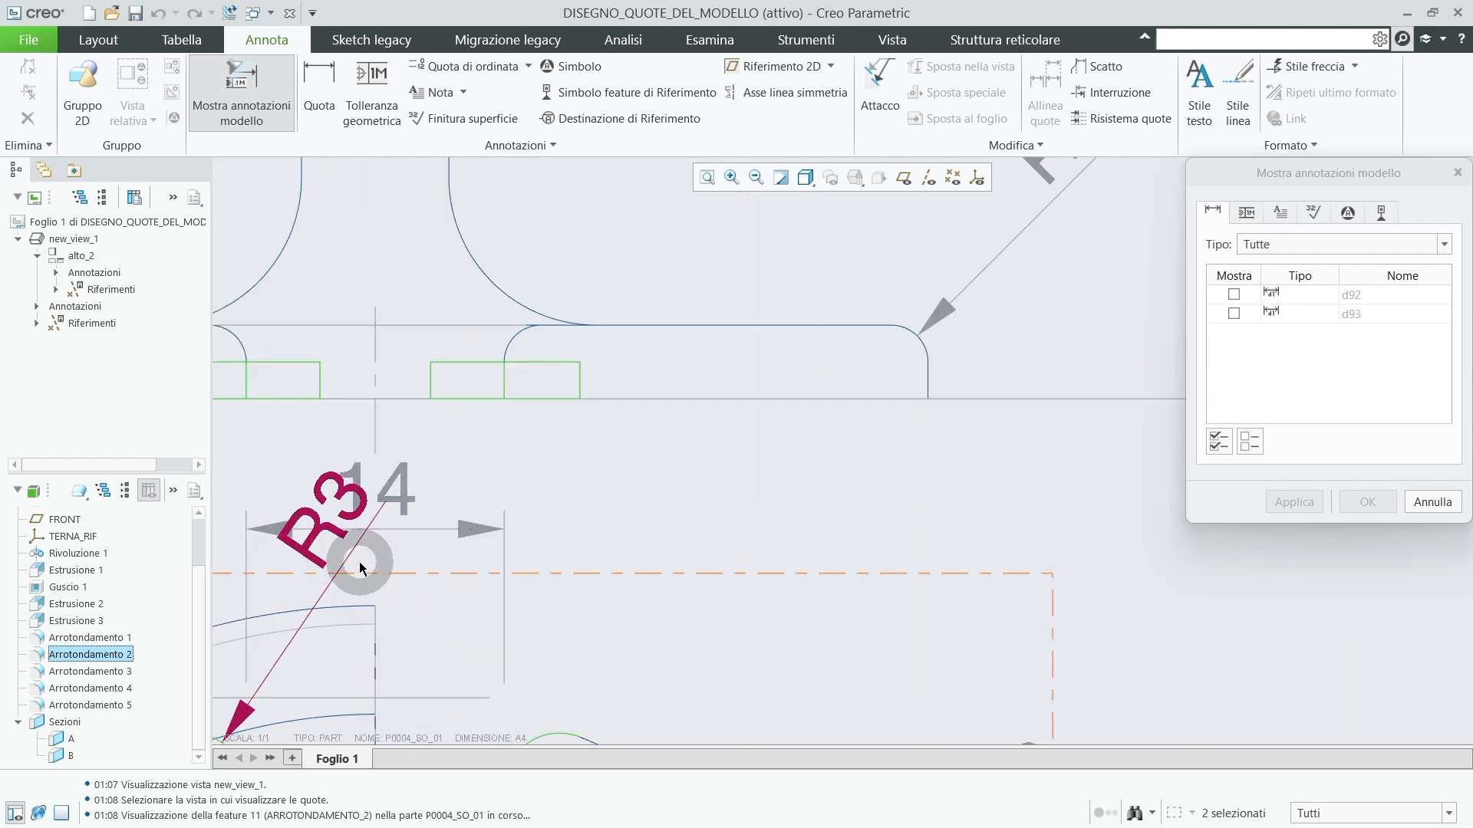
click(330, 546)
scroll(445, 544, down, 4)
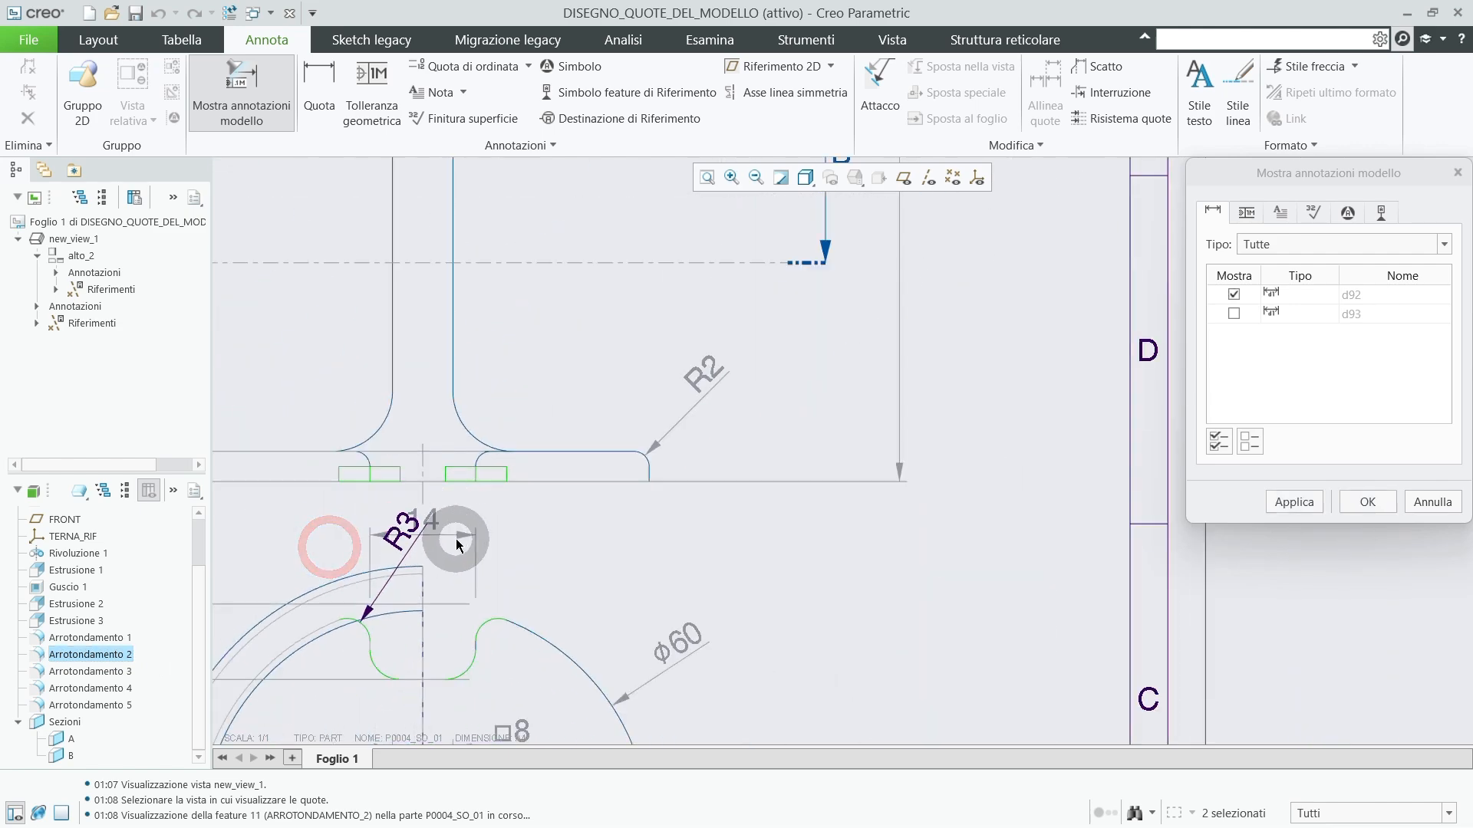
Check Arrotondamento 3 for annotations and include the R2 radius of Arrotondamento 4 in the section B-B view.
click(124, 674)
scroll(394, 591, down, 5)
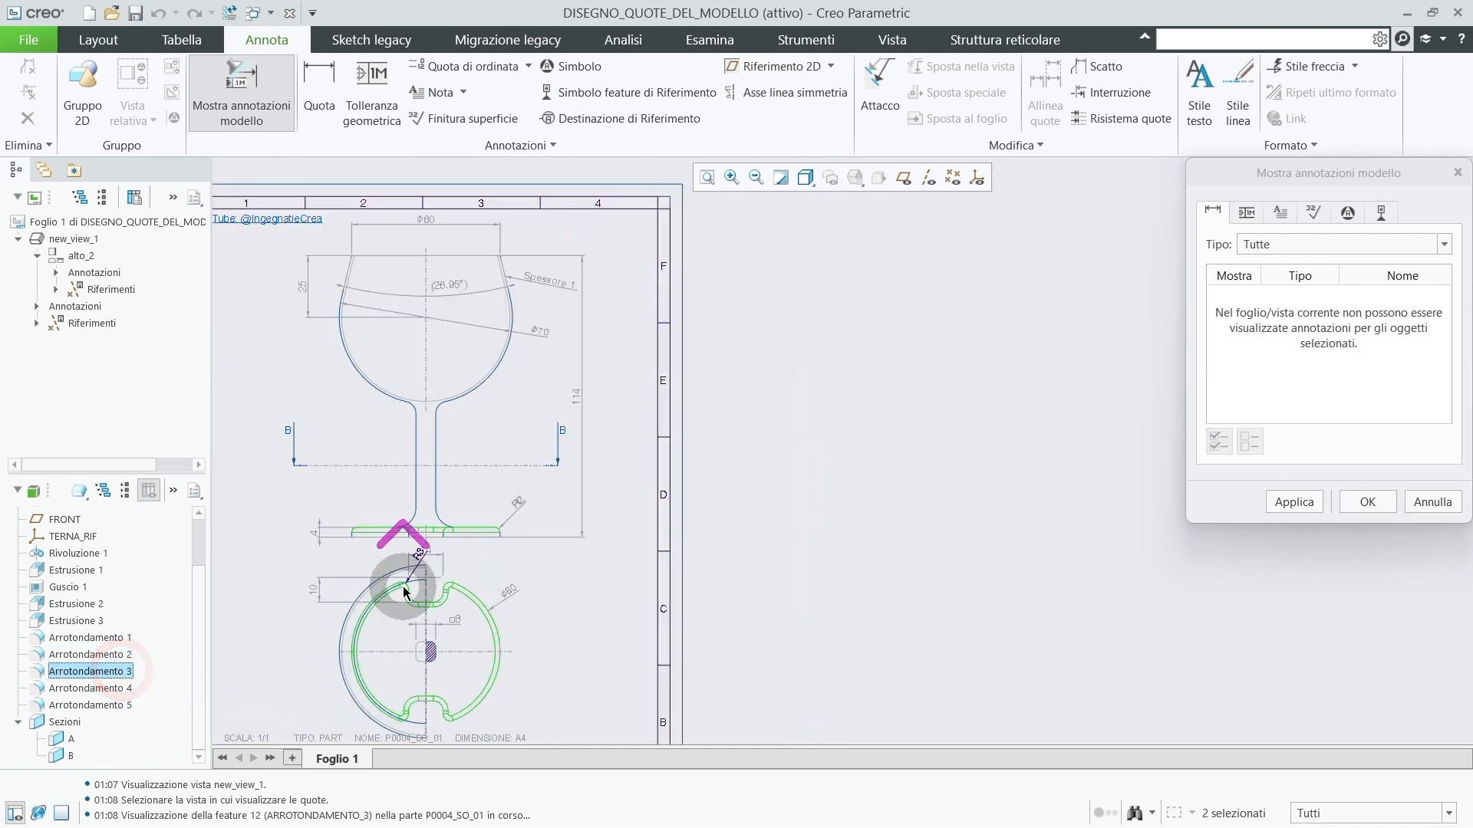
click(106, 689)
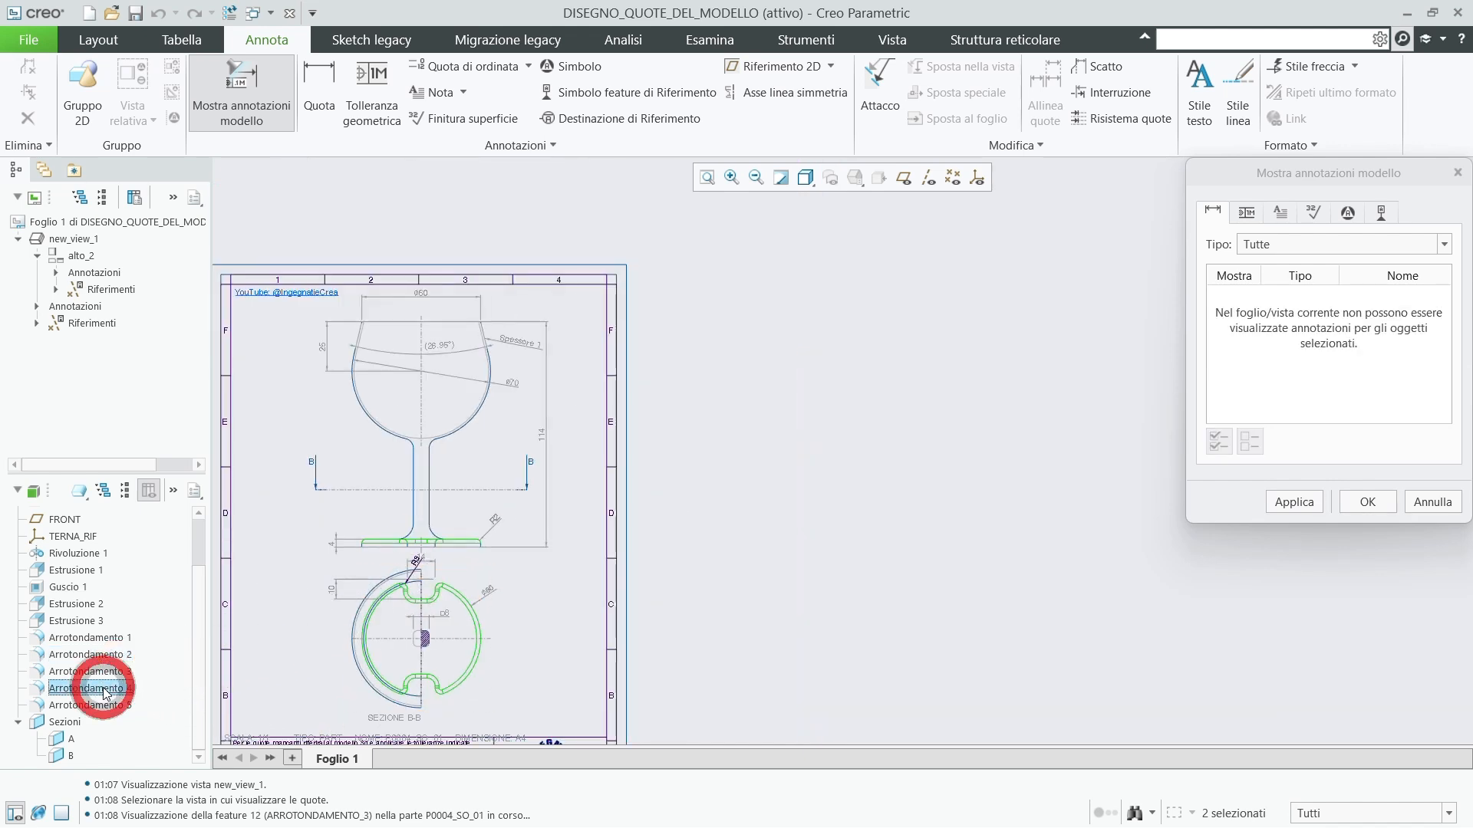
scroll(402, 636, up, 8)
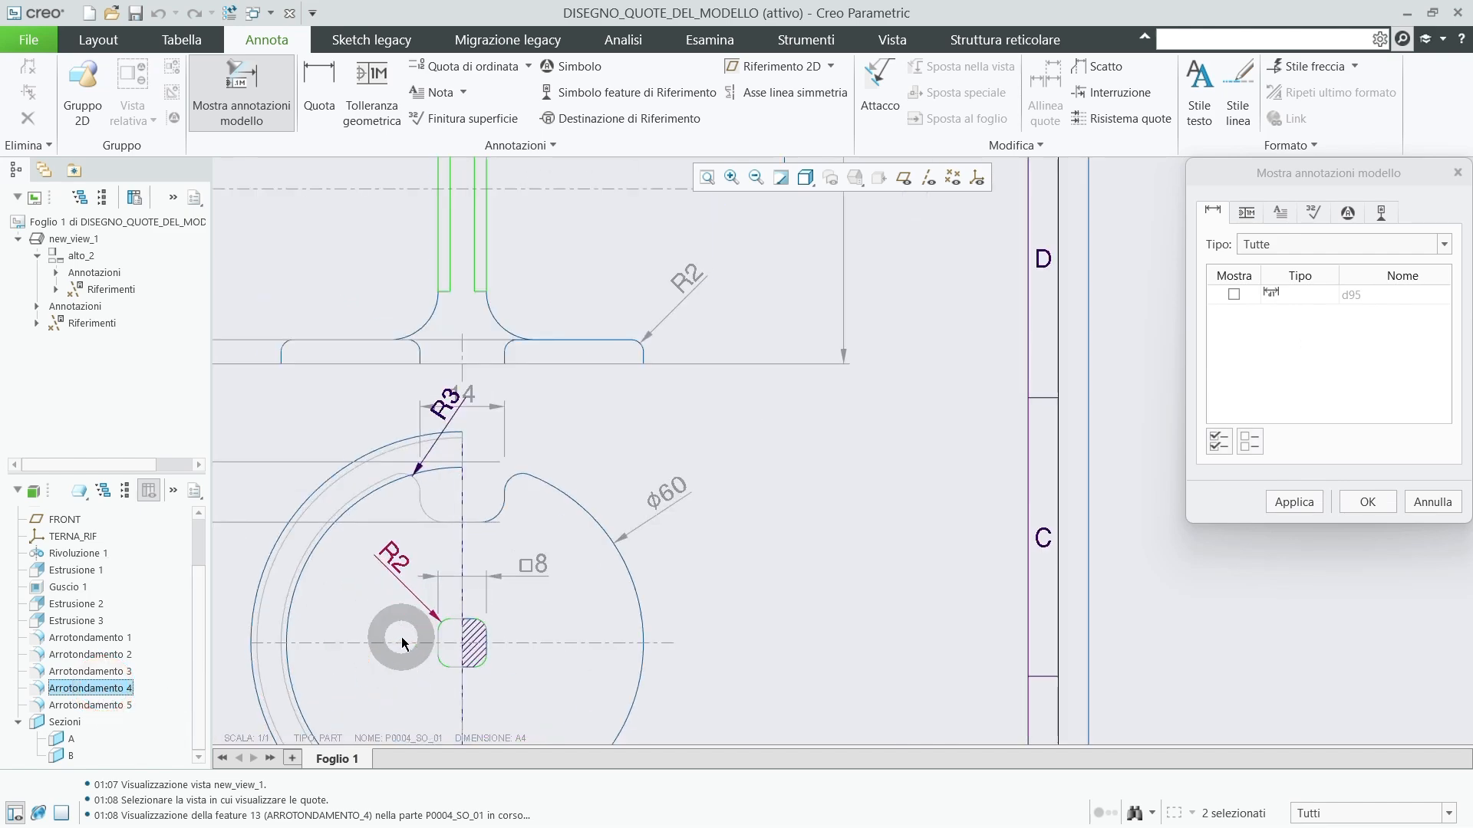
click(391, 488)
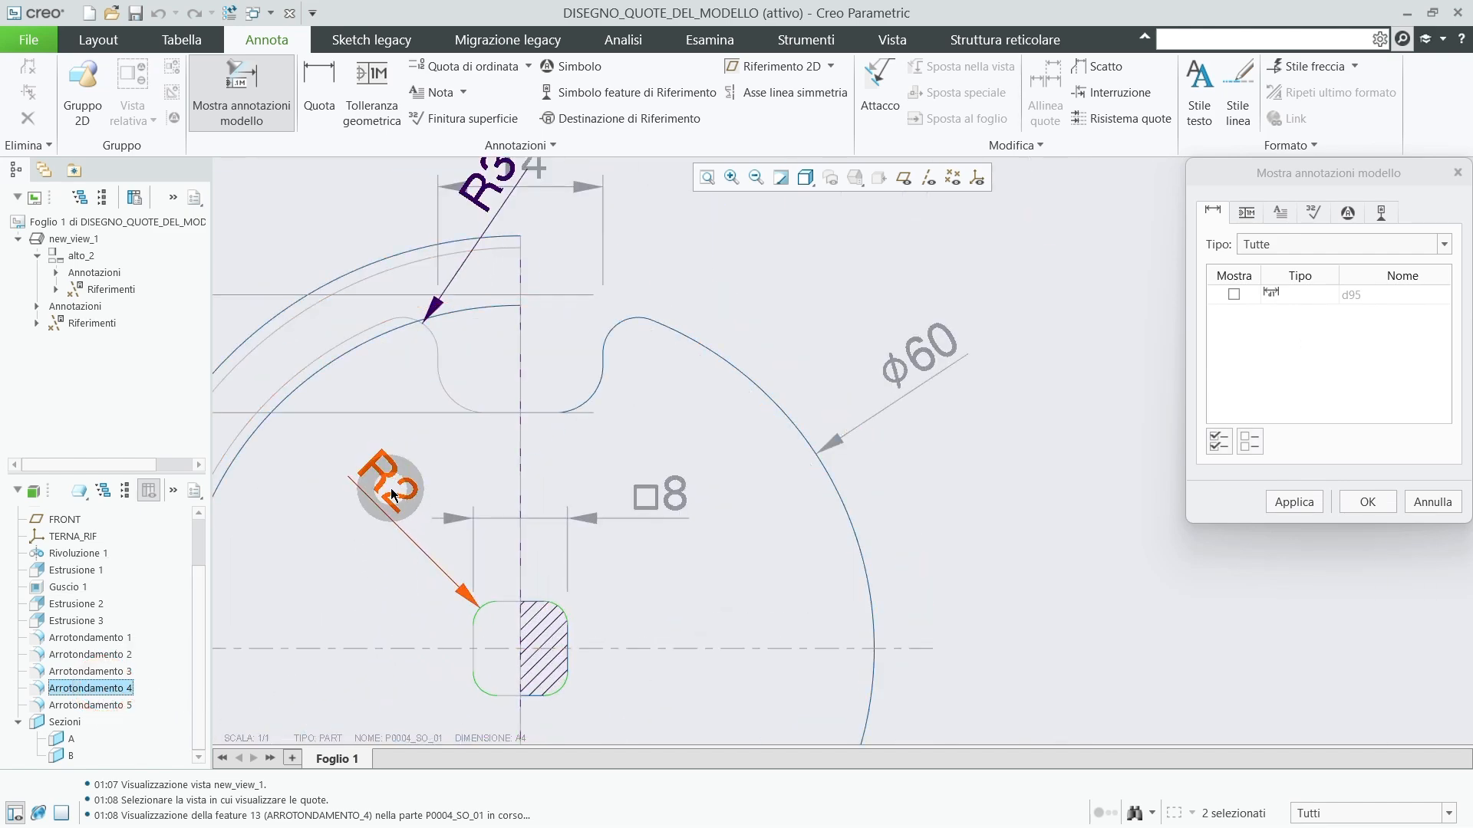
Include the R5 and R8 radii of Arrotondamento 5 on the stem in the front view and accept the chosen annotations.
click(124, 706)
scroll(691, 445, down, 2)
scroll(691, 445, down, 3)
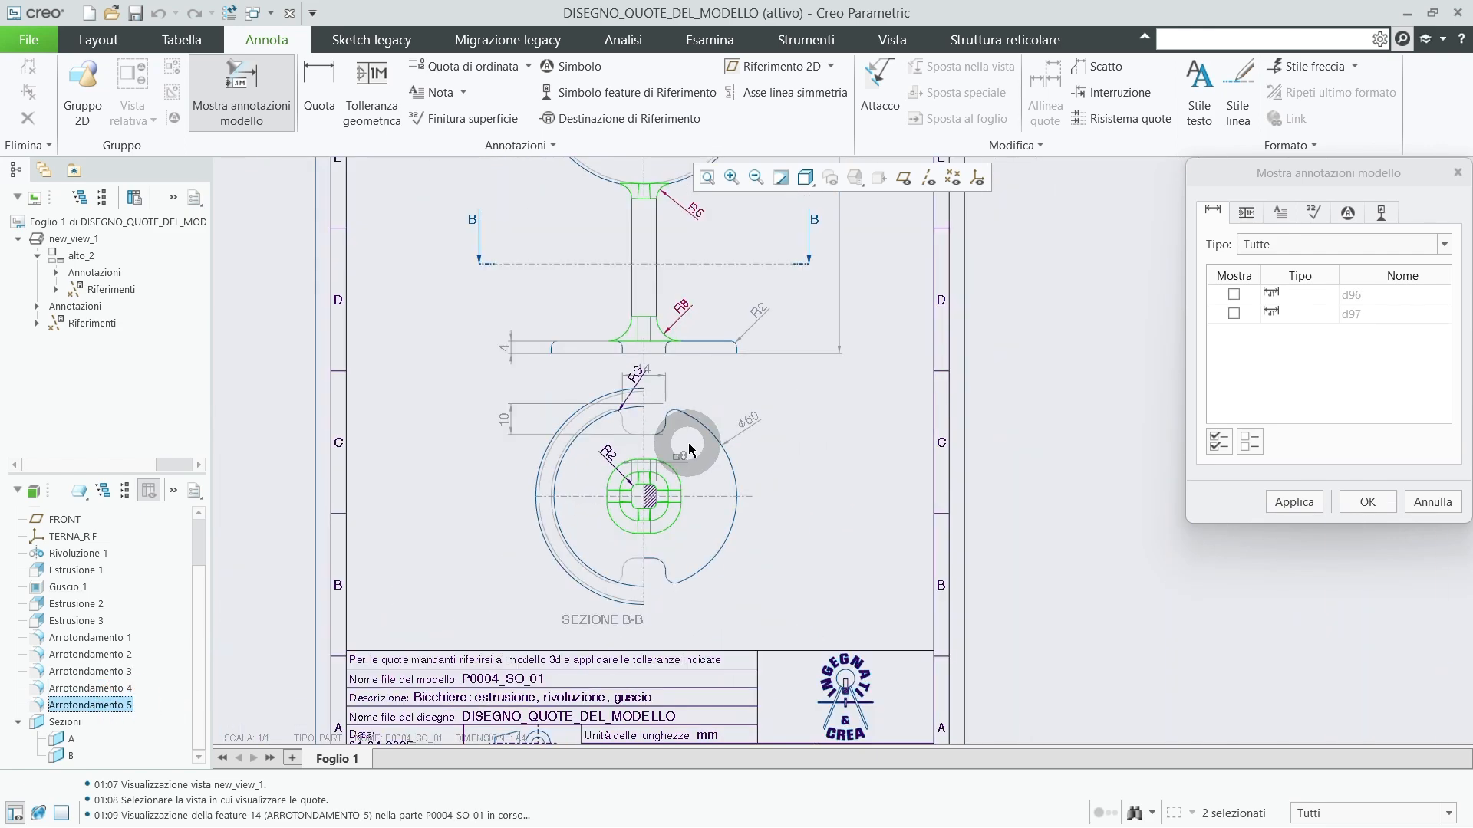
scroll(662, 354, down, 2)
scroll(717, 256, up, 3)
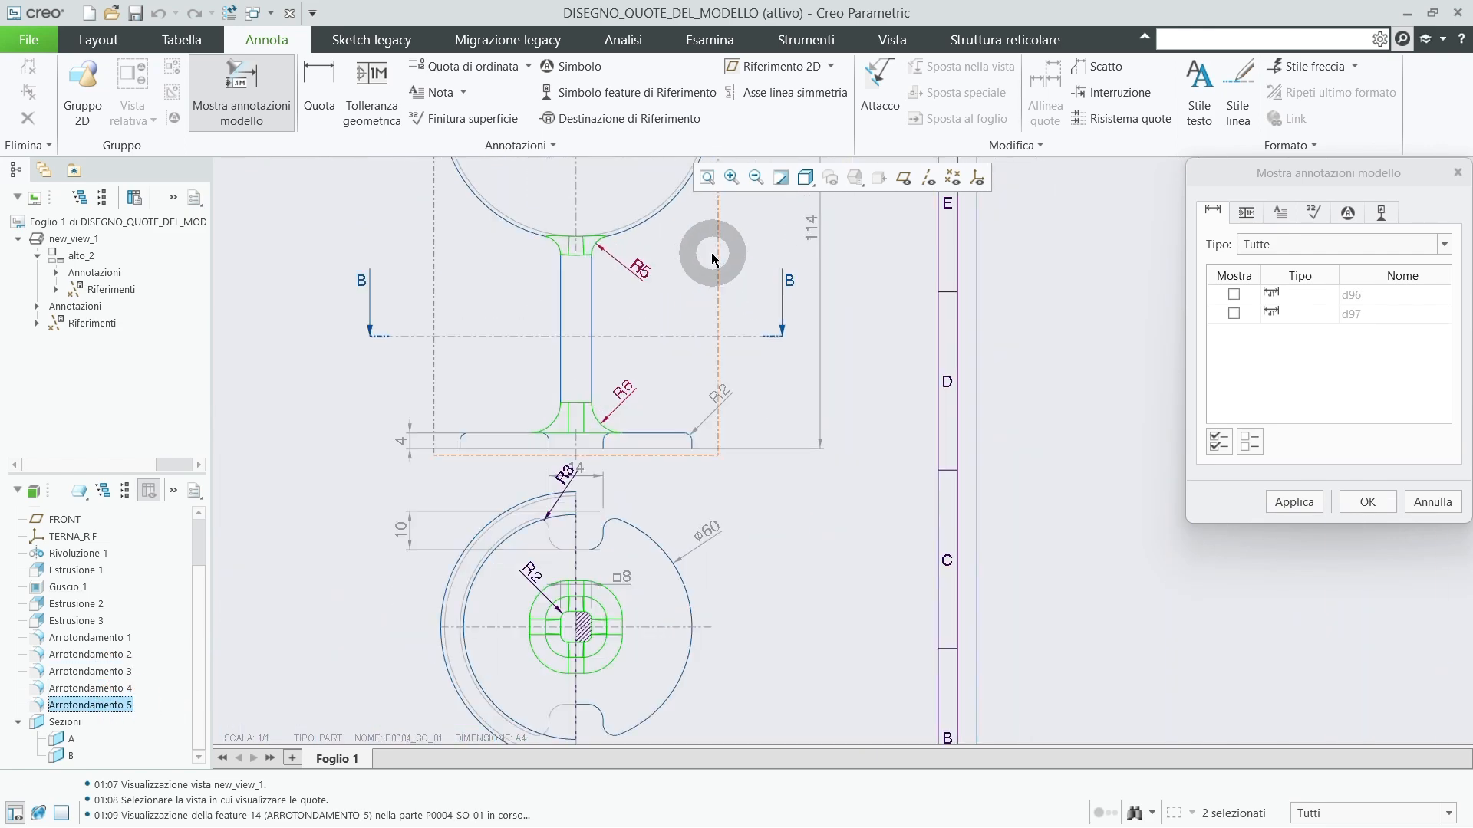
scroll(688, 246, up, 1)
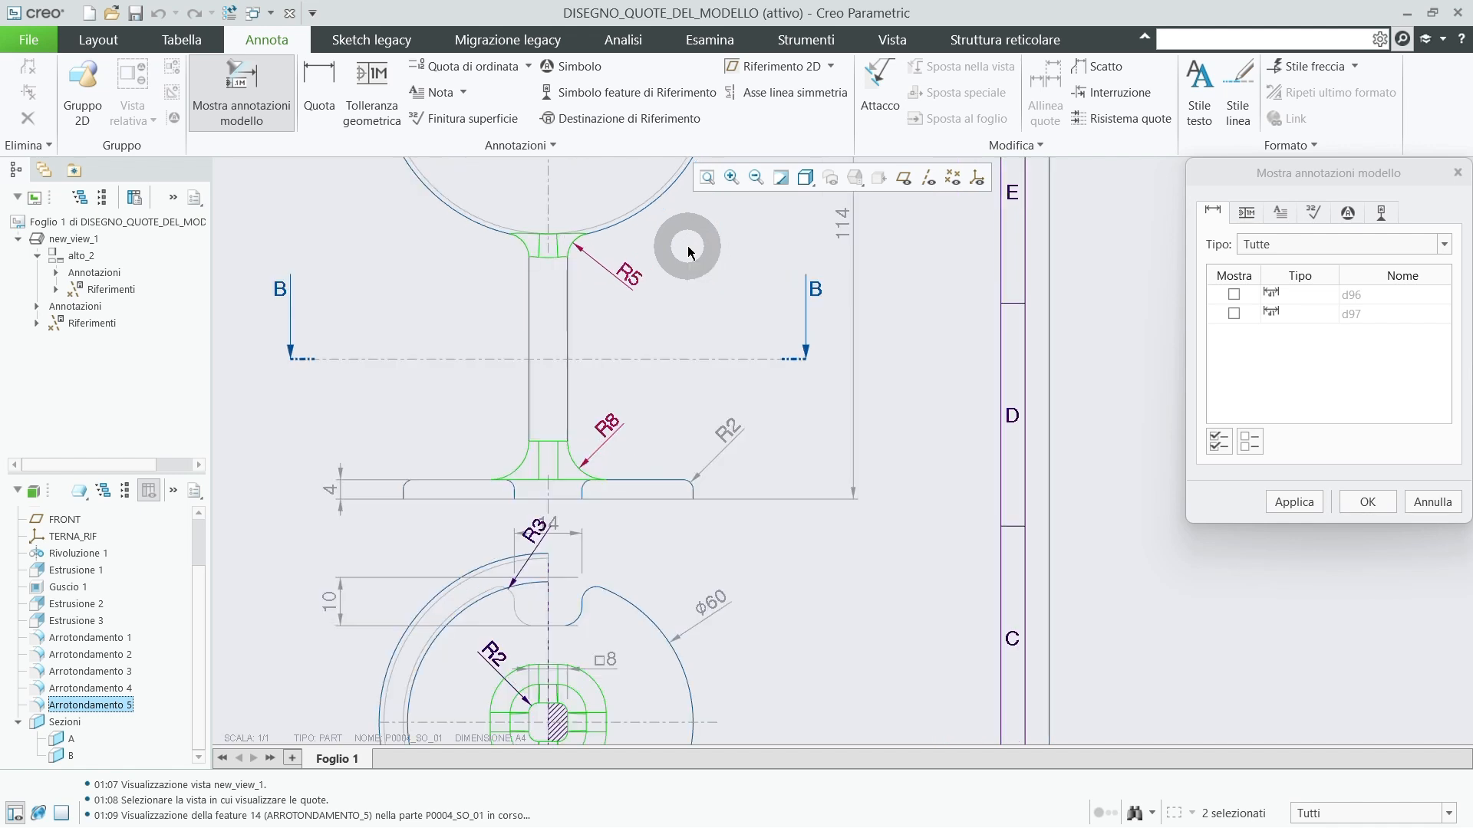
click(628, 277)
click(606, 425)
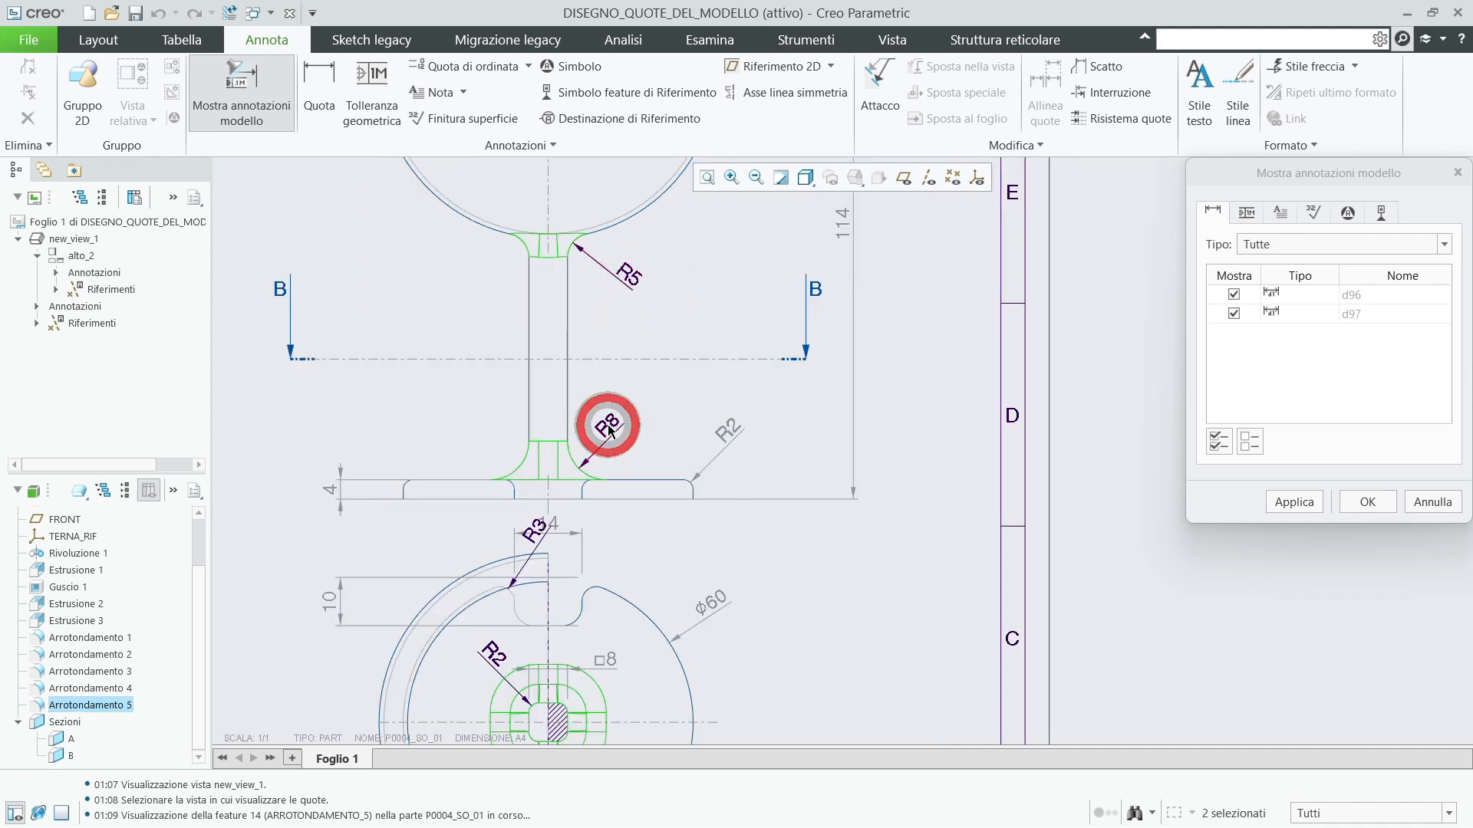
click(1367, 501)
click(930, 559)
Reattach the R3 radius dimension to the outer fillet of the lower notch in the section B-B view.
scroll(780, 526, up, 4)
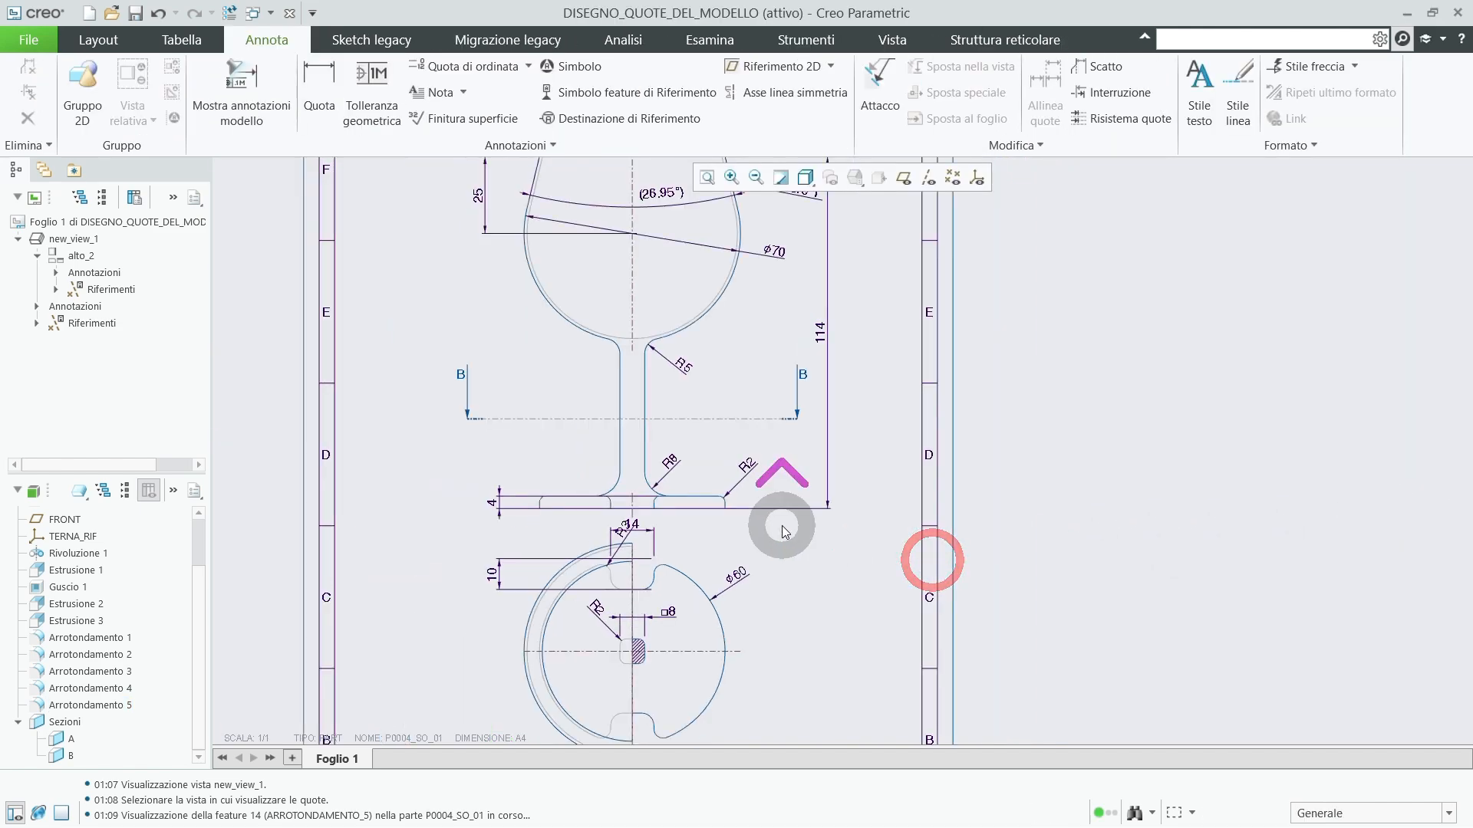
click(673, 463)
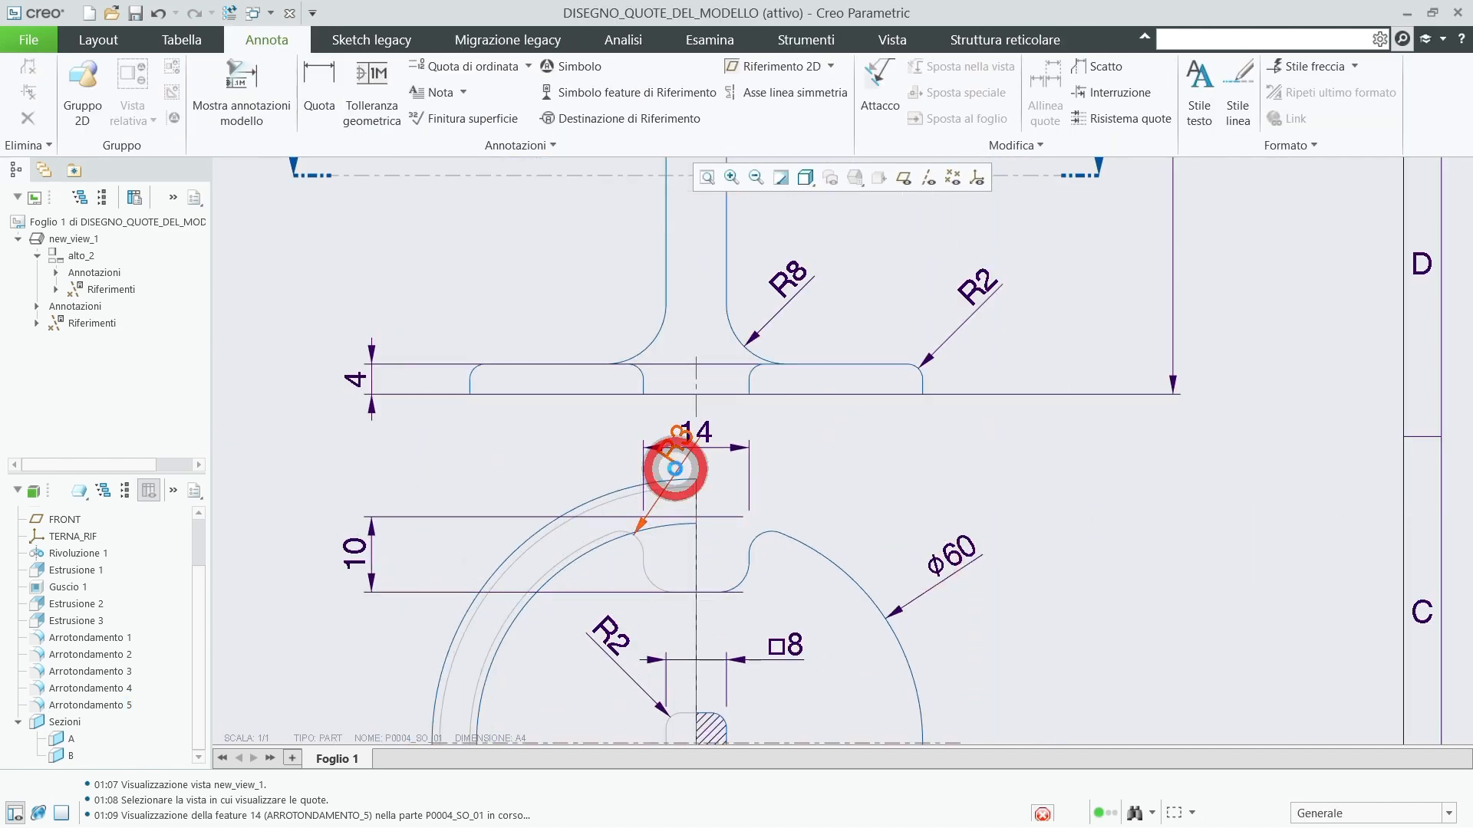
drag(674, 465, 674, 489)
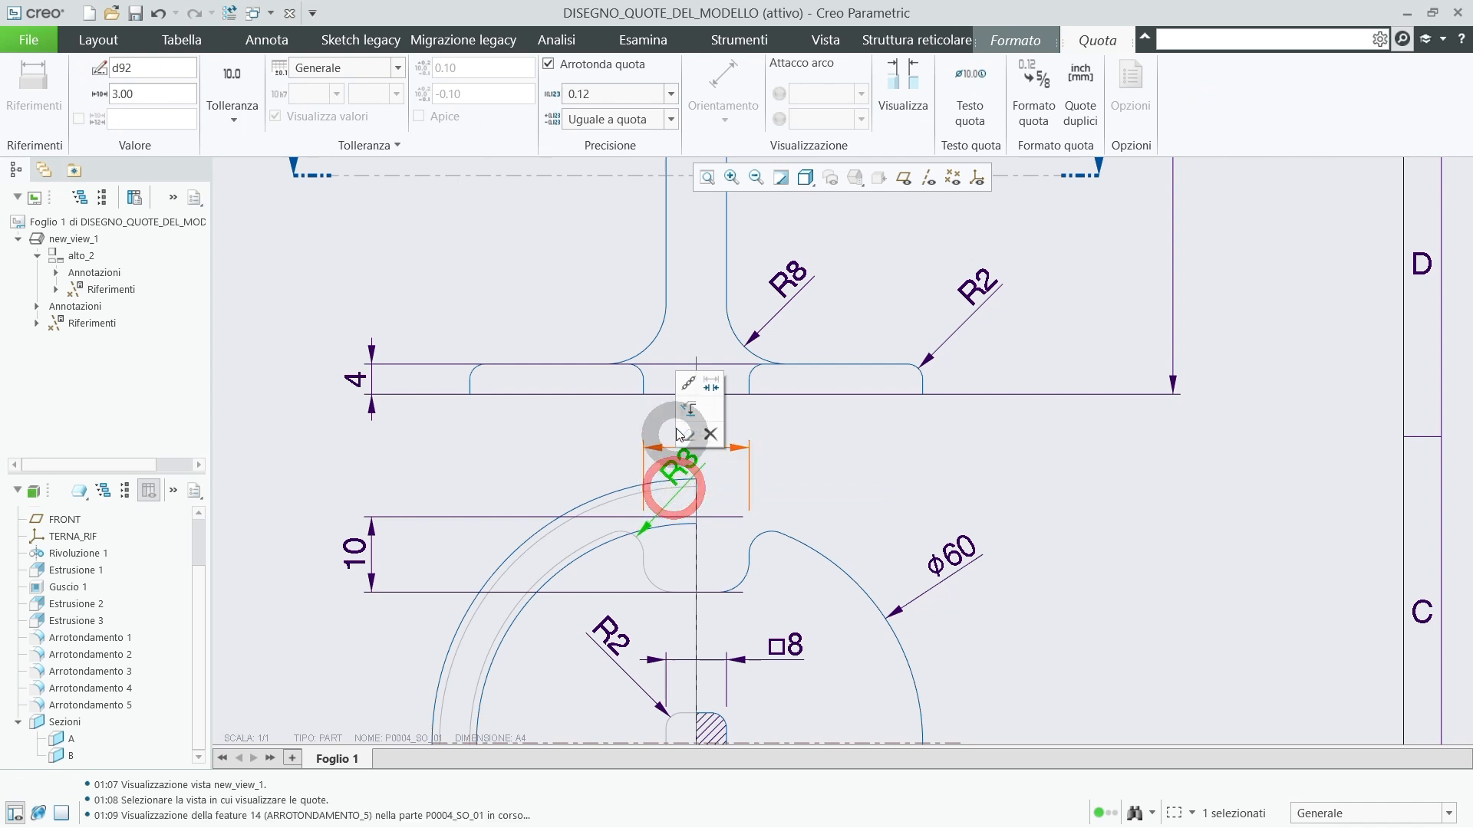
click(688, 386)
scroll(674, 391, down, 5)
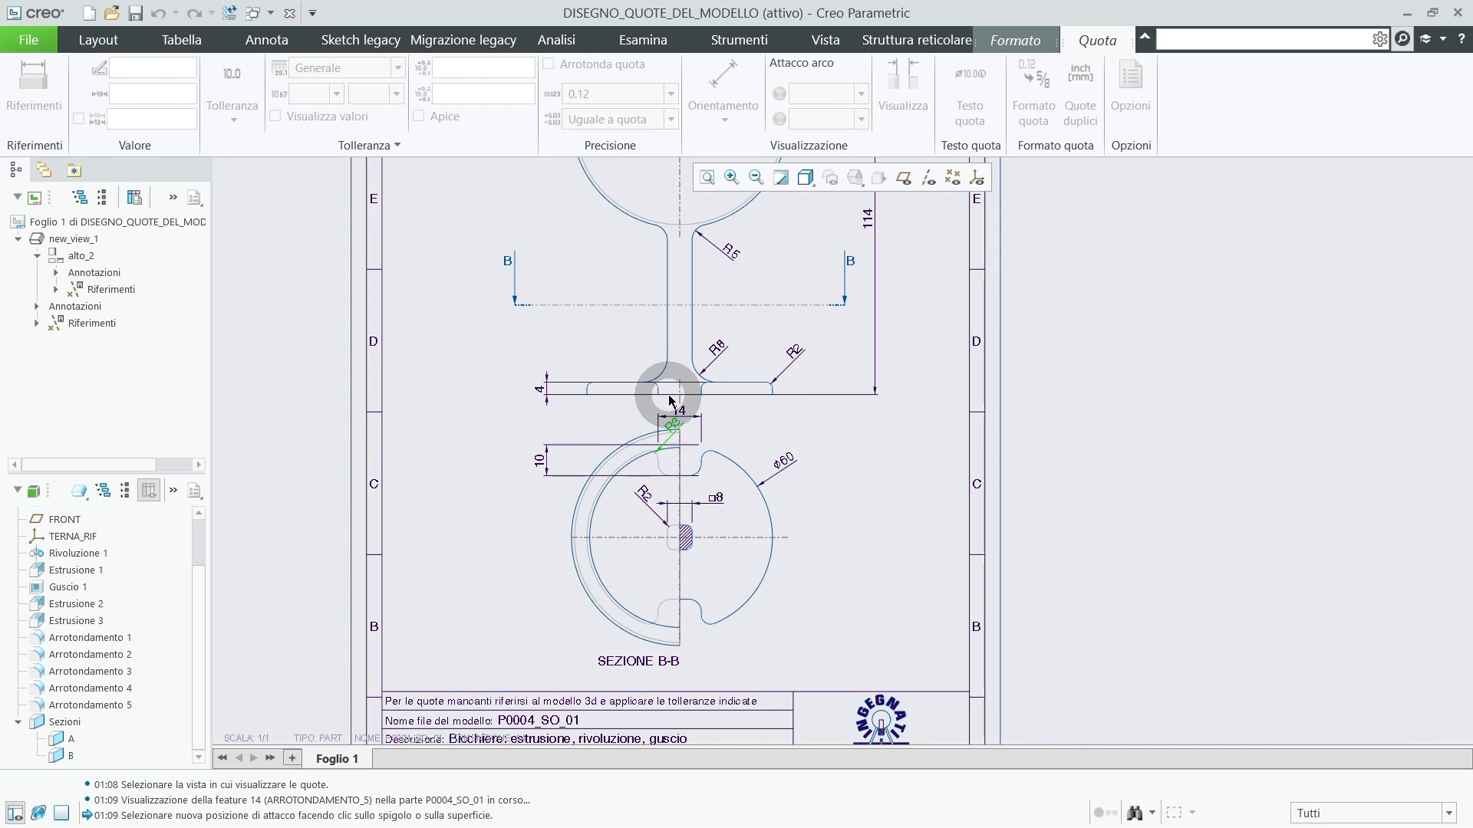
scroll(677, 598, up, 2)
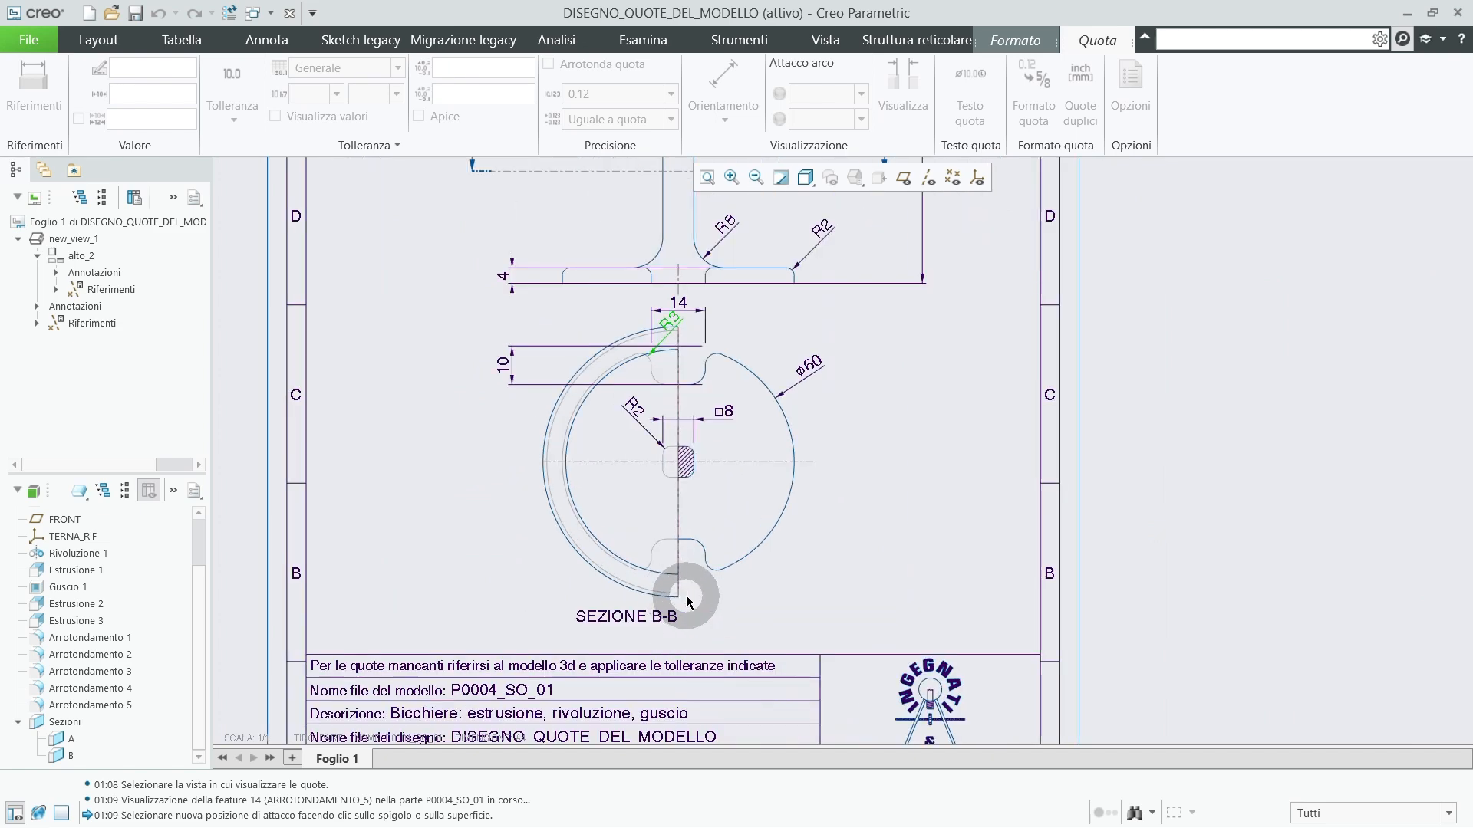
scroll(687, 601, up, 3)
click(735, 547)
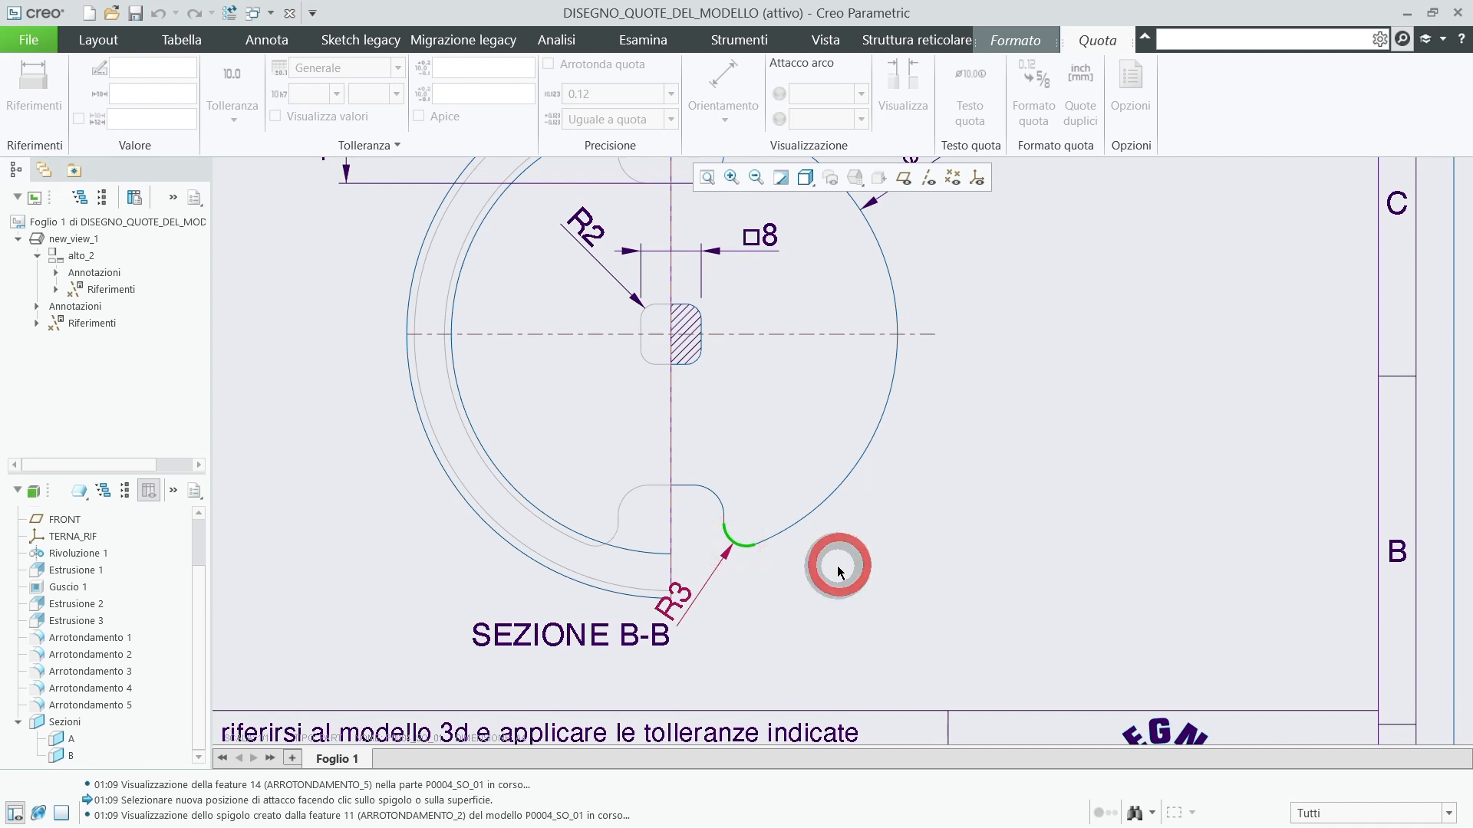
Move the R3 dimension text just below the lower notch, clear of the section outline and the SEZIONE B-B label.
click(679, 599)
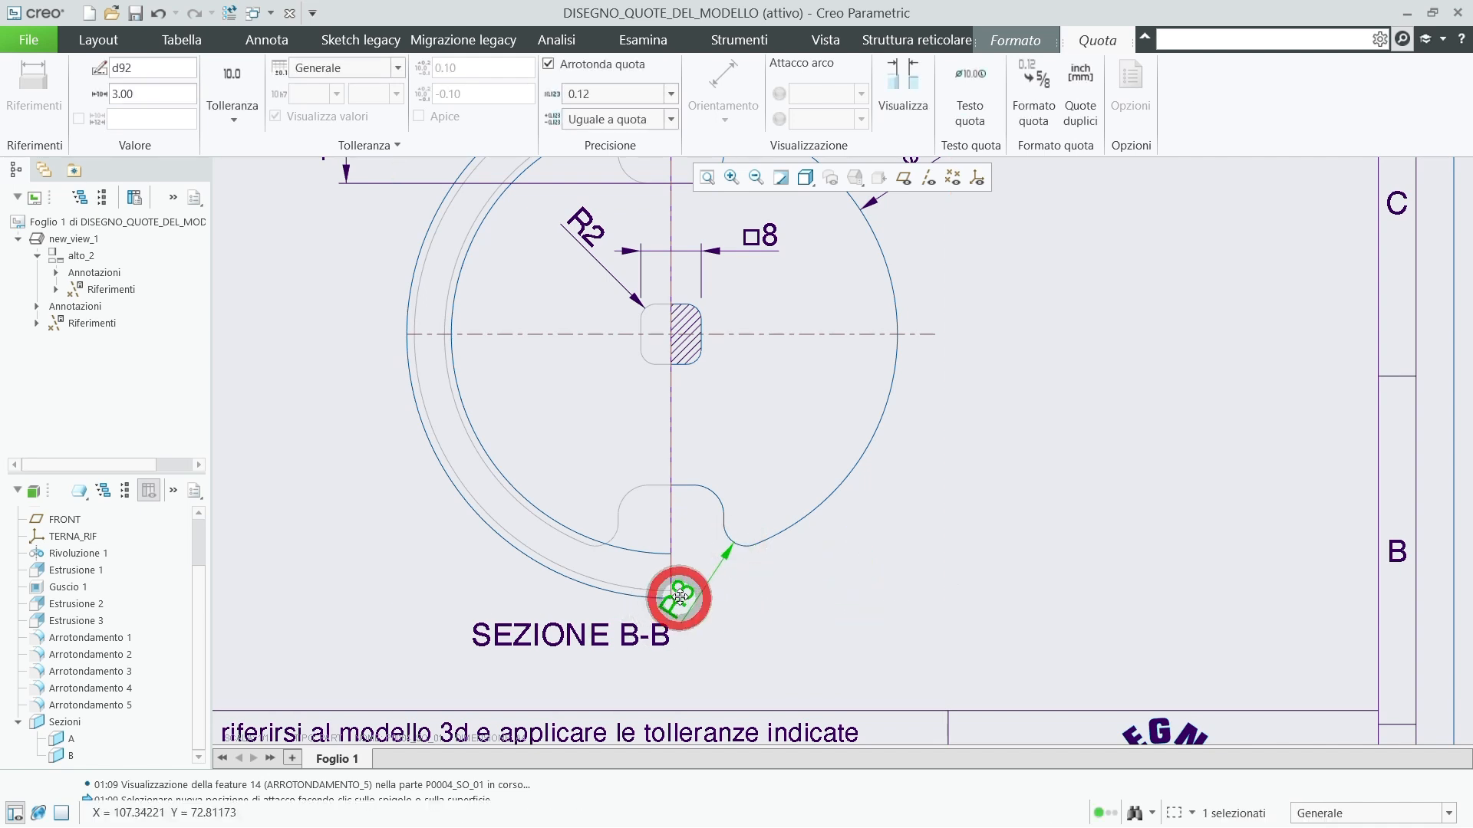
drag(679, 598, 705, 583)
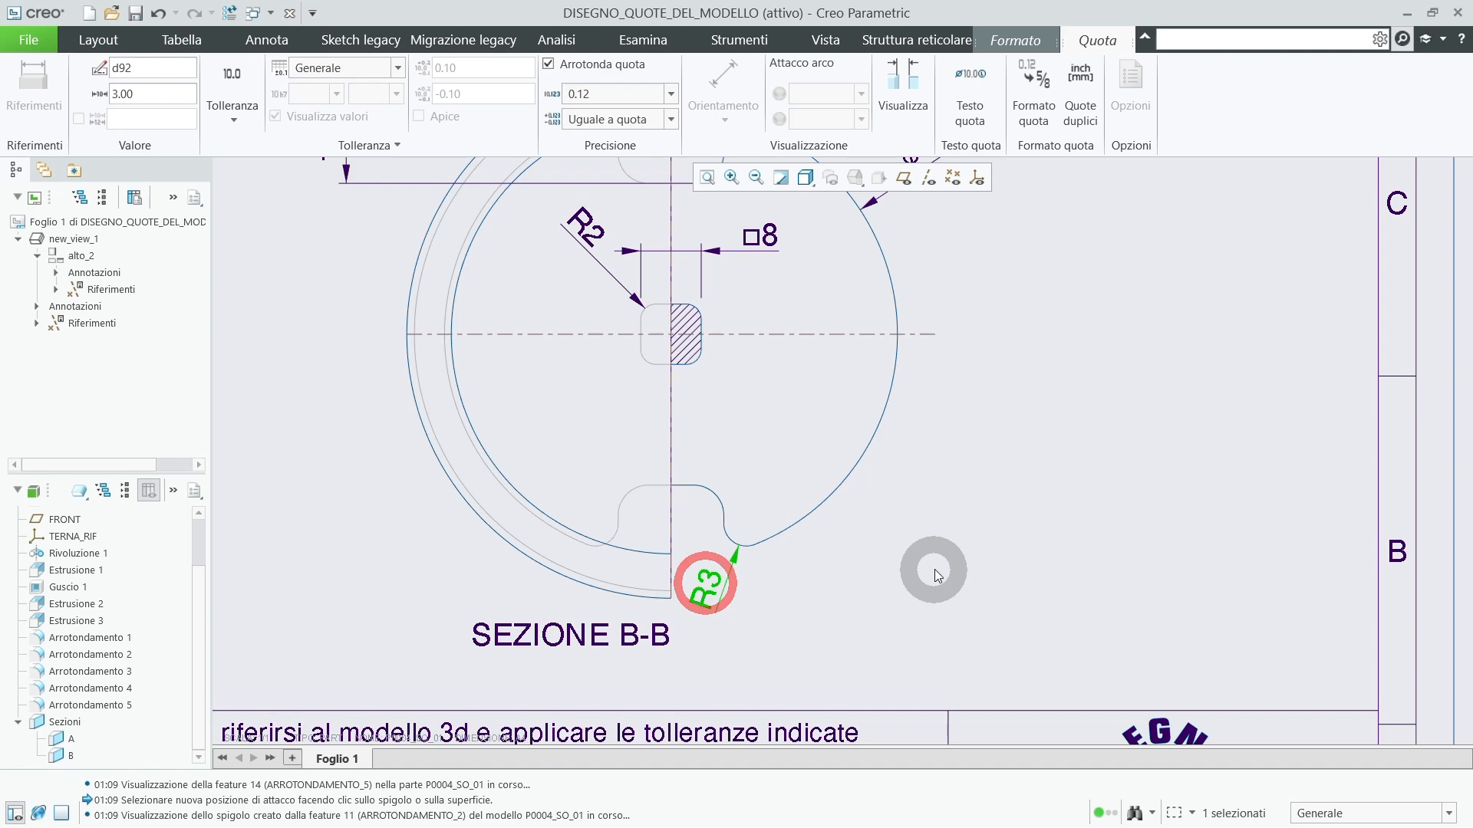
click(936, 573)
scroll(932, 572, up, 5)
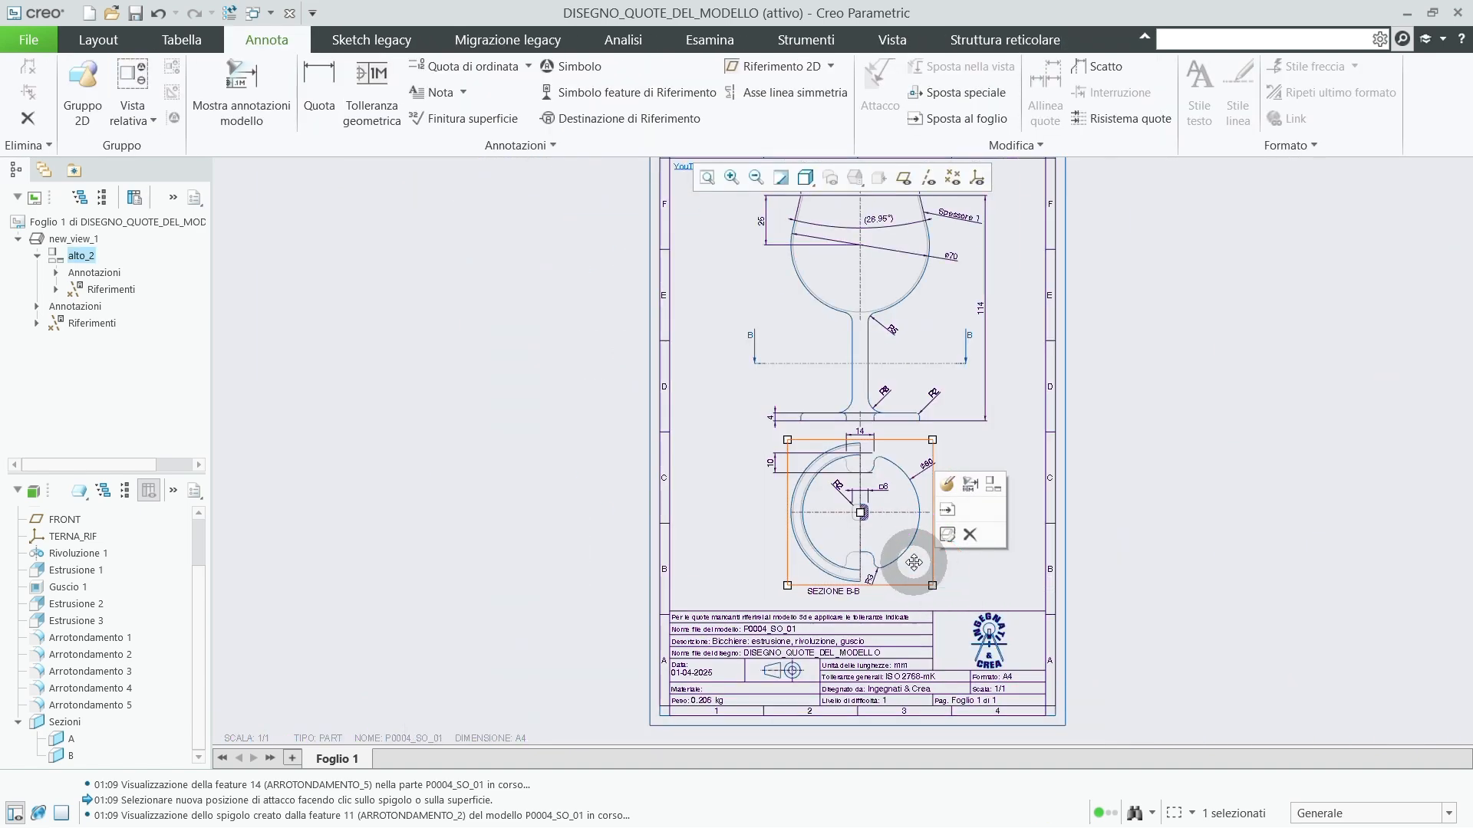
Review the dimensions in the front view and the square stem dimension in the section B-B view.
scroll(925, 460, down, 5)
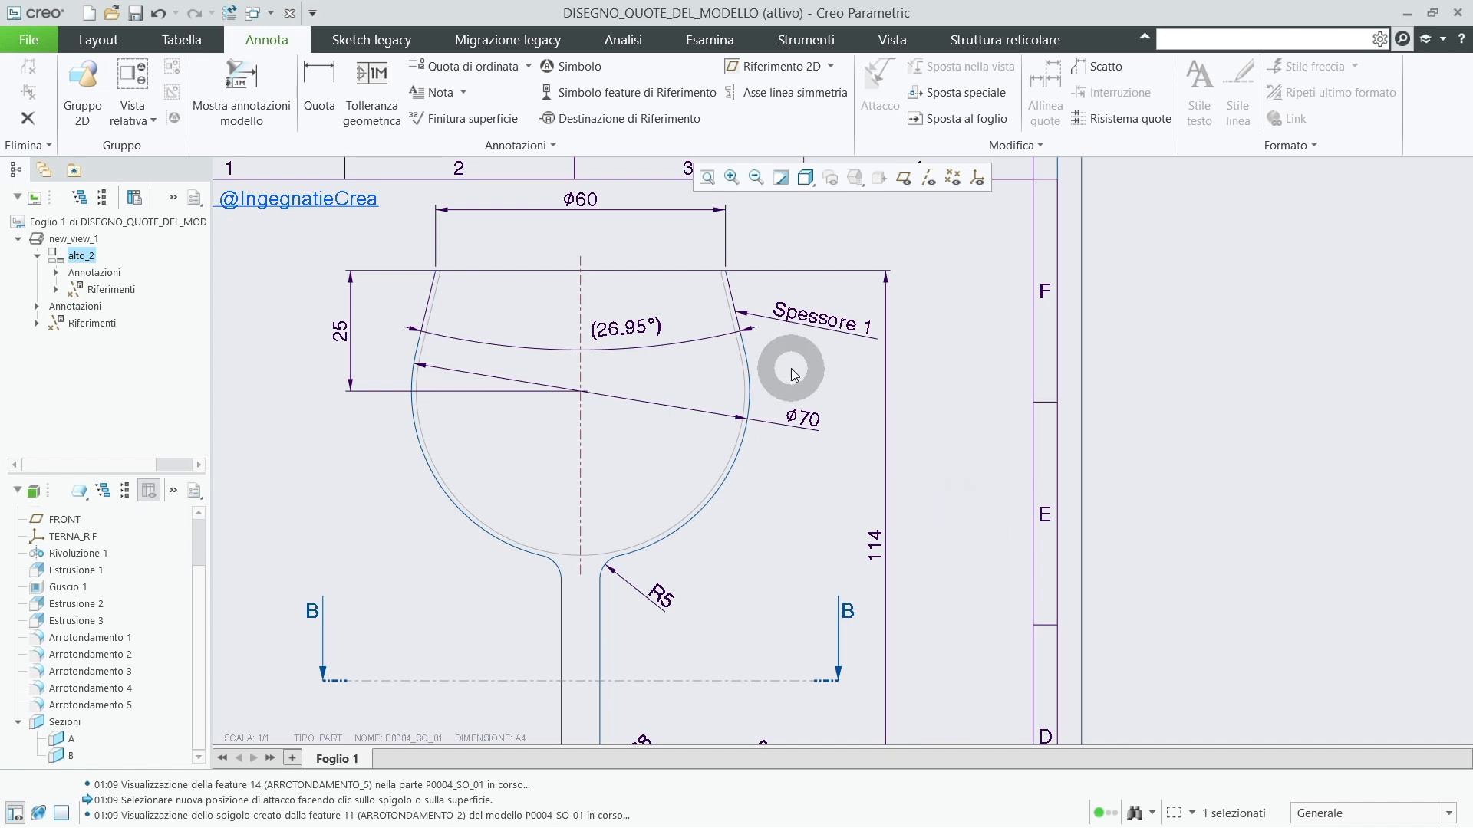
scroll(812, 401, up, 3)
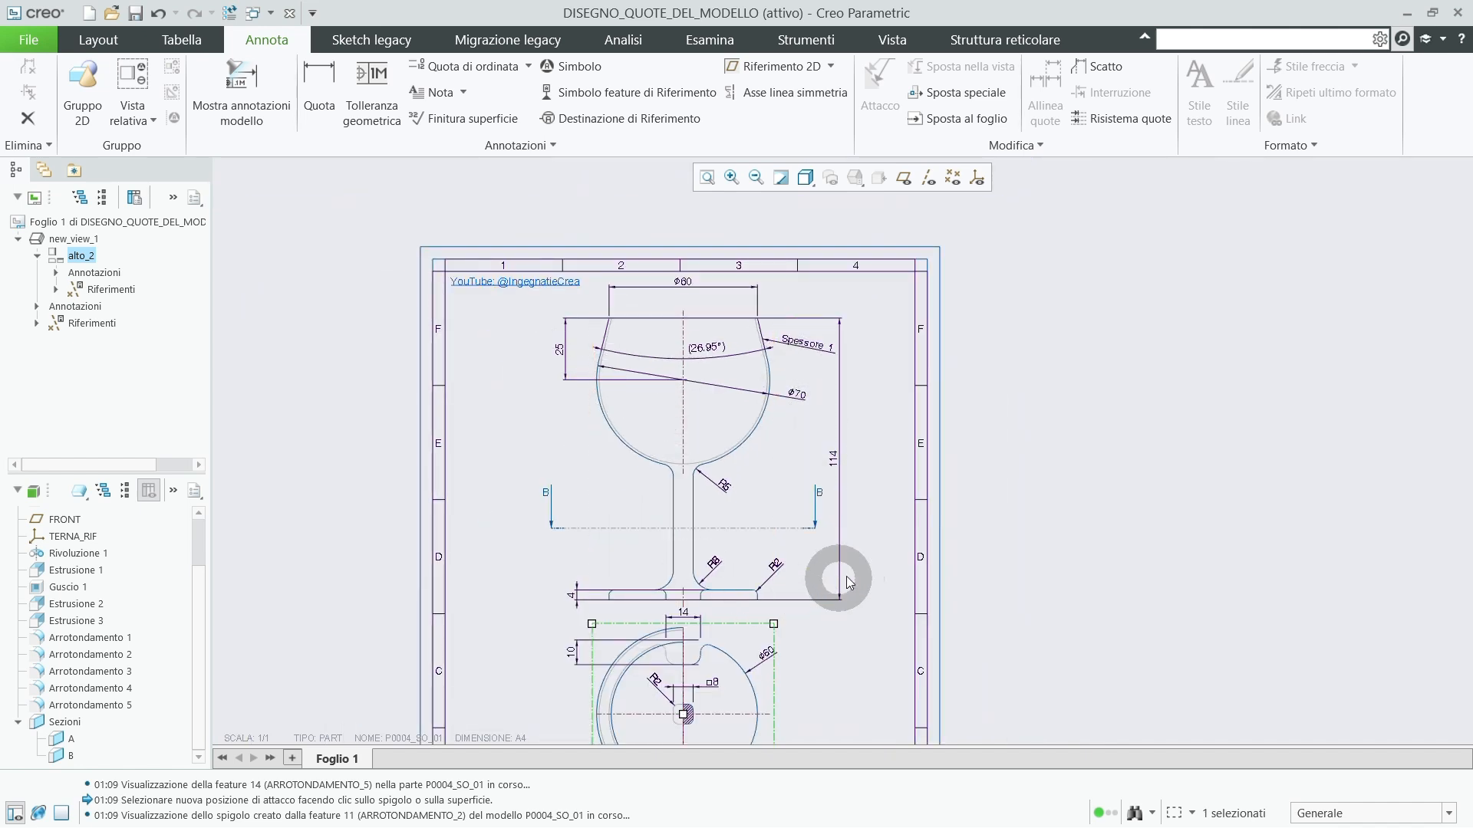
scroll(887, 440, down, 2)
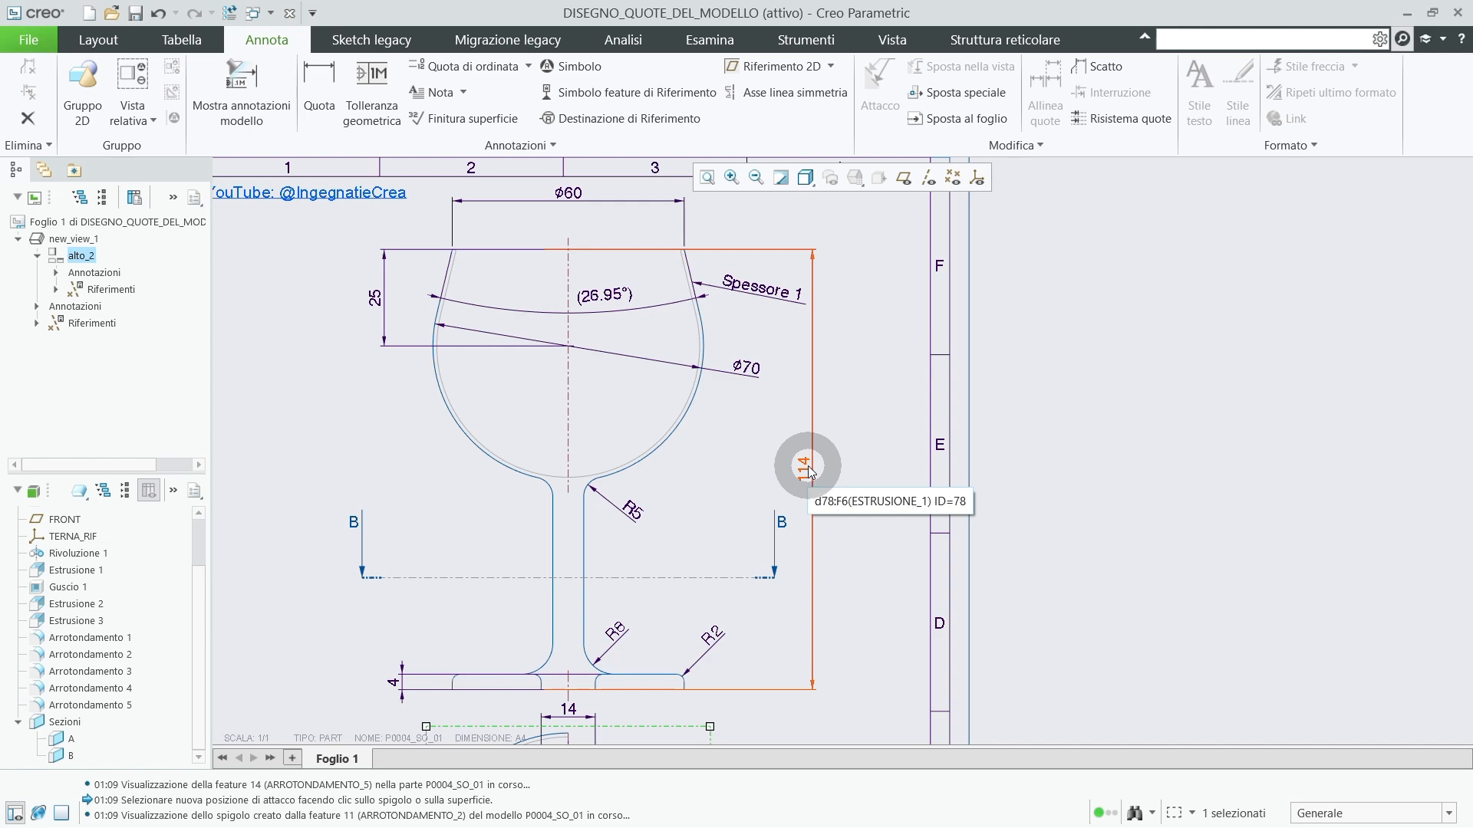
scroll(809, 470, down, 3)
scroll(678, 707, up, 3)
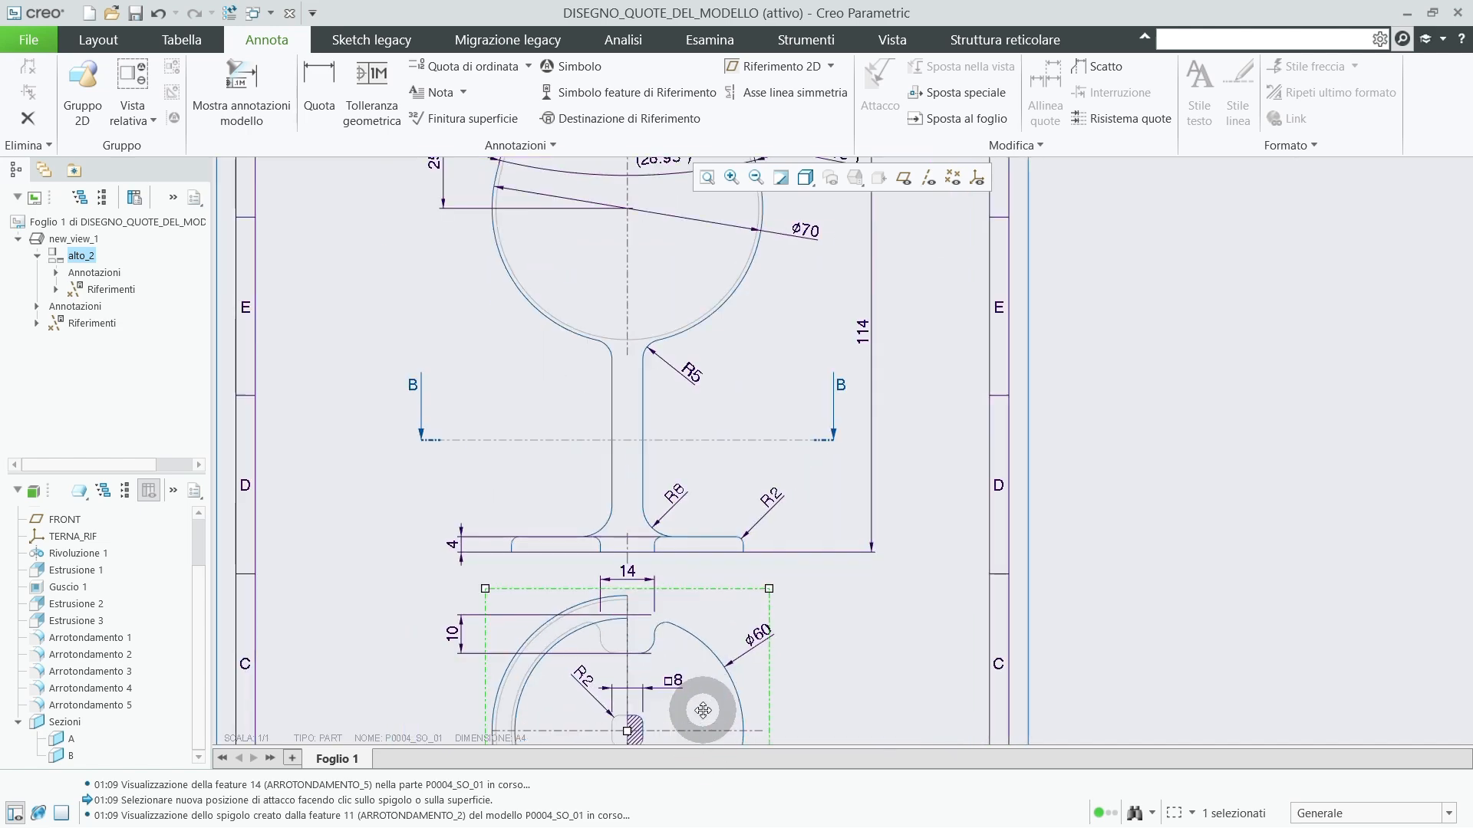
scroll(678, 706, down, 5)
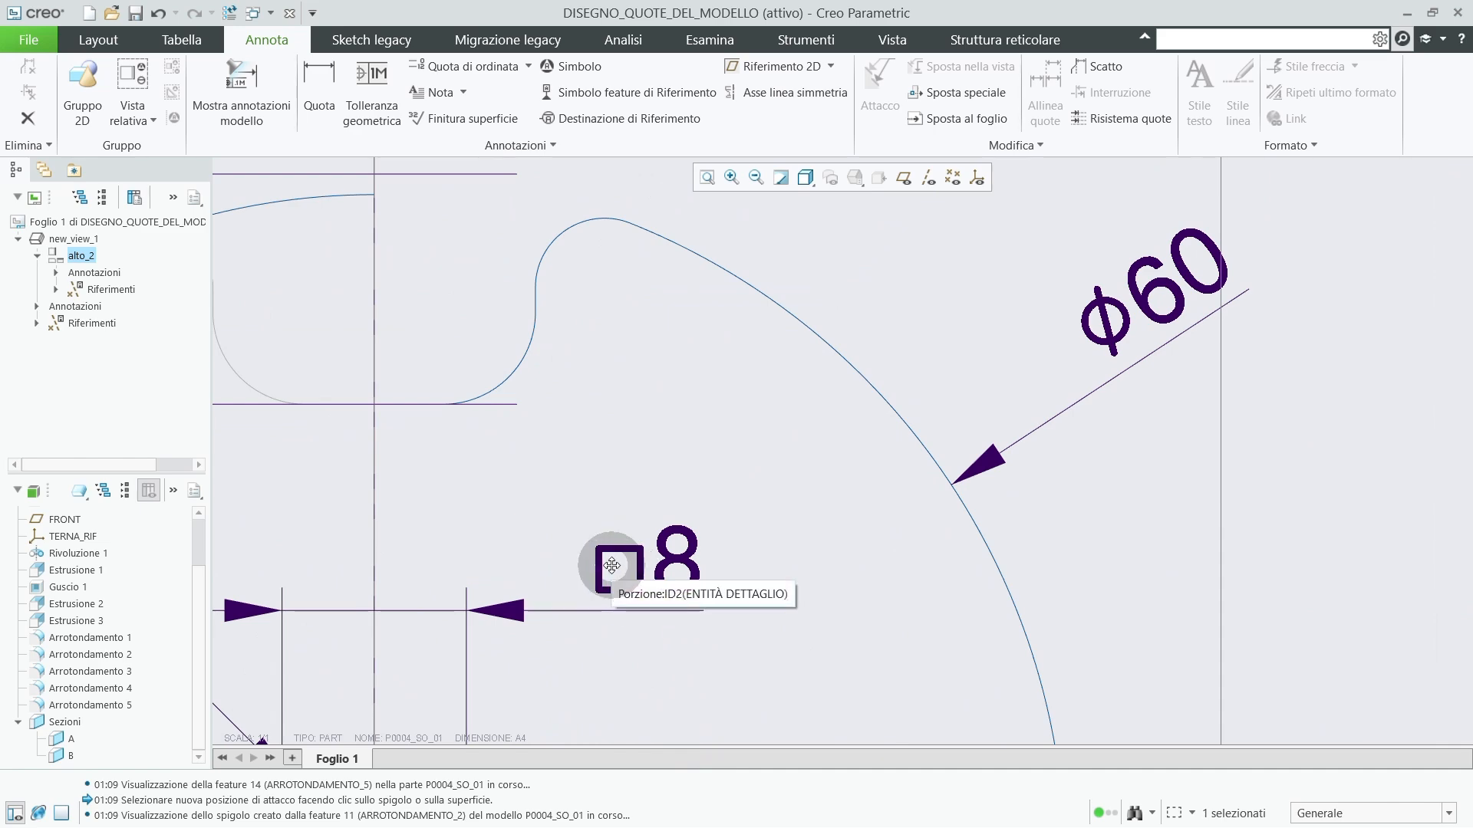
scroll(611, 565, up, 6)
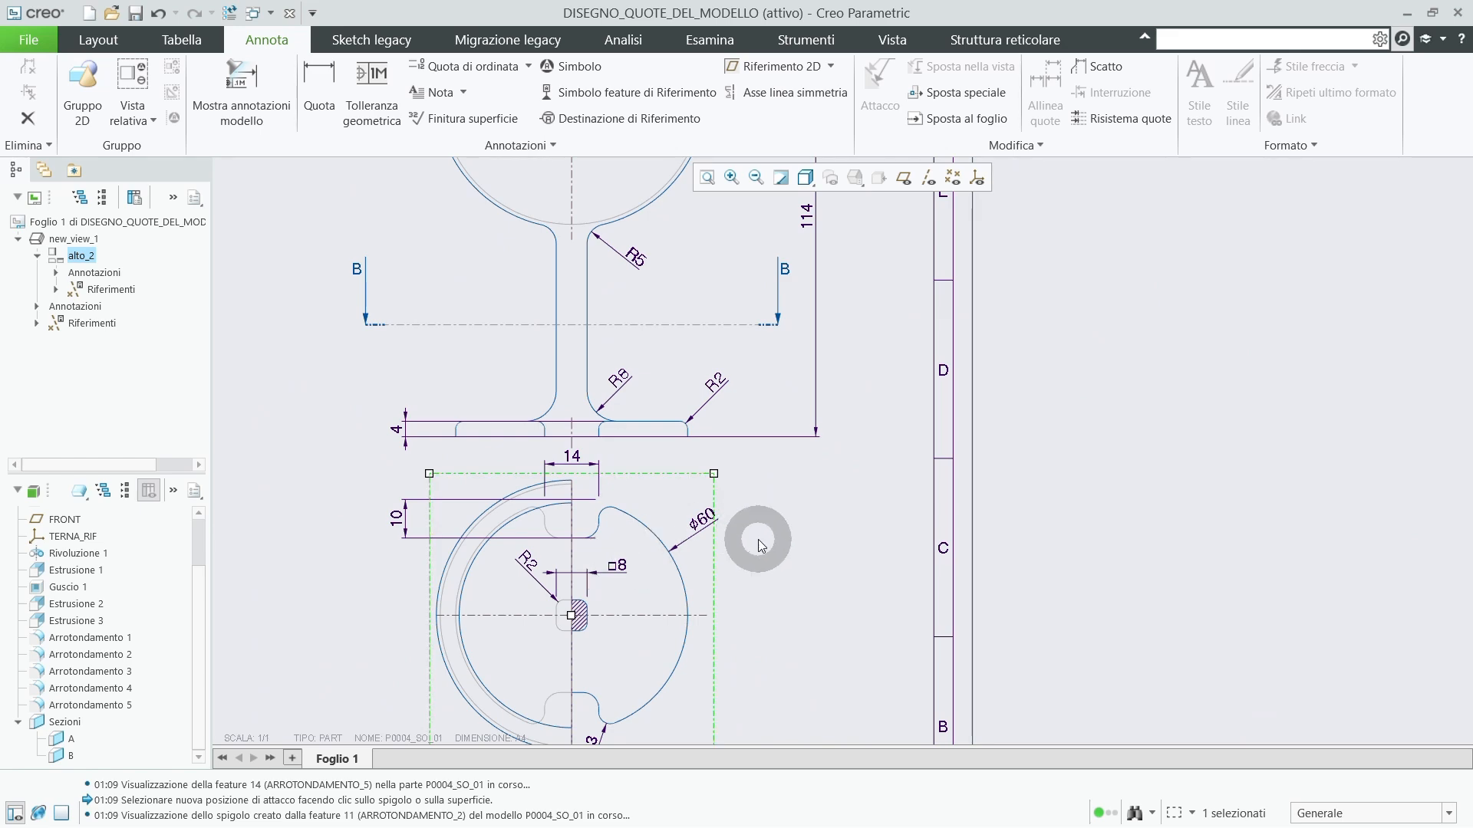
scroll(758, 541, up, 2)
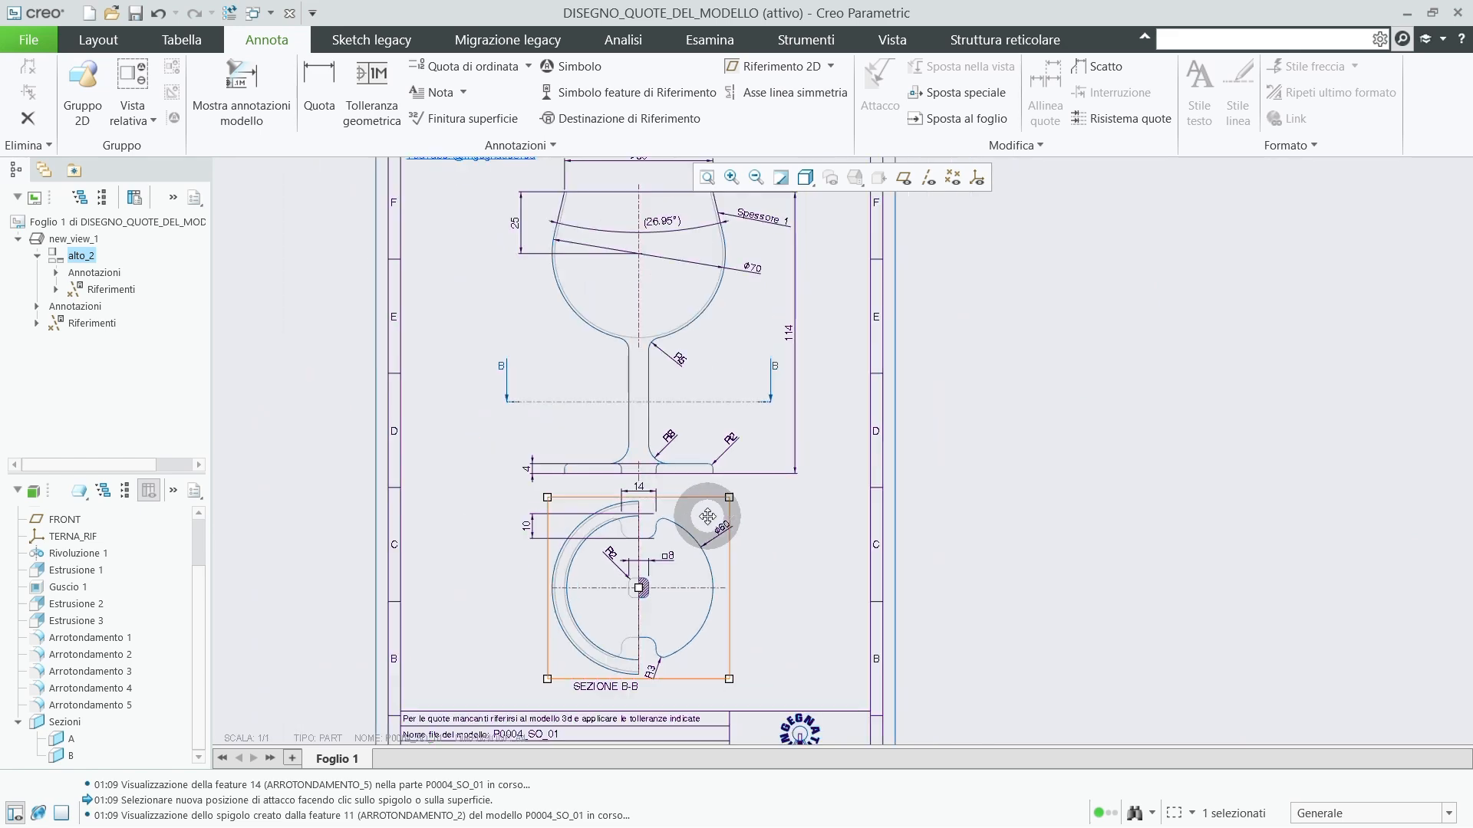
Switch to the P0004_SO_01 part and display the dimensions of Estrusione 1, focusing on the stem's square profile.
click(271, 12)
click(283, 38)
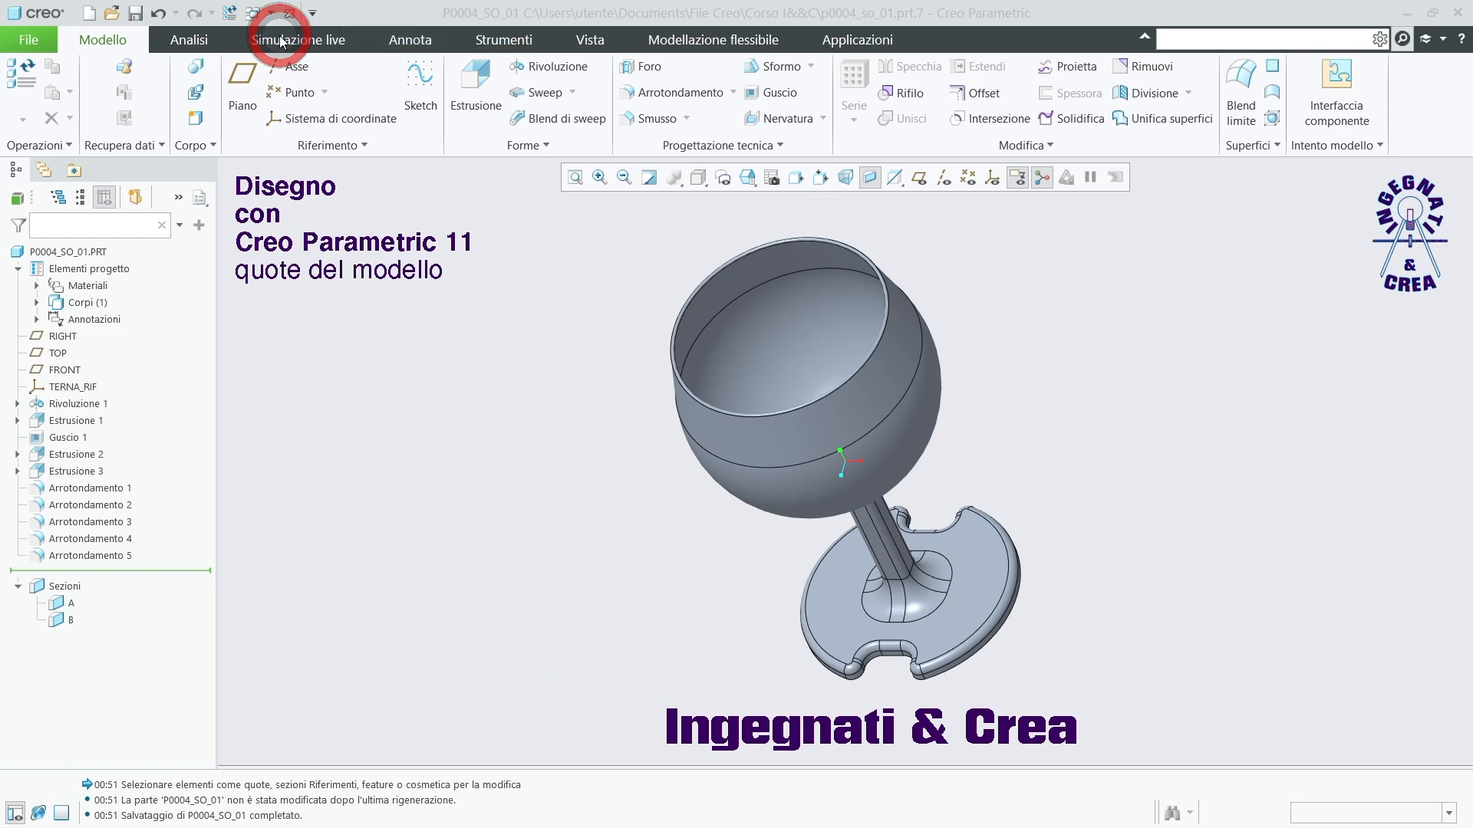
click(76, 454)
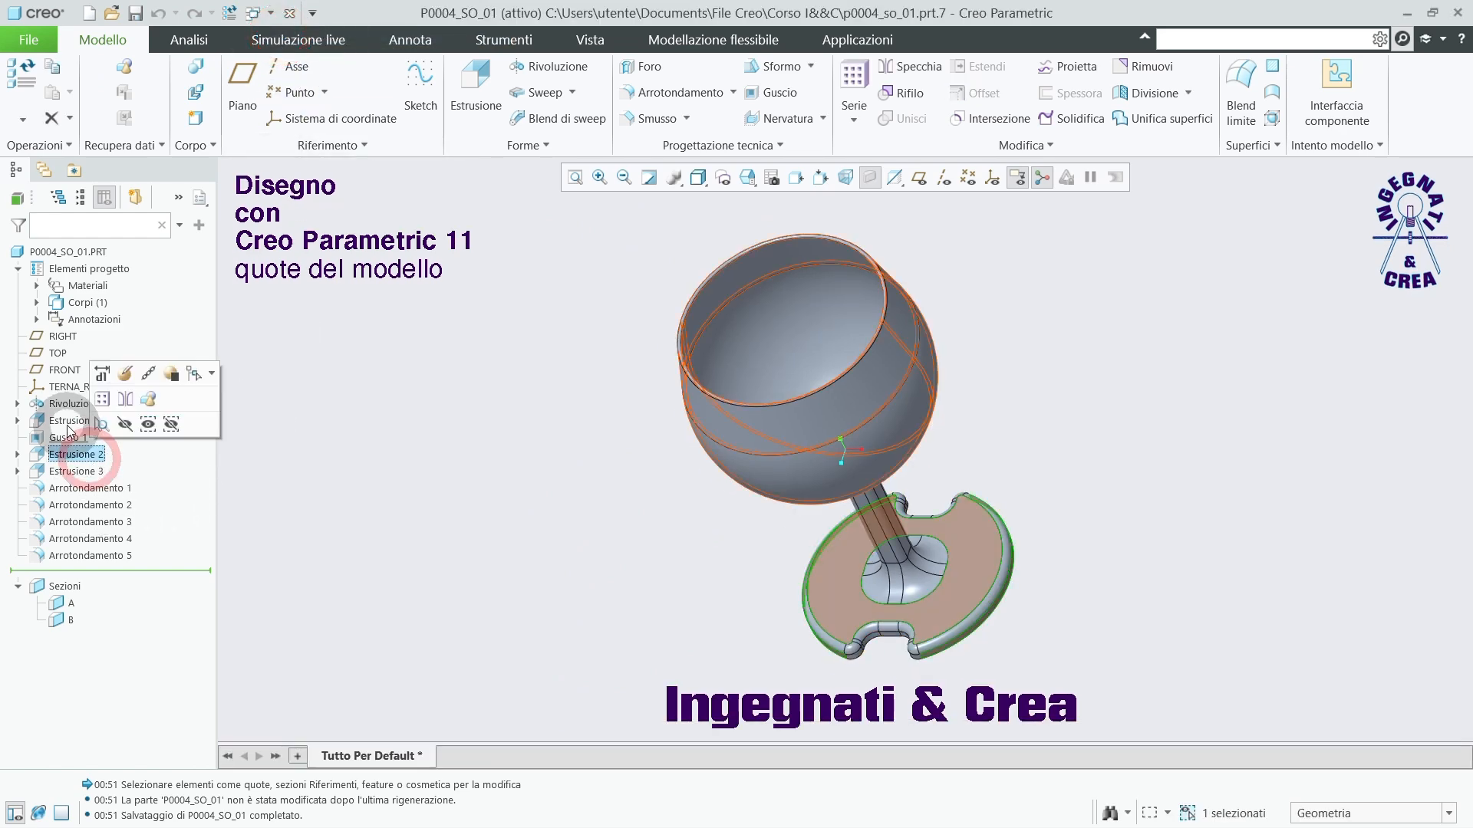
click(70, 420)
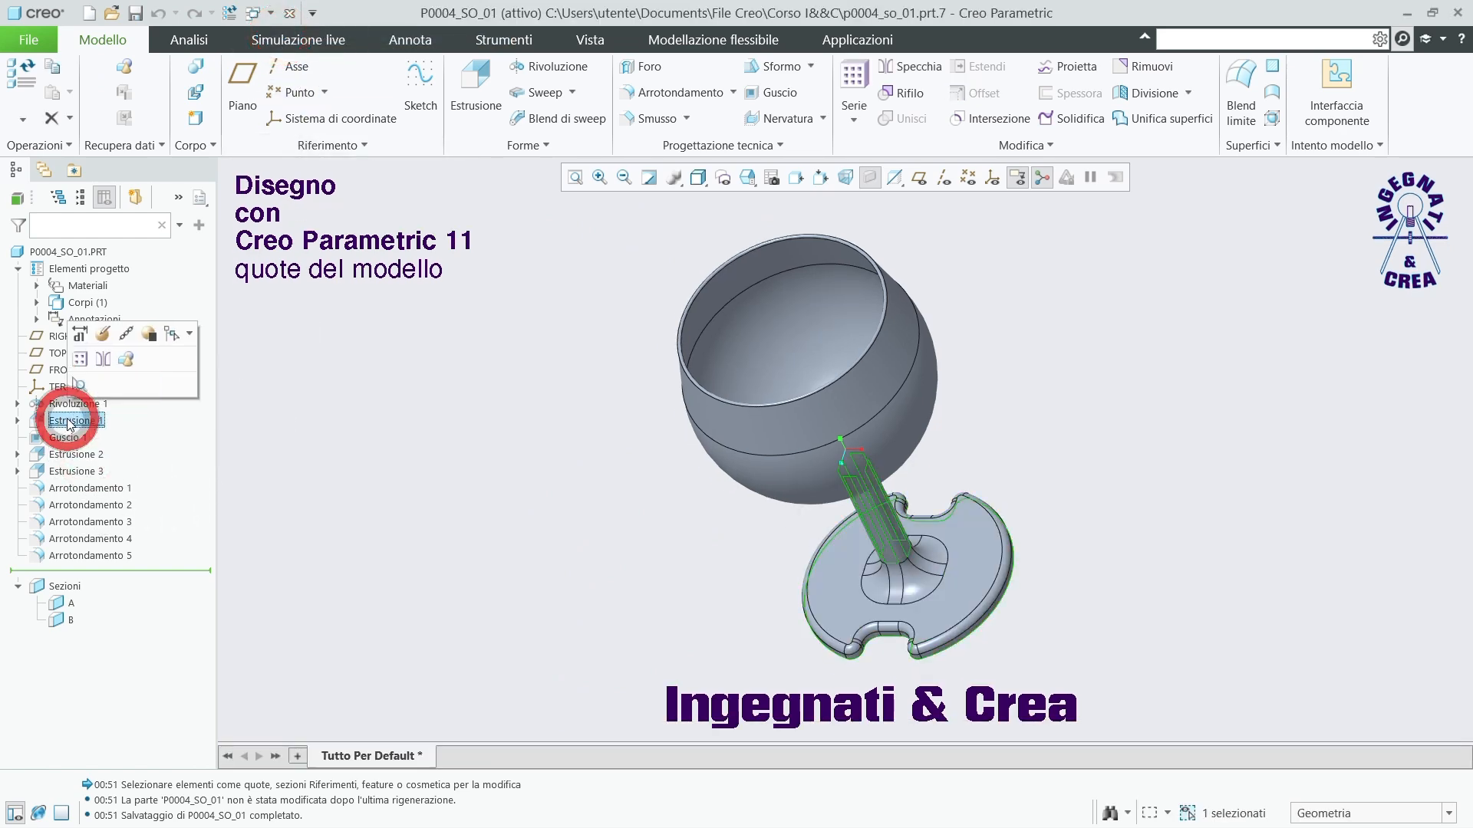
click(77, 333)
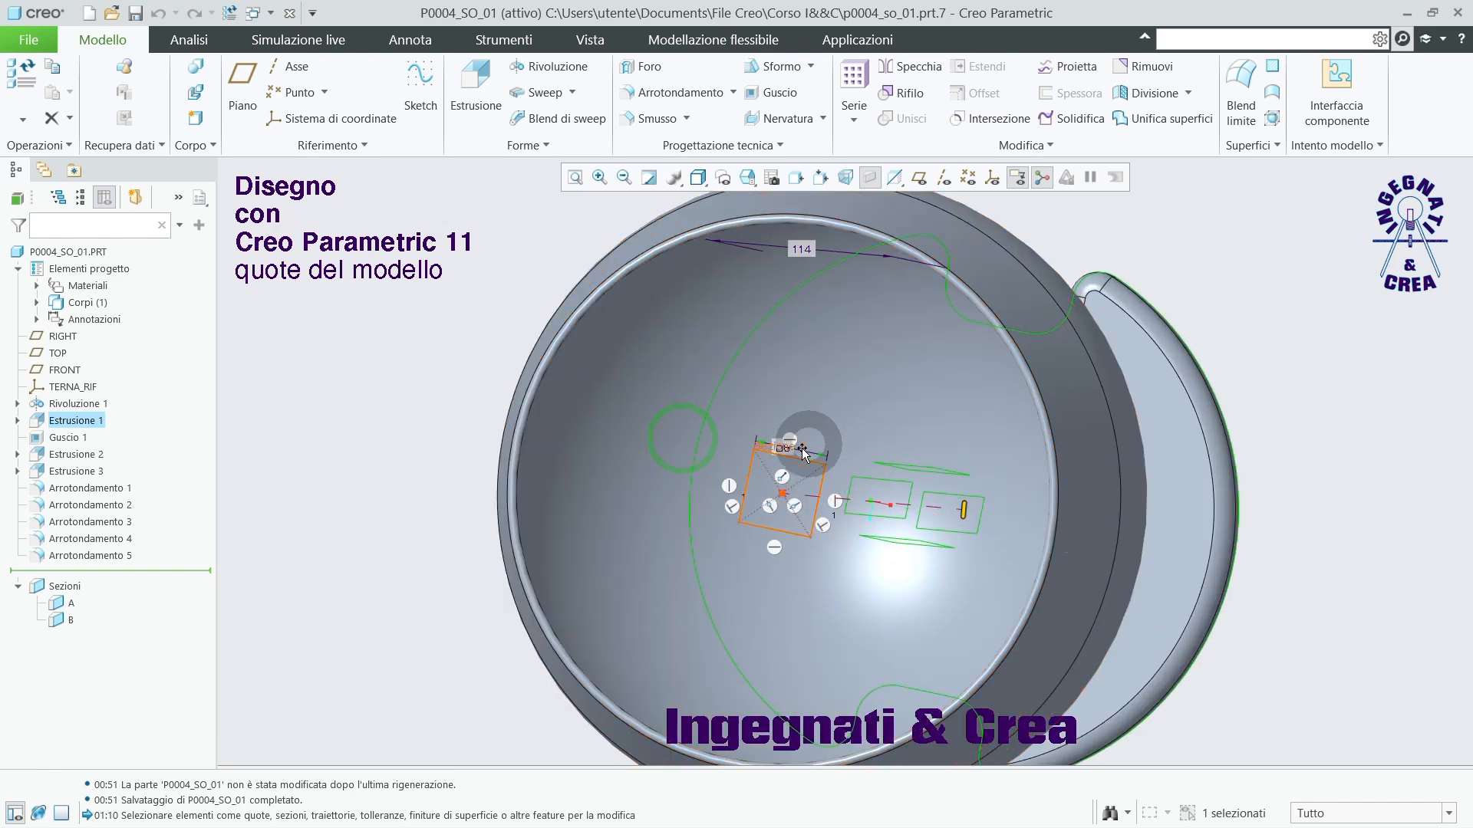
scroll(803, 453, down, 10)
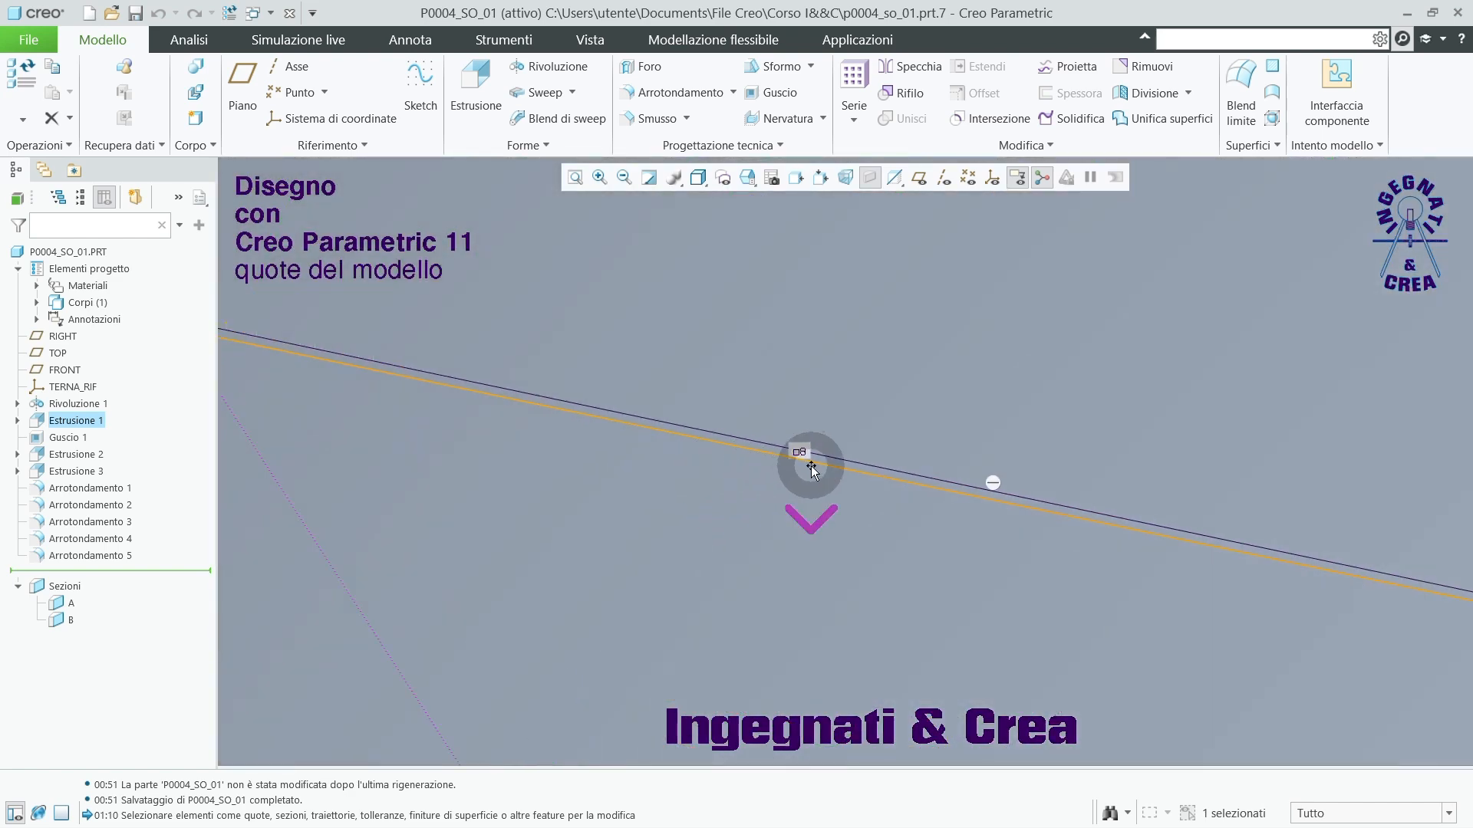
scroll(811, 466, down, 2)
Select the stem's square side dimension in the part and check the prefix in its dimension text.
click(789, 429)
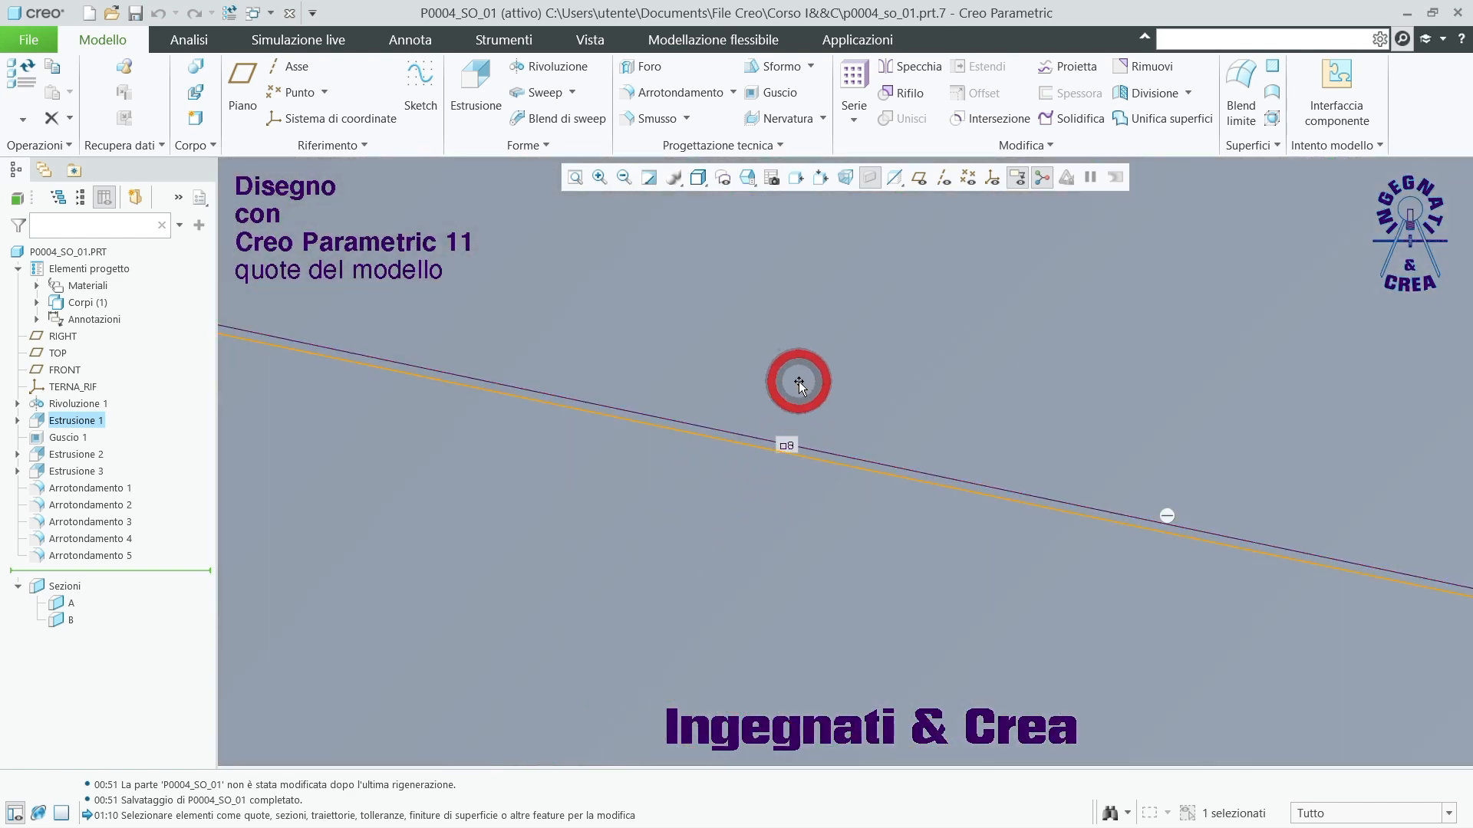
click(788, 447)
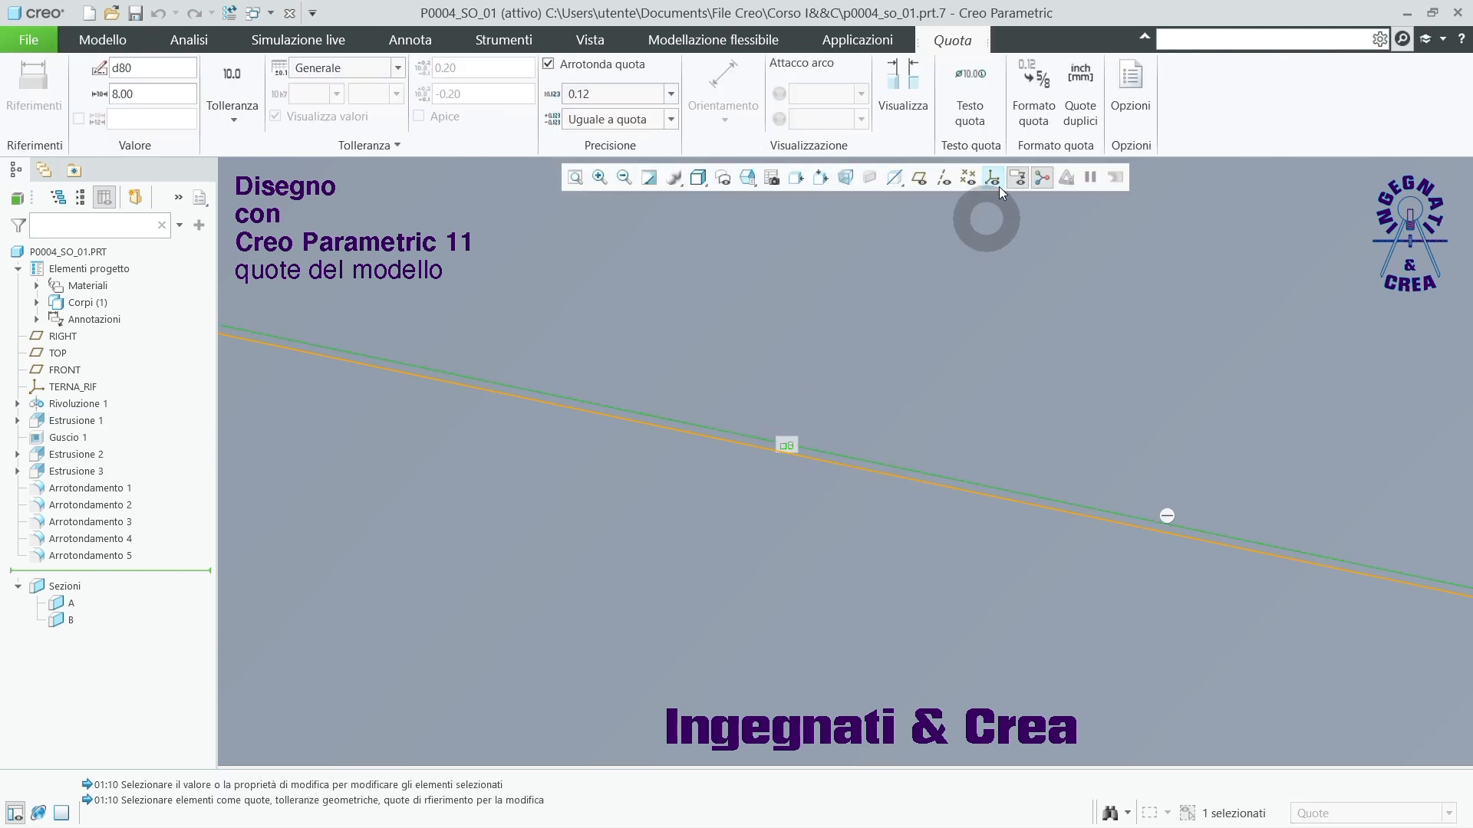
click(974, 119)
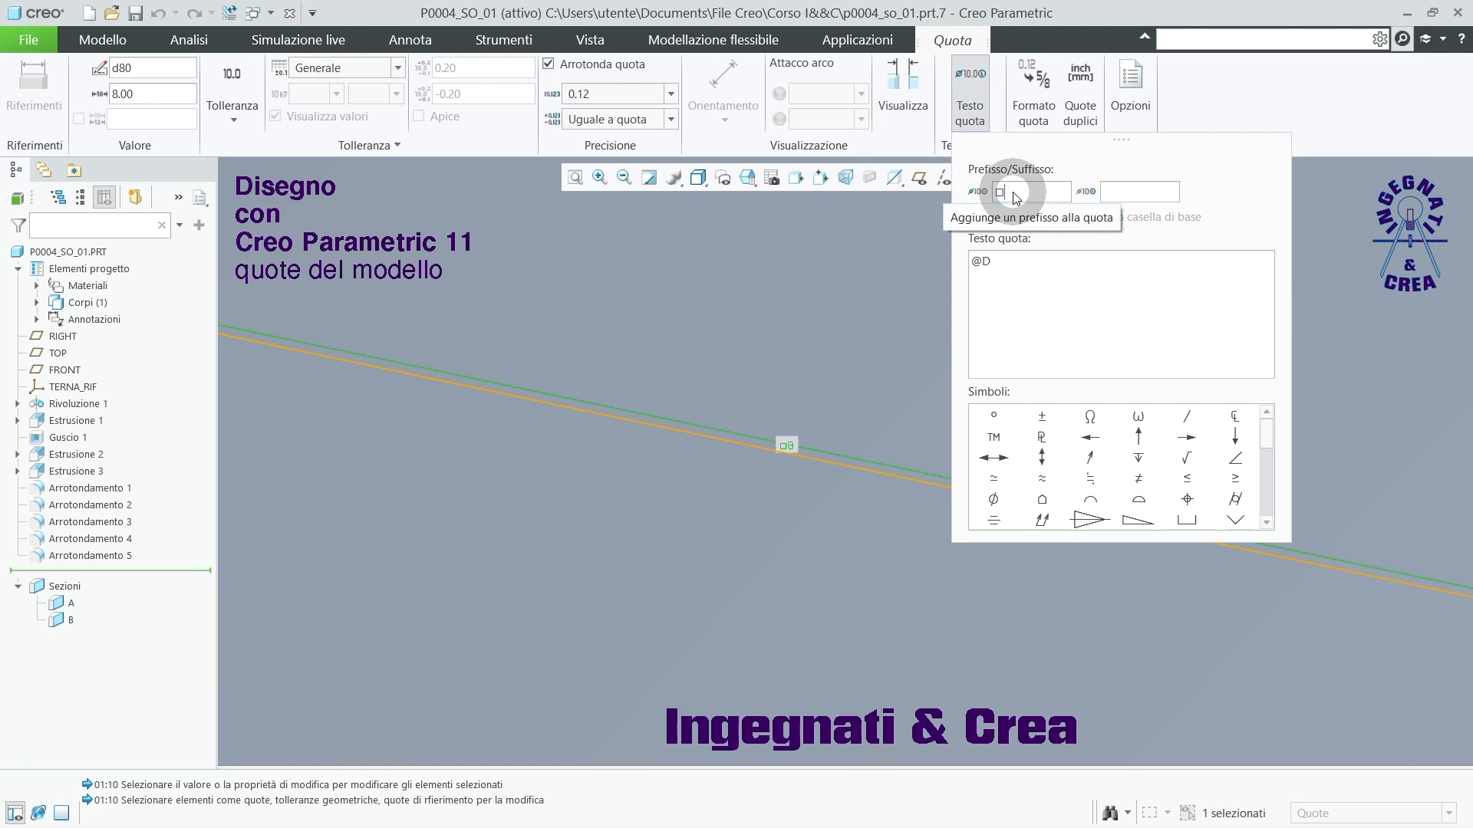
click(999, 198)
click(787, 288)
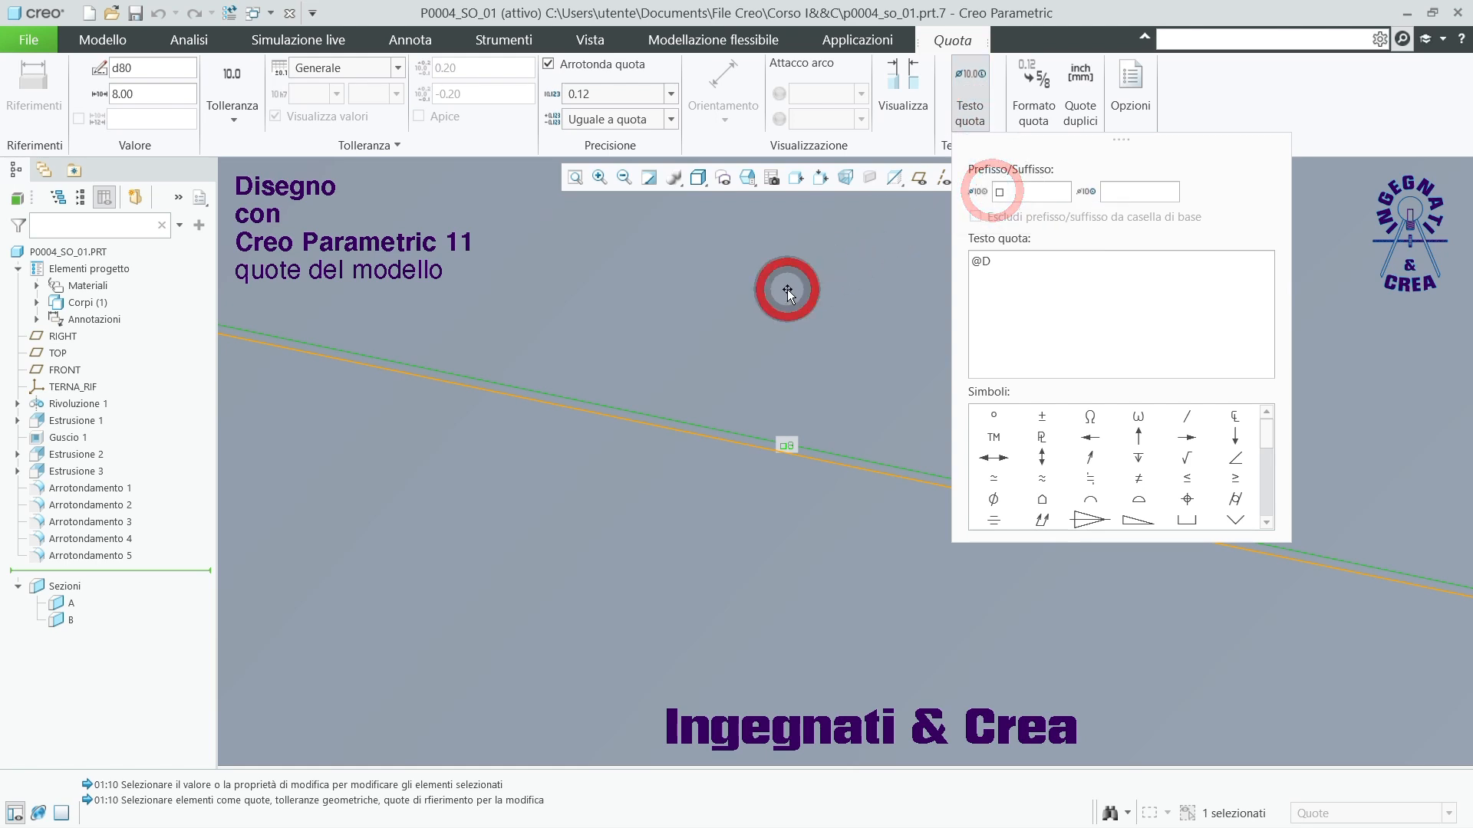
Return to the DISEGNO_QUOTE_DEL_MODELLO drawing, set the goblet's overall height to 90 and regenerate the model.
click(271, 13)
click(298, 54)
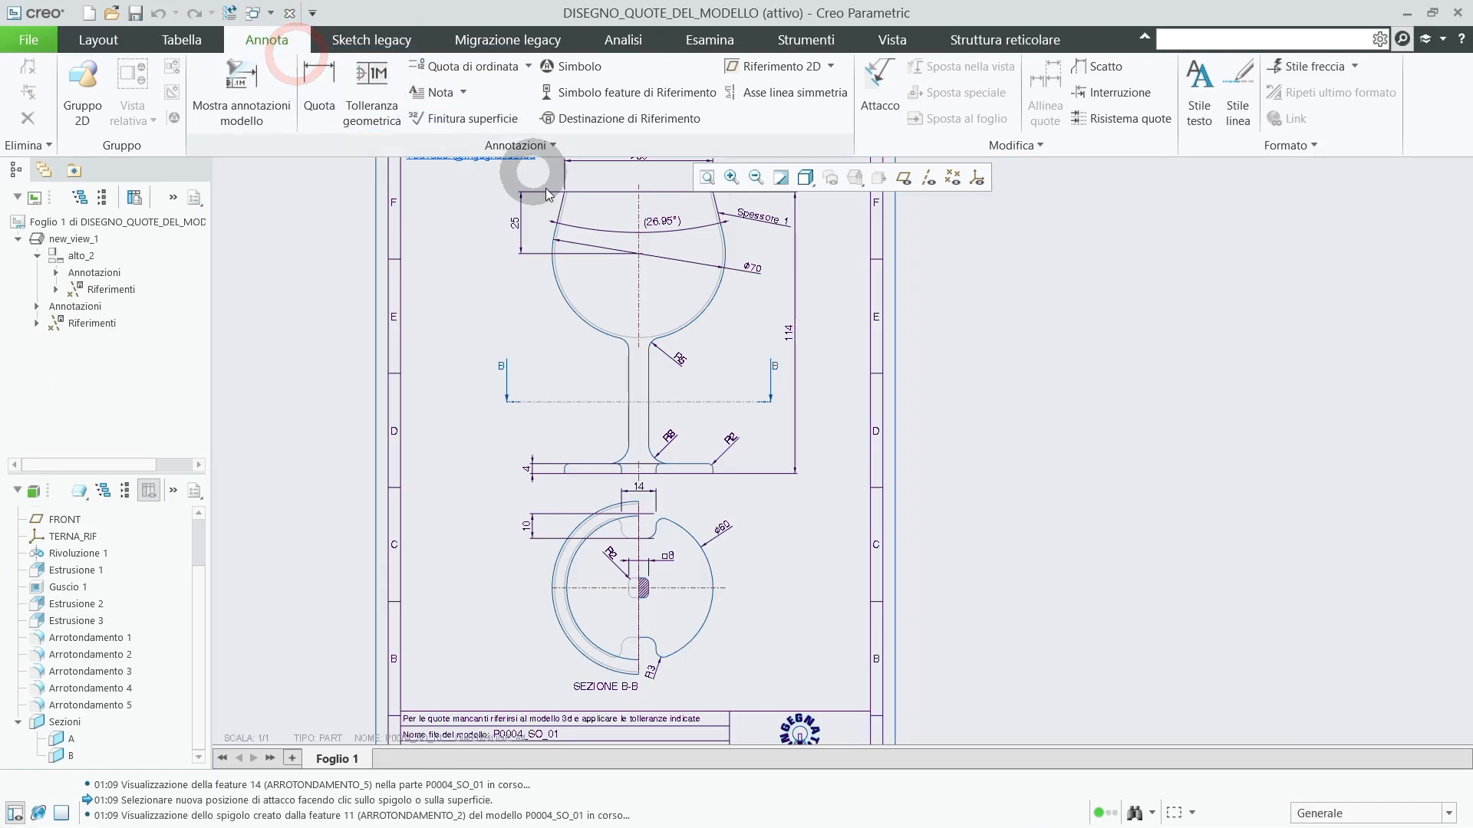
scroll(780, 552, down, 2)
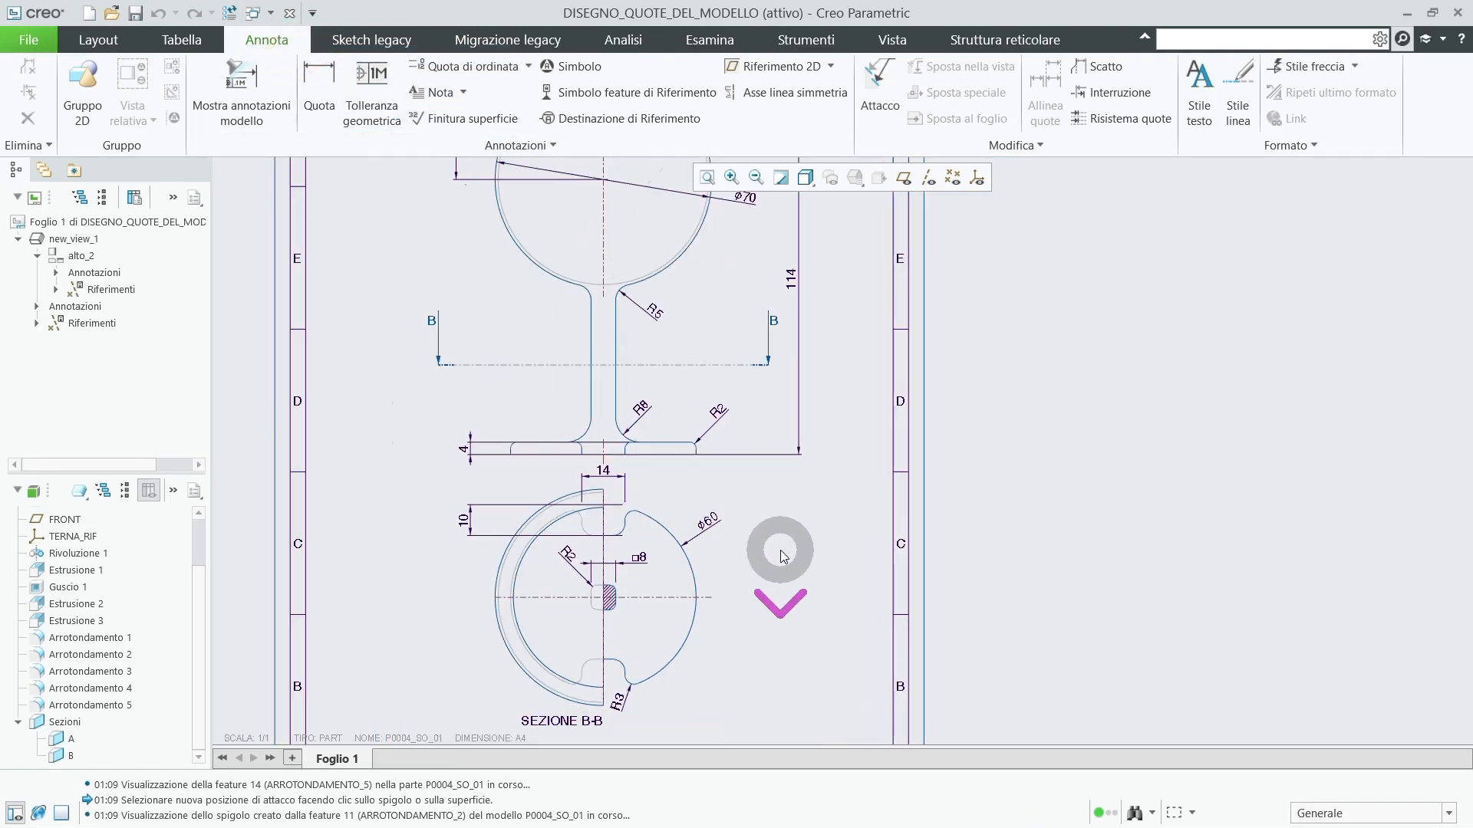
scroll(683, 362, up, 4)
scroll(738, 326, down, 6)
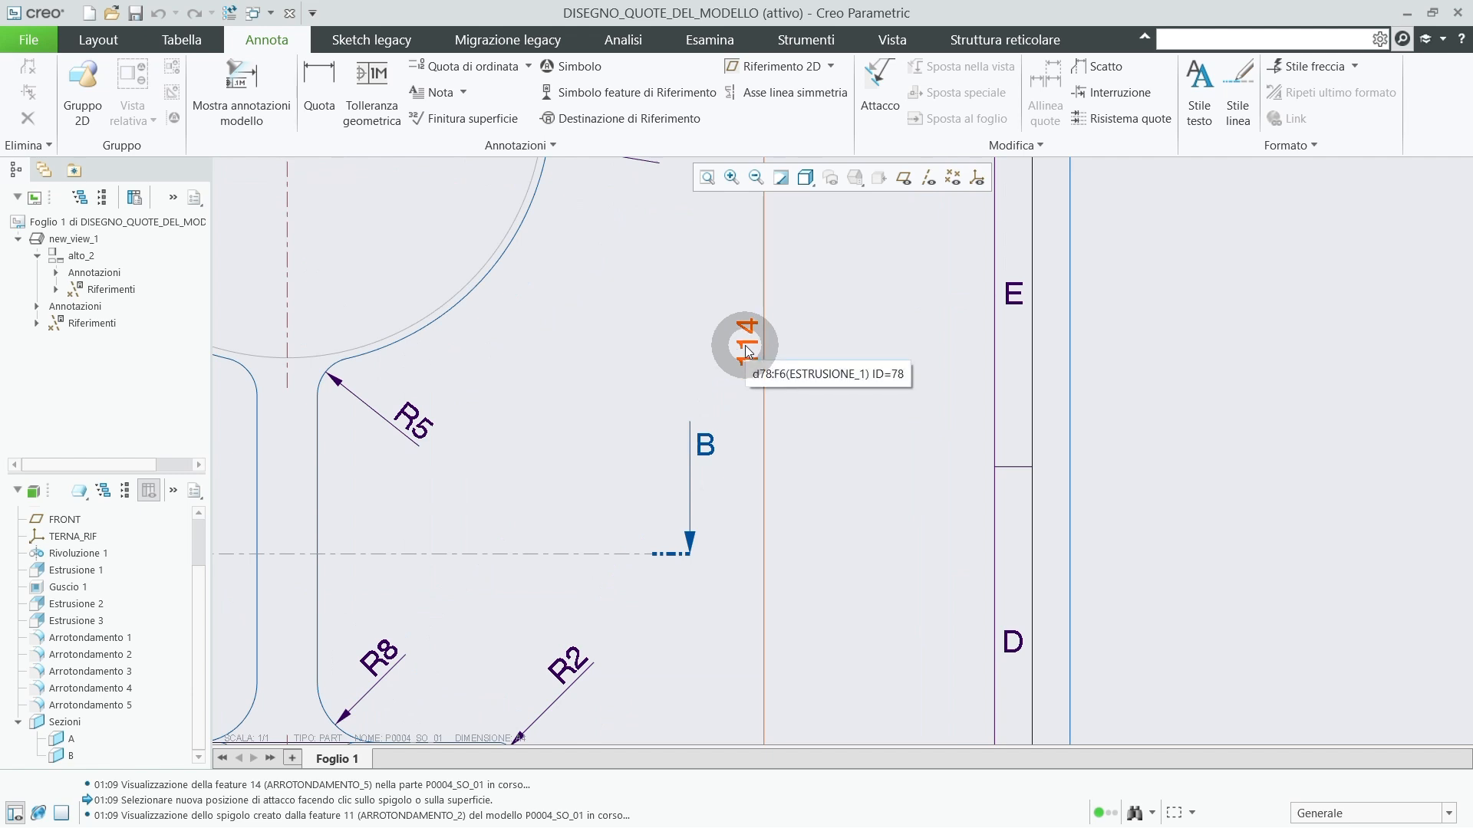
double_click(748, 350)
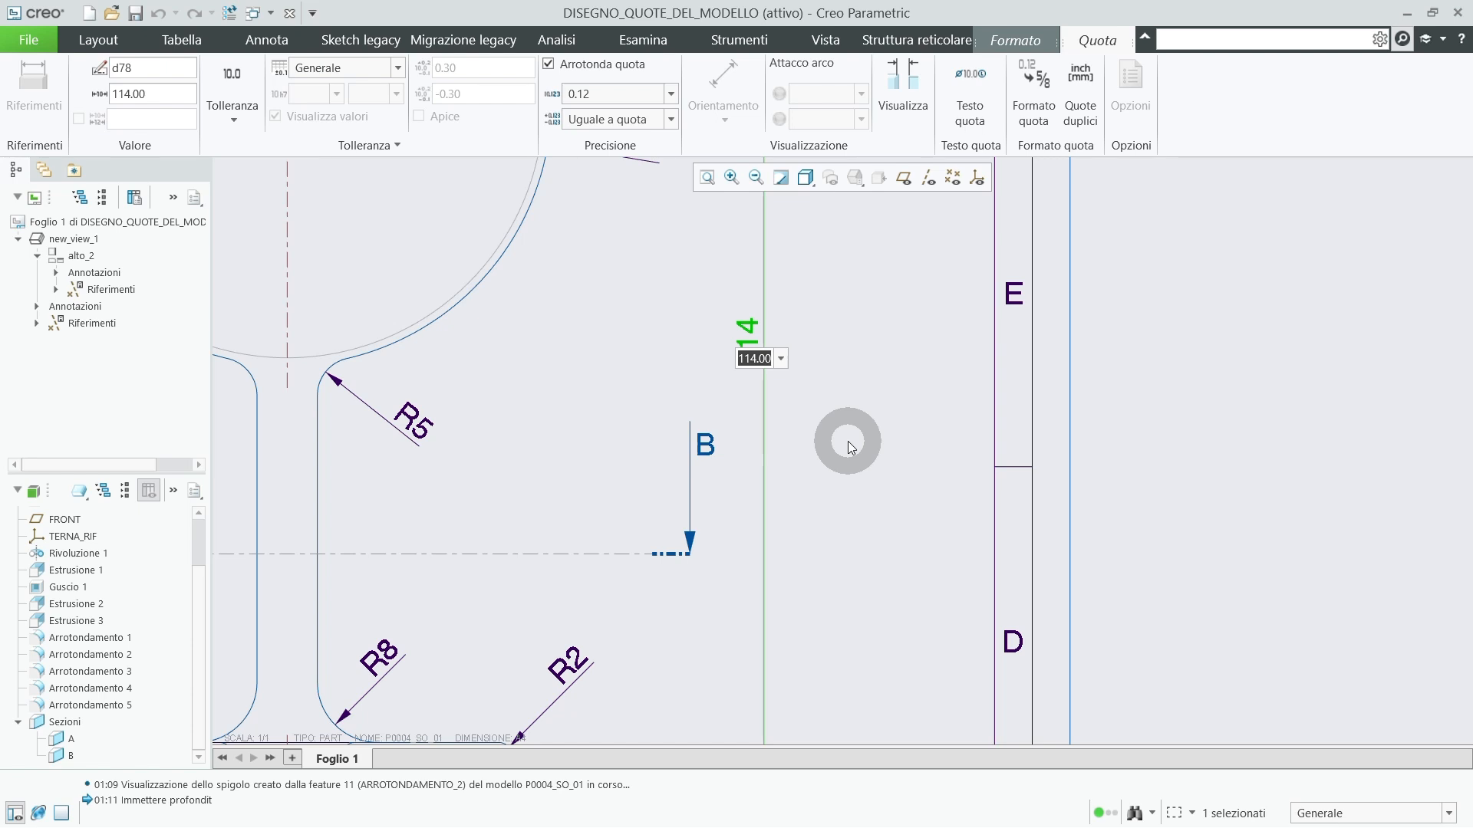
text(90)
key(Return)
scroll(848, 441, down, 5)
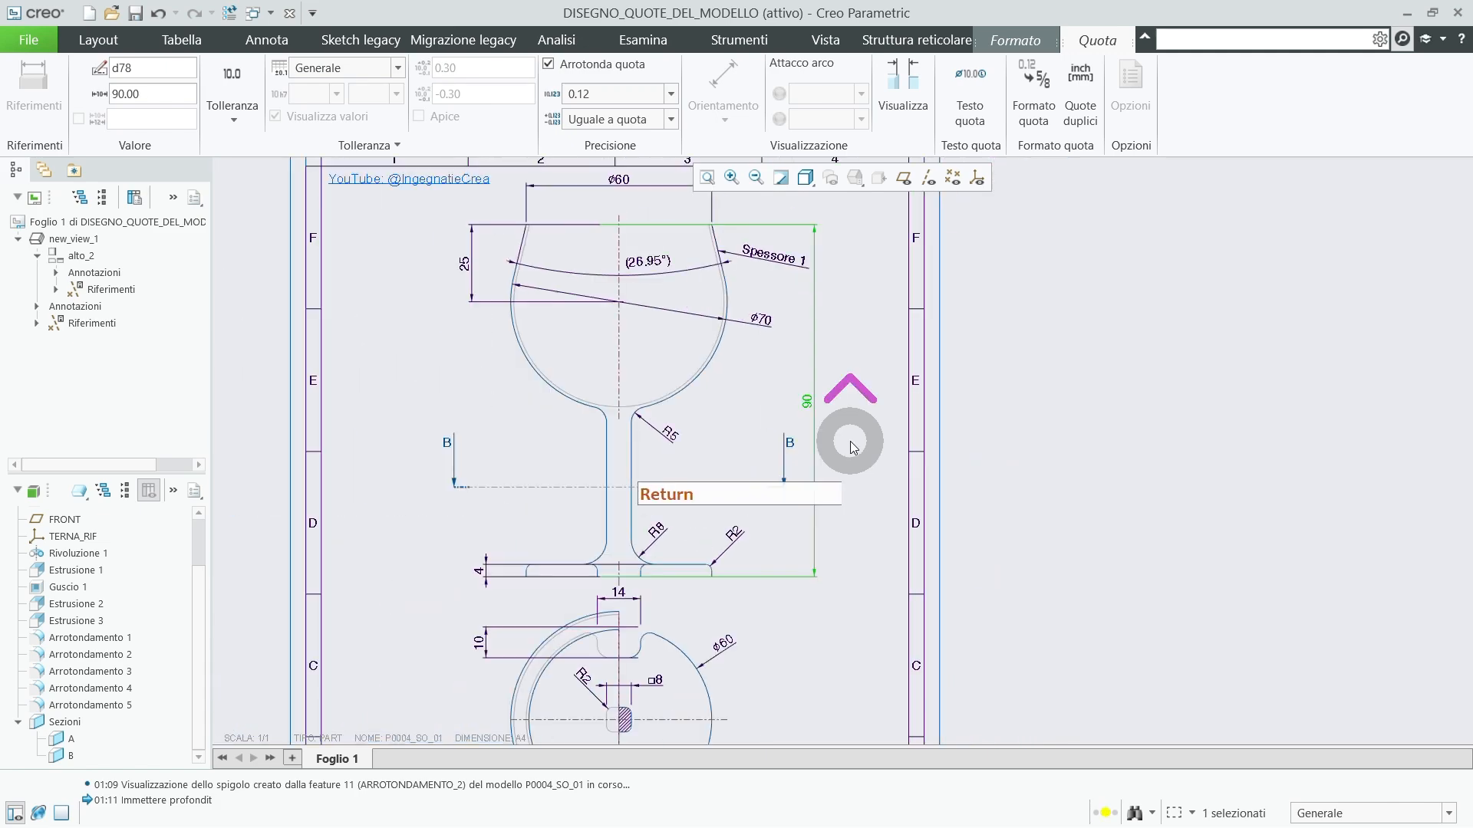
key(ctrl)
key(ctrl+g)
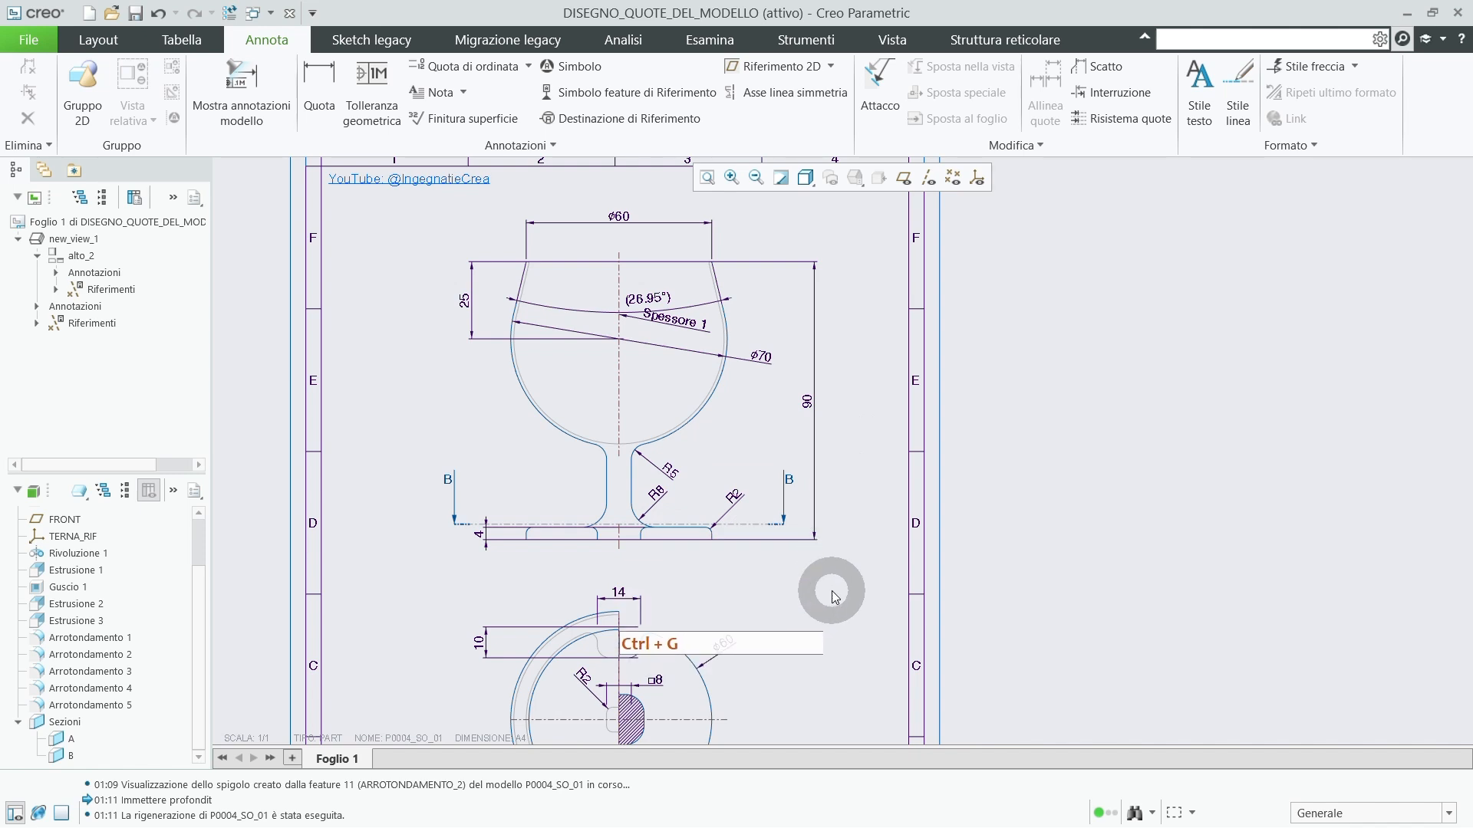
Switch to the P0004_SO_01 part and inspect the regenerated goblet, starting from its default orientation.
click(269, 15)
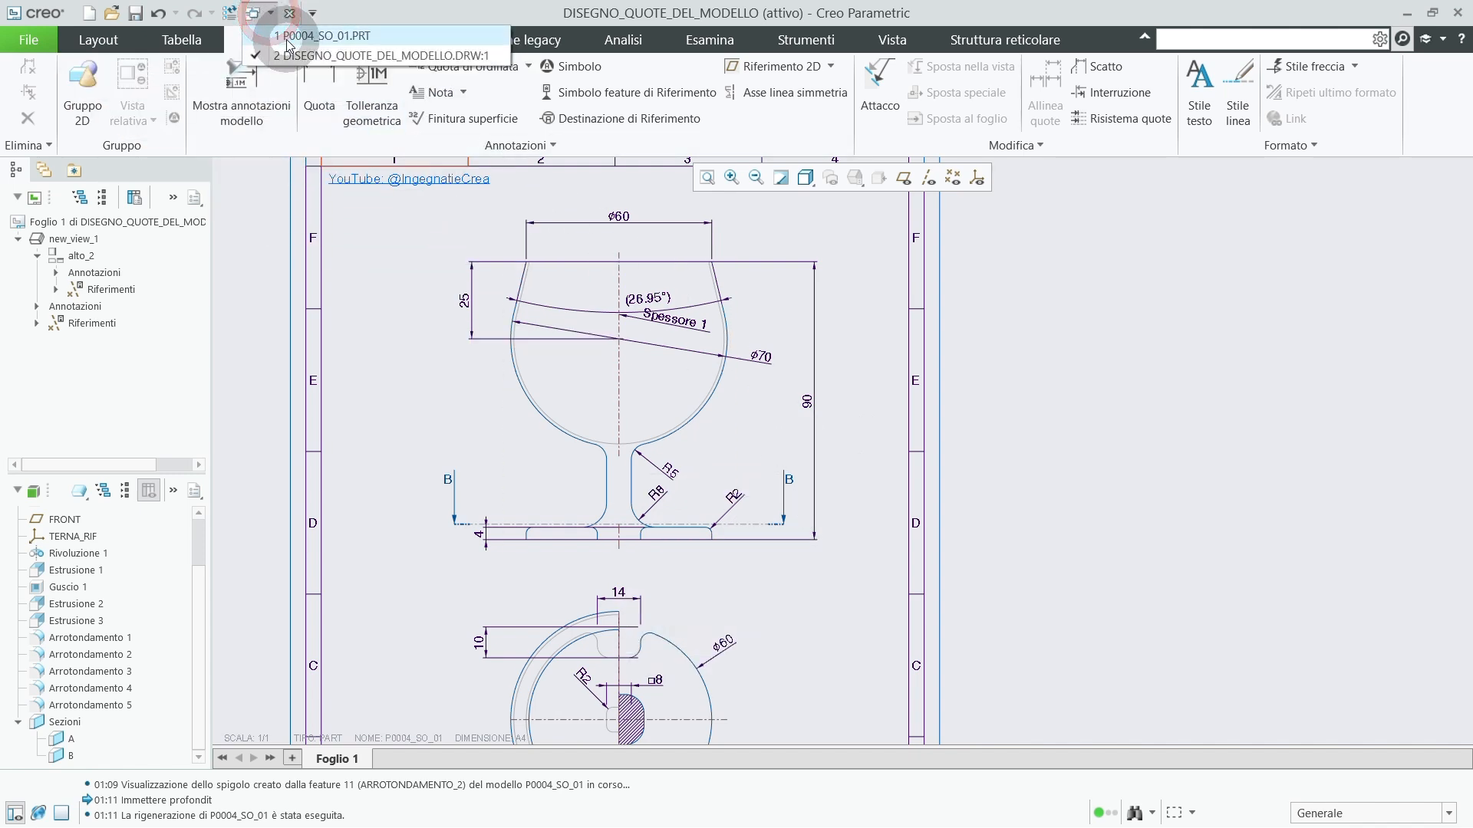
click(322, 36)
scroll(538, 335, up, 2)
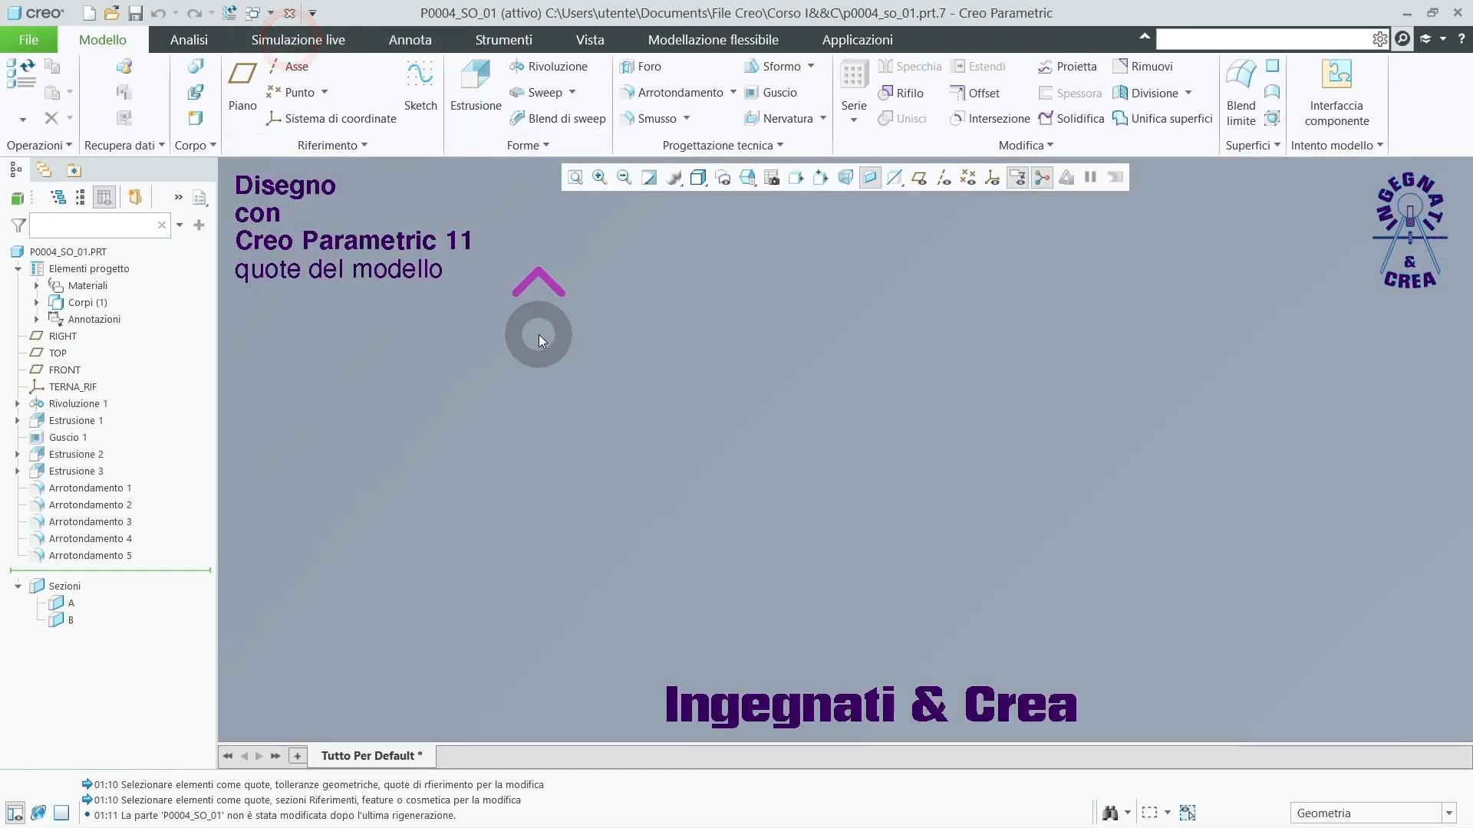
scroll(542, 335, up, 2)
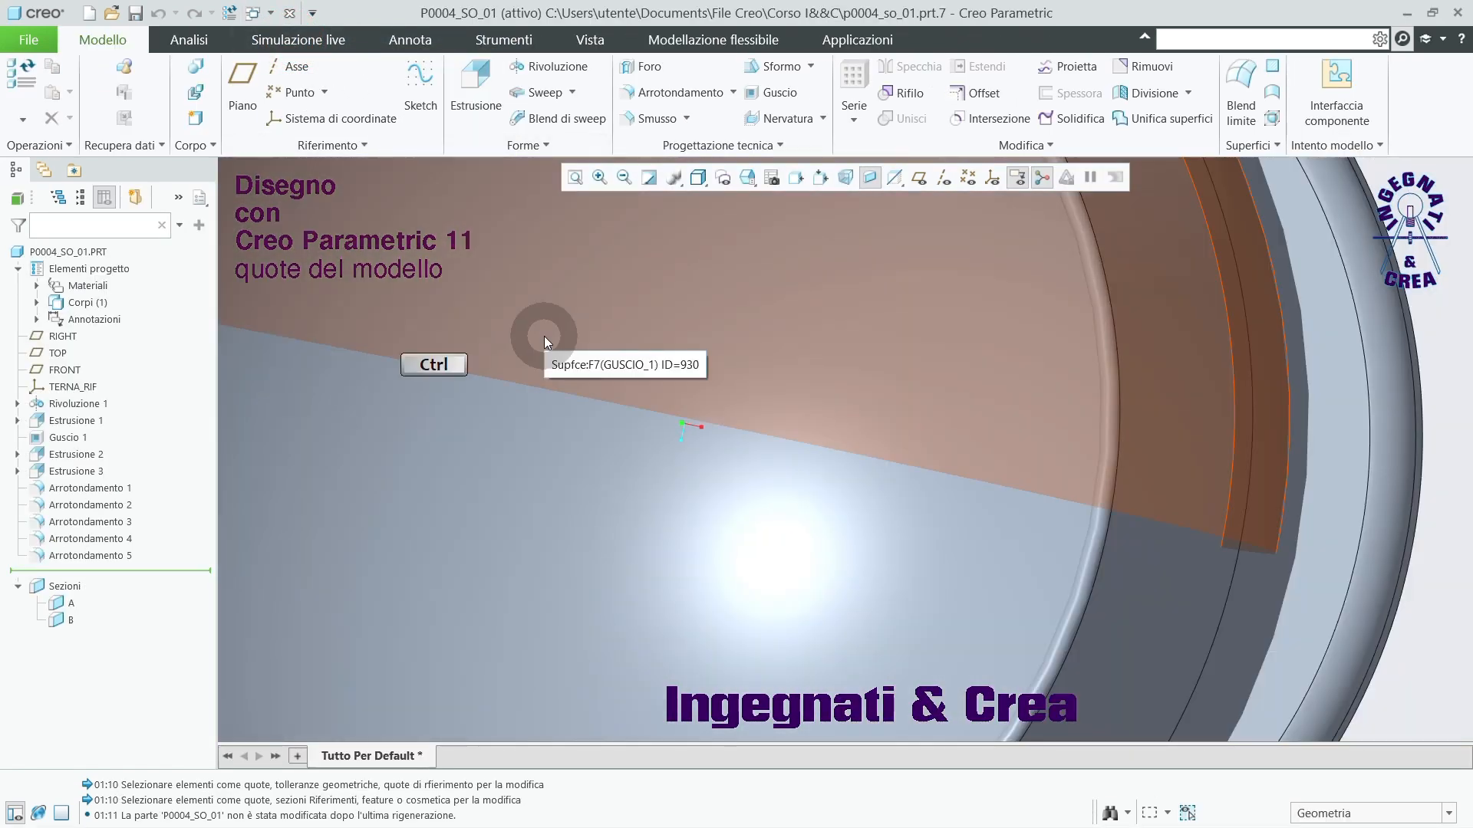
key(ctrl+d)
middle_drag(619, 394, 689, 381)
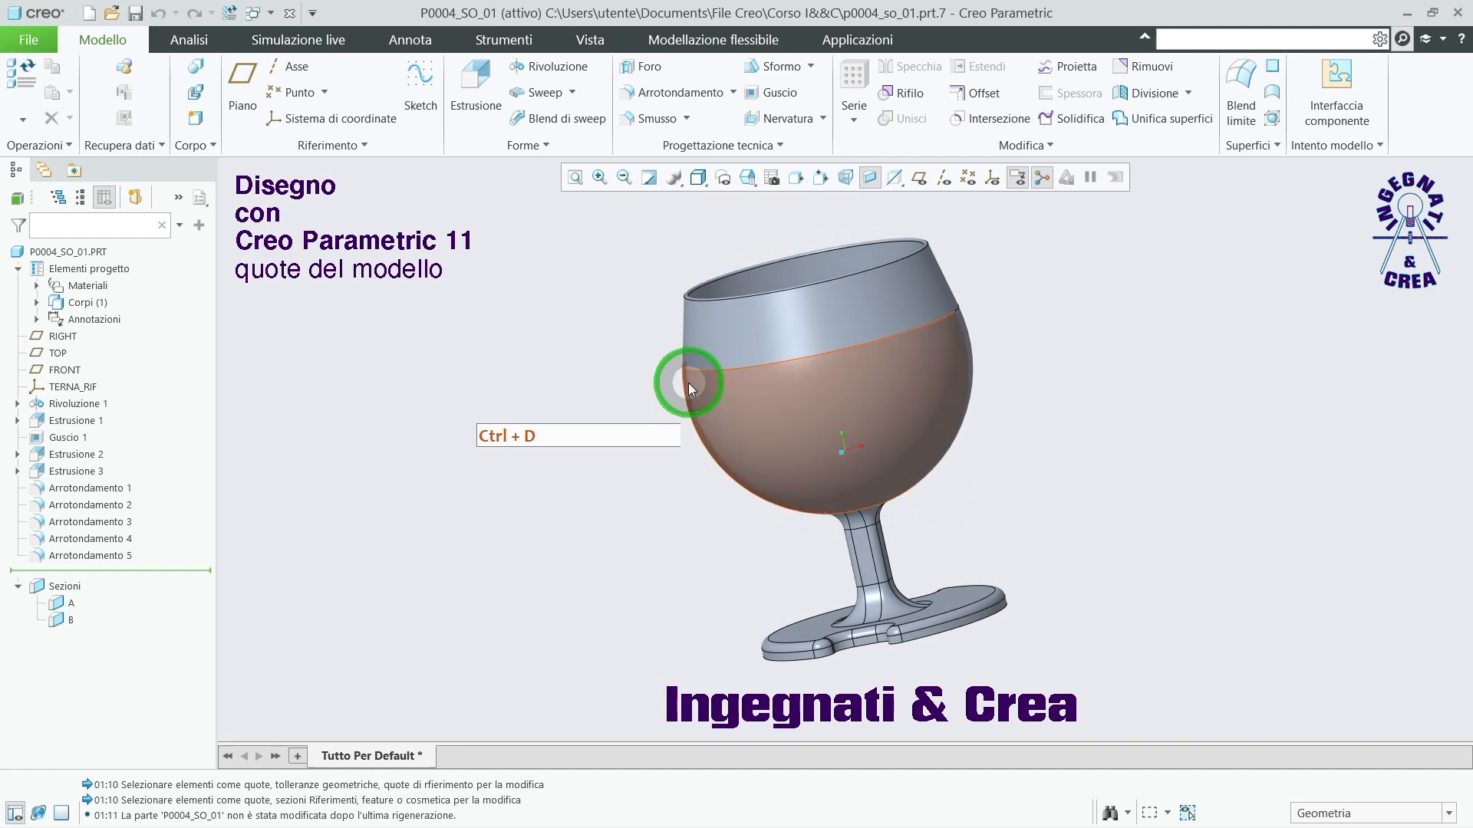
Return to the DISEGNO_QUOTE_DEL_MODELLO drawing, set the goblet's overall height to 114 and regenerate the model.
click(272, 13)
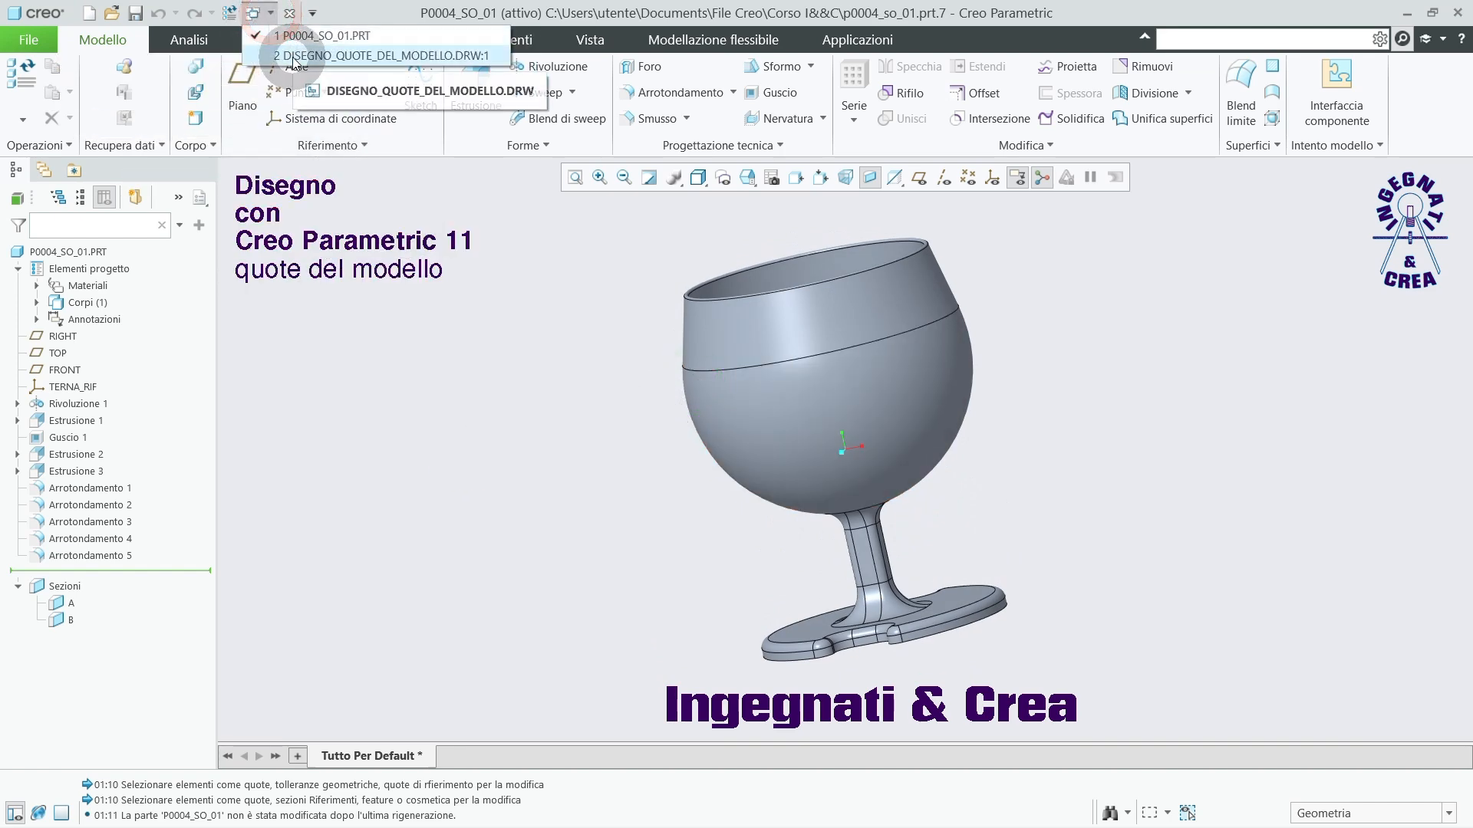
click(293, 58)
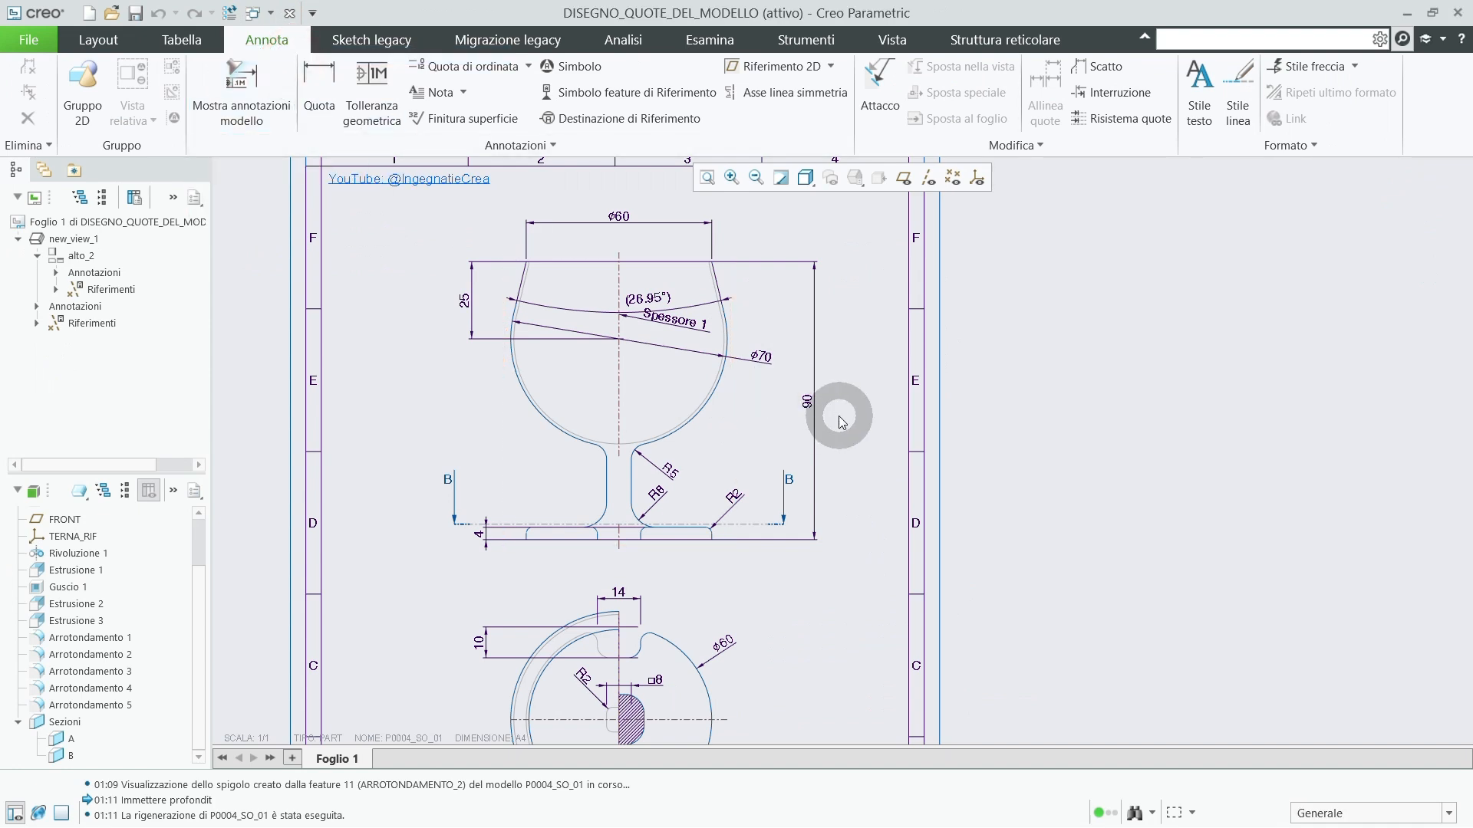
double_click(804, 403)
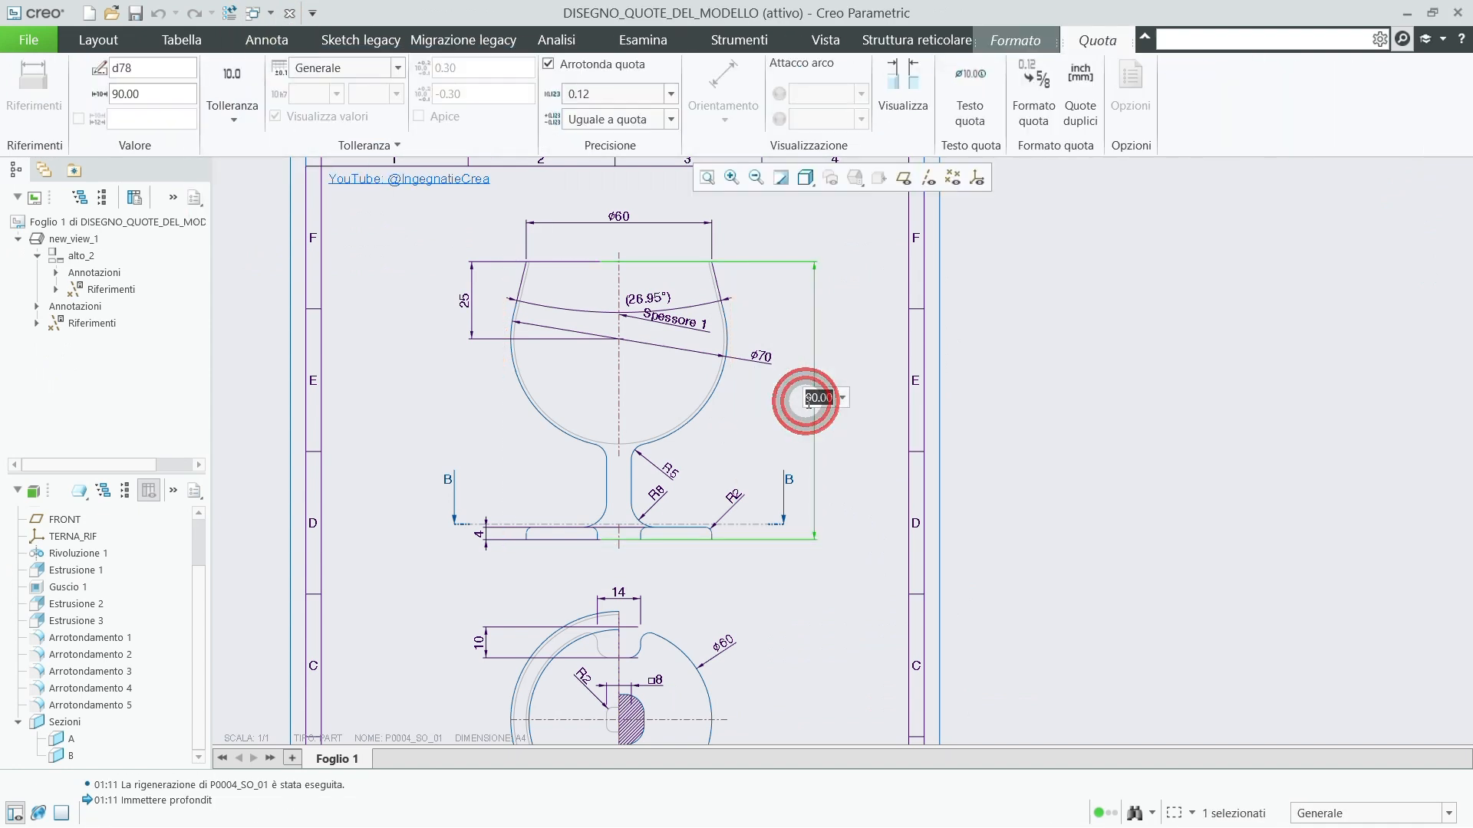
text(114)
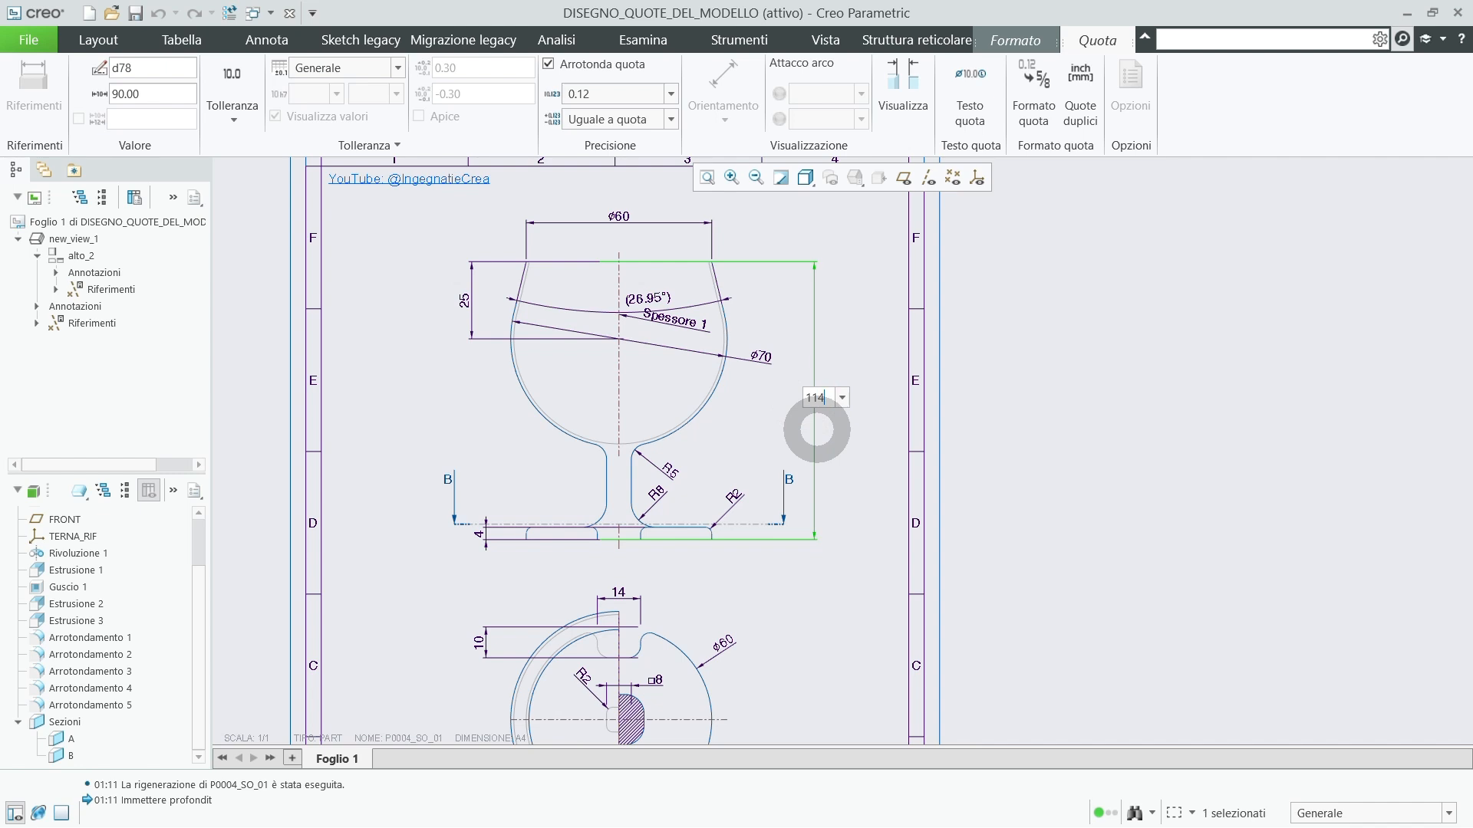
key(Return)
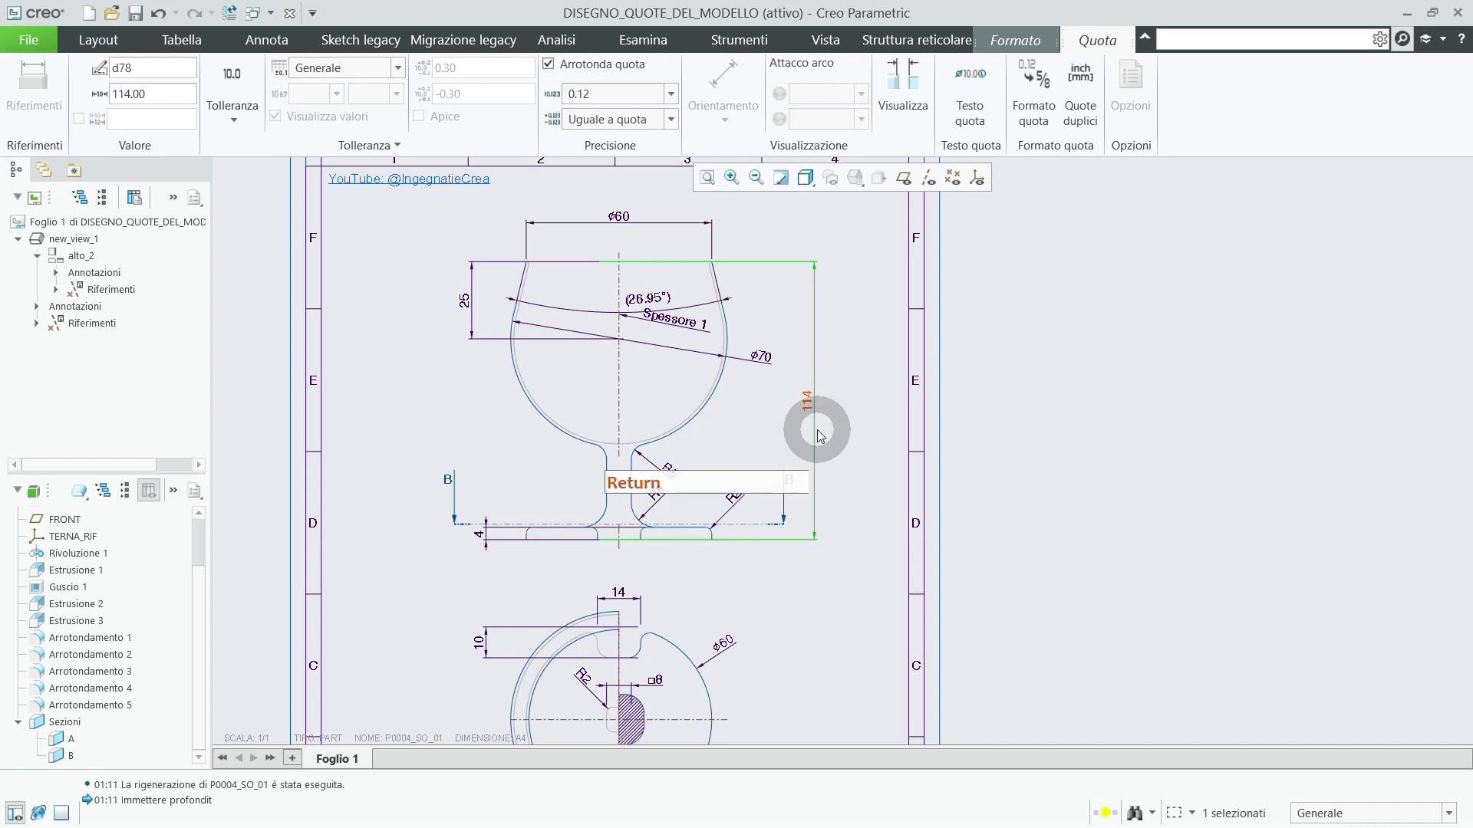
key(ctrl+g)
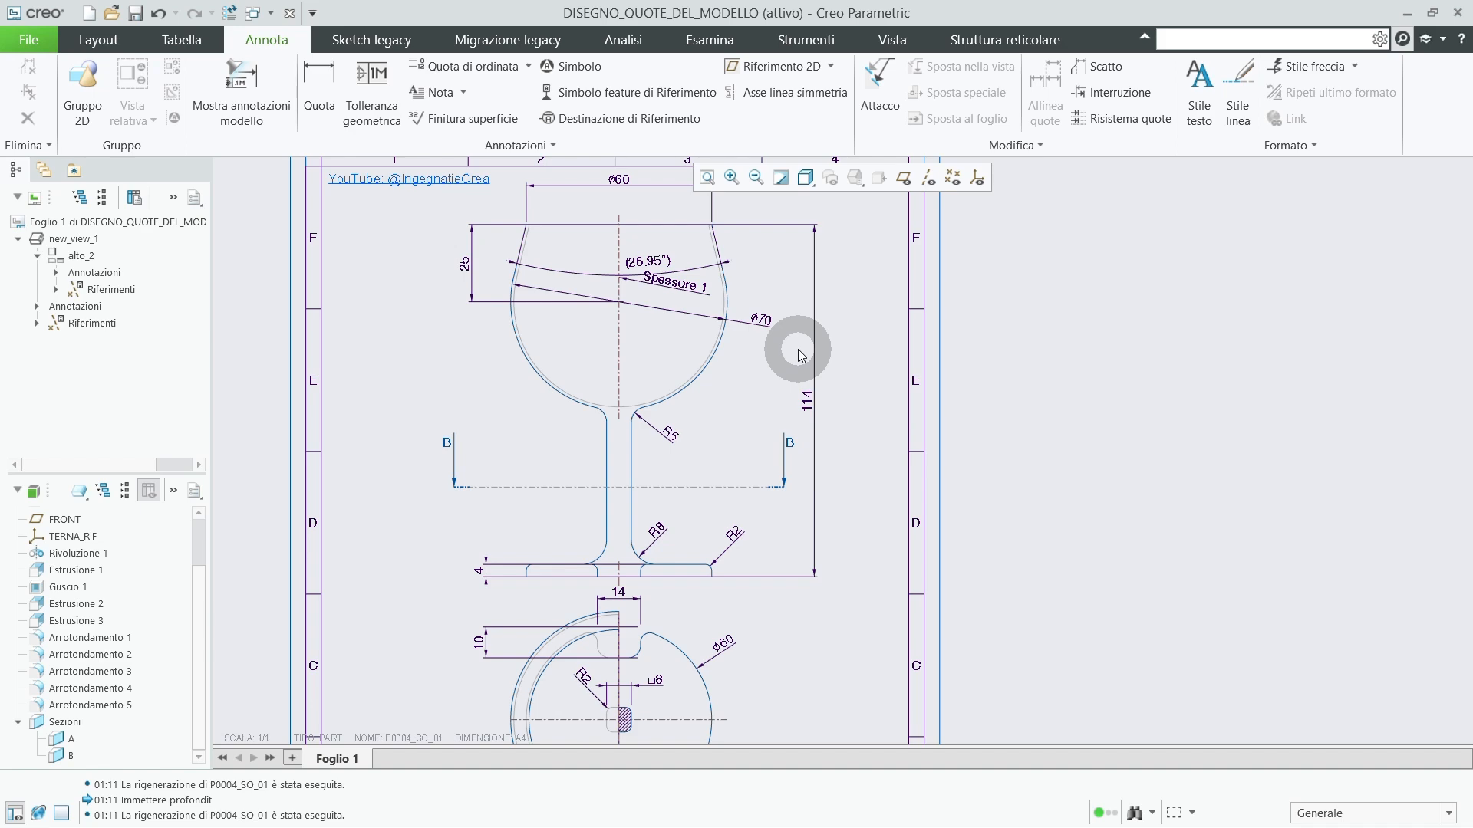
Delete the Spessore 1 annotation from the goblet's bowl in the front view.
scroll(805, 319, down, 3)
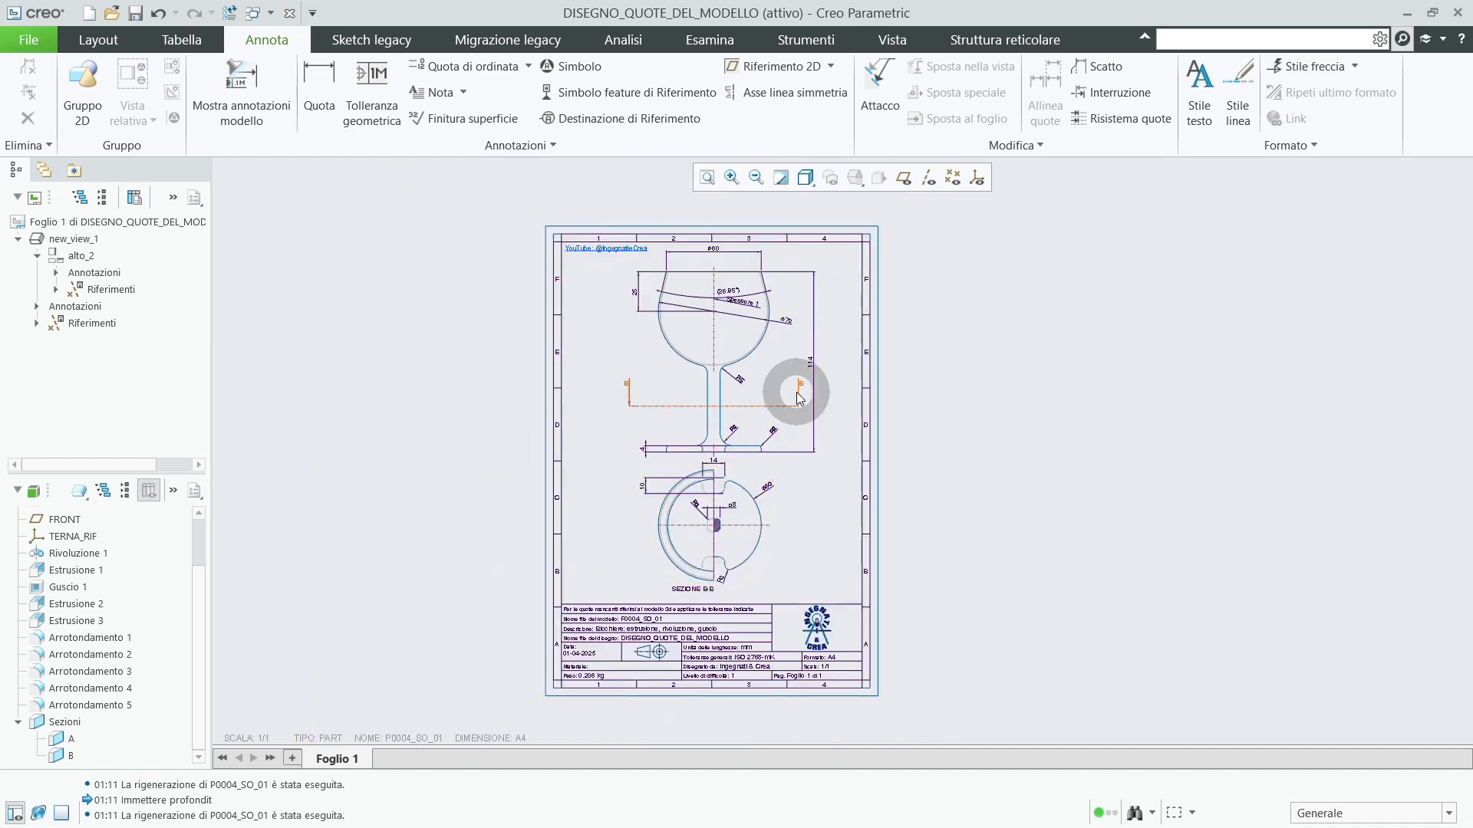
scroll(798, 395, up, 1)
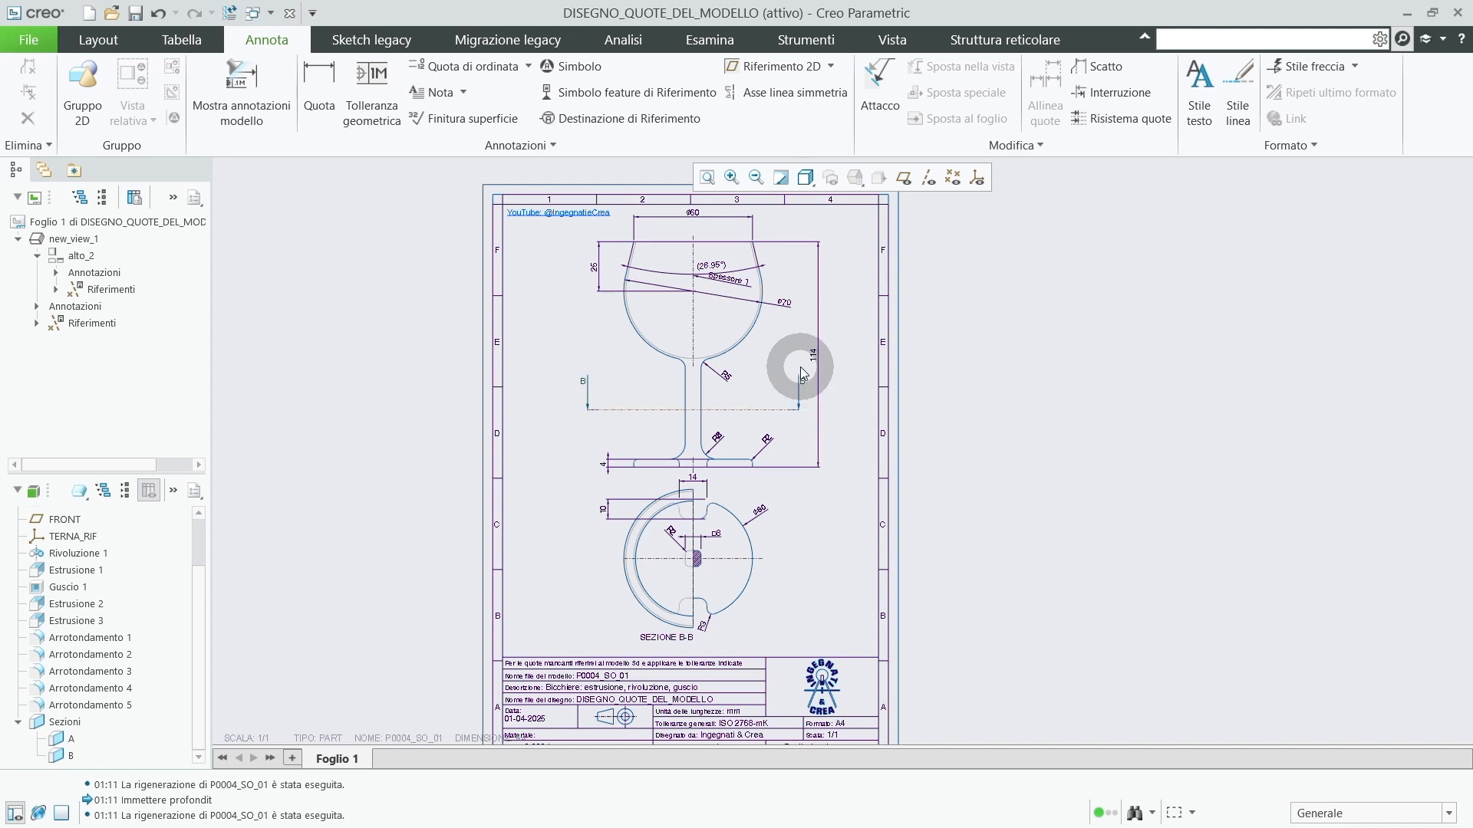
scroll(724, 267, up, 2)
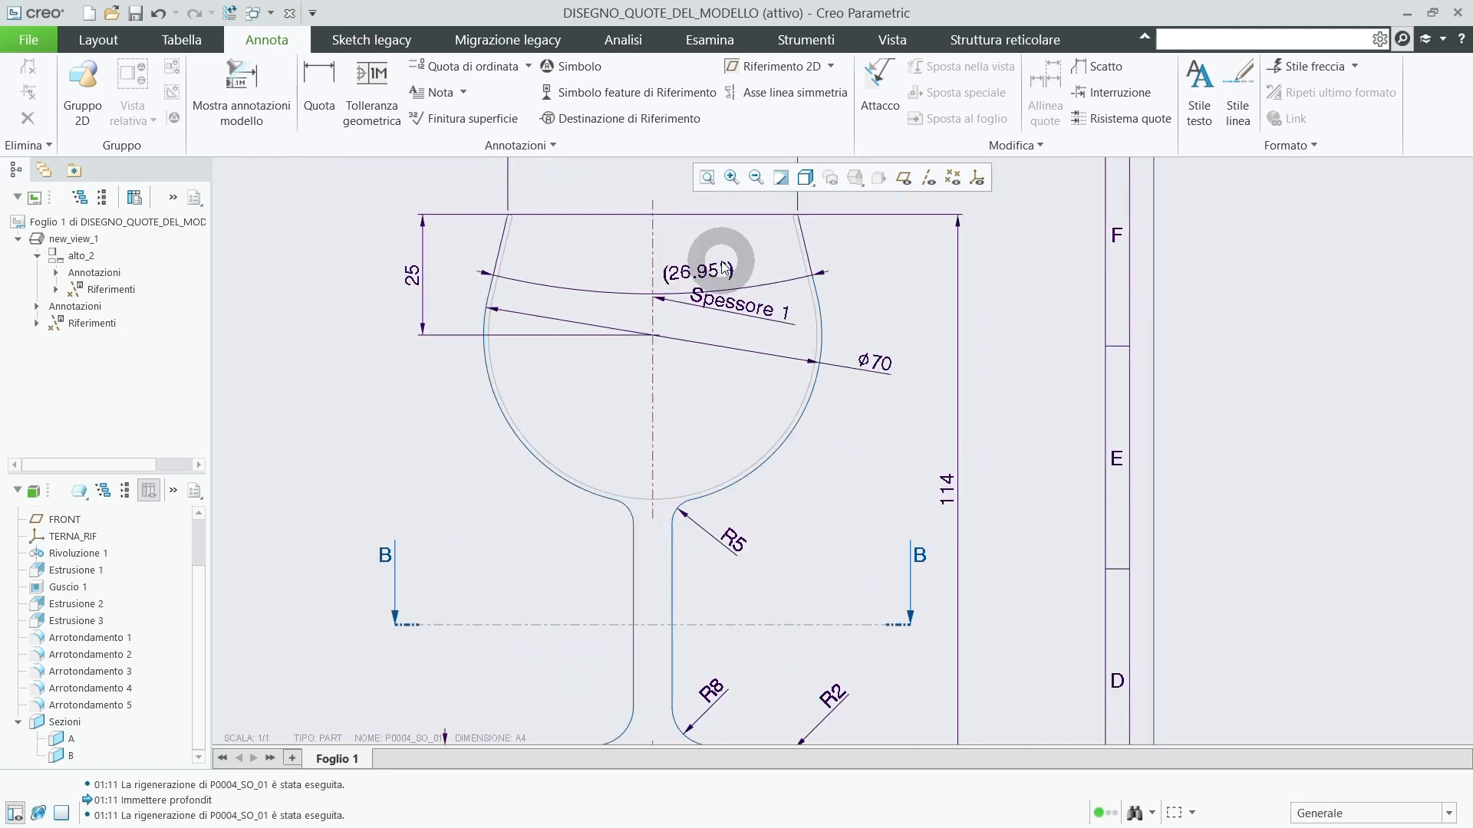
click(761, 319)
key(Delete)
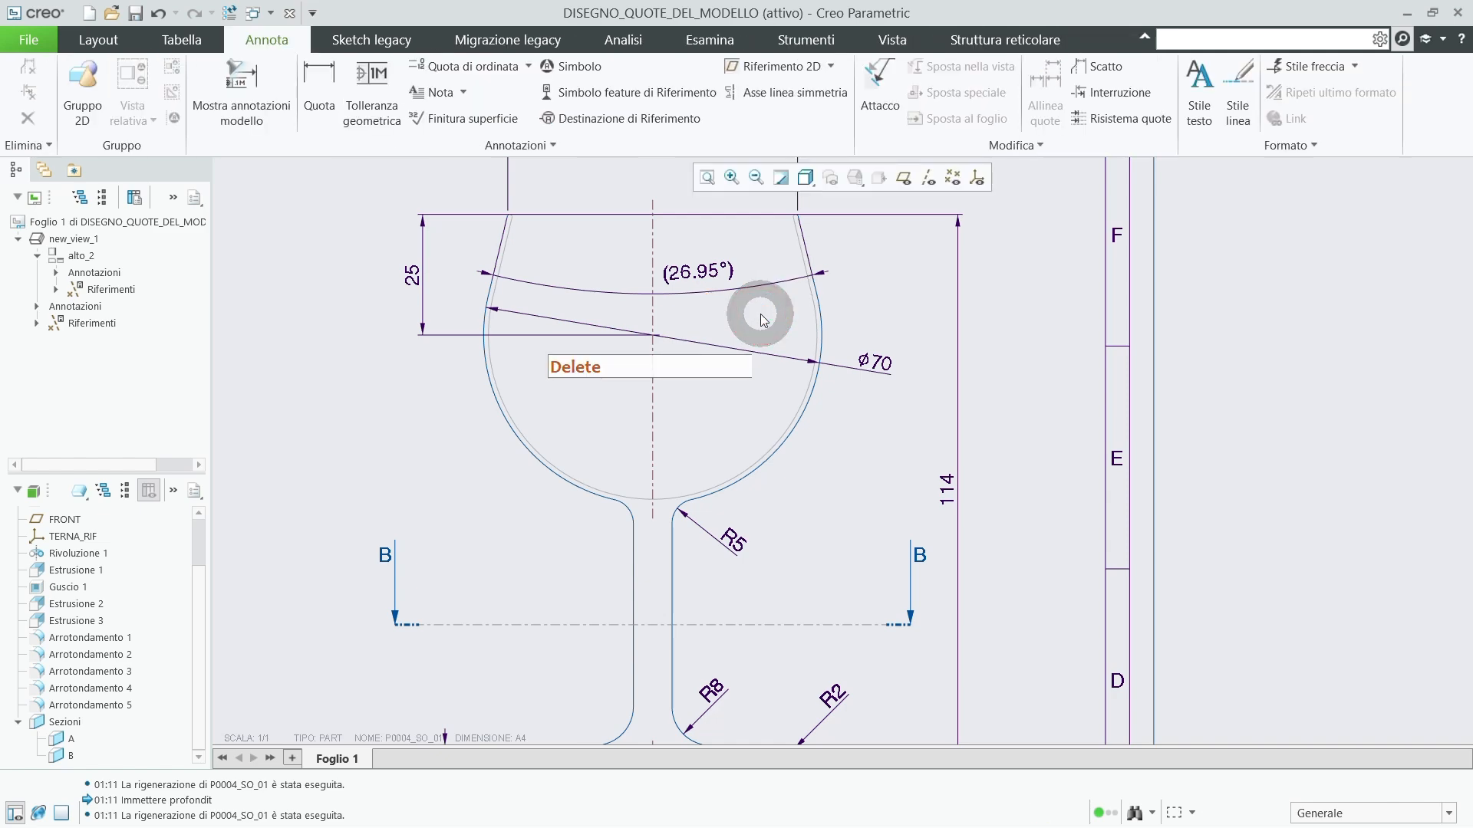
scroll(760, 319, down, 3)
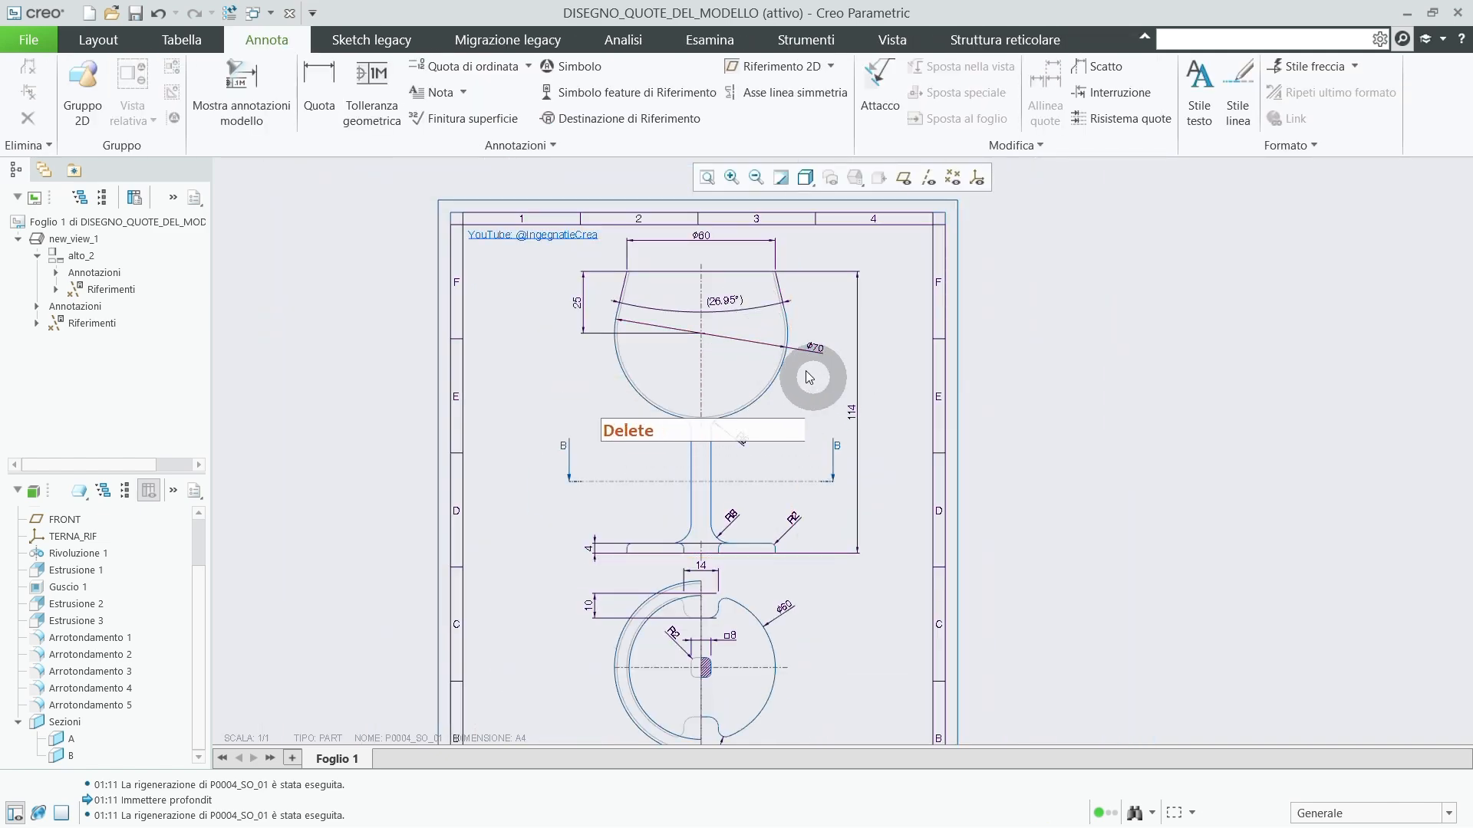
scroll(806, 380, down, 1)
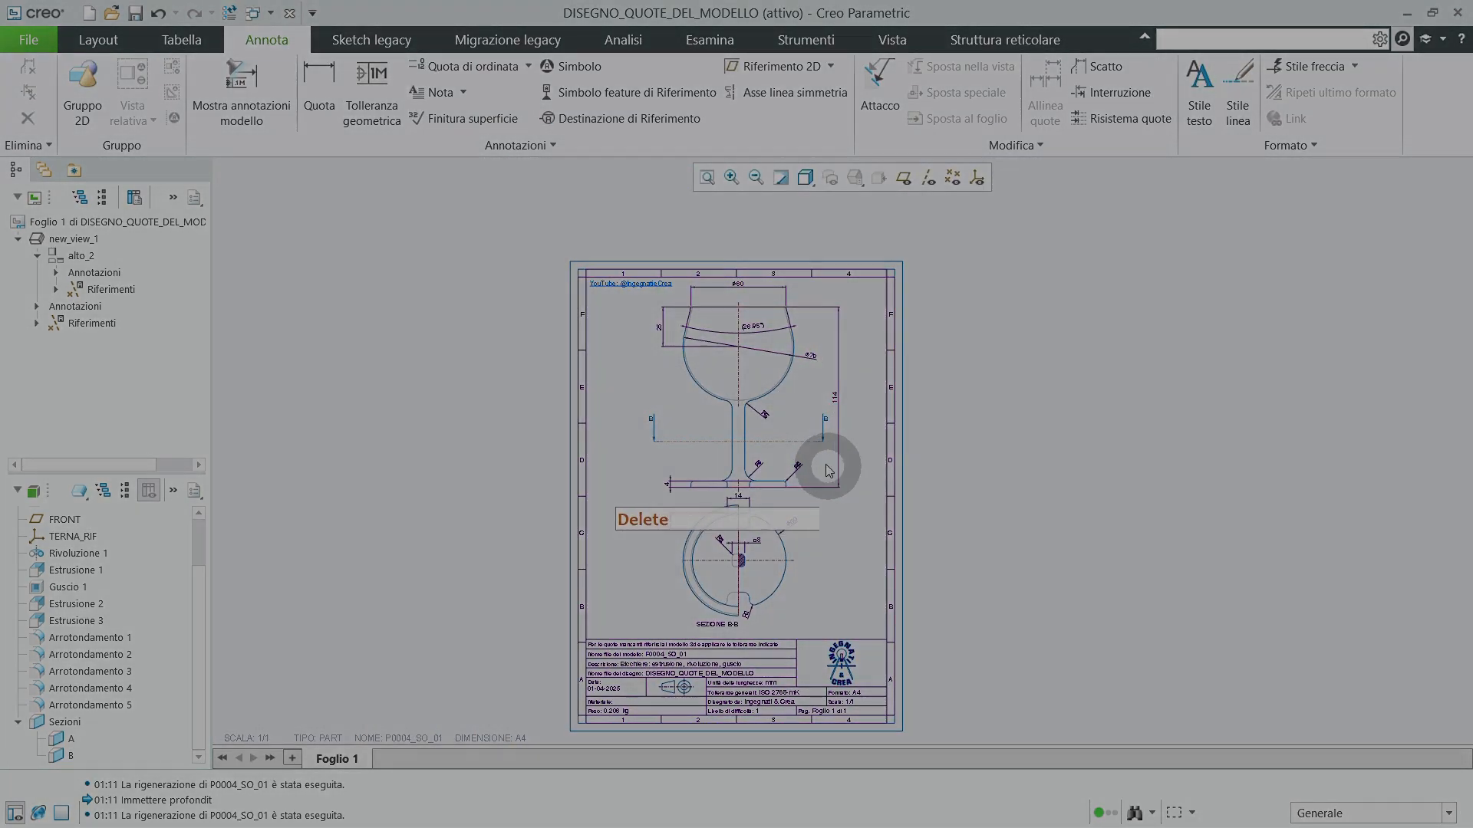